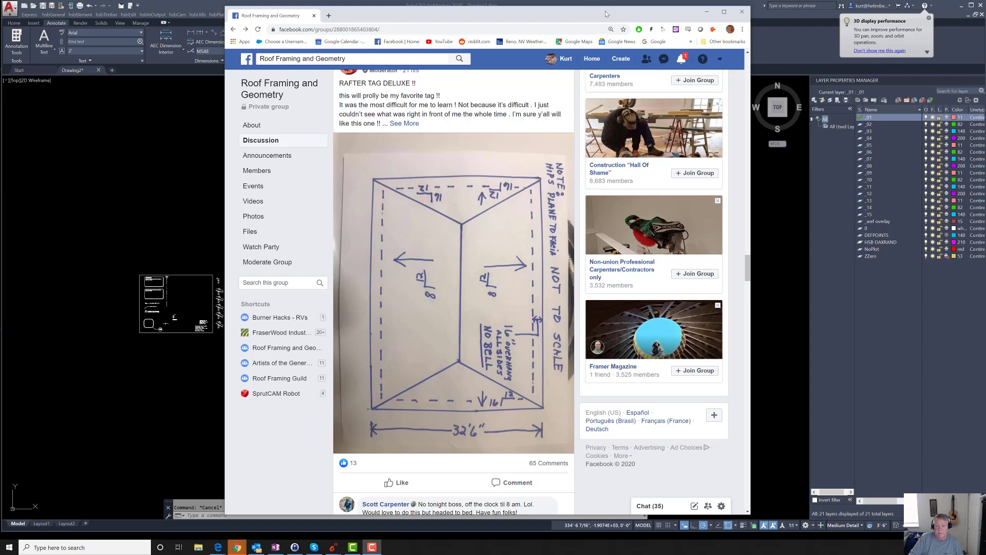
Examine the hand-drawn hip roof sketch's width, overhang and pitches in the browser post, and return to the AutoCAD drawing
left_click_drag(608, 15, 604, 13)
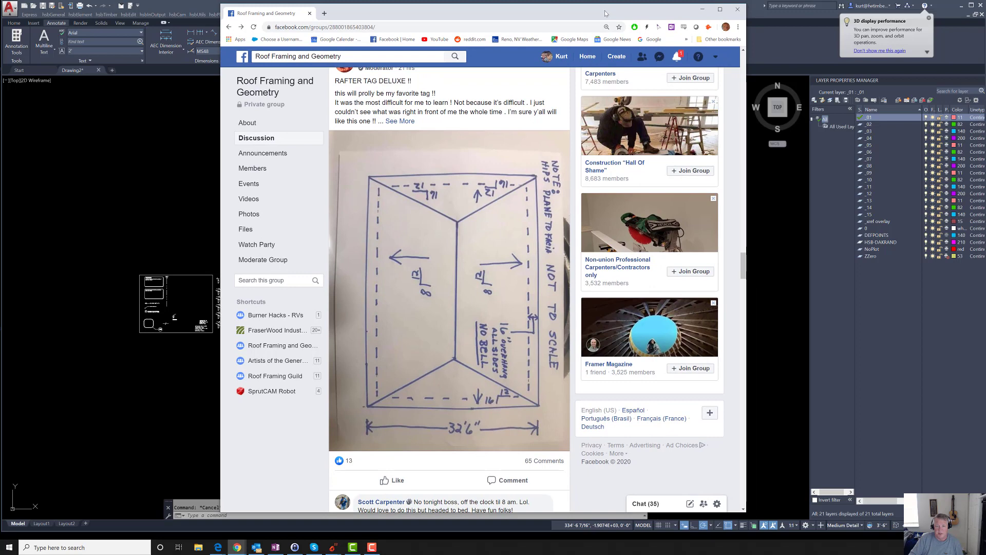
scroll(504, 83, "up", 1)
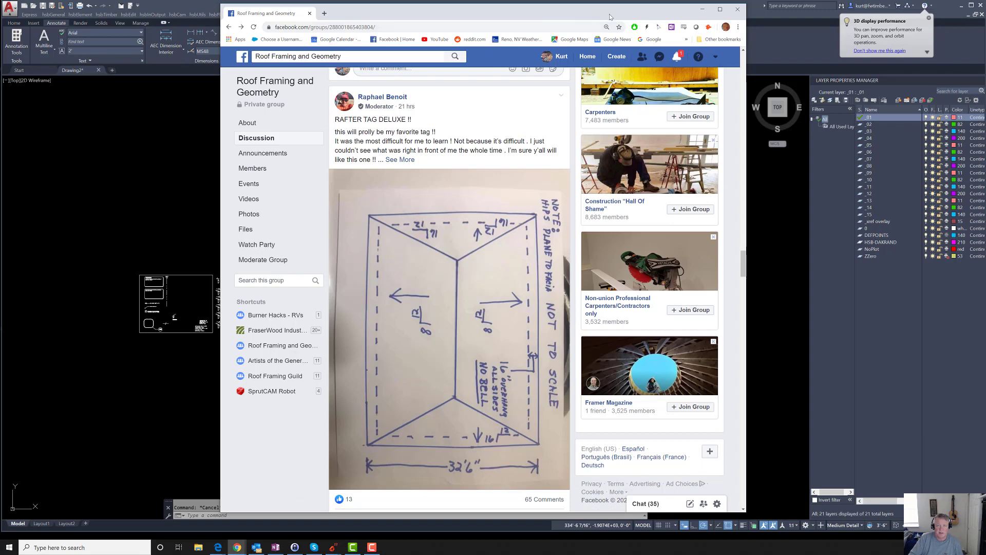
left_click(703, 9)
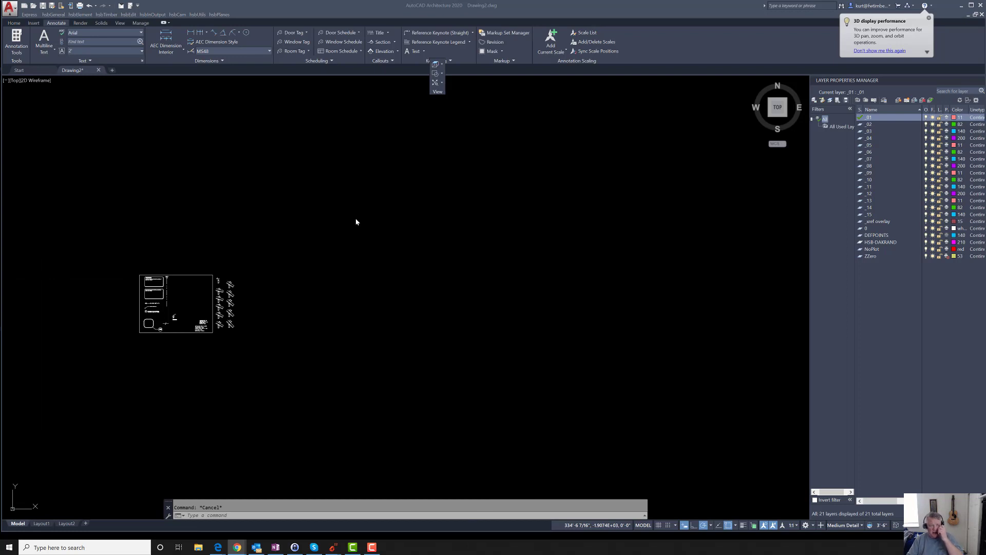
left_click(380, 288)
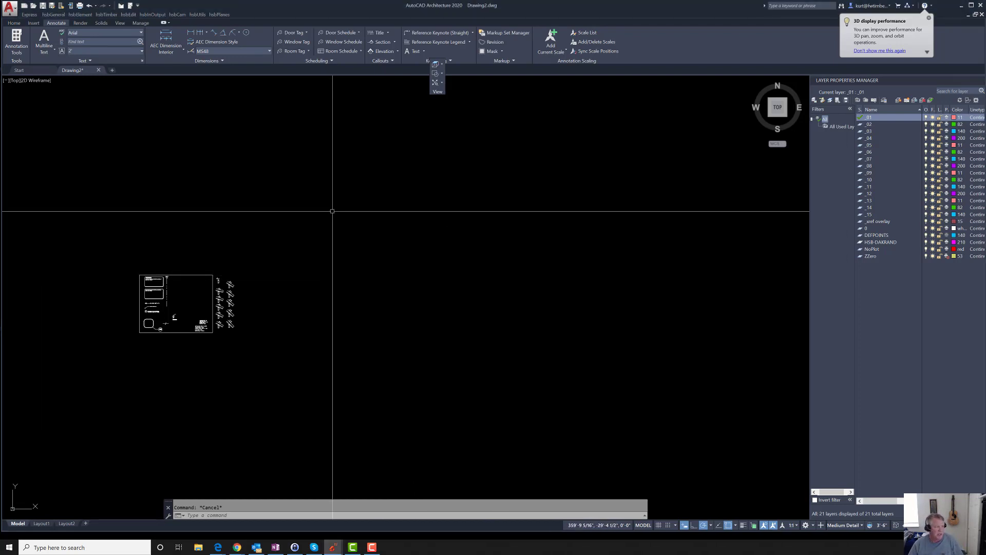
key("alt+Tab")
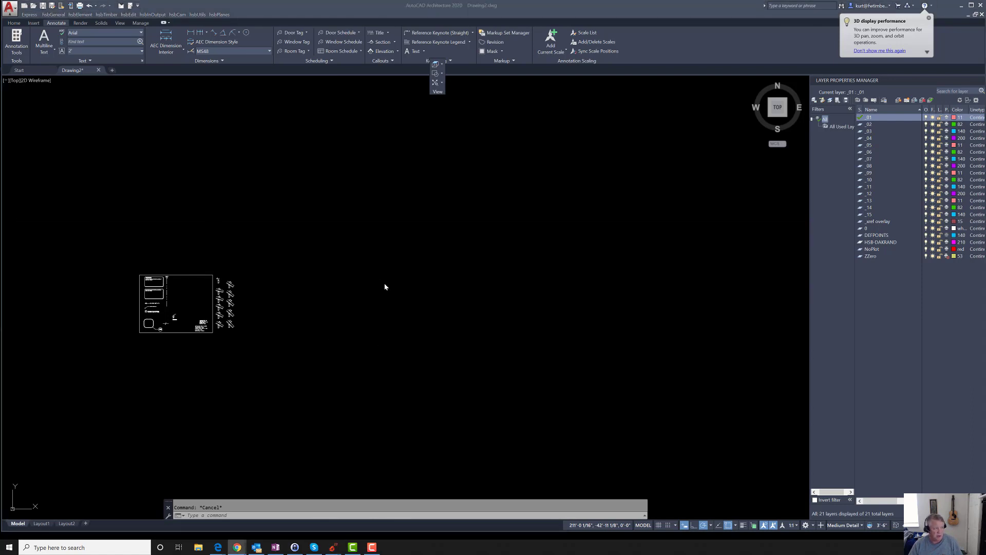
left_click(464, 309)
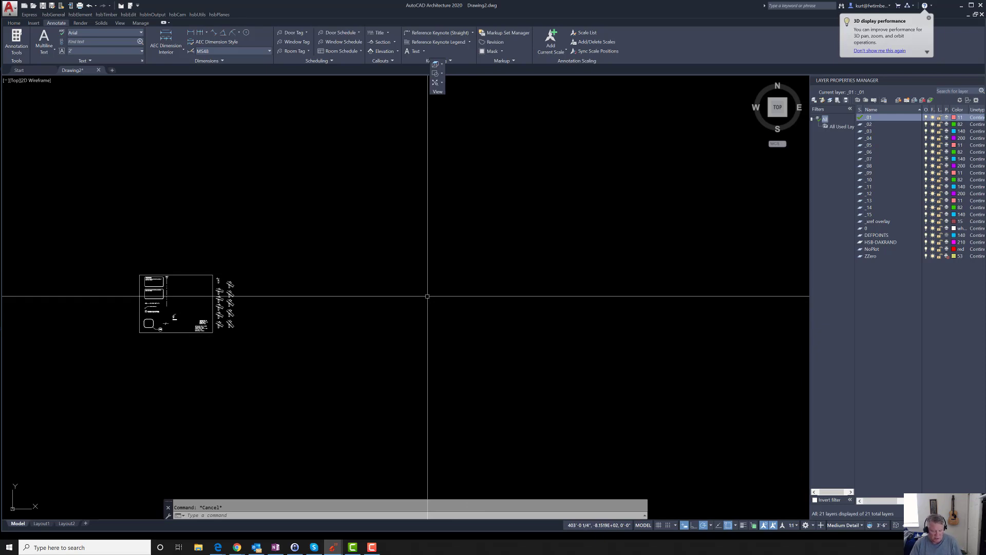
Draw the roof outline as a 32'6" by 45' rectangle in the empty area beside the title sheet
type("rec")
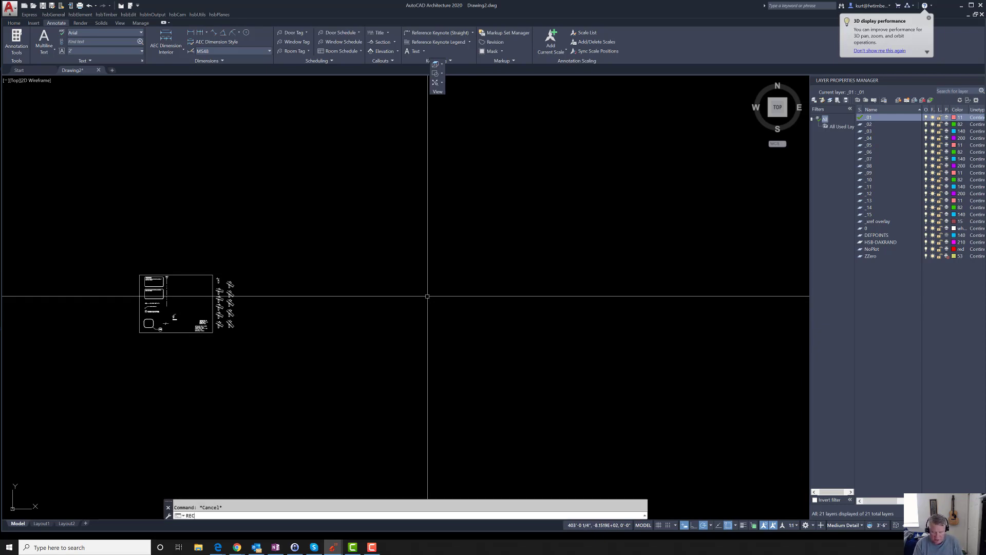
key("Return")
left_click(426, 311)
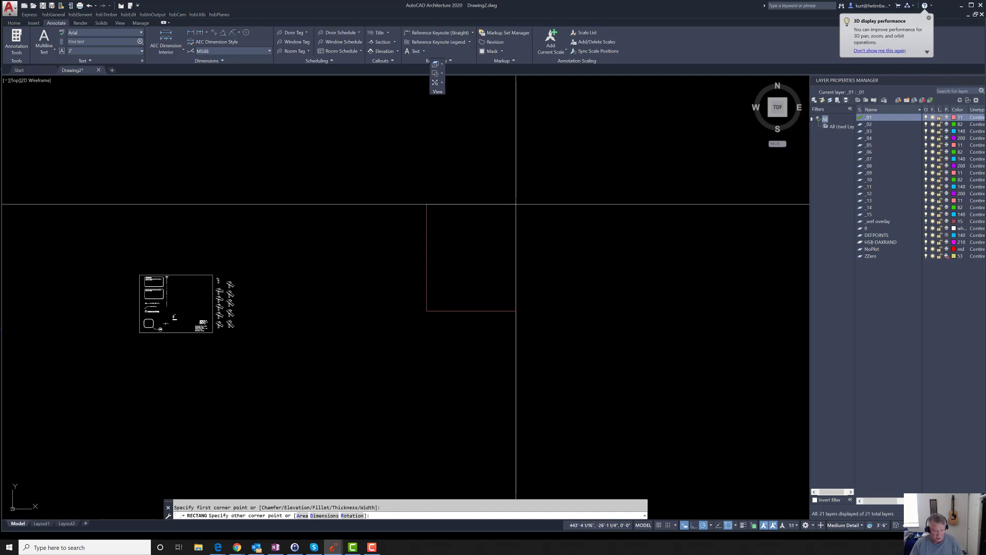
type("@32'6,4")
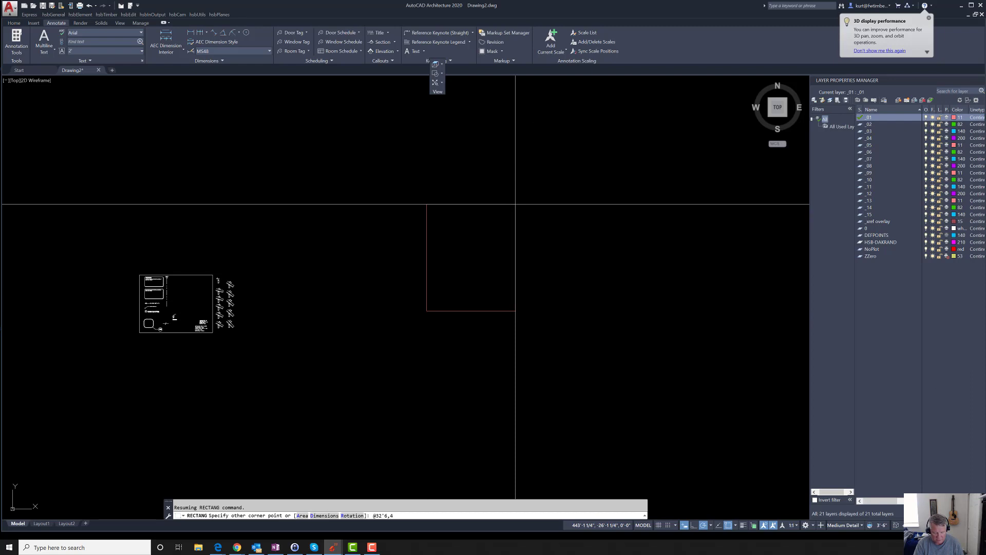
type("5'")
key("Return")
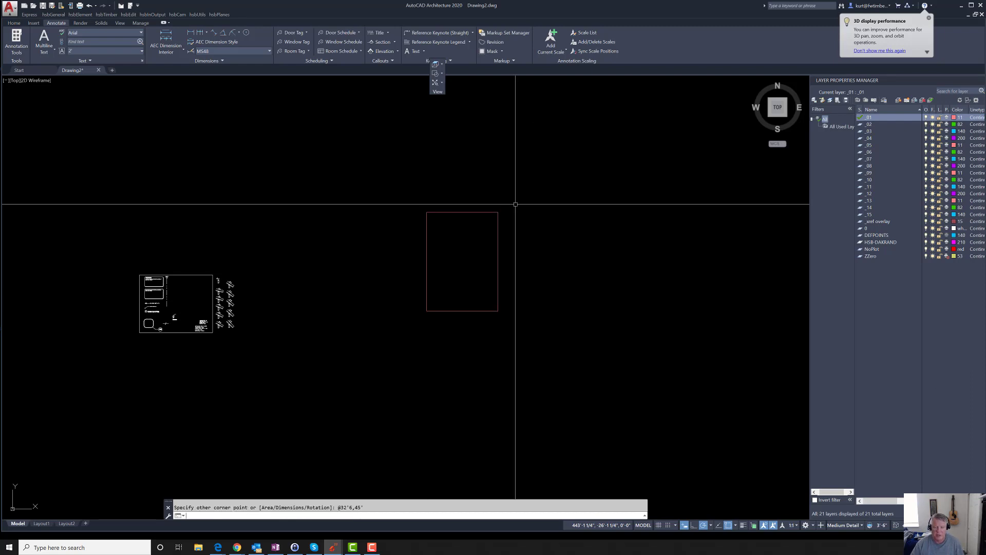
key("Escape")
scroll(455, 248, "up", 2)
scroll(455, 249, "up", 1)
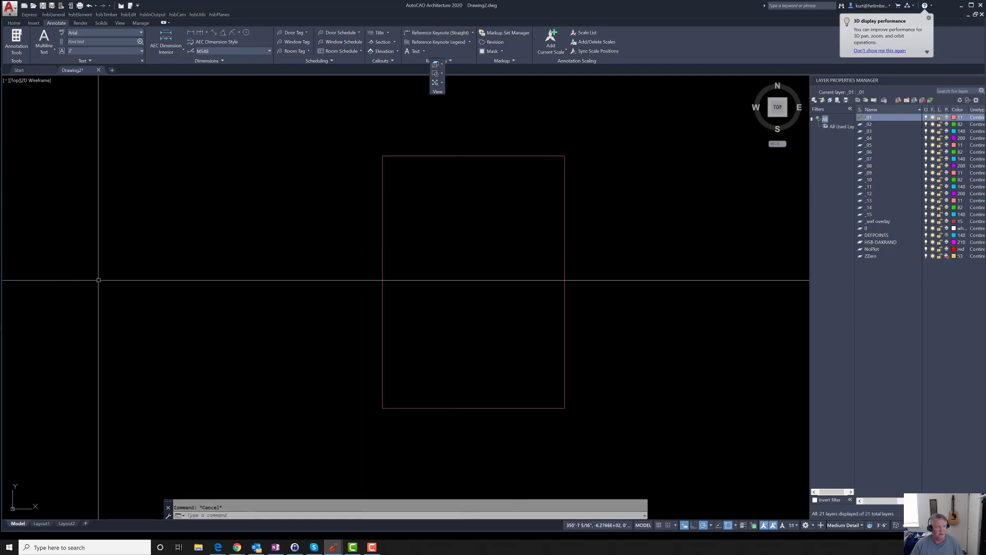
Check the overhang on the browser sketch and offset the roof outline 16" inward for the wall line
key("alt+Tab")
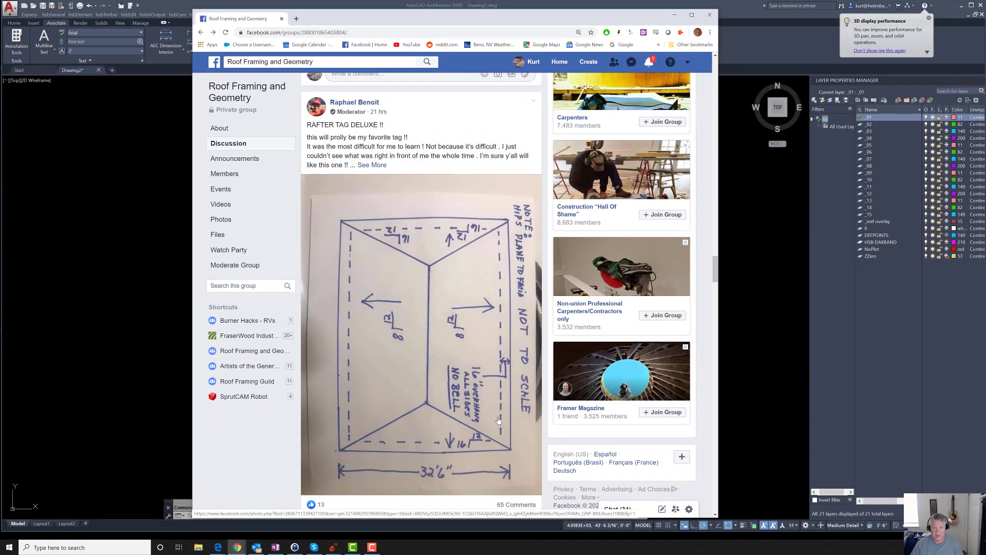
key("alt+Tab")
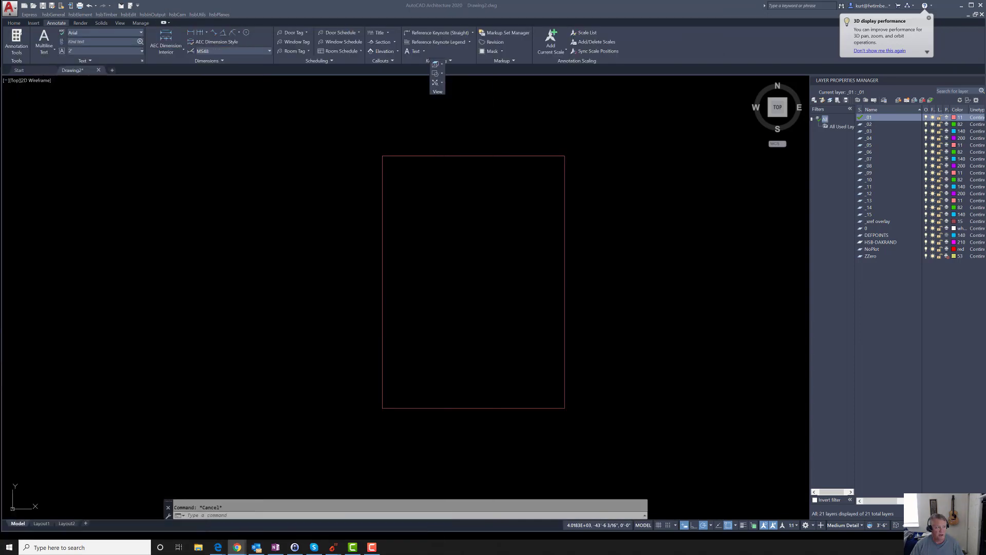
type("o")
key("Return")
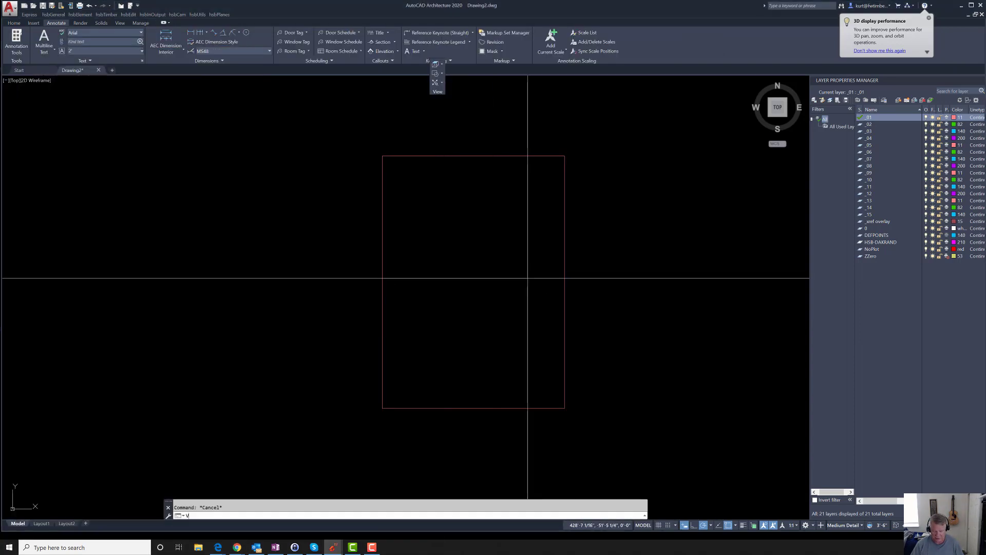
type("16")
key("Return")
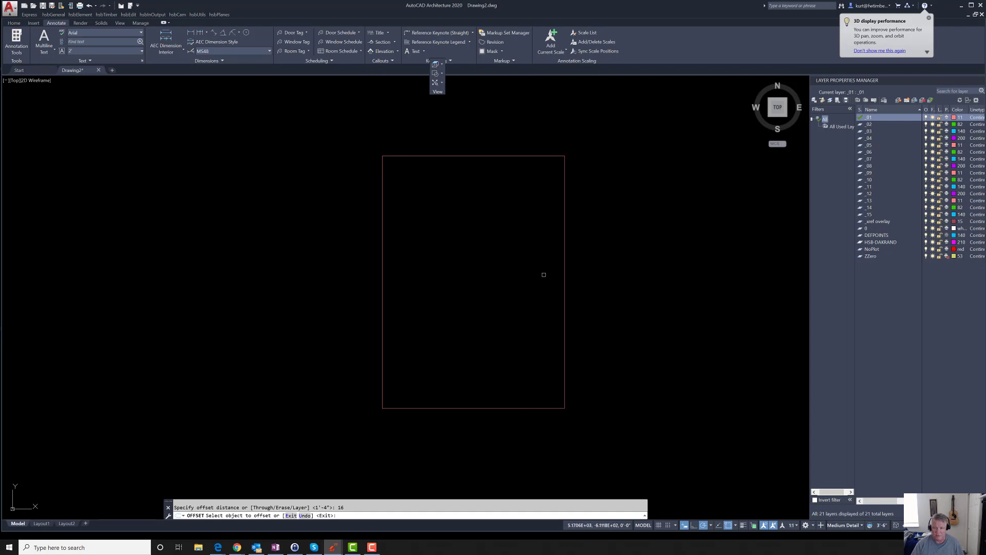
left_click(562, 275)
left_click(532, 279)
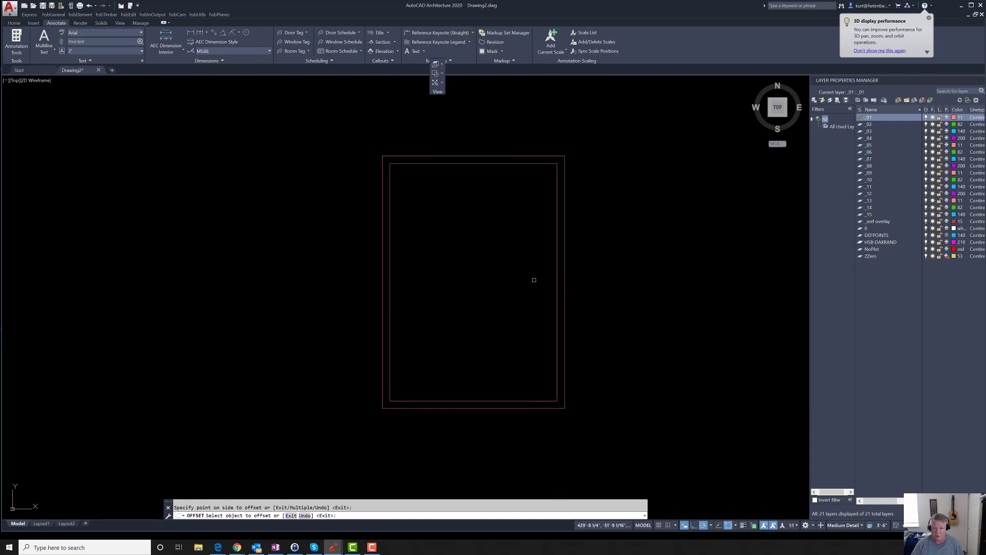
key("Escape")
Change the inner wall-line rectangle to a dashed linetype
left_click(523, 163)
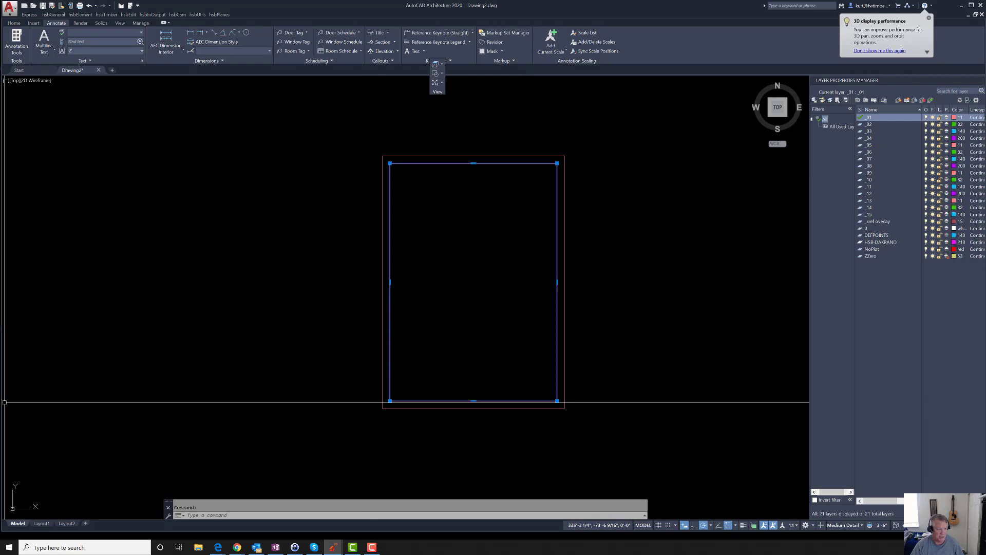
key("Escape")
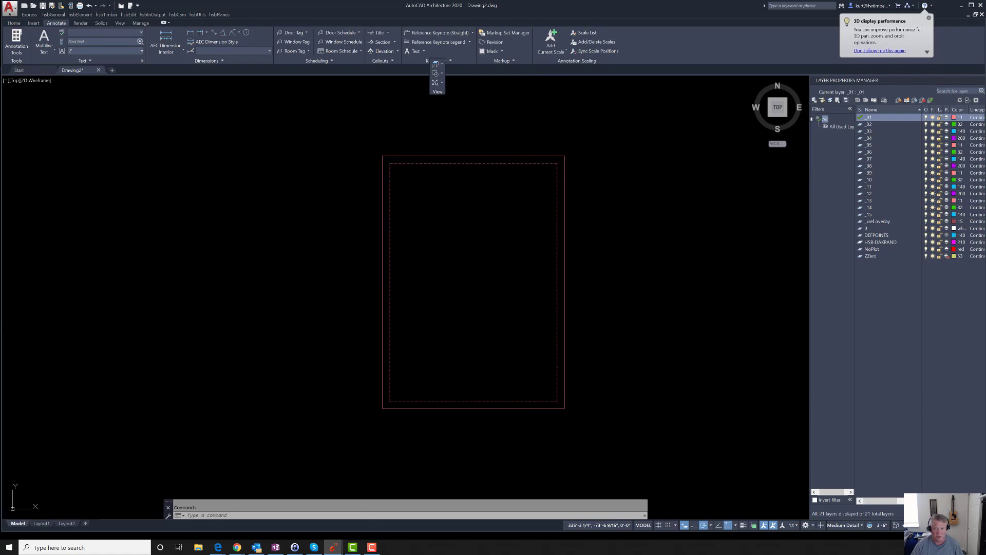
key("Escape")
Draw a vertical center line between the midpoints of the roof outline's top and bottom edges
scroll(517, 231, "down", 3)
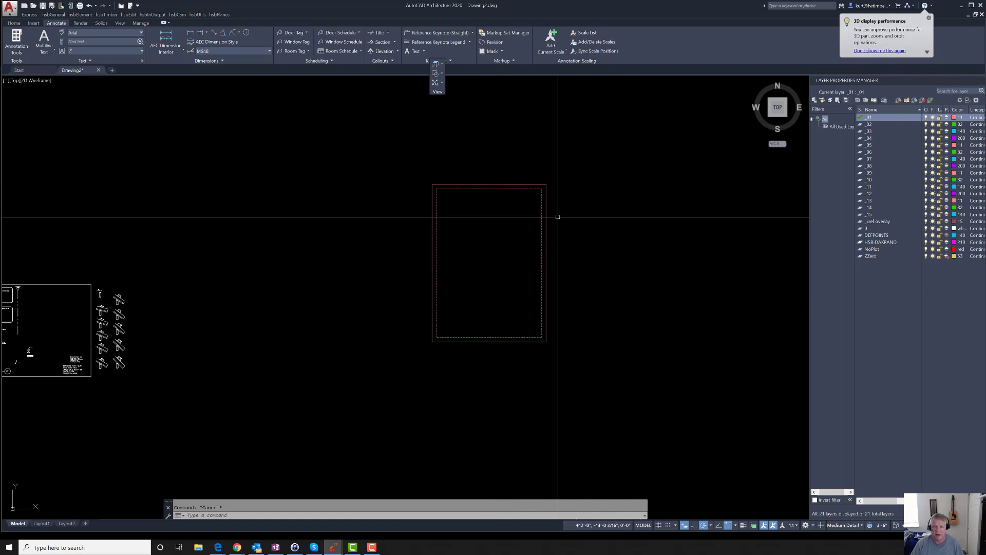
type("l")
key("Return")
left_click(489, 185)
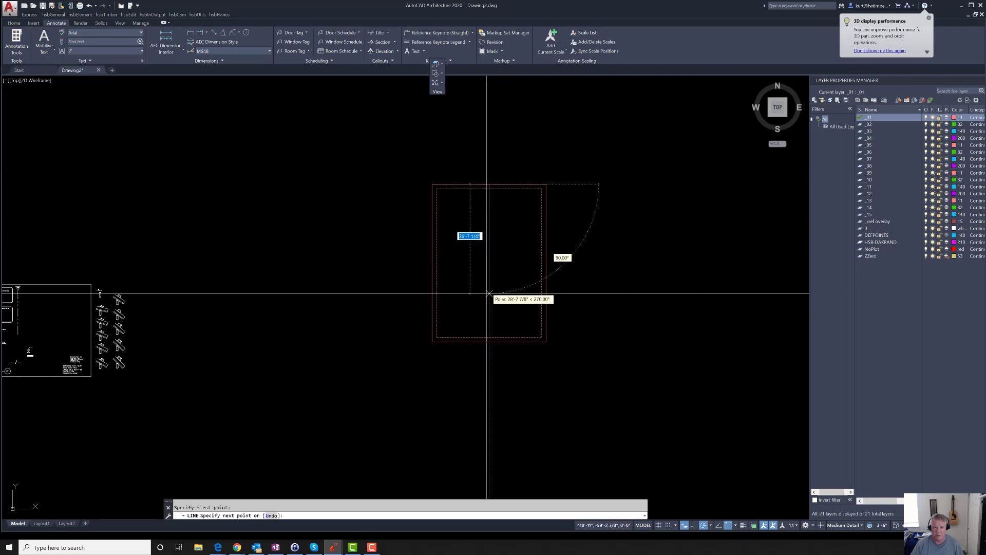
left_click(489, 341)
key("Escape")
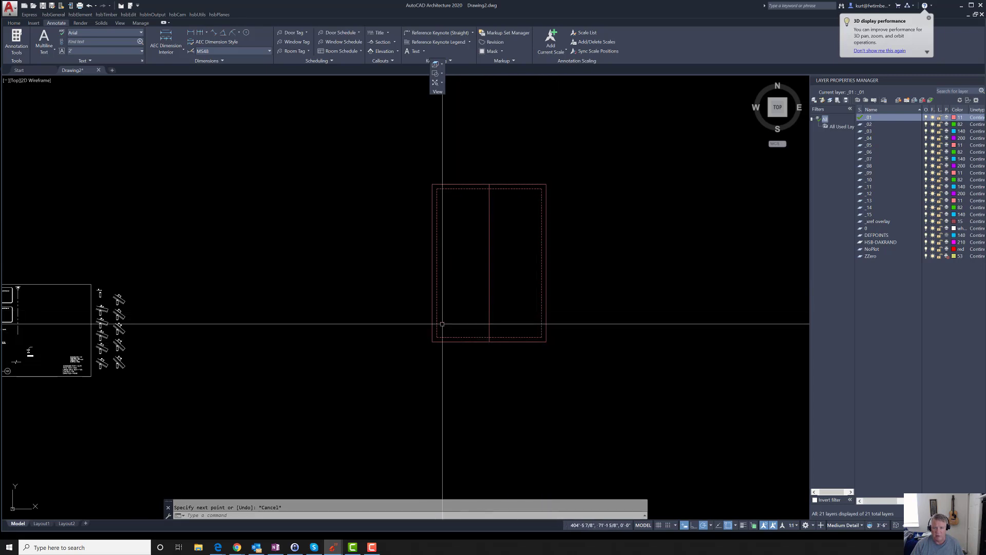
scroll(577, 250, "down", 2)
key("Escape")
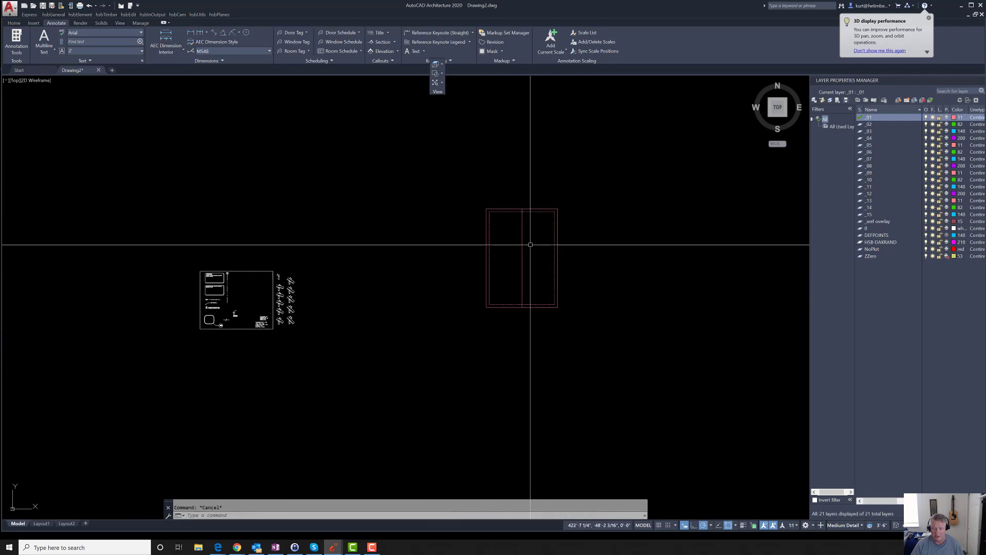
Make layer ZZero current and draw a large border rectangle around the roof plan, leaving extra space beside and below it
scroll(550, 251, "down", 2)
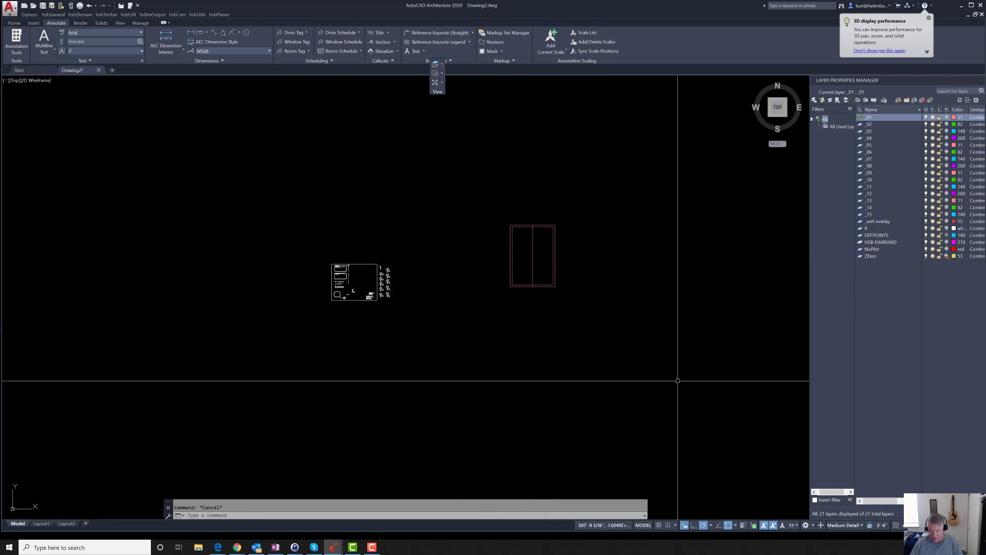
double_click(870, 256)
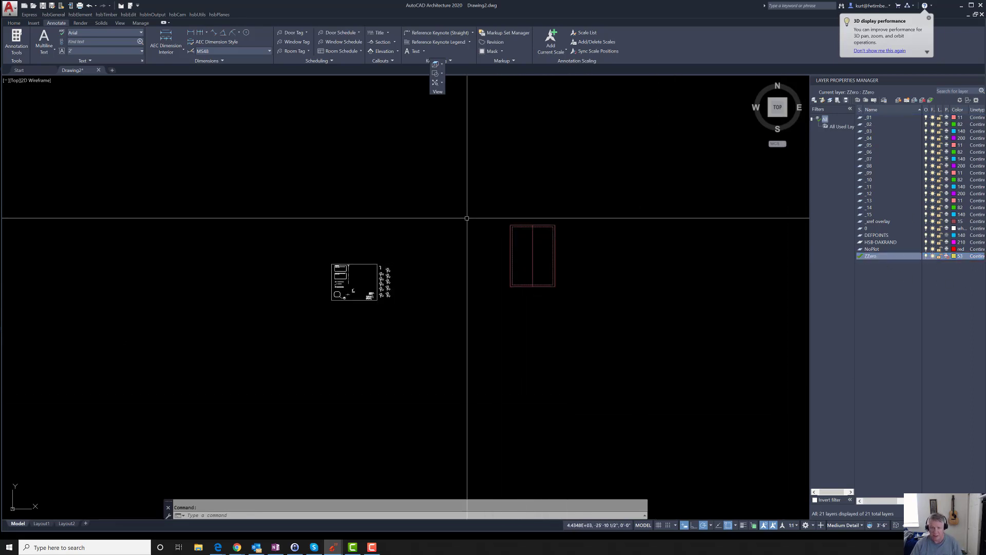
type("rec")
key("Return")
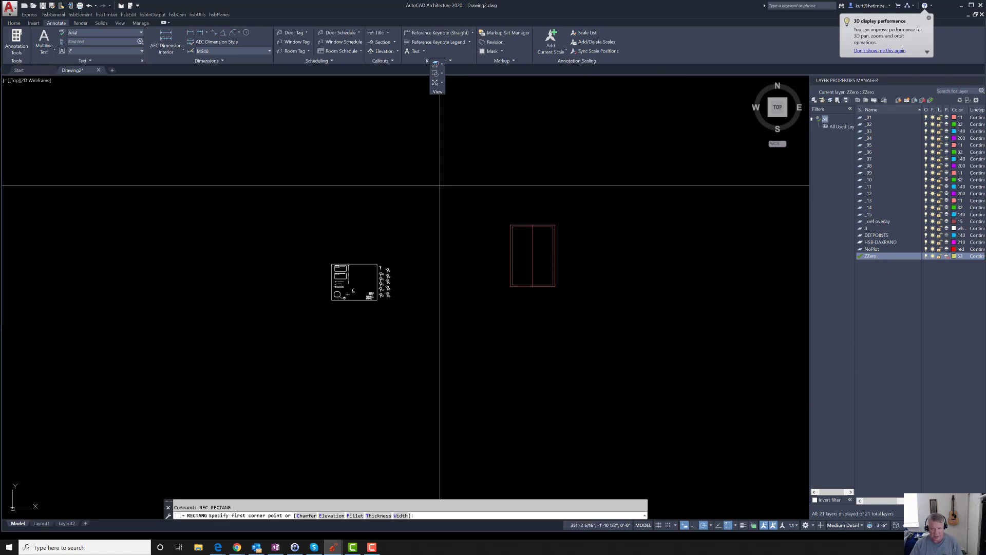
left_click(454, 188)
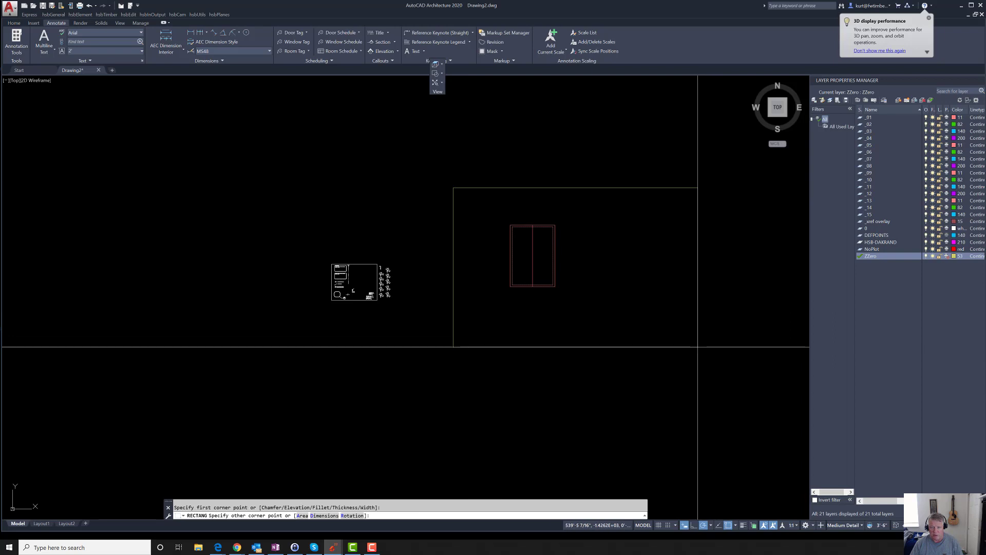
left_click(698, 347)
key("Escape")
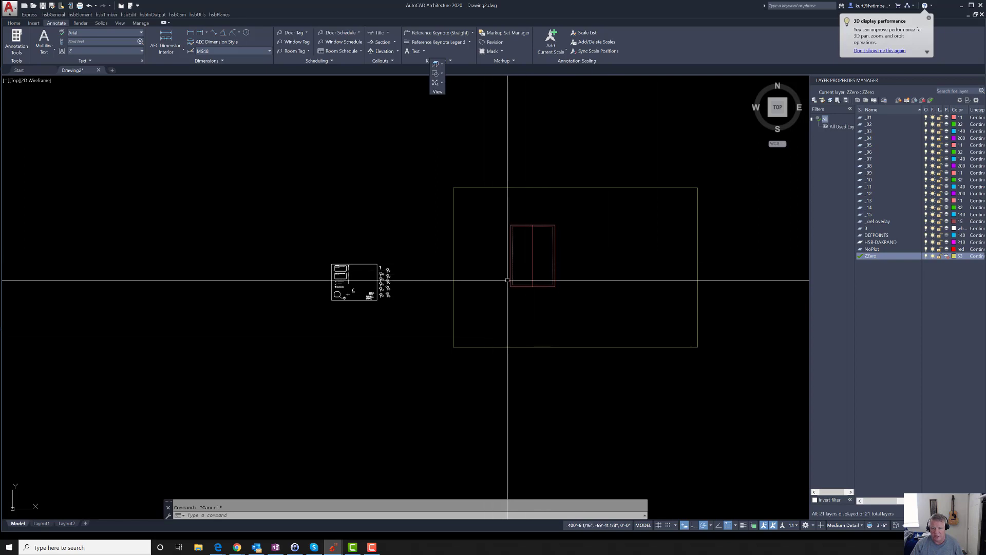
Draw a horizontal line through the middle of the roof plan, extending slightly past both side edges
type("l")
key("Return")
left_click(498, 255)
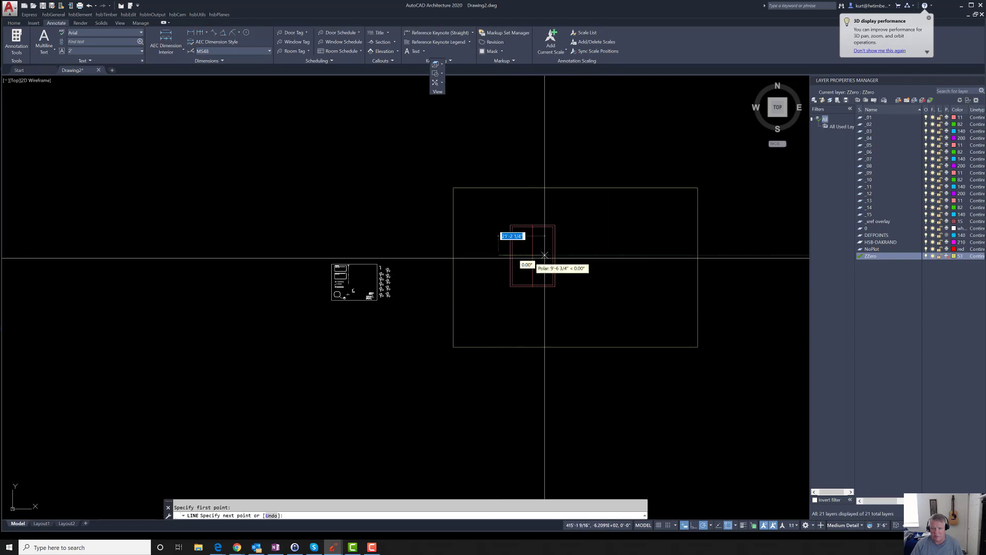
key("Escape")
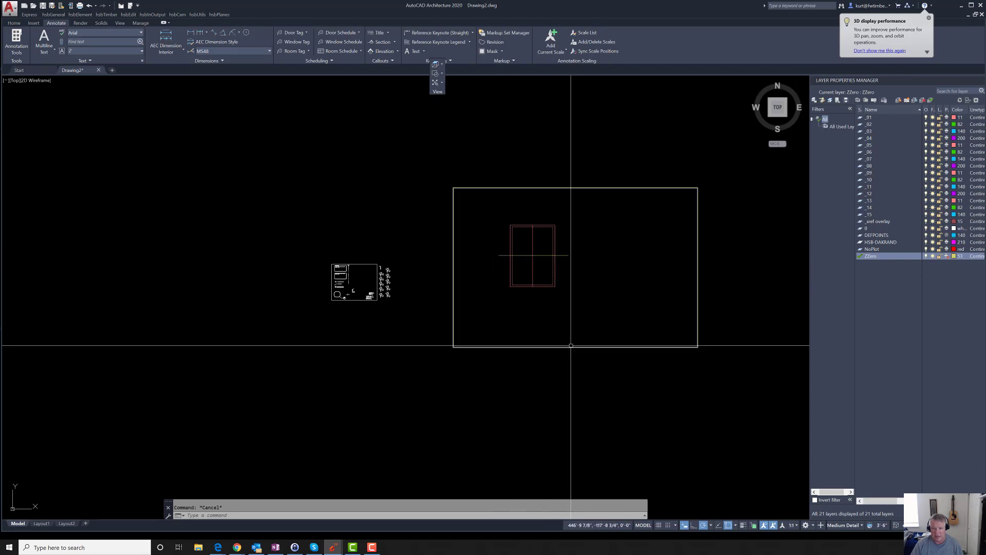
Make layer _02 current and place vertical construction lines through the left corners of the roof outline and the dashed wall line
scroll(547, 312, "up", 5)
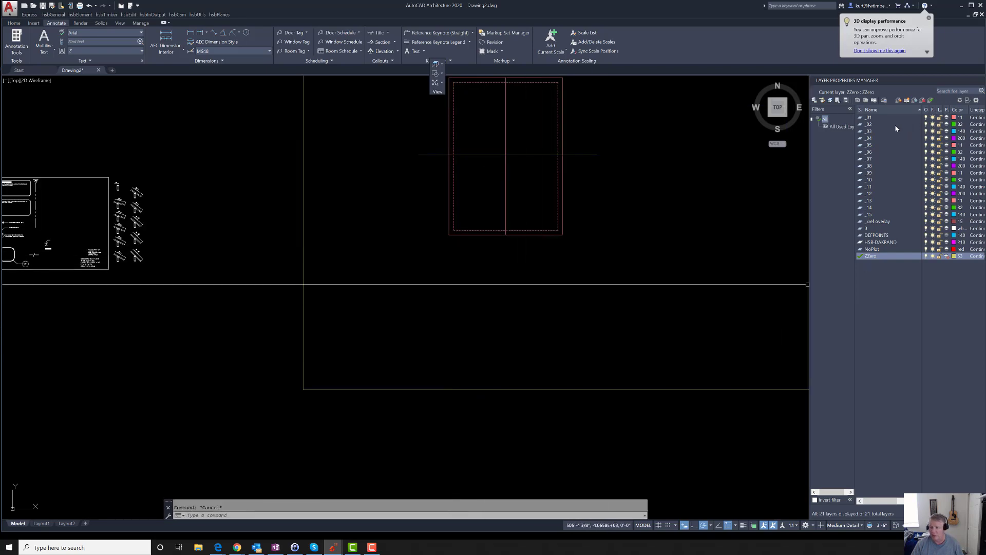
double_click(868, 125)
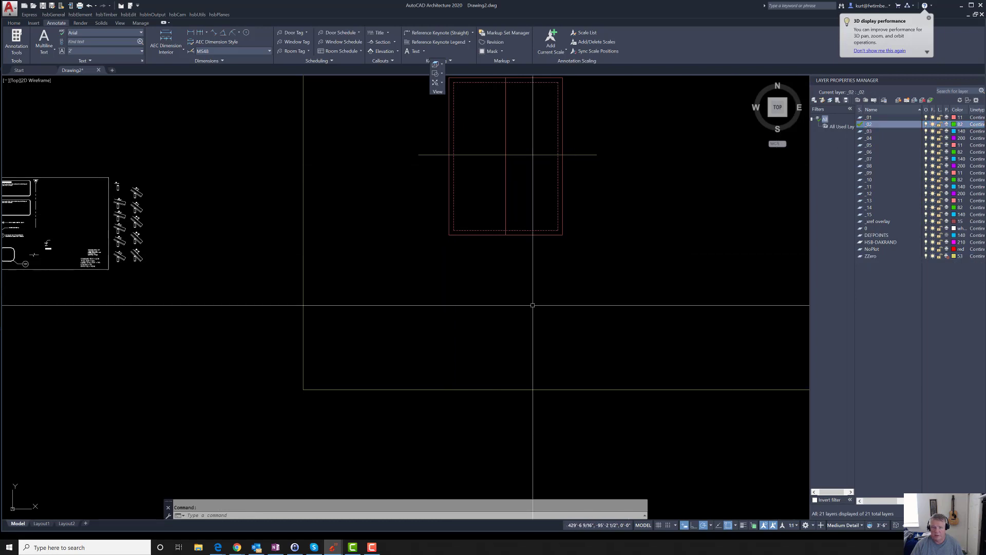
type("V")
key("Return")
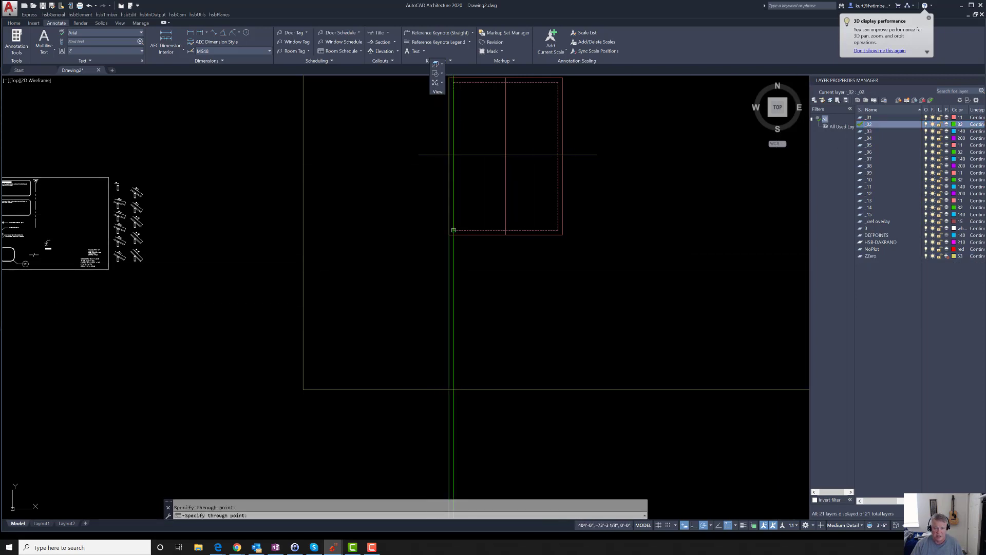
left_click(453, 230)
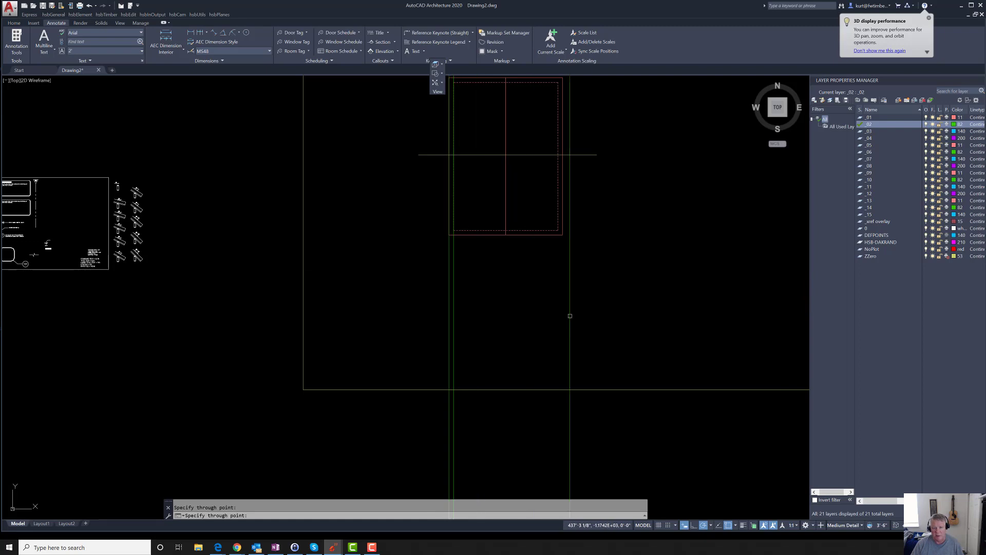
key("Escape")
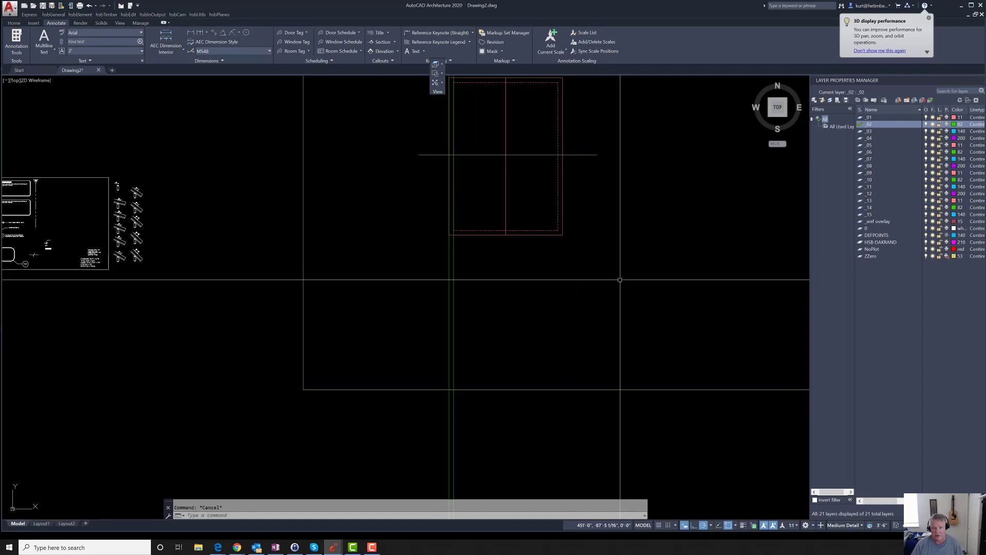
scroll(676, 292, "down", 2)
scroll(344, 241, "up", 5)
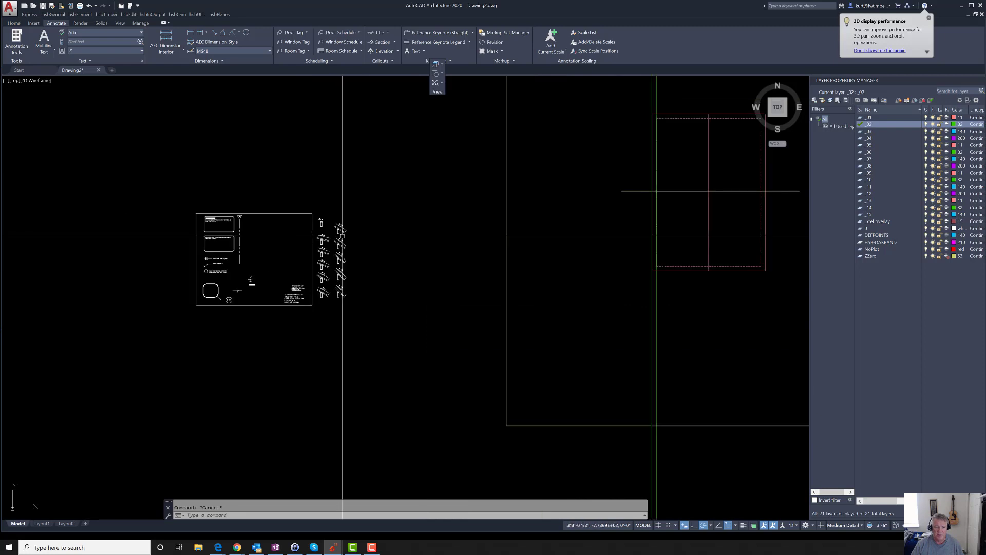
Copy the 8/12 eave detail from the detail sheet to the open area just below the roof plan
scroll(304, 180, "up", 4)
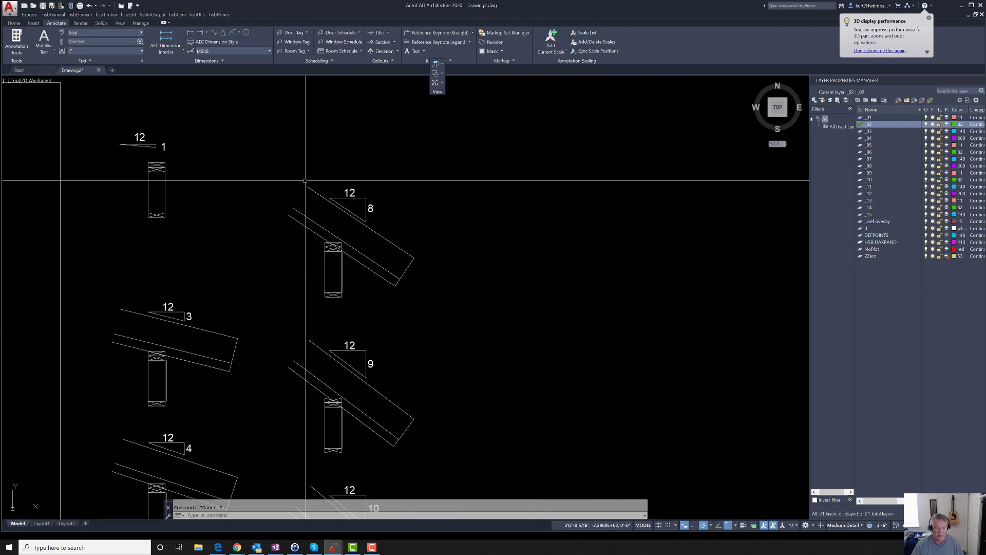
type("co")
key("Return")
left_click(458, 311)
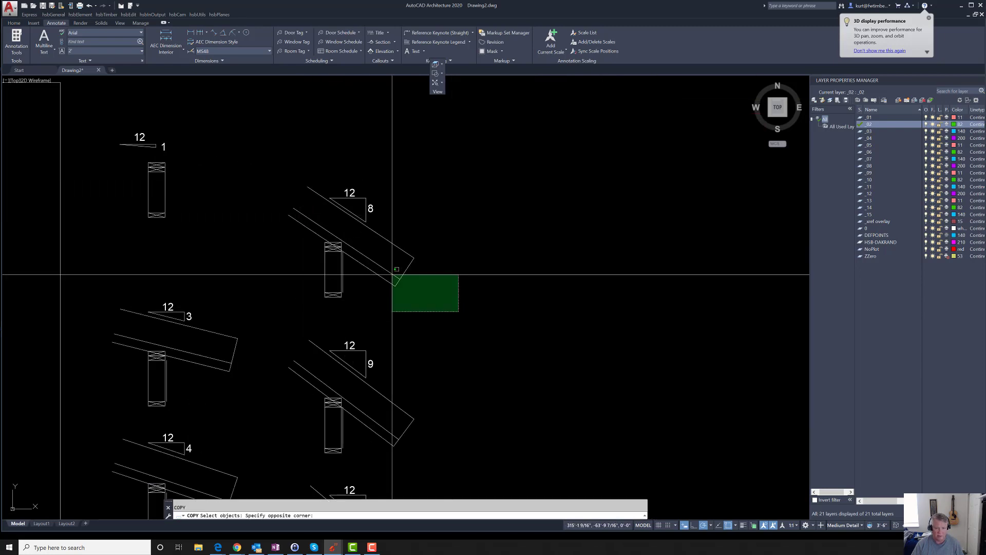
left_click(275, 160)
key("Return")
left_click(331, 246)
scroll(252, 208, "down", 6)
scroll(262, 231, "down", 2)
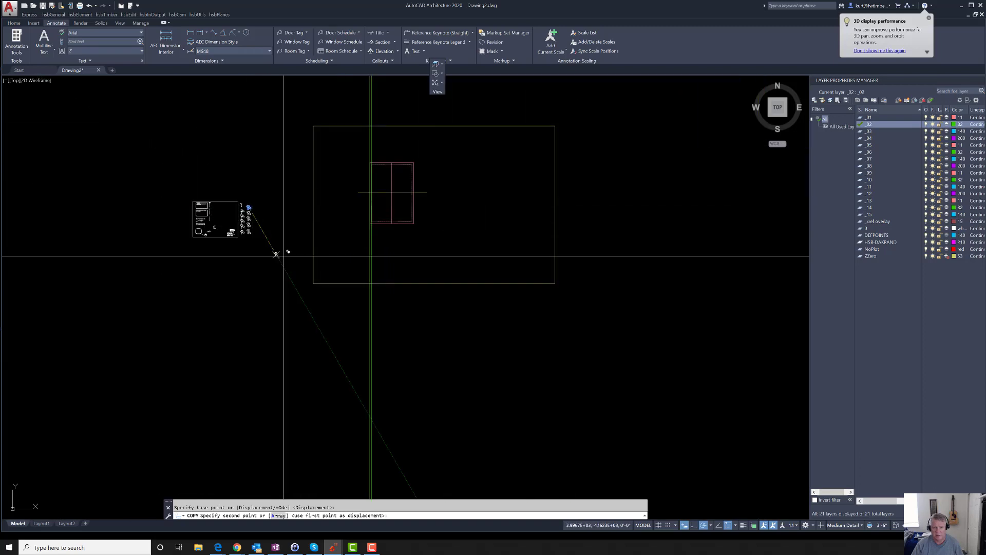
scroll(392, 242, "up", 8)
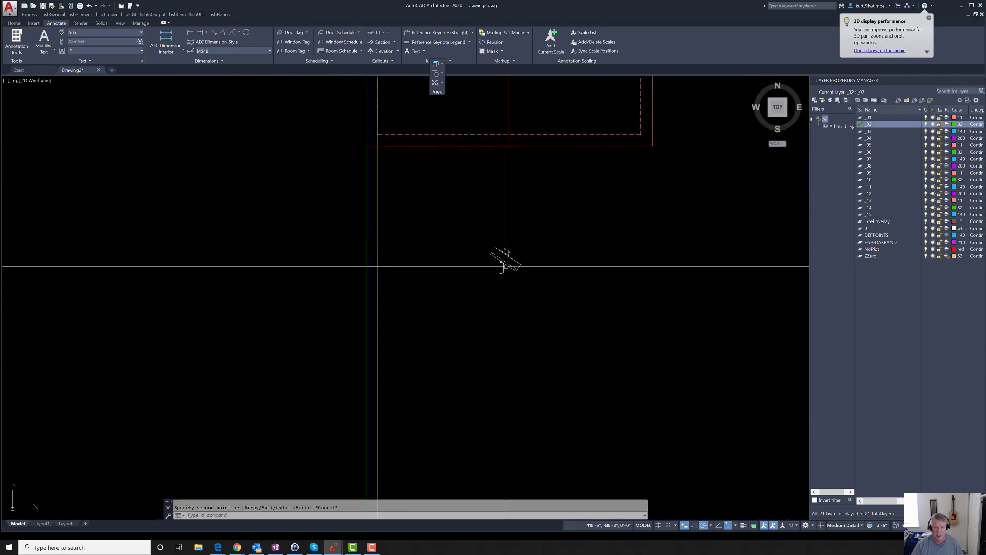
key("Escape")
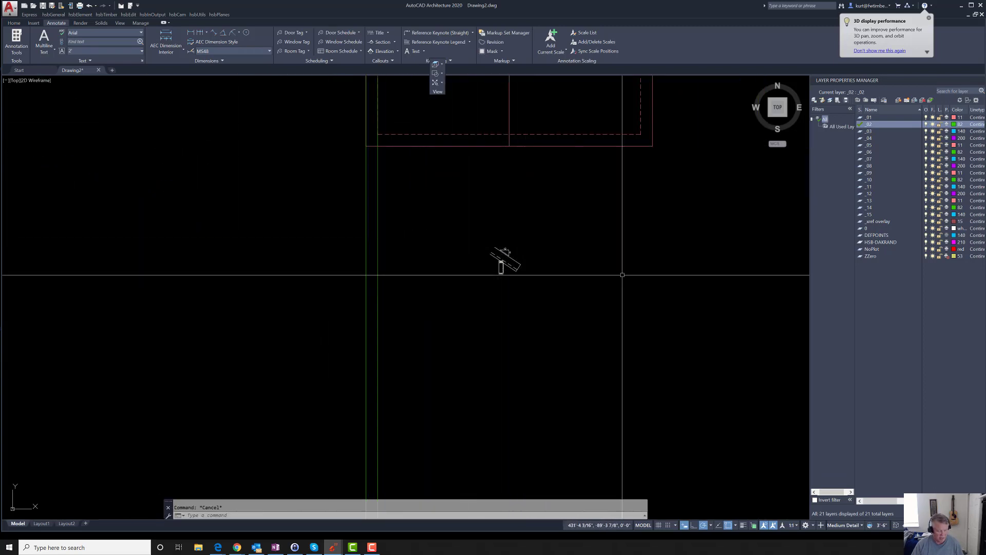
Mirror the copied 8/12 eave detail about a vertical line so its rafter tail faces the overhang construction lines, keeping the source
type("vc")
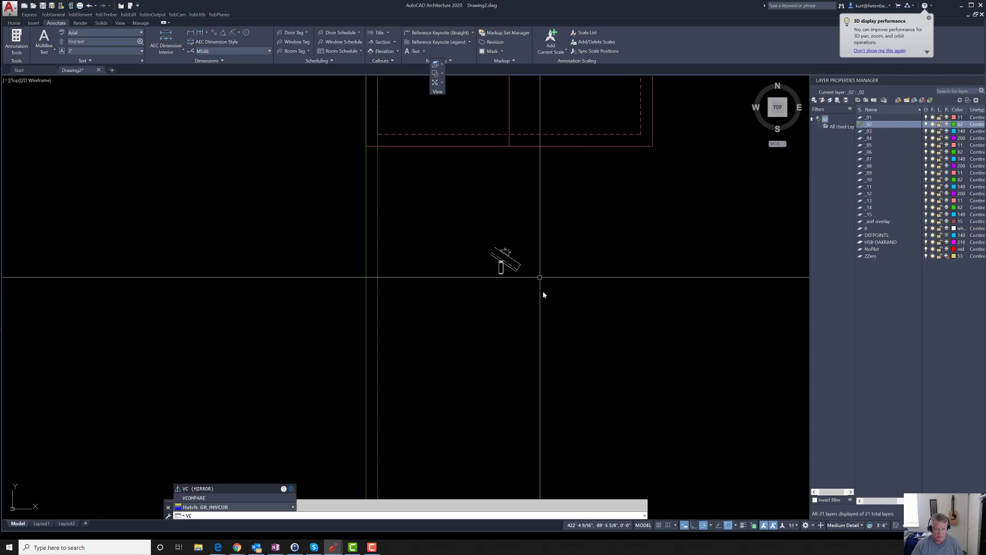
key("Return")
left_click(541, 288)
left_click(456, 214)
key("Return")
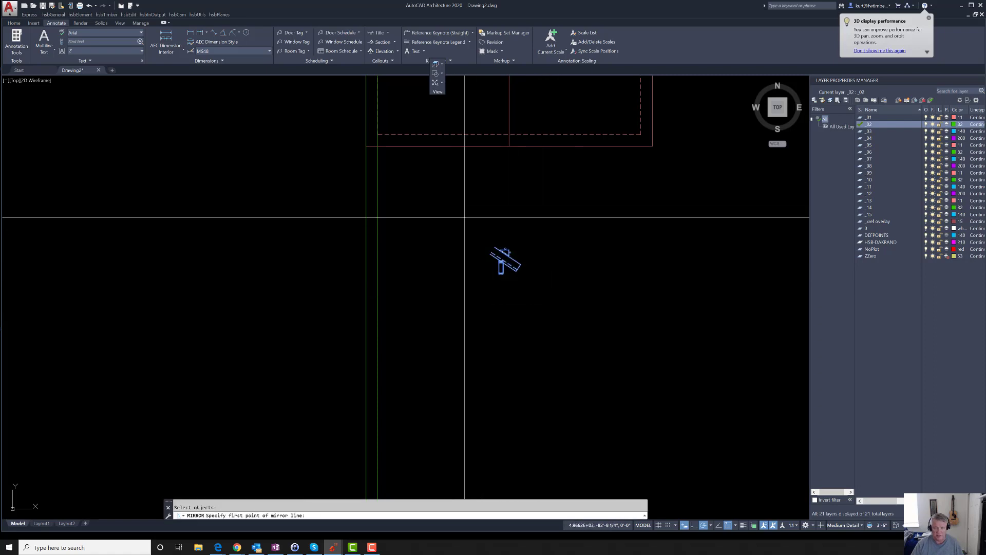
left_click(466, 216)
left_click(469, 274)
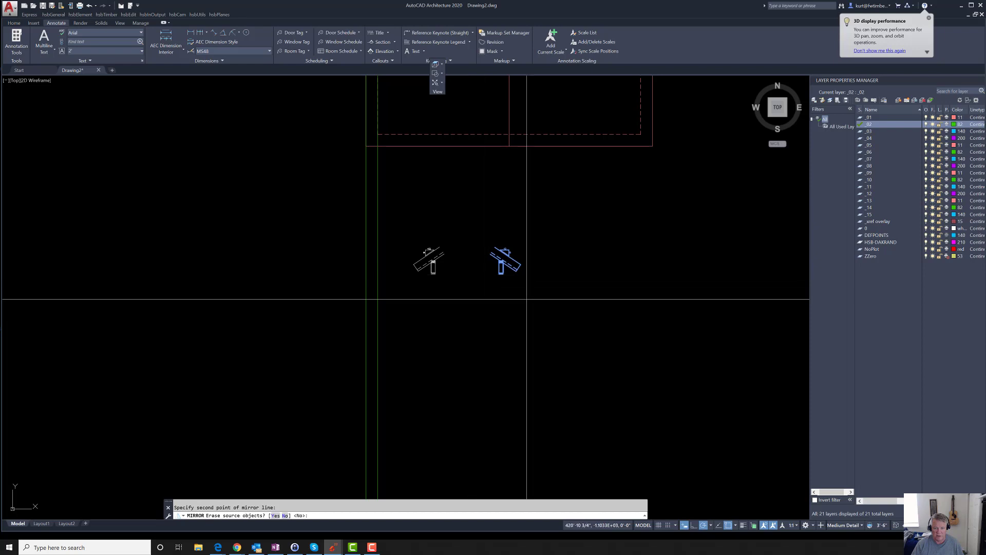
key("Return")
key("Escape")
Erase the unmirrored copy of the 8/12 eave detail below the roof plan
type("e")
key("Return")
left_click(568, 308)
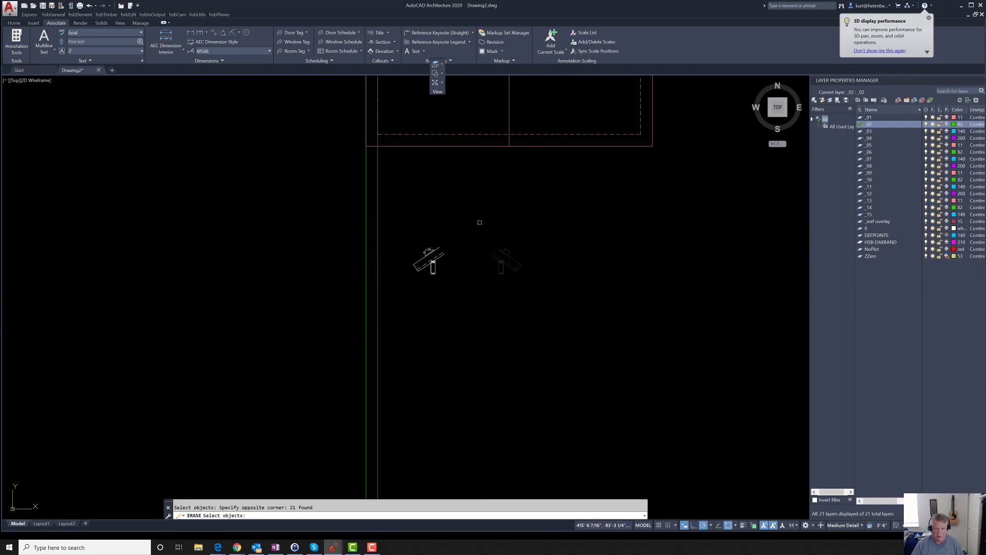
key("Escape")
Offset the large border rectangle inward by 8'0.75" to set the wall plate height line
scroll(379, 236, "up", 4)
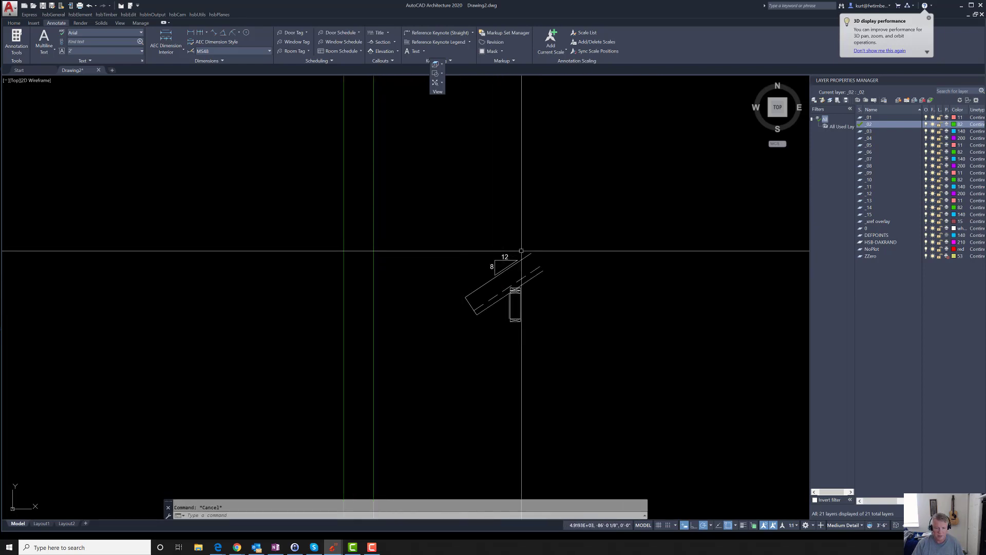
scroll(509, 247, "down", 5)
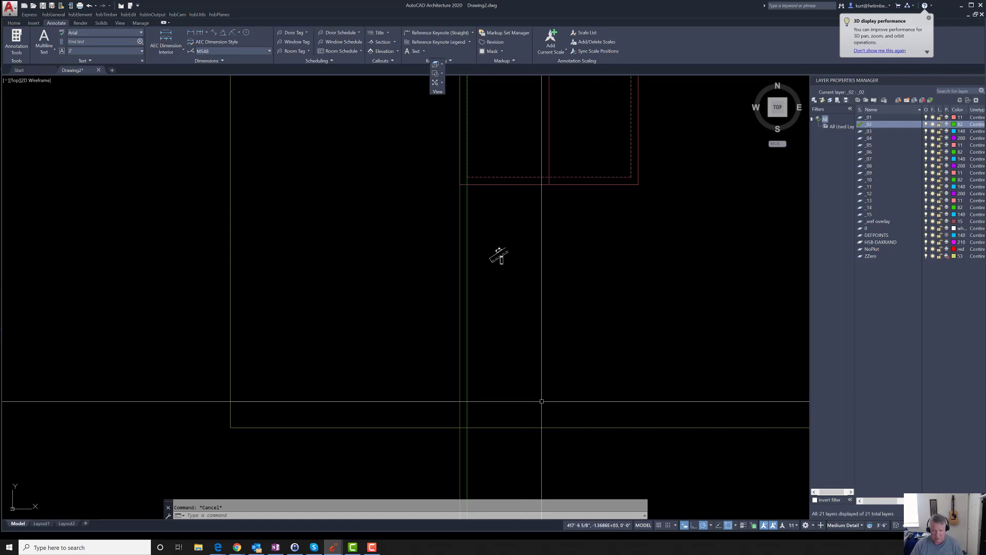
type("v")
key("Return")
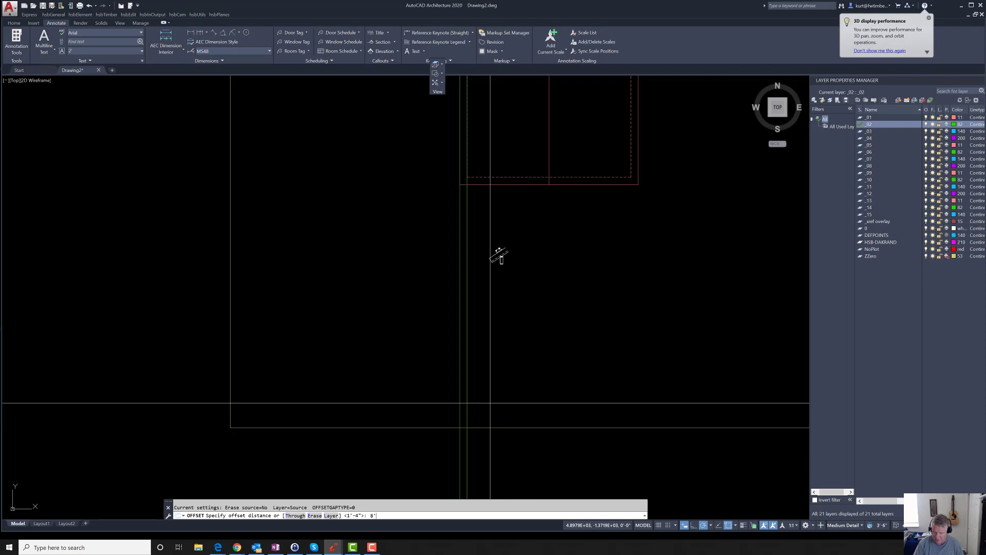
type("8'0.75")
key("Return")
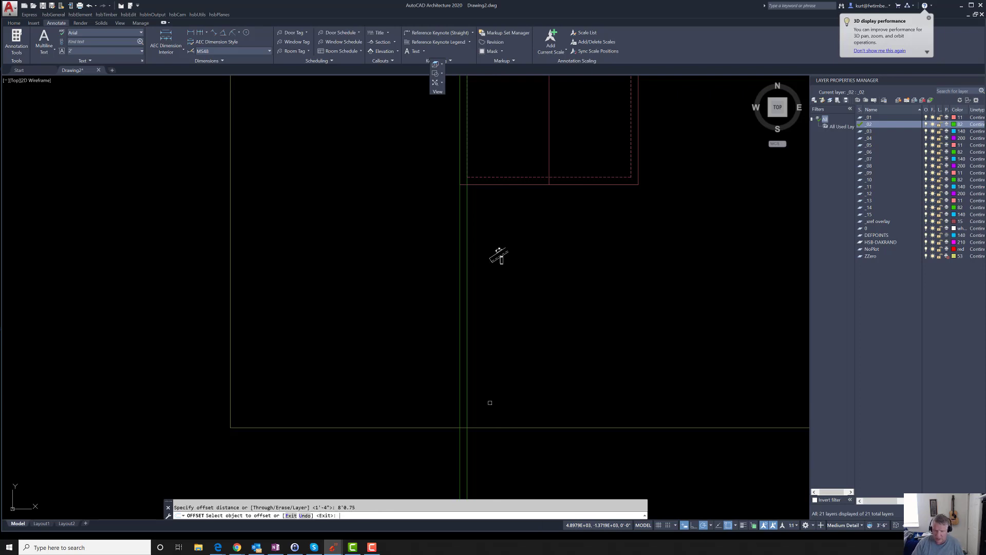
left_click(535, 427)
left_click(508, 359)
key("Escape")
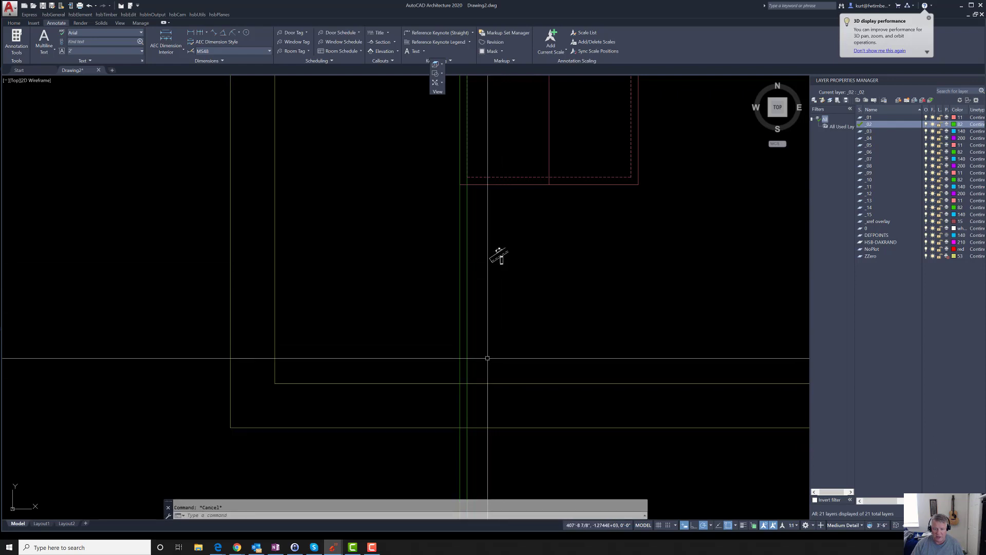
Move the eave detail by its wall plate's upper outer corner to where the wall construction line meets the inner rectangle's lower edge
type("m")
key("Return")
left_click(498, 255)
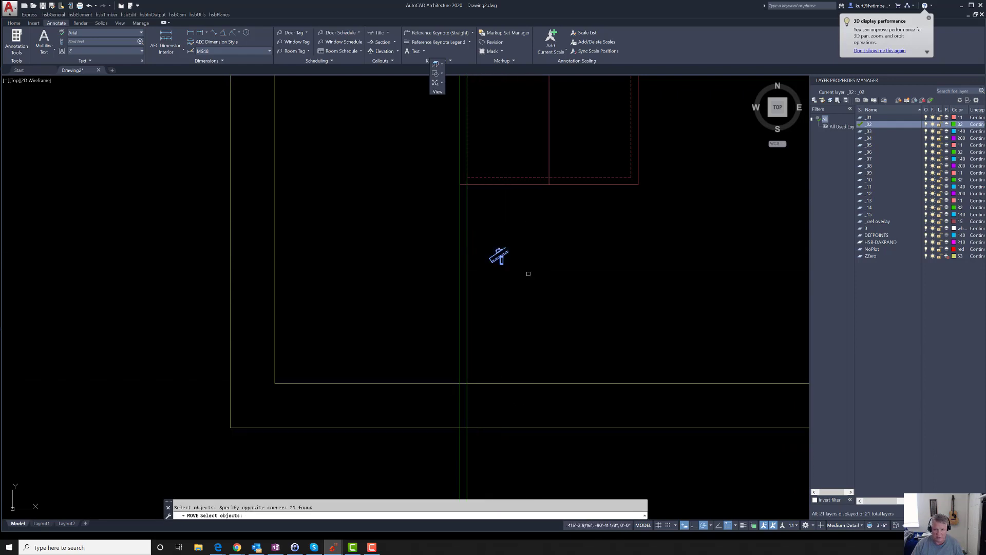
key("Return")
scroll(500, 252, "up", 2)
scroll(501, 259, "up", 5)
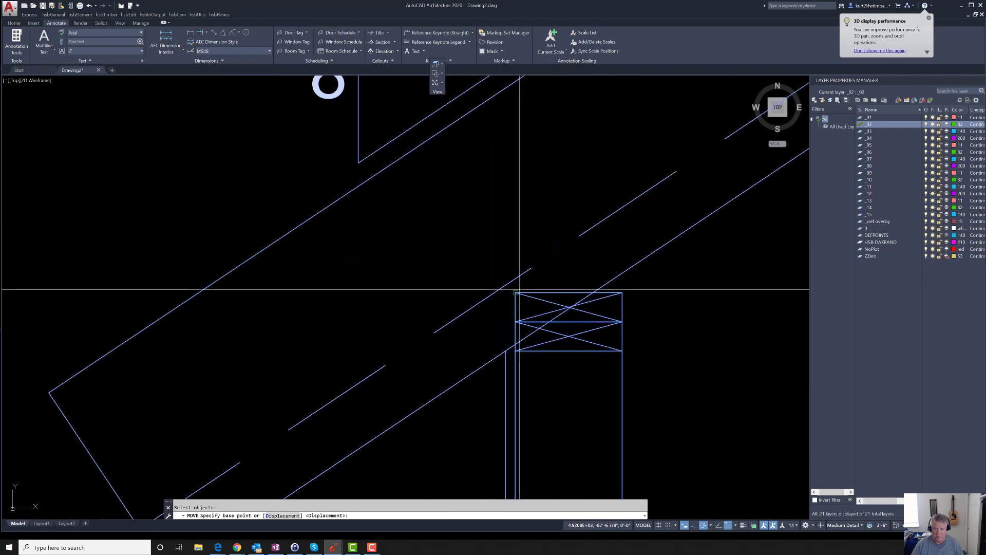
left_click(515, 292)
scroll(611, 237, "down", 10)
scroll(583, 326, "up", 6)
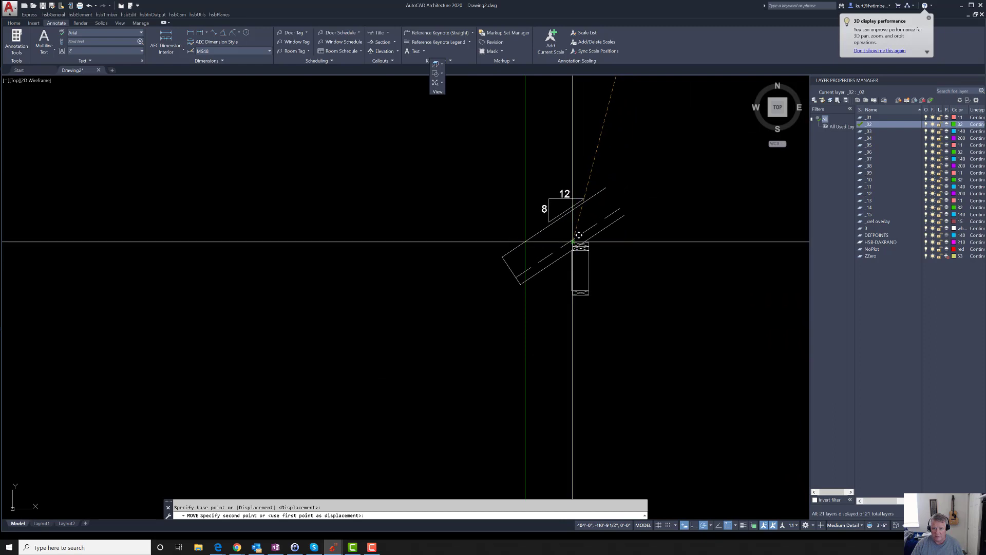
key("Escape")
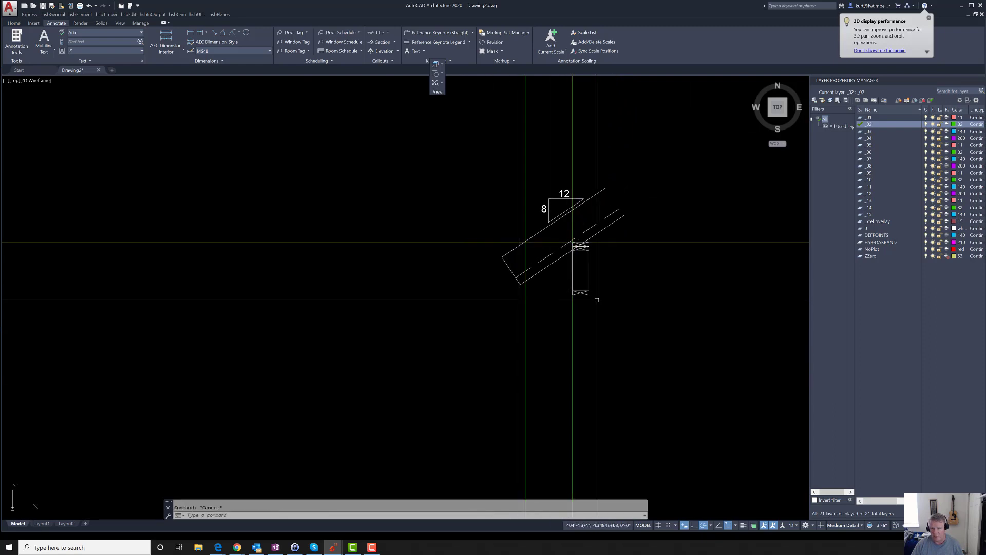
Stretch the bottom of the eave detail's wall down to the outer border rectangle's lower edge
type("s")
key("Return")
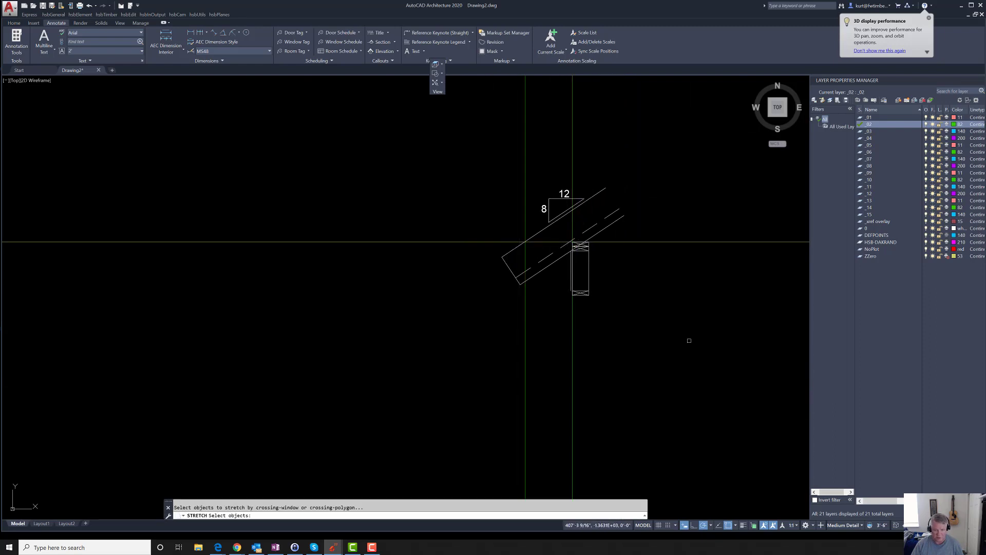
left_click(657, 329)
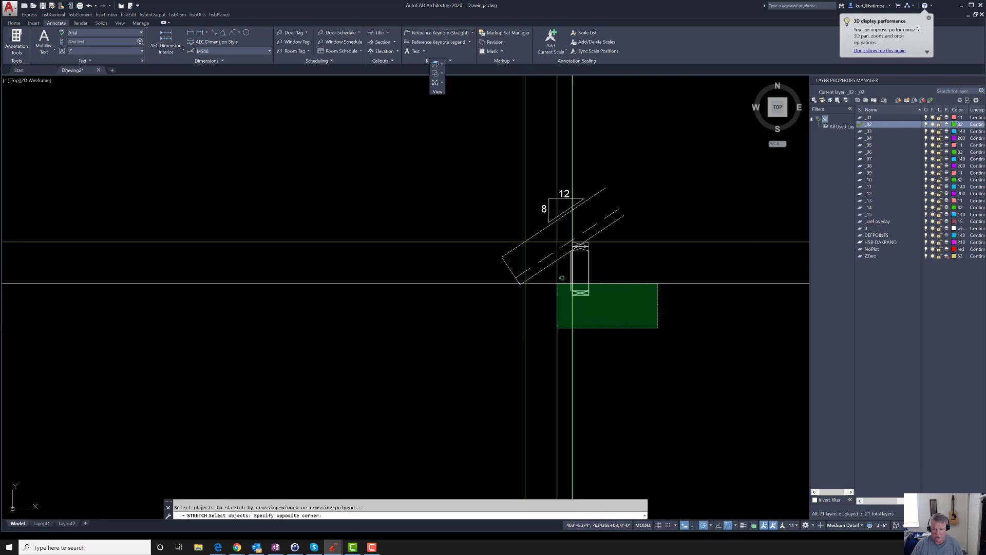
left_click(557, 282)
key("Return")
left_click(590, 296)
scroll(566, 275, "down", 5)
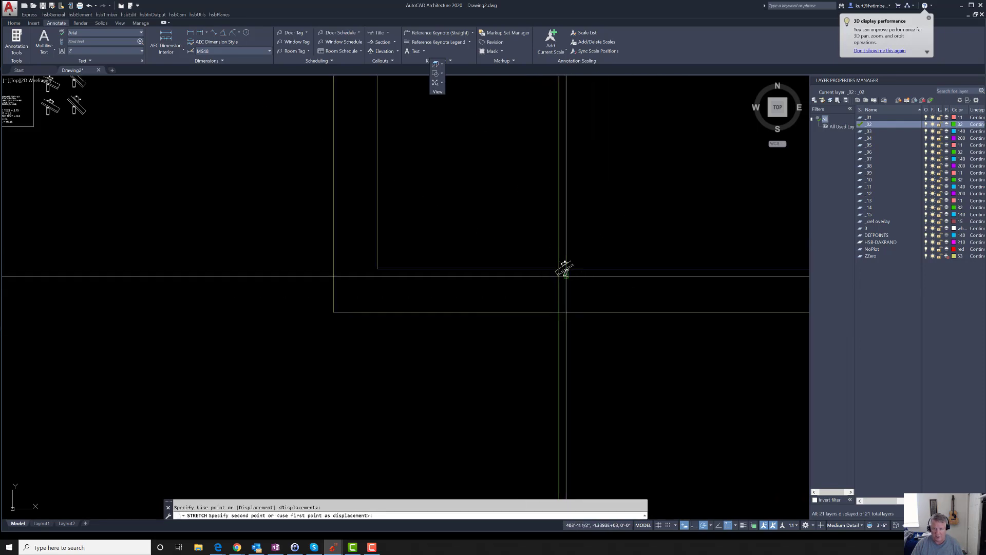
key("Escape")
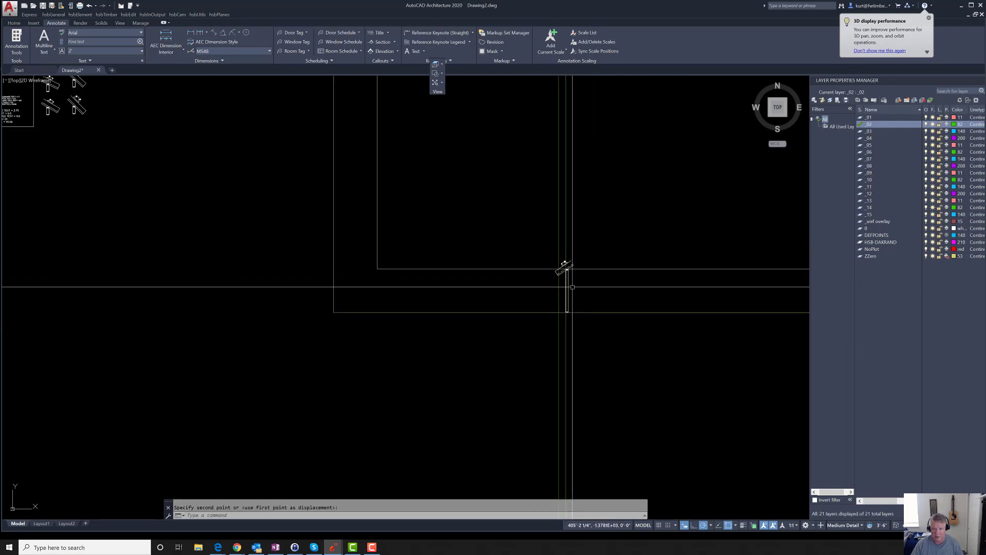
scroll(569, 280, "up", 5)
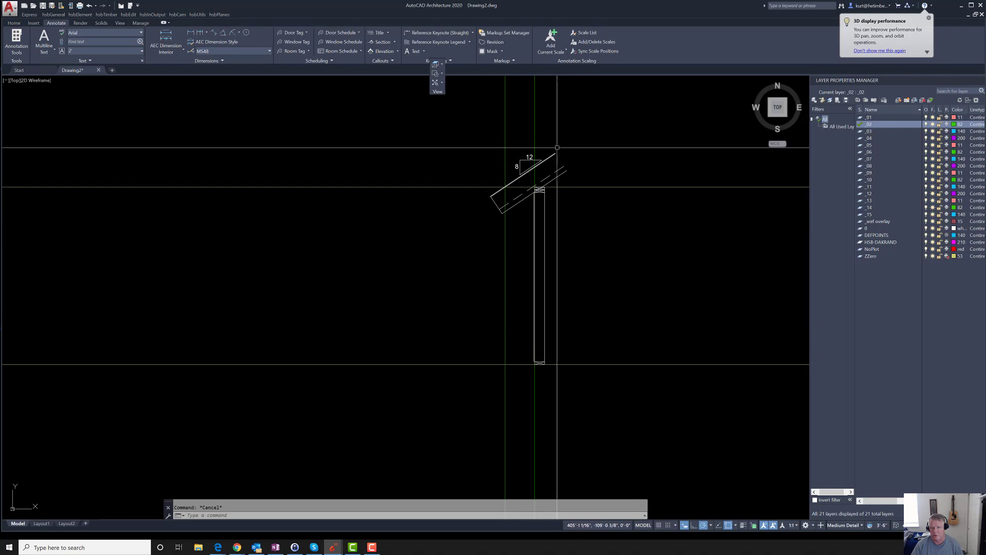
scroll(506, 175, "up", 4)
scroll(506, 181, "up", 2)
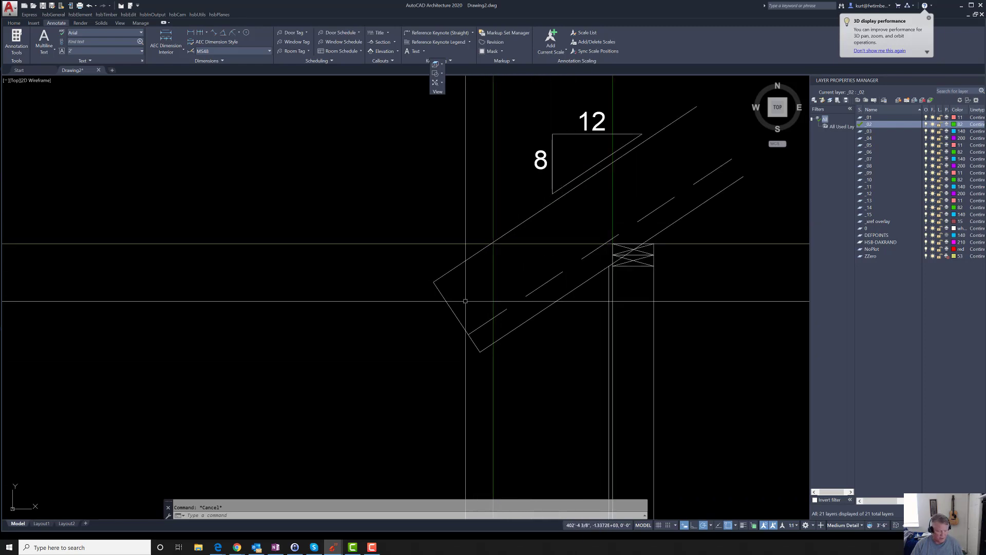
type("m")
key("Return")
key("Escape")
key("Escape")
scroll(456, 299, "down", 3)
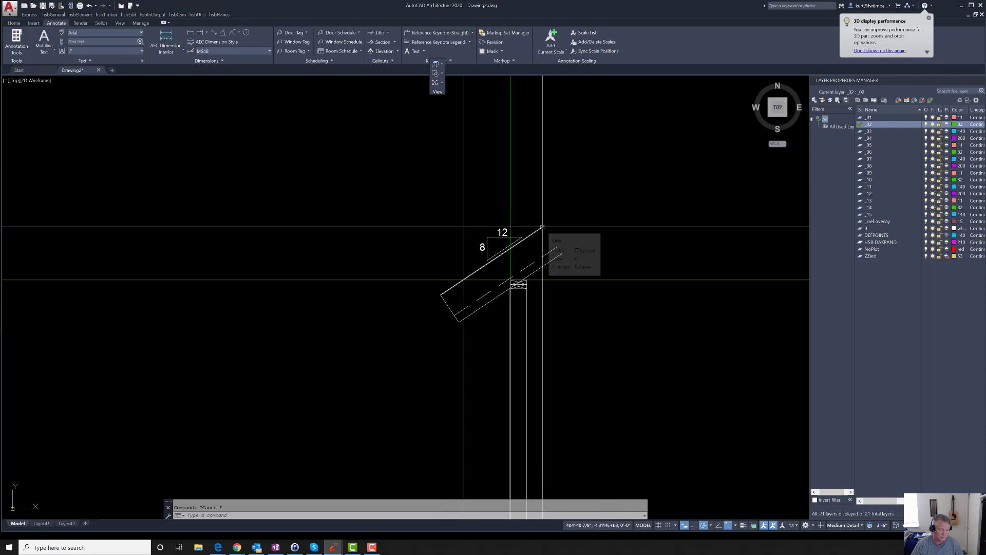
Add an aligned dimension across the rafter tail's end cut, placed clear of the rafter's lower end
left_click(214, 32)
left_click(441, 293)
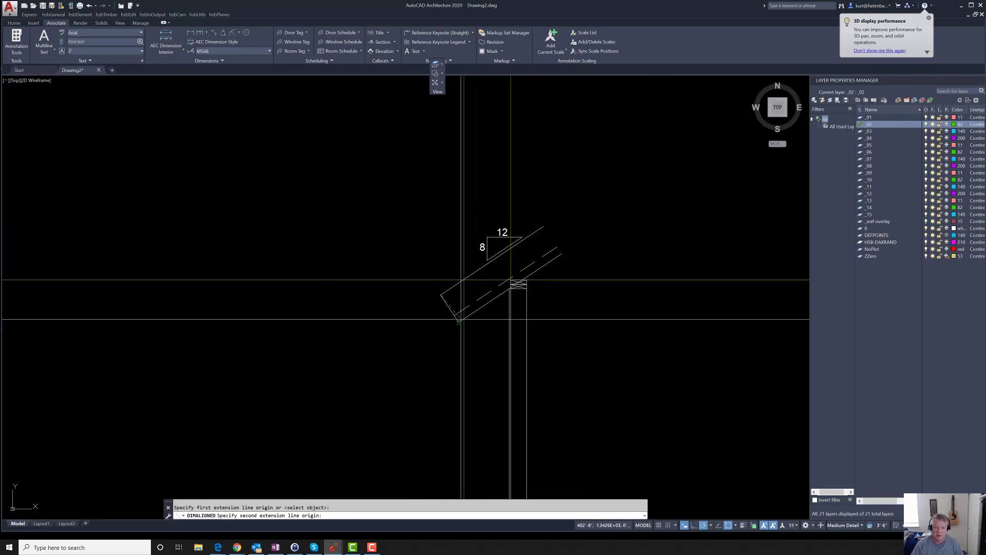
left_click(458, 322)
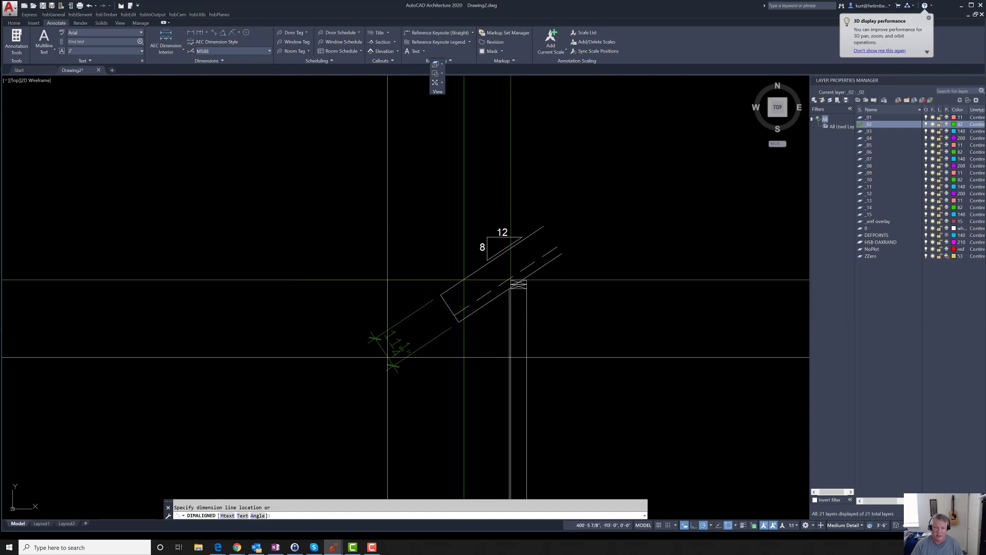
left_click(385, 352)
key("Escape")
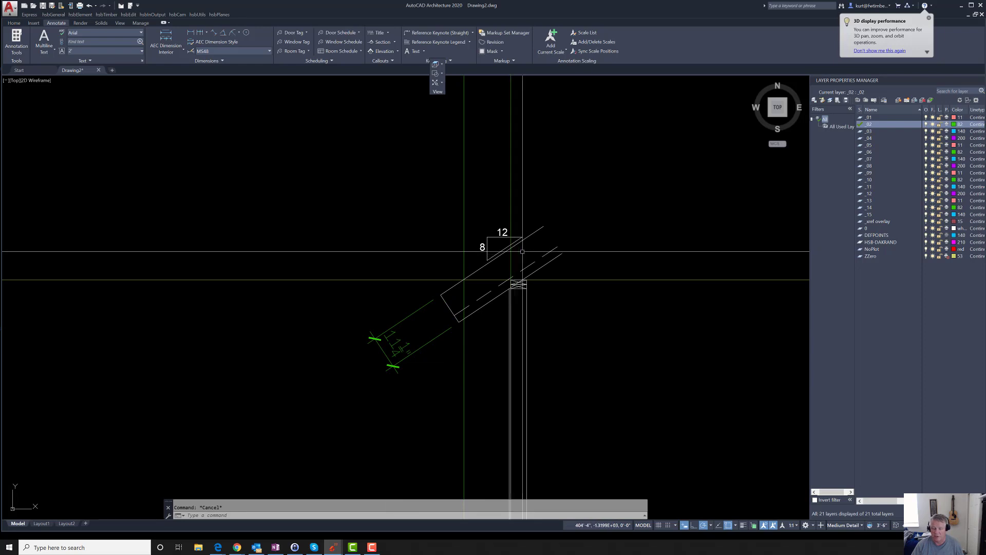
Move the 8/12 slope symbol and its numbers away from the rafter into the empty area beyond the overhang line
type("F")
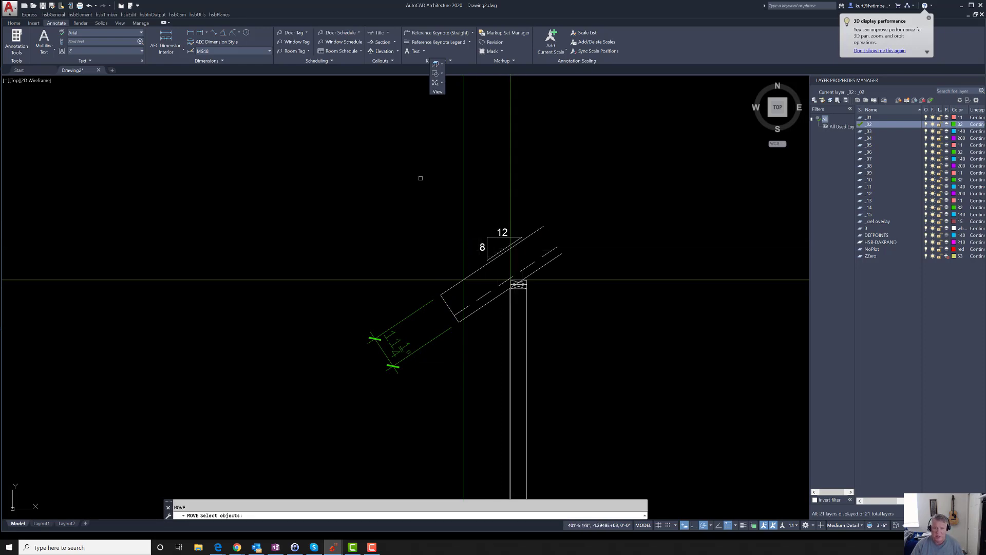
left_click(420, 179)
left_click(572, 251)
key("Return")
left_click(510, 245)
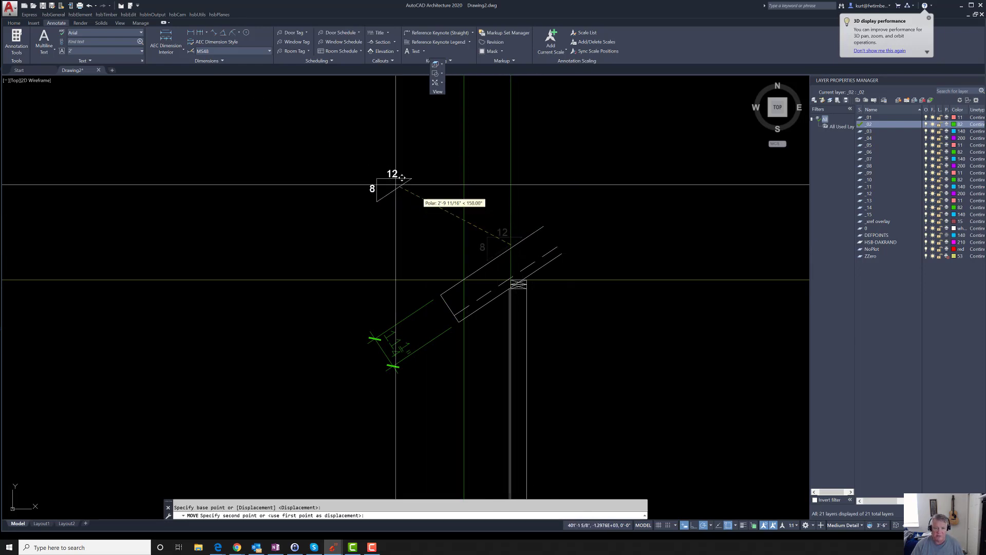
left_click(362, 176)
key("Escape")
Move the rafter tail's end line by its upper endpoint to the intersection of the overhang construction line and the plate height line
scroll(405, 368, "up", 2)
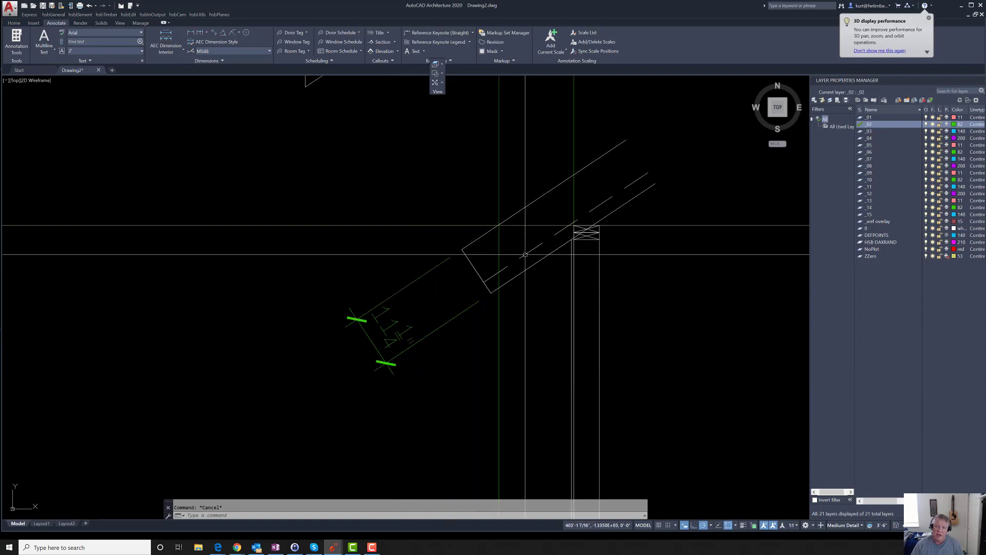
type("m")
key("space")
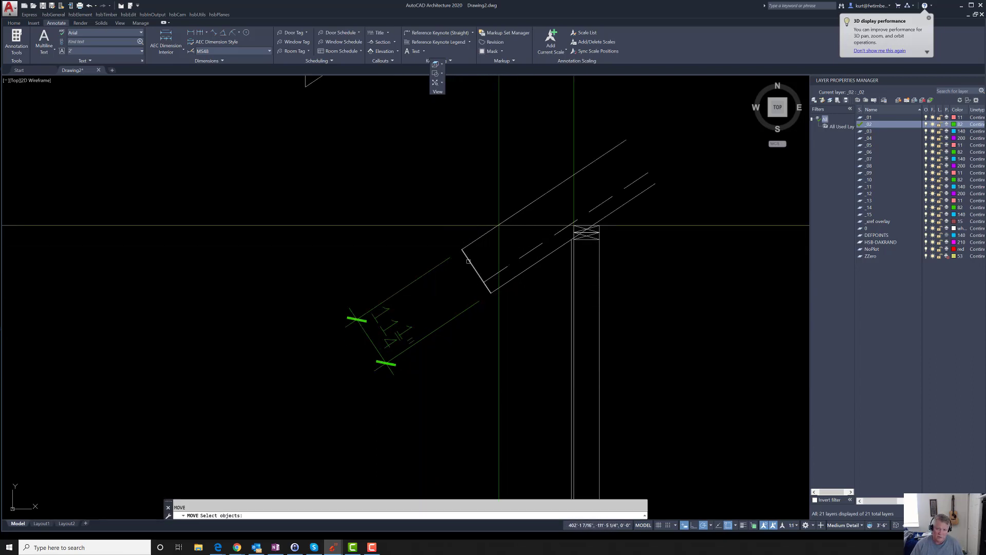
key("space")
left_click(462, 249)
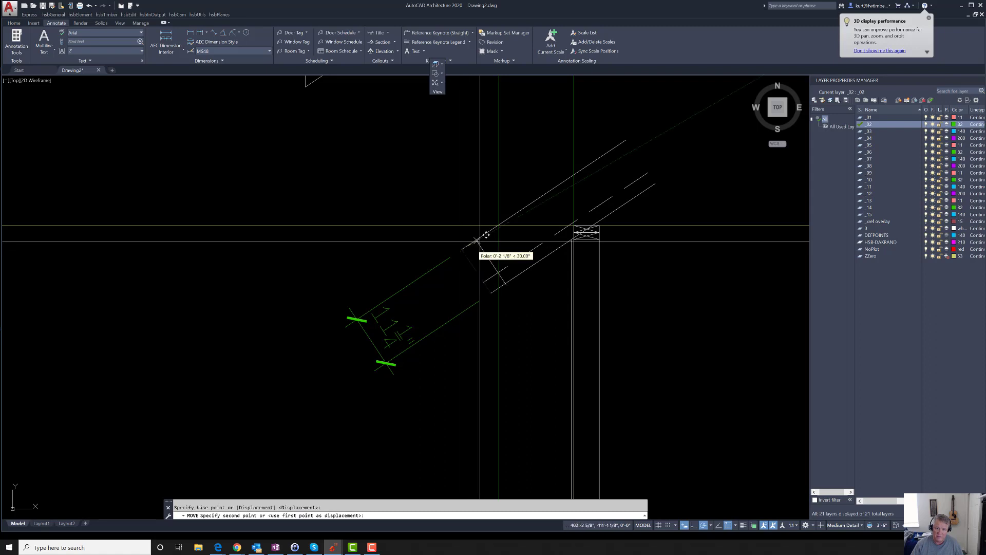
scroll(515, 209, "up", 5)
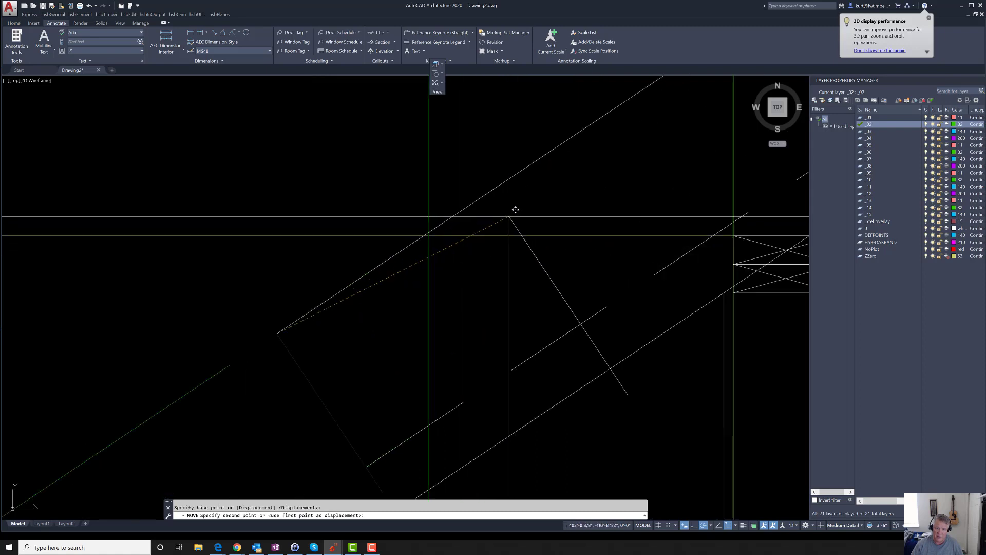
left_click(428, 234)
scroll(486, 300, "down", 3)
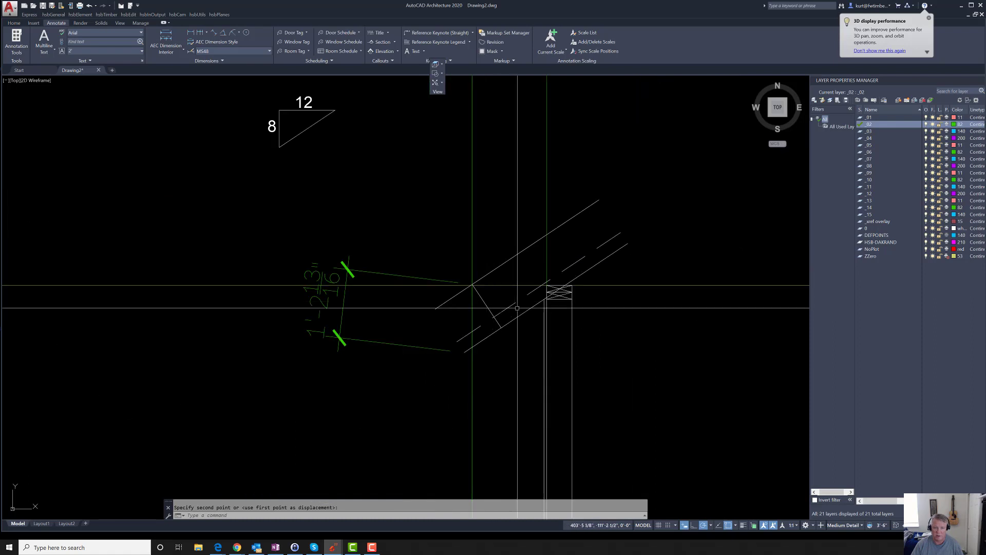
Erase the aligned dimension at the rafter tail and the horizontal plate height line
type("e")
key("space")
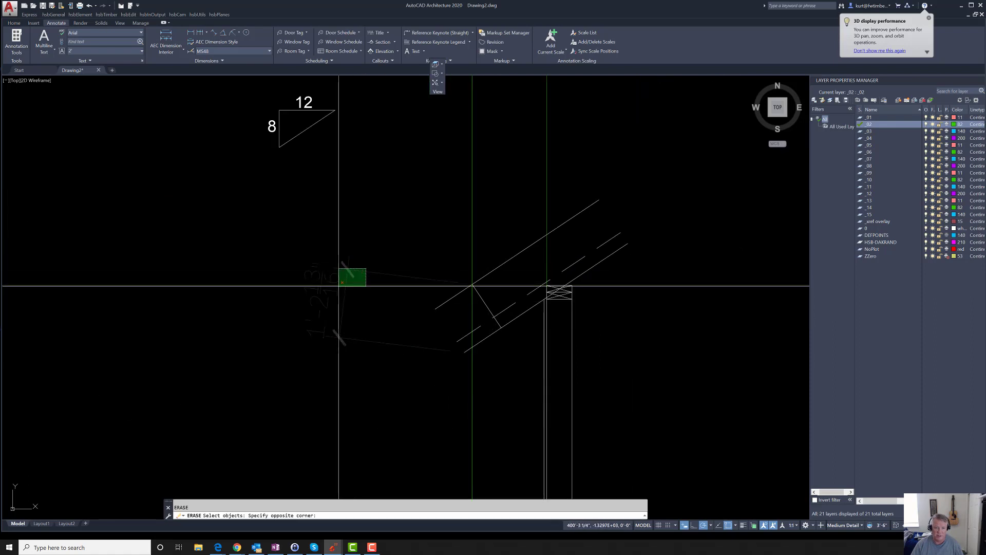
key("space")
Trim the rafter's top, dashed and bottom lines where they run past the tail's end cut
key("Escape")
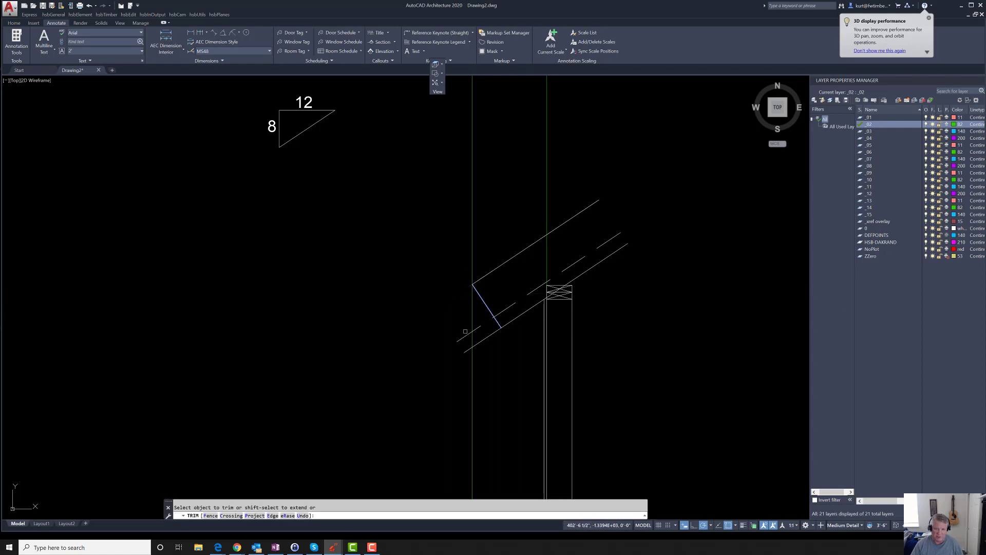
key("Escape")
key("Escape")
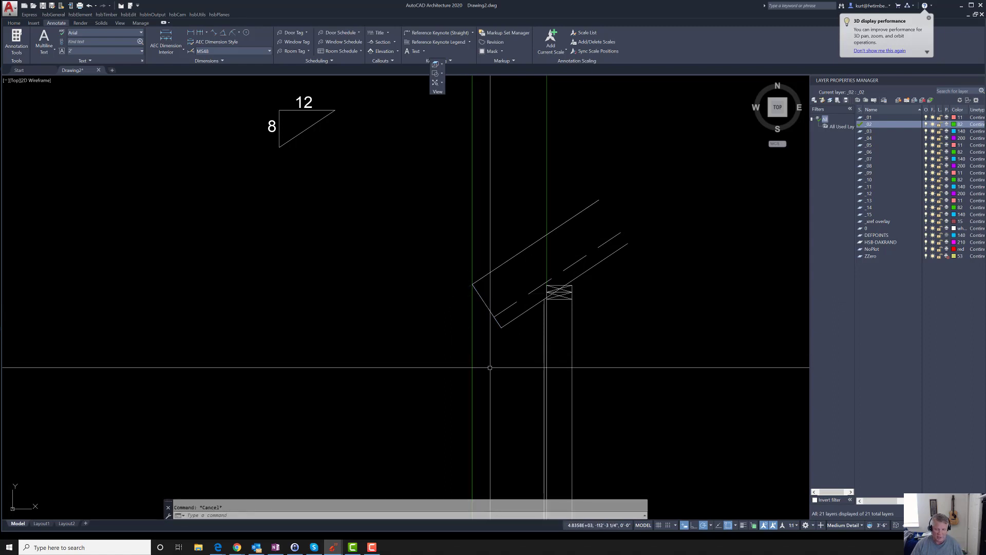
Erase the two vertical construction lines at the roof overhang and the outer wall face
type("e")
key("space")
left_click(504, 378)
left_click(427, 346)
key("space")
key("Escape")
scroll(420, 408, "down", 6)
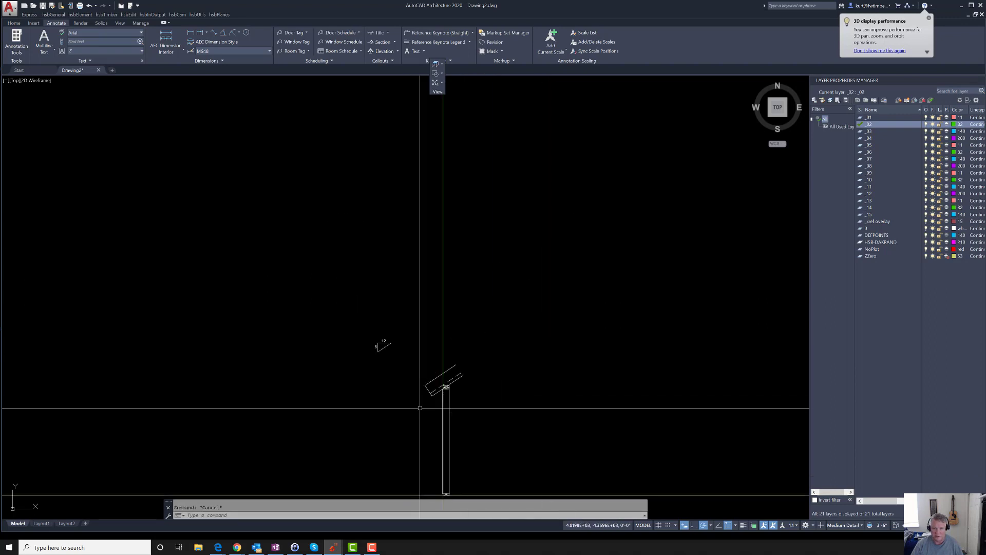
type("e")
key("space")
key("Escape")
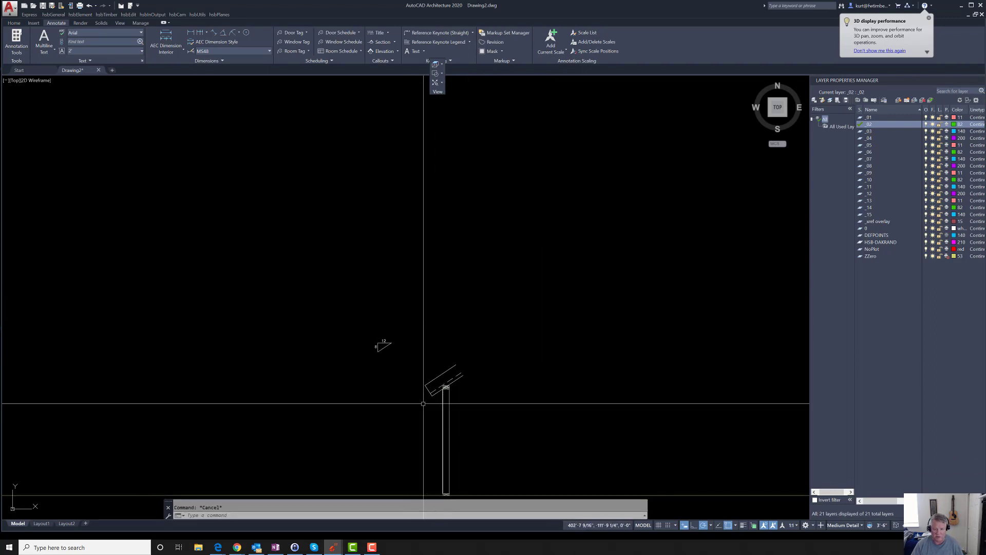
Mirror the eave detail without the slope symbol about the roof plan's vertical centerline, keeping the original
scroll(436, 374, "down", 4)
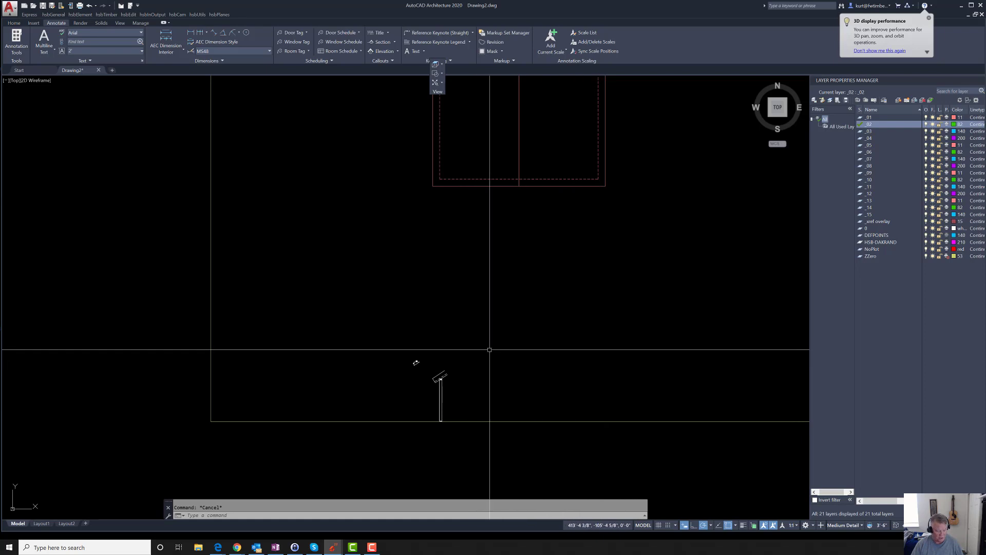
type("mi")
key("Return")
left_click(474, 431)
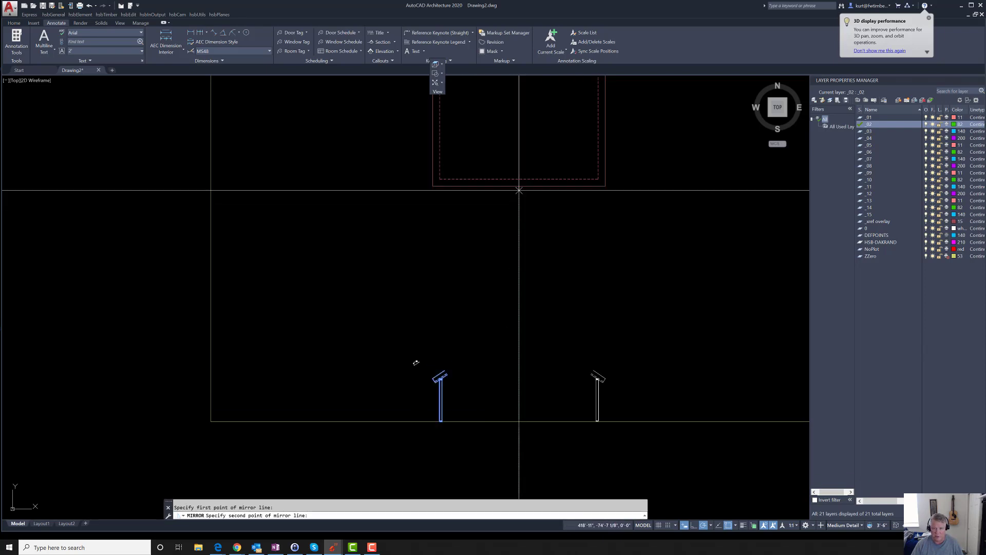
left_click(518, 221)
key("Return")
key("Escape")
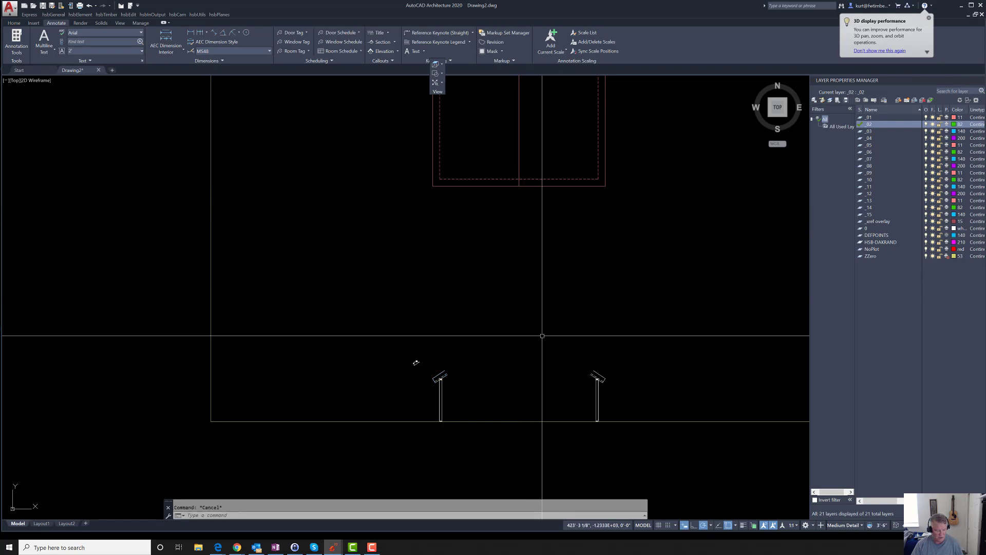
Fillet the top lines of the two opposing rafters so they meet in a sharp peak
type("f")
key("Return")
left_click(595, 370)
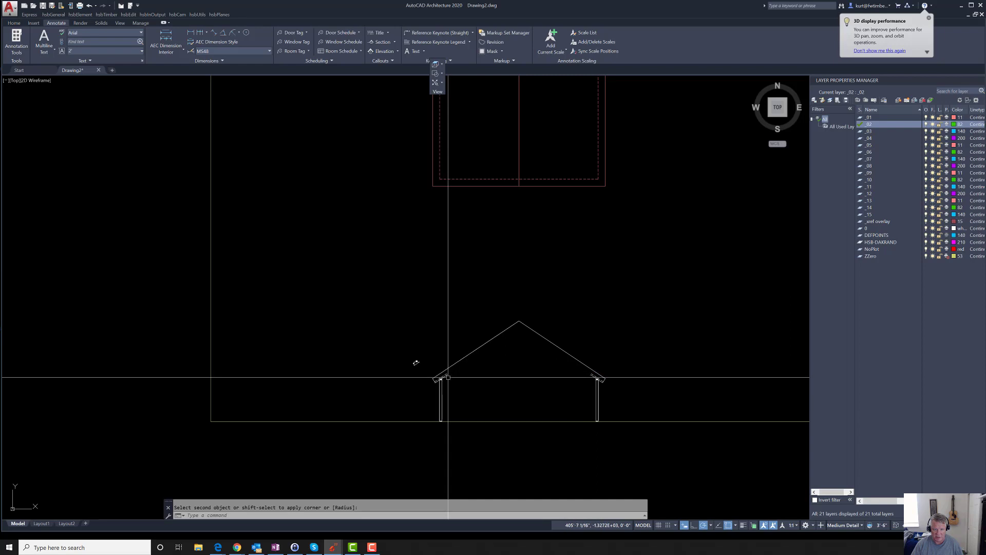
left_click(446, 368)
Fillet the bottom lines of the two opposing rafters so they meet in a sharp inner peak
key("Return")
scroll(447, 371, "up", 4)
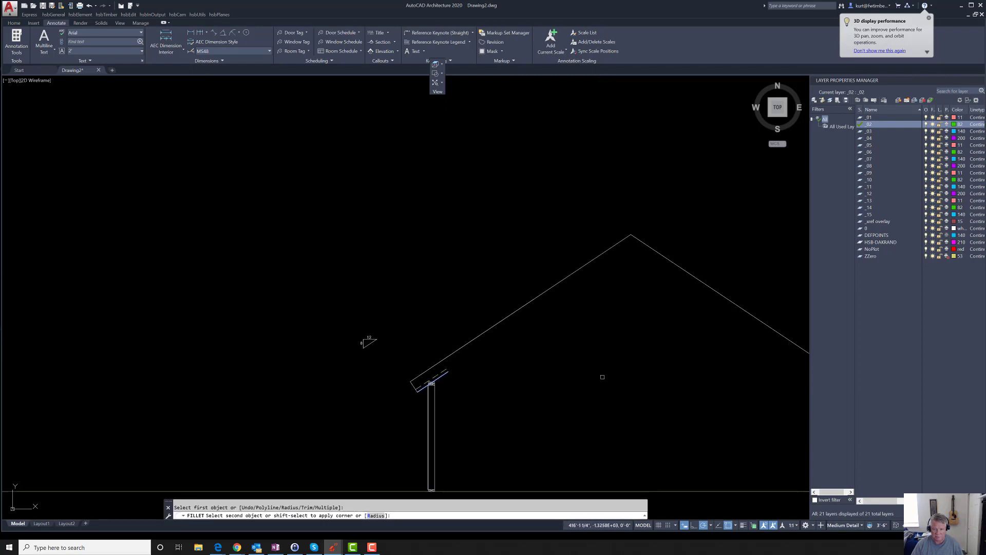
scroll(602, 376, "down", 4)
scroll(677, 380, "up", 6)
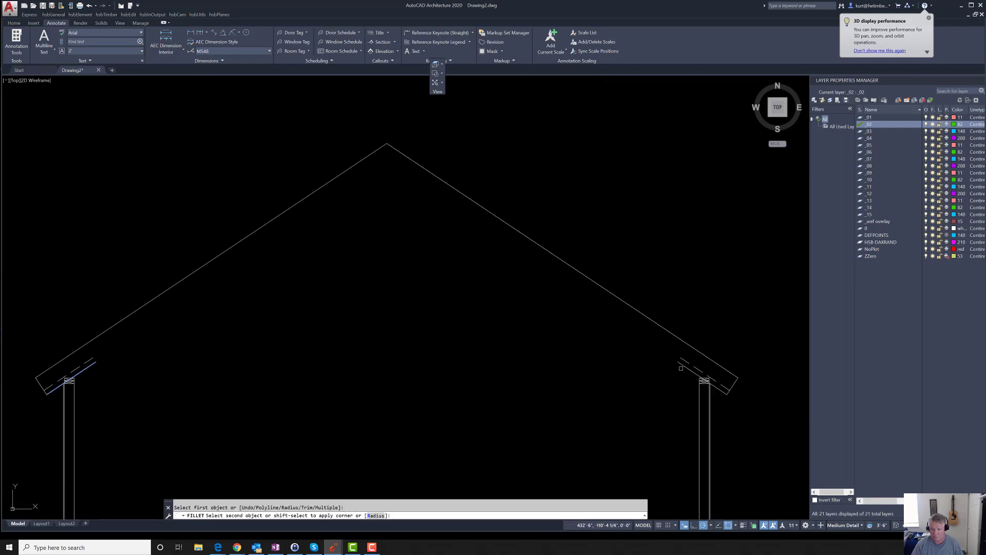
key("Escape")
Draw a vertical line at the ridge from the outer rafter peak to the inner peak
scroll(434, 196, "up", 7)
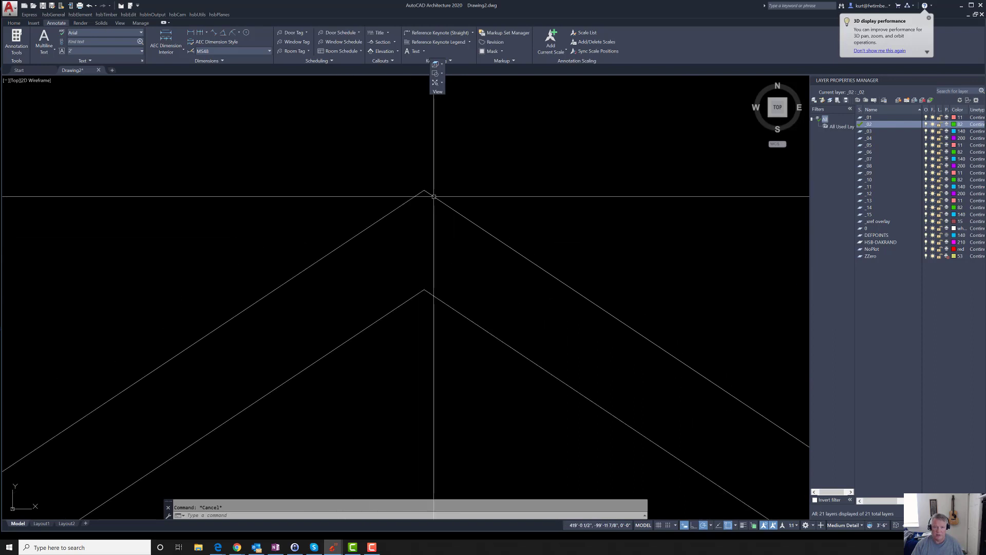
type("l")
key("Return")
left_click(424, 191)
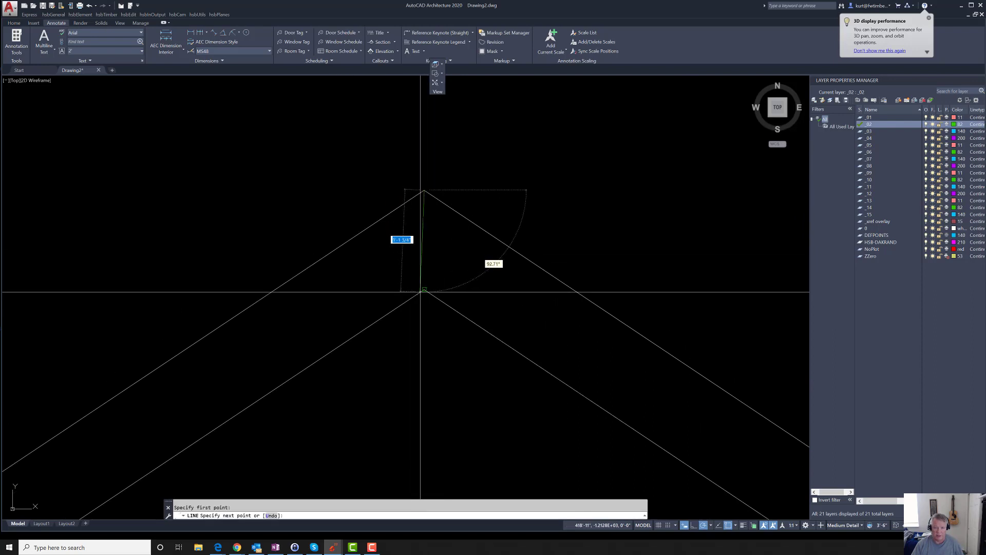
key("Escape")
Select the walls and rafters of the building section and assign them to layer _02
scroll(564, 249, "down", 7)
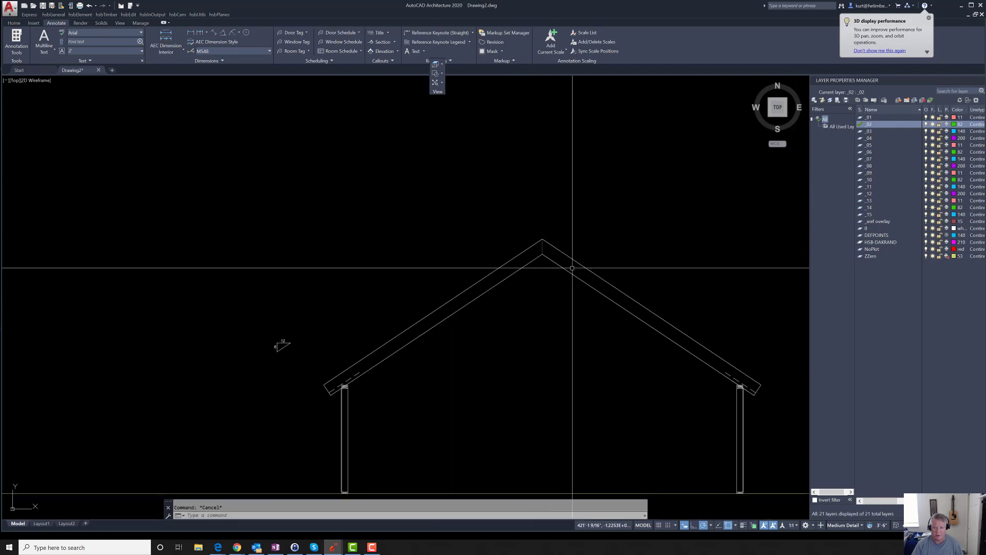
scroll(435, 277, "down", 4)
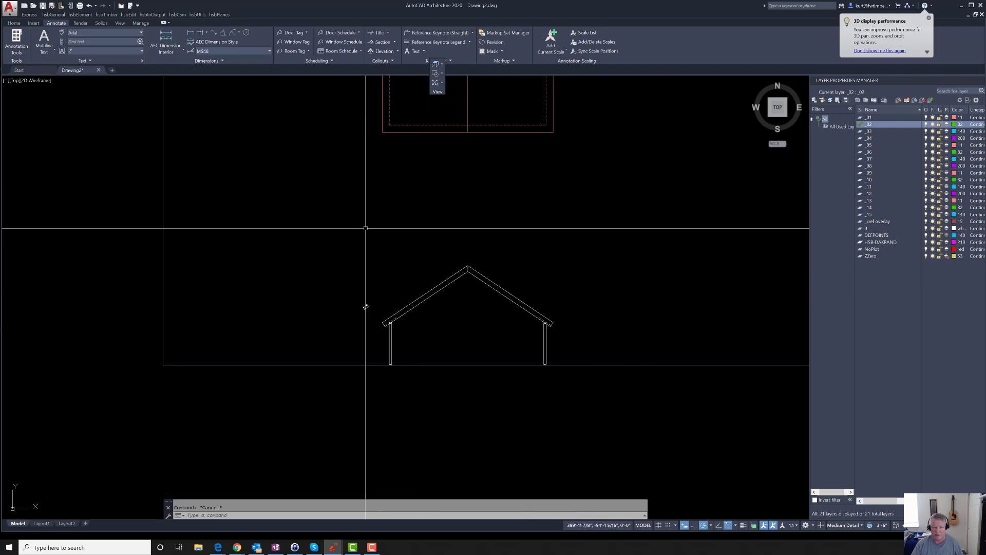
left_click(376, 205)
left_click(565, 386)
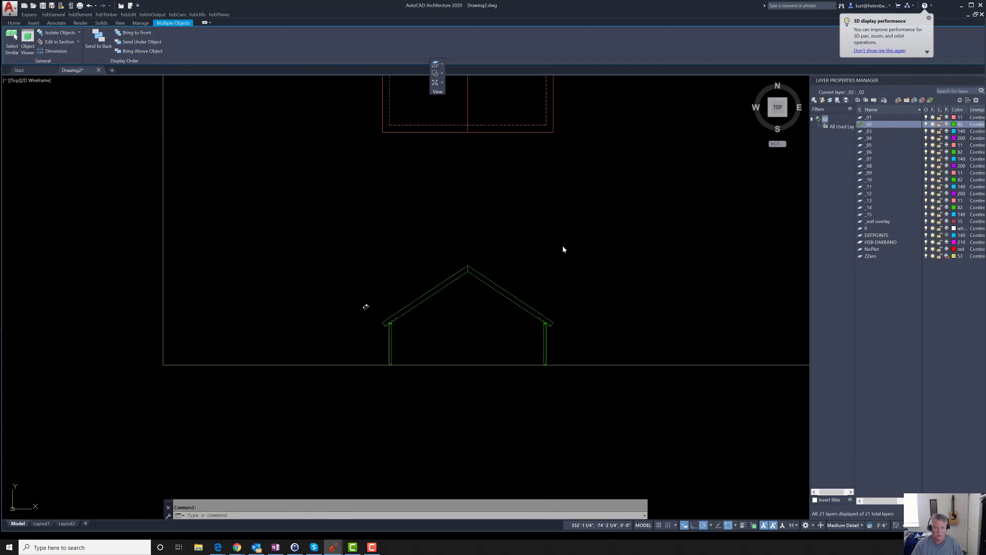
key("Escape")
Insert a 2x12 board section standing upright in the open space below the ridge
scroll(469, 323, "up", 6)
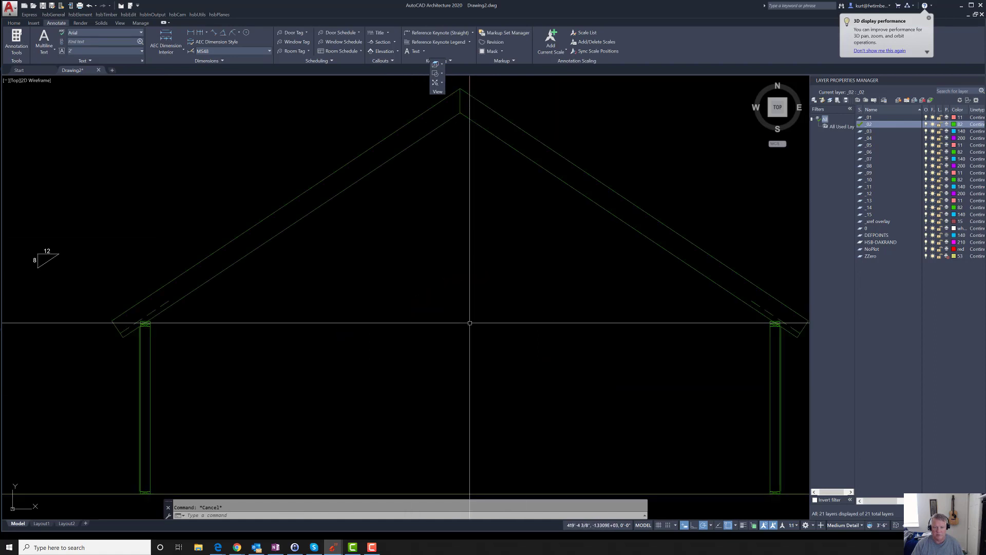
scroll(469, 323, "down", 3)
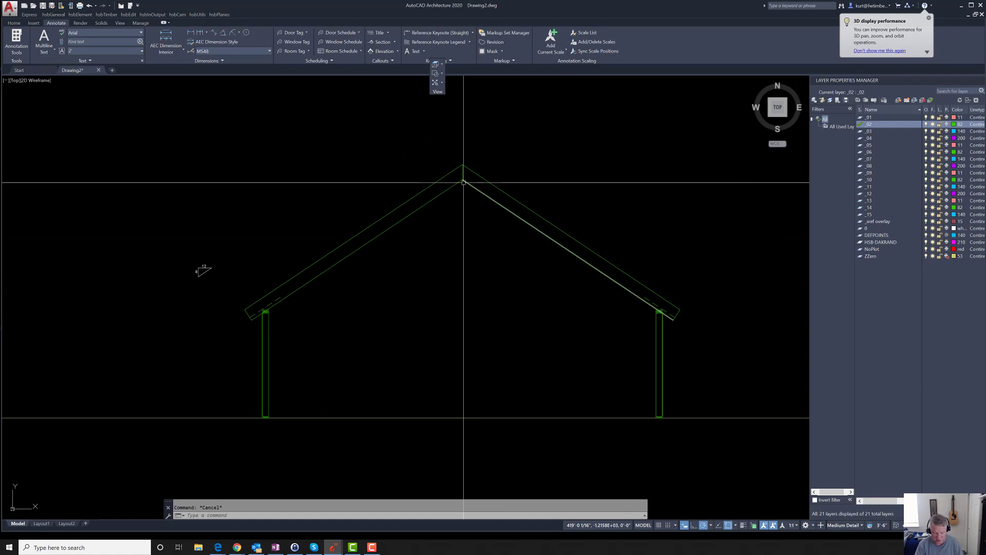
type("2x12")
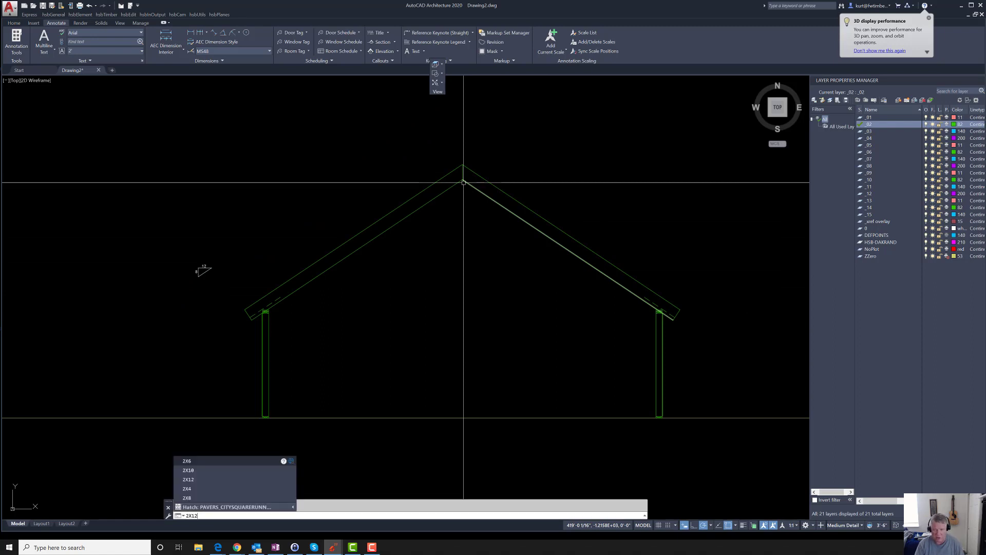
key("Return")
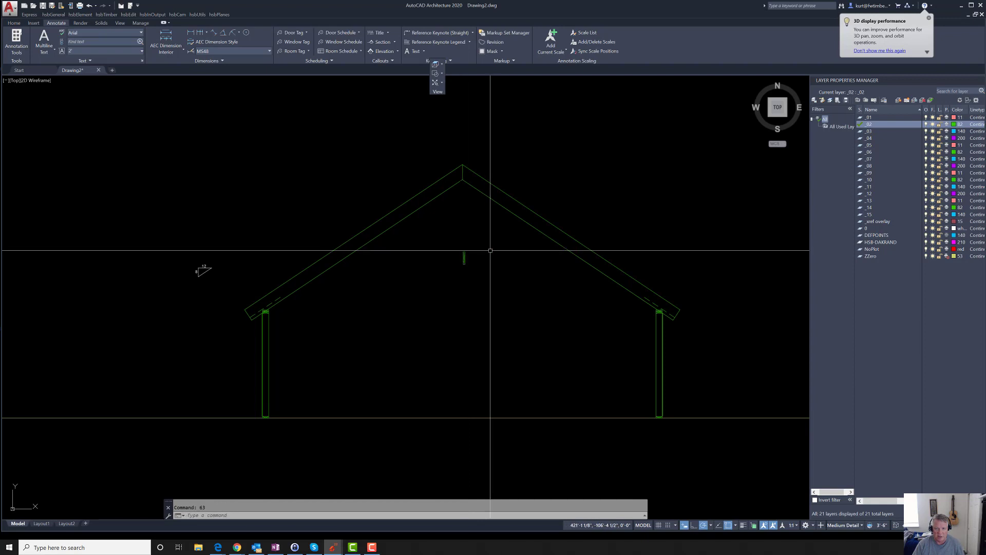
Move the 2x12 ridge board by the midpoint of its top edge to the outer rafter peak
scroll(467, 245, "up", 5)
key("Escape")
type("m")
key("Return")
left_click(475, 396)
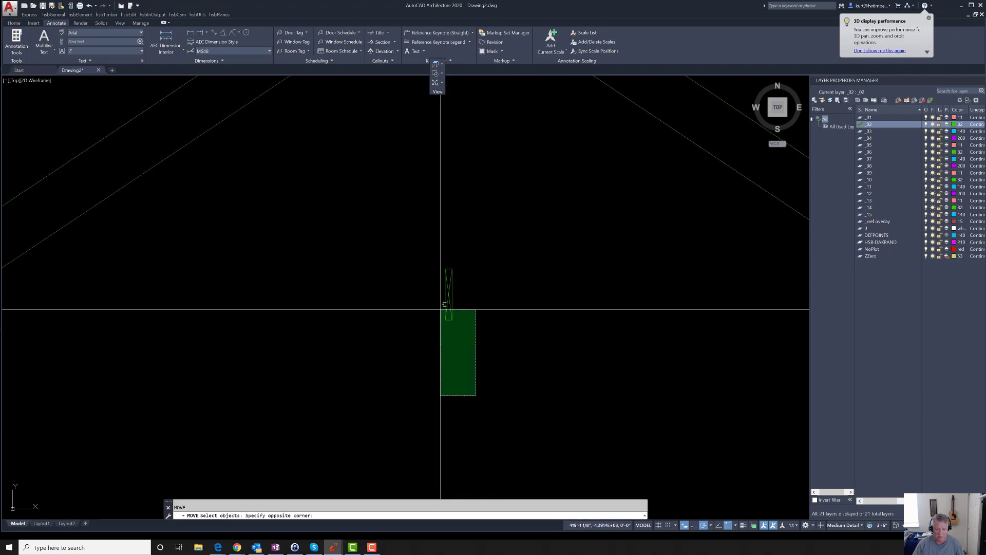
left_click(399, 245)
key("Return")
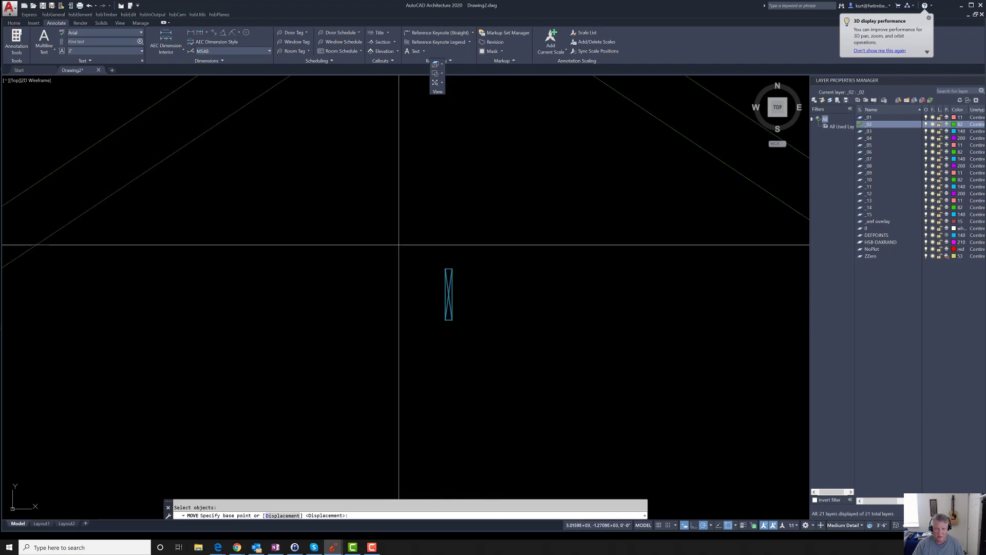
left_click(448, 268)
scroll(451, 341, "down", 3)
scroll(449, 183, "up", 3)
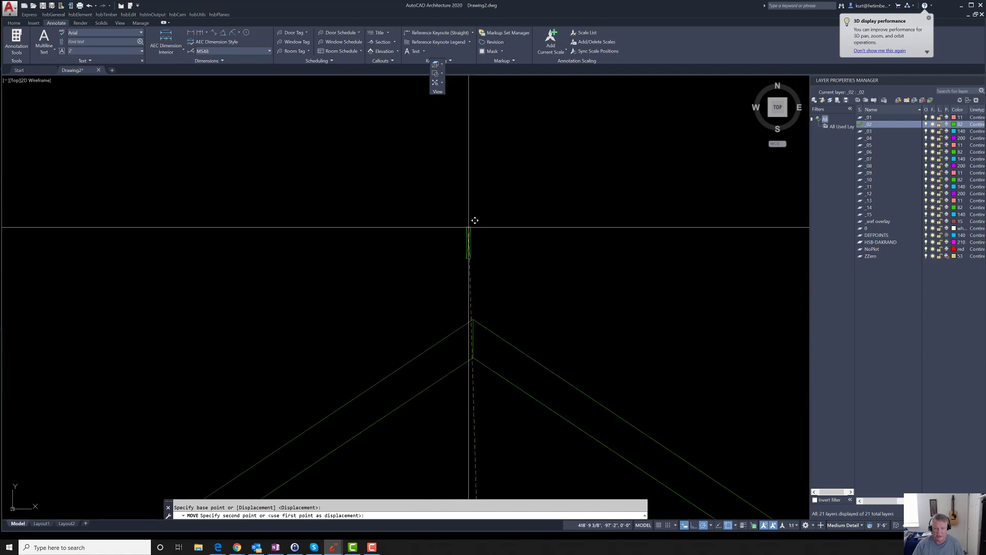
scroll(475, 316, "up", 4)
left_click(475, 320)
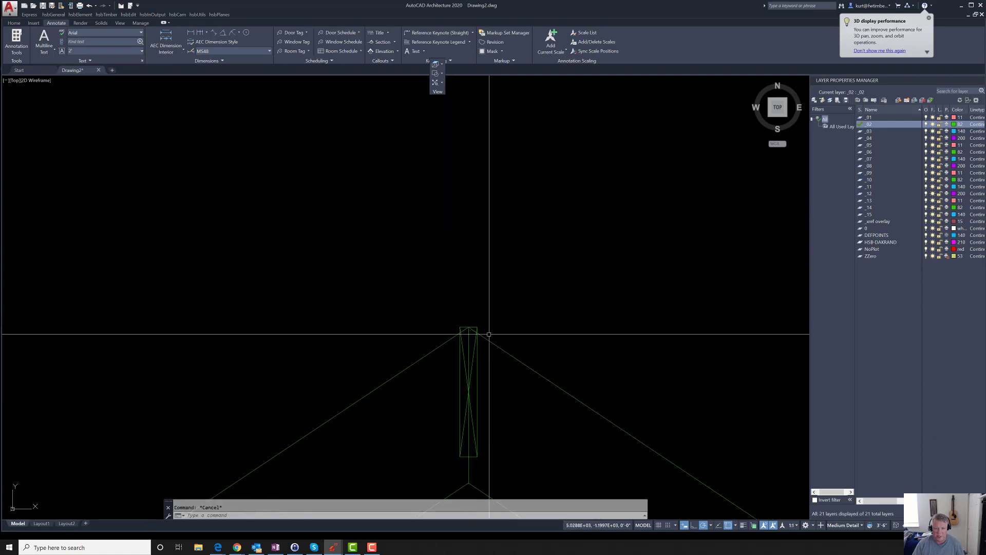
Move the 2x12 ridge board straight down until its top corners meet the rafters' top lines
key("Return")
left_click(415, 291)
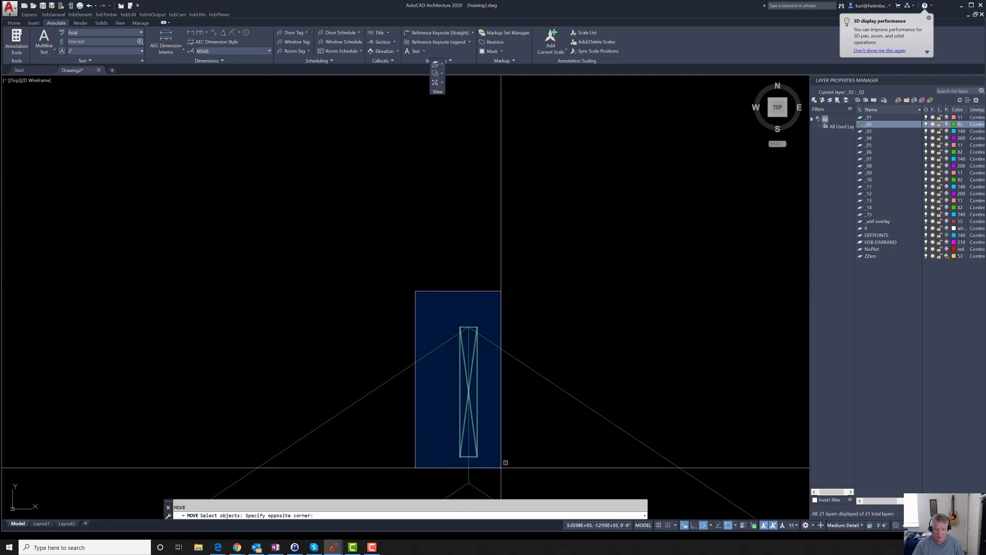
left_click(501, 467)
key("Return")
scroll(475, 331, "up", 5)
left_click(506, 325)
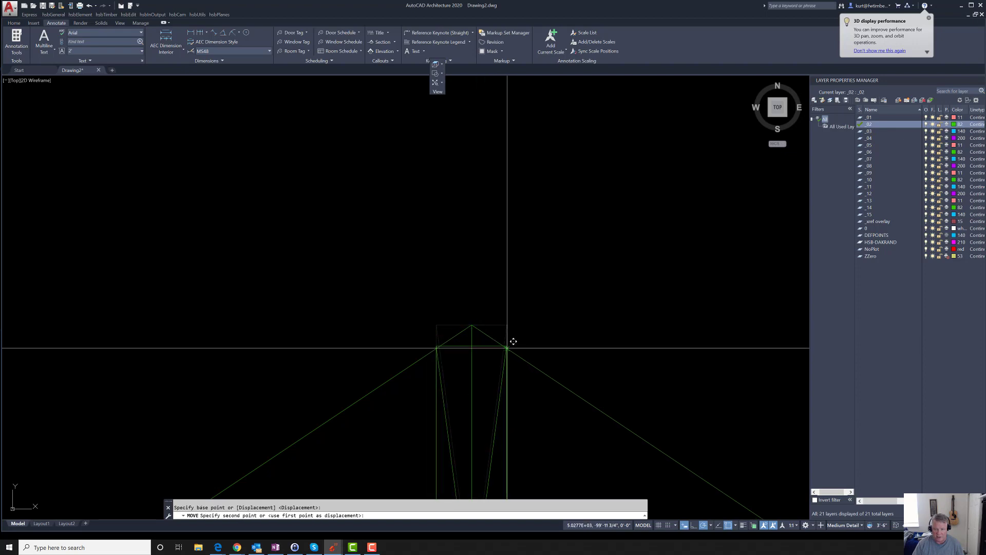
scroll(518, 319, "down", 5)
key("Escape")
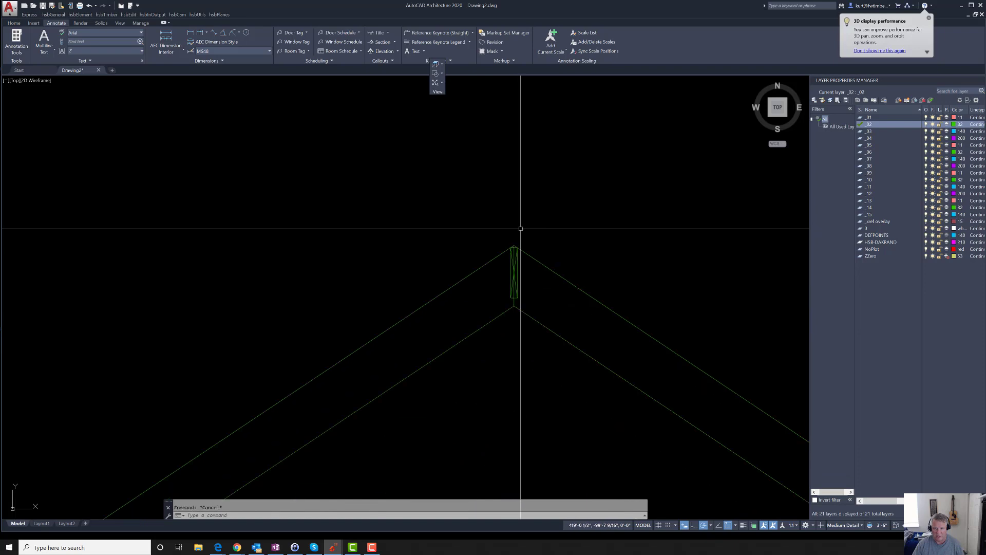
Draw vertical lines from both bottom corners of the ridge board down to the rafters' bottom lines
scroll(524, 289, "up", 4)
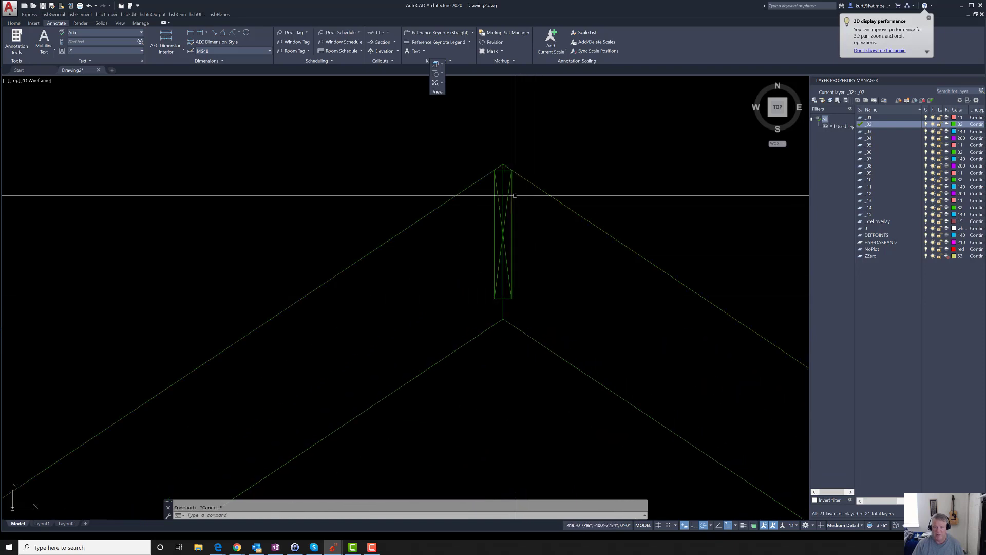
scroll(509, 216, "down", 6)
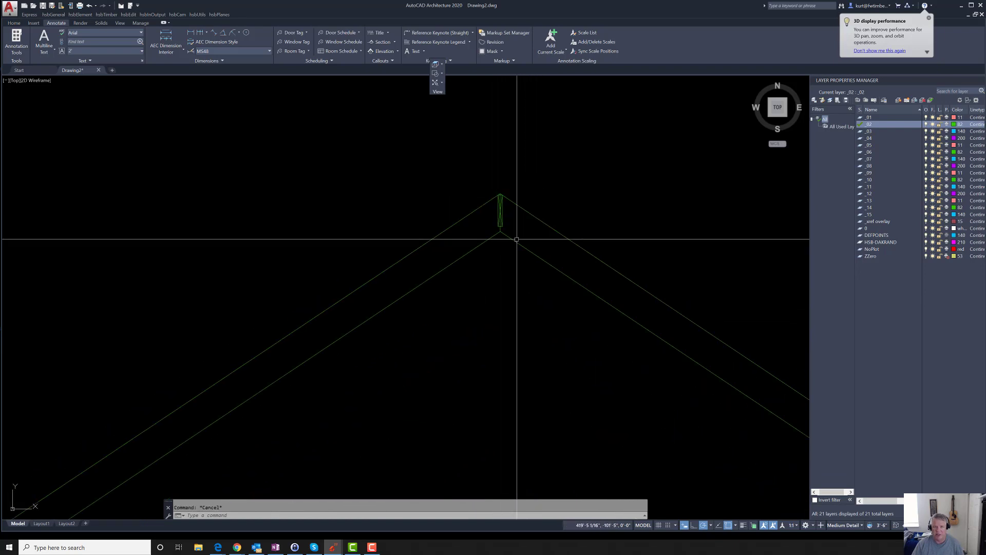
scroll(493, 235, "up", 8)
type("A")
left_click(465, 235)
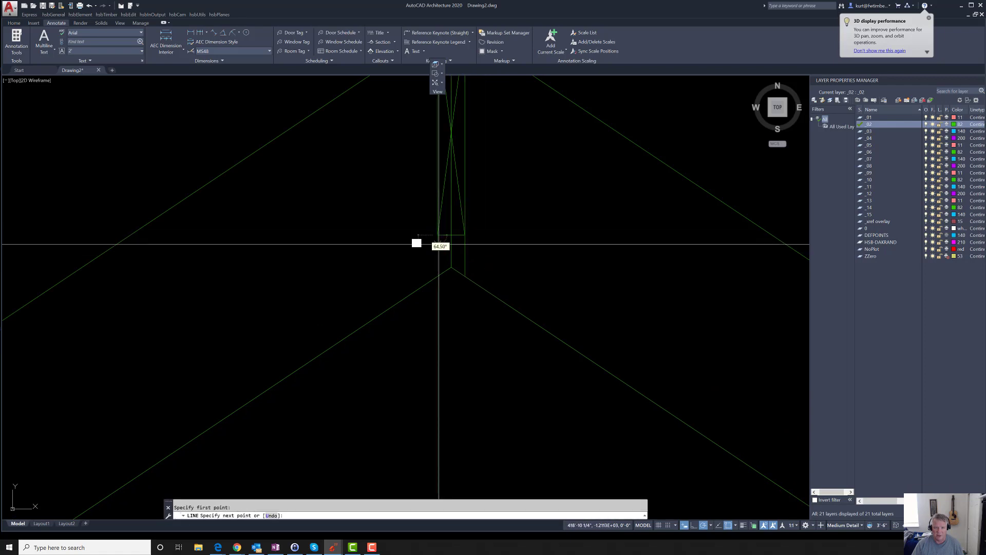
left_click(437, 276)
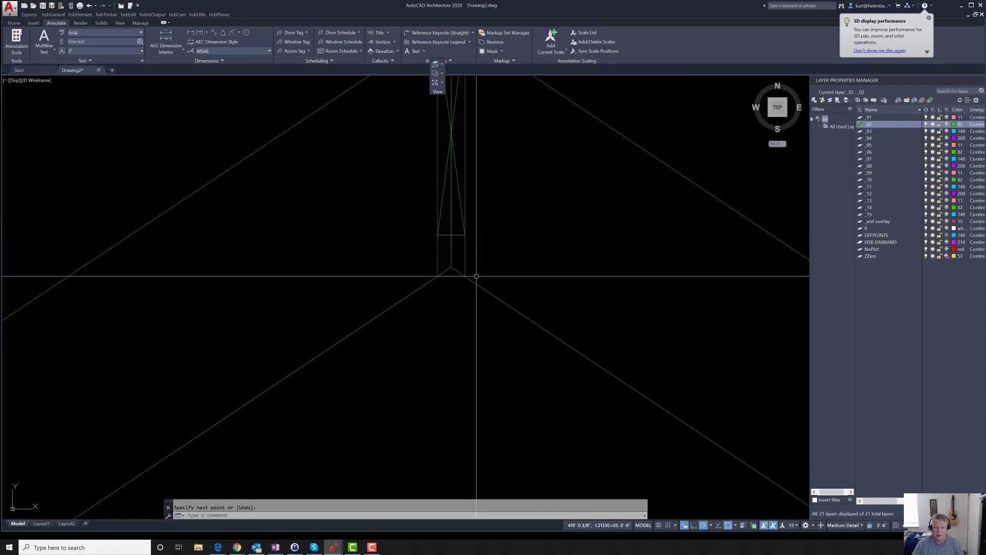
key("Return")
Trim the inner rafter peak between the two vertical lines and erase the ridge's vertical centerline
type("tr")
key("Return")
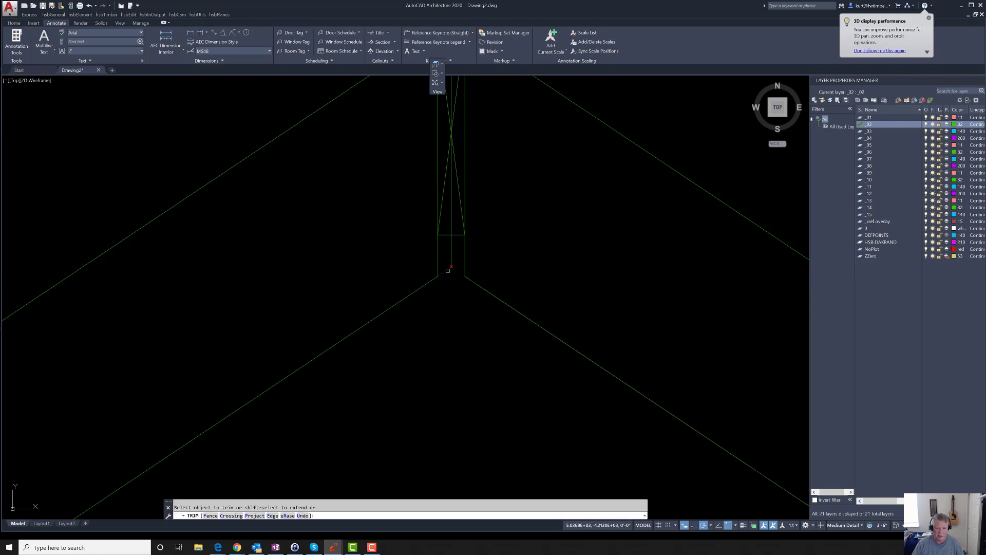
key("Escape")
type("ERASE Select objects:")
key("Escape")
scroll(452, 254, "down", 5)
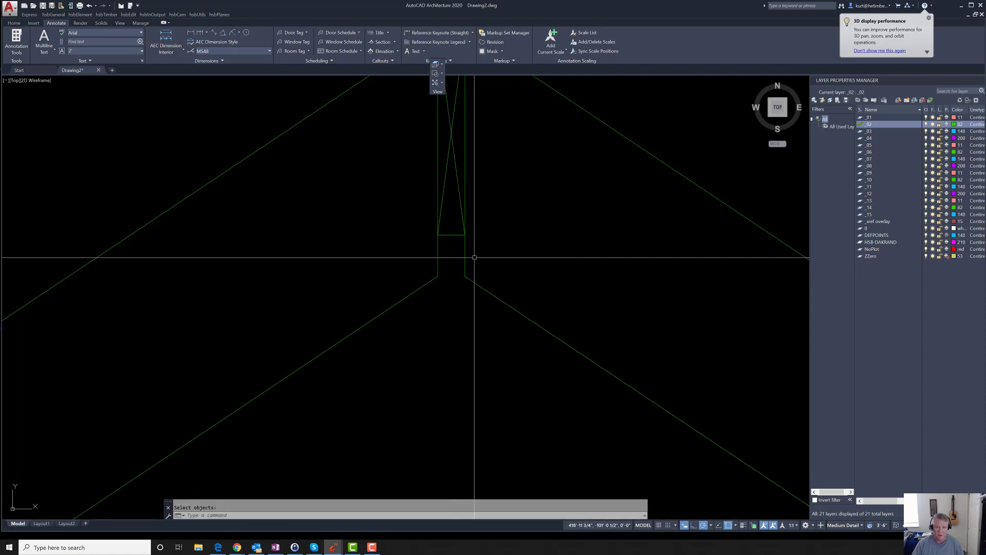
Trim off the outer rafter peak above the top edge of the 2x12 ridge board
scroll(486, 198, "up", 8)
type("tr")
key("Return")
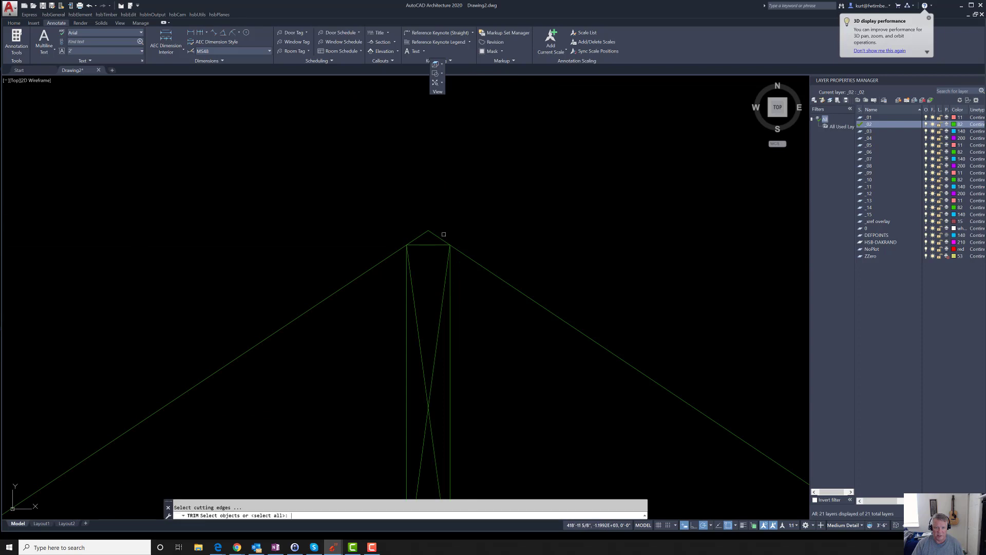
key("Escape")
scroll(421, 234, "down", 5)
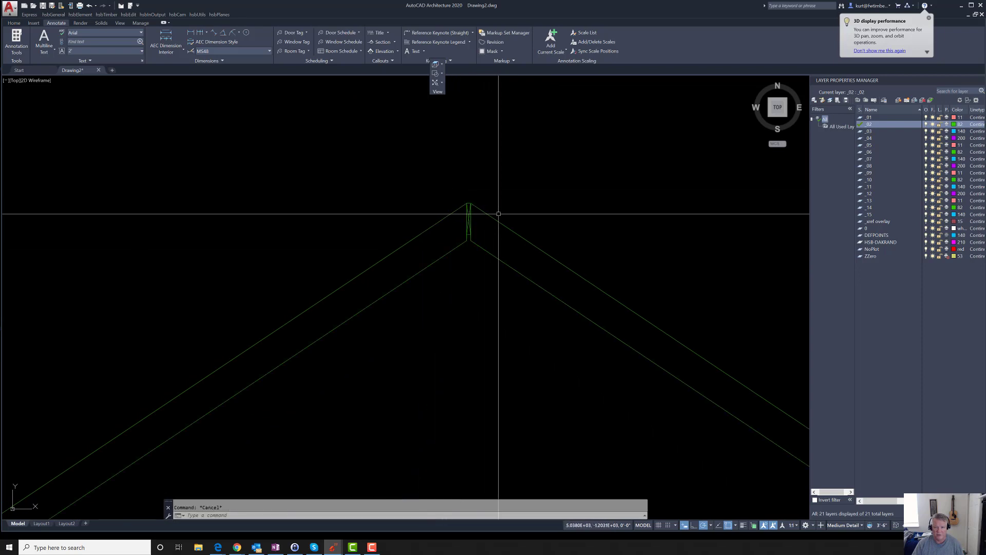
Review the finished 8/12 building section and its alignment with the hip roof plan above it
scroll(508, 210, "down", 5)
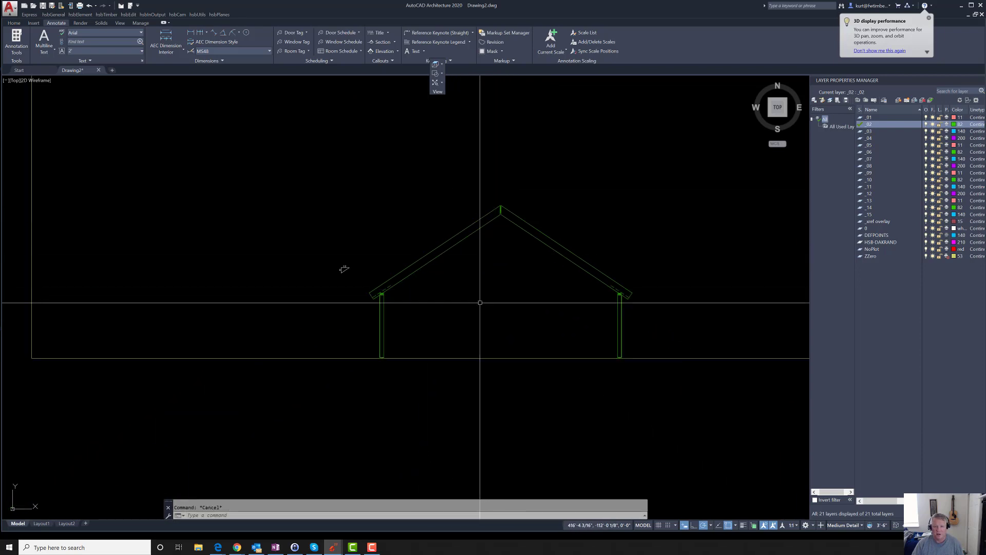
scroll(522, 299, "down", 2)
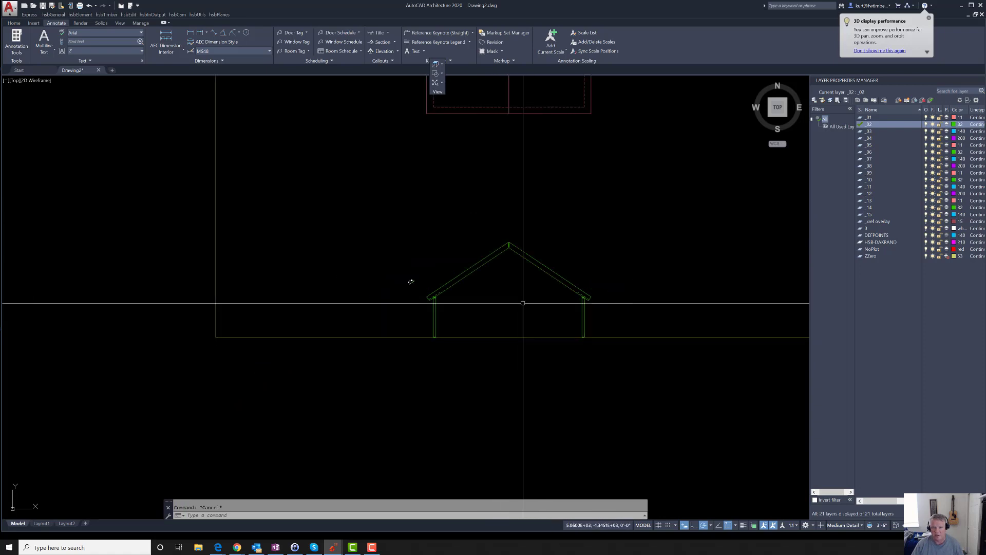
scroll(519, 289, "up", 2)
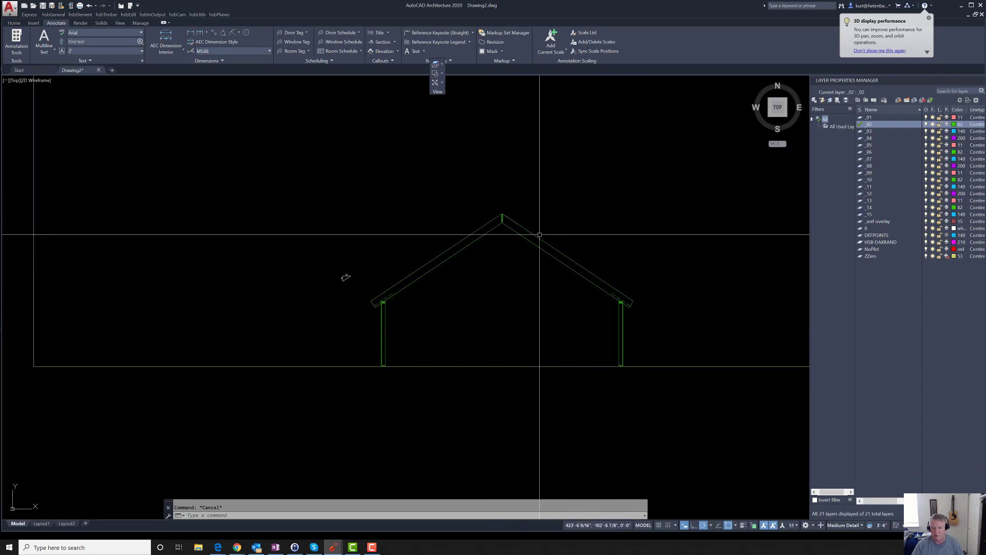
key("Escape")
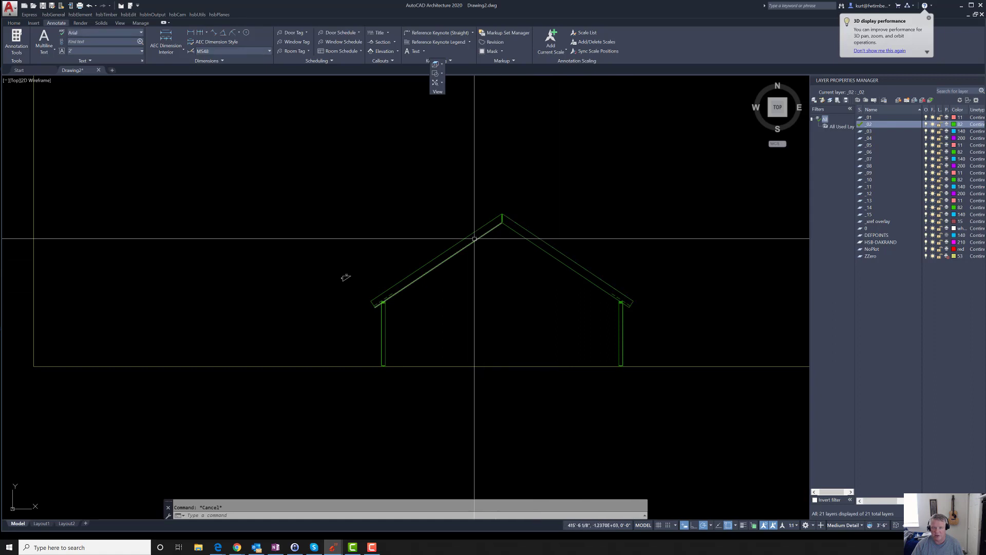
key("Escape")
scroll(464, 237, "down", 6)
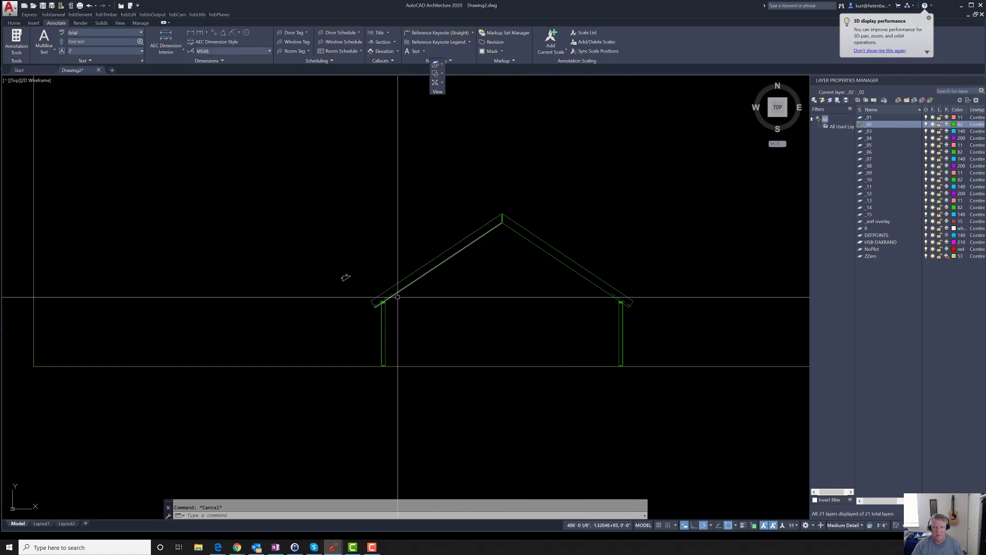
scroll(448, 297, "down", 2)
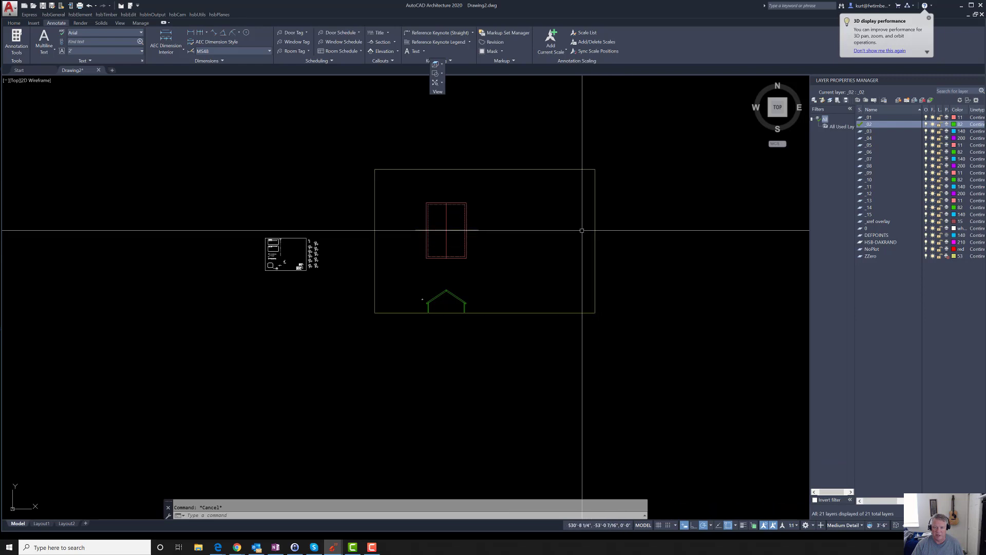
Rotate the drawing view 90 degrees with the Z90 command, putting west at the top
type("uz")
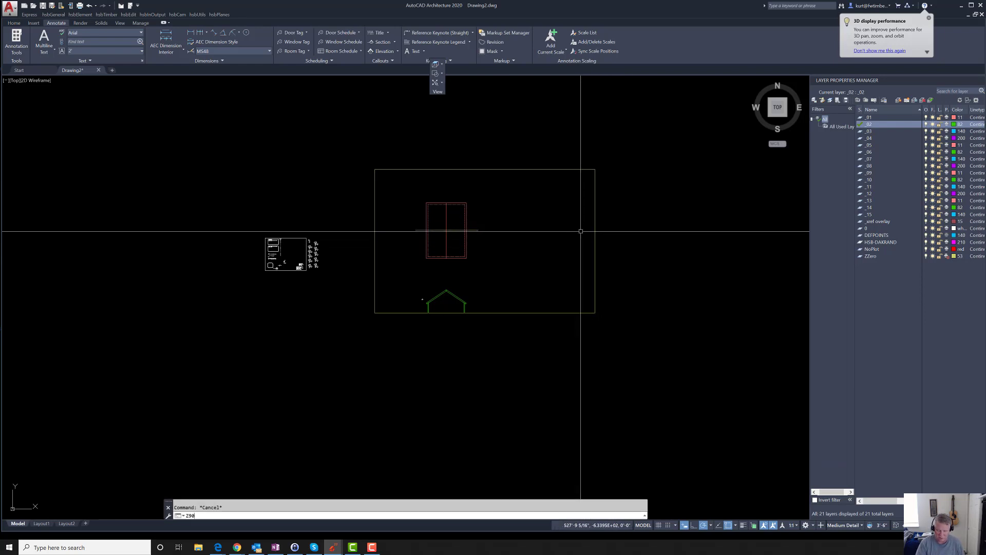
key("Return")
scroll(503, 201, "down", 4)
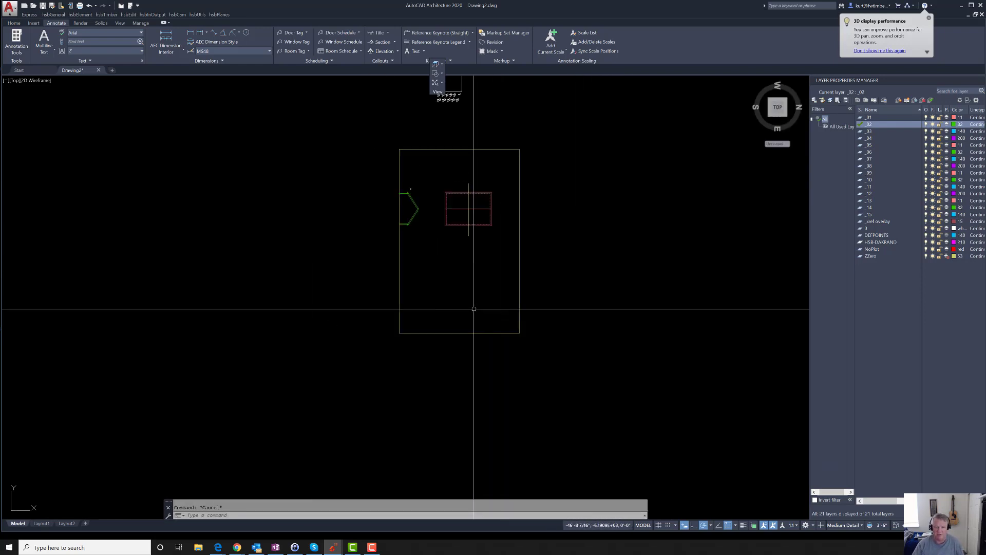
scroll(473, 308, "up", 2)
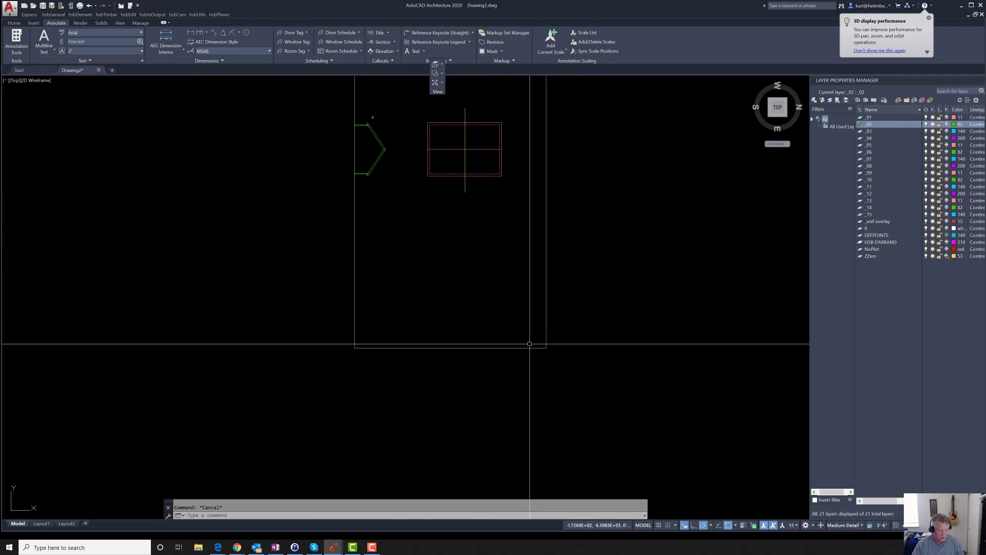
Stretch the lower edge of the rectangular border about 48 ft straight up toward the roof plan
type("s")
key("Return")
left_click(585, 398)
left_click(325, 325)
key("Return")
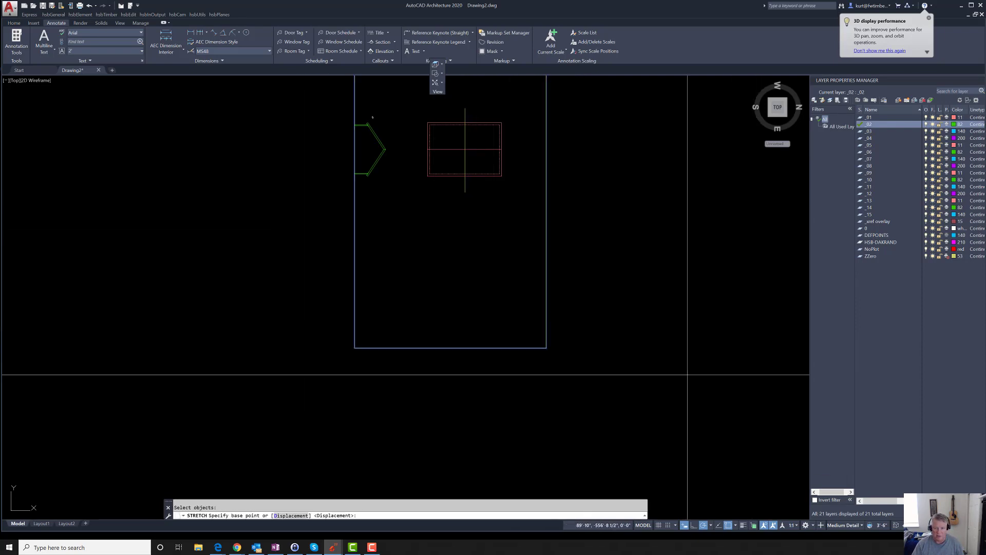
left_click(655, 360)
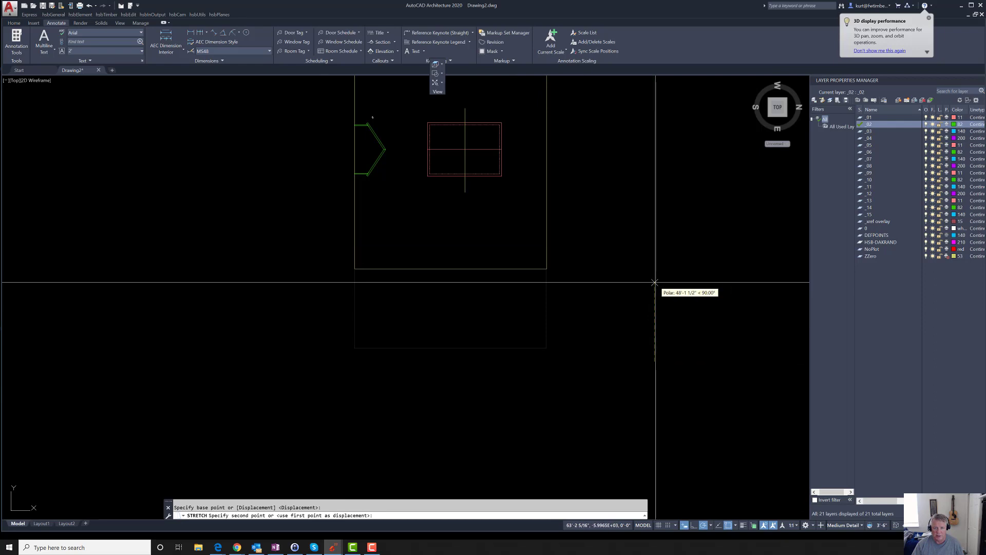
key("Escape")
scroll(466, 145, "up", 4)
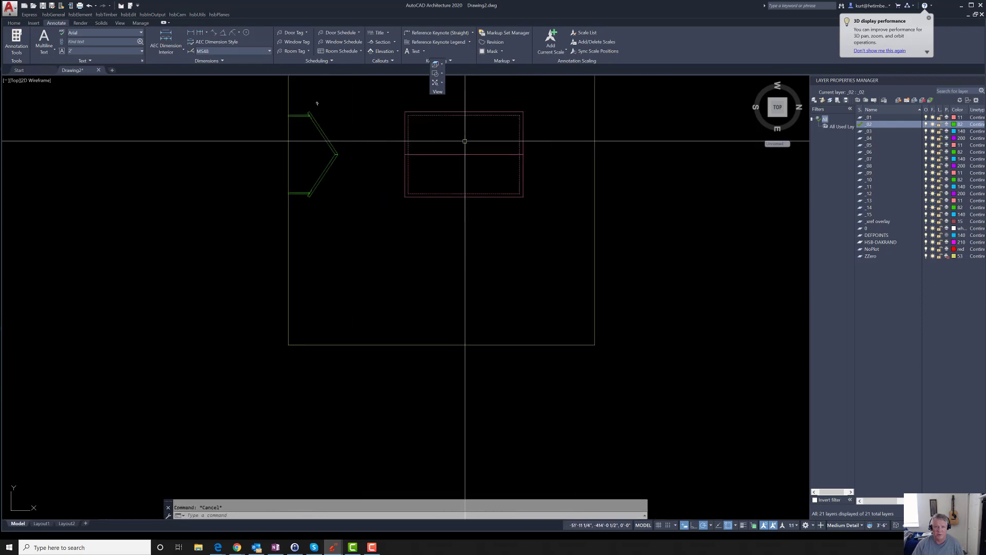
Make layer _03 current and place vertical construction lines through the roof plan's left eave edge and the dashed wall line
left_click(892, 132)
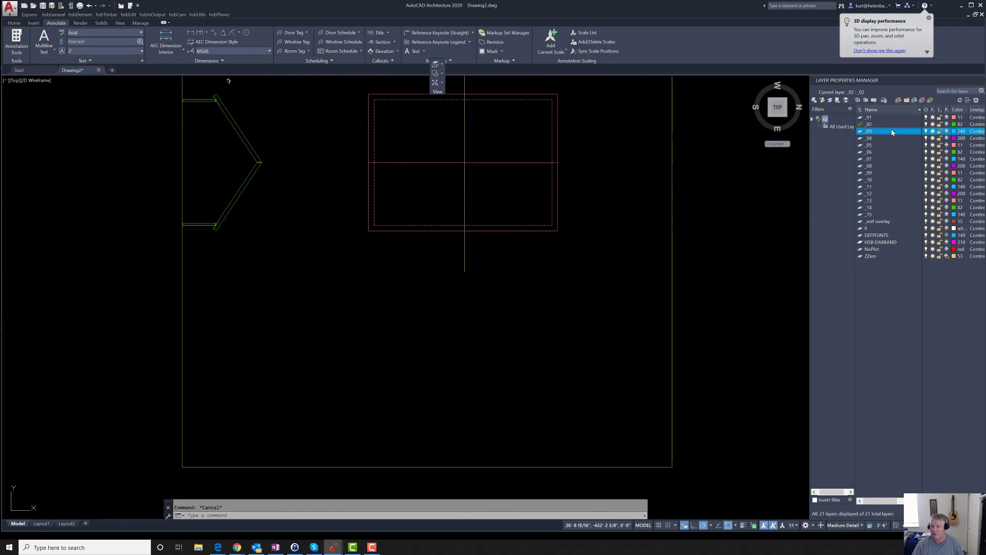
key("Escape")
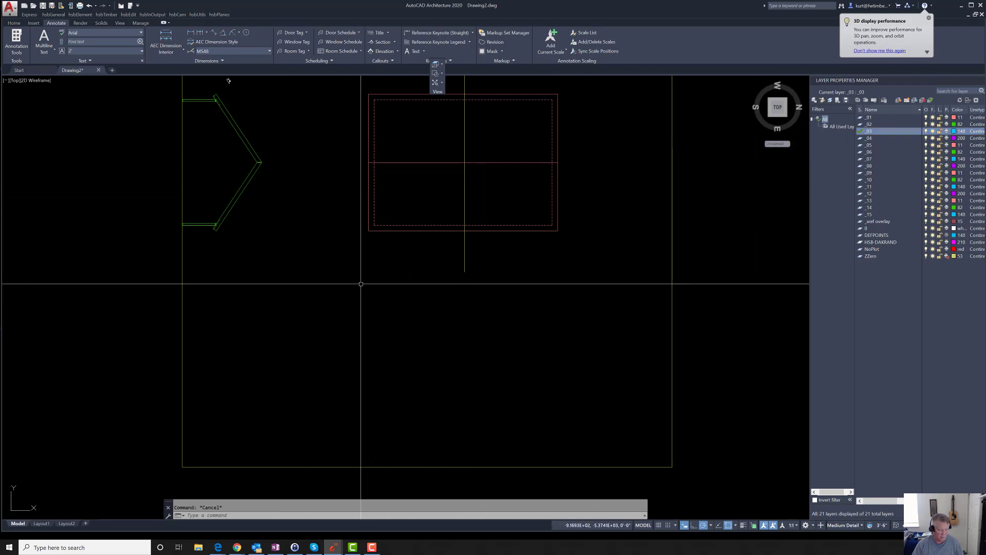
type("xv")
key("Return")
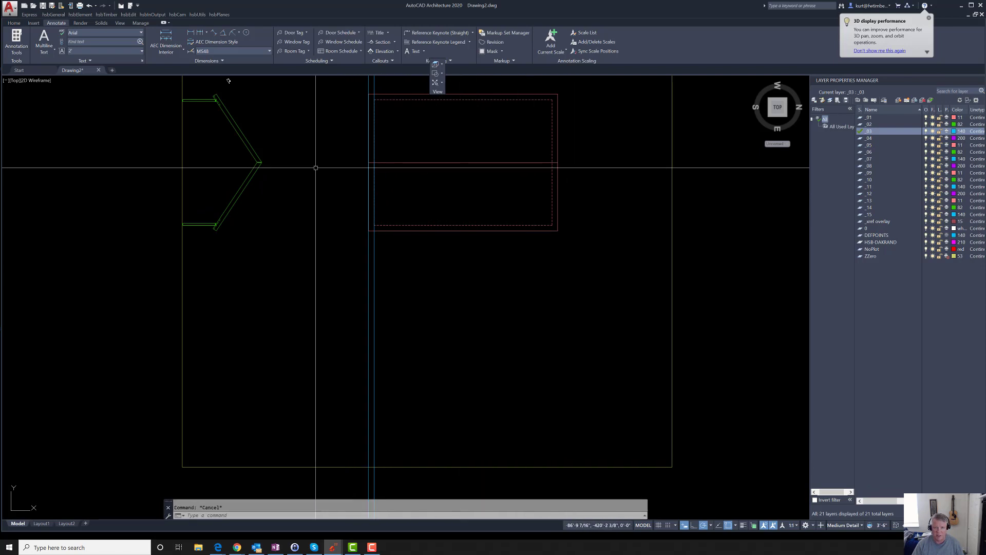
Draw a horizontal section line about 58'-8" long across the roof plan, just below the ridge
type("l")
key("Return")
left_click(343, 175)
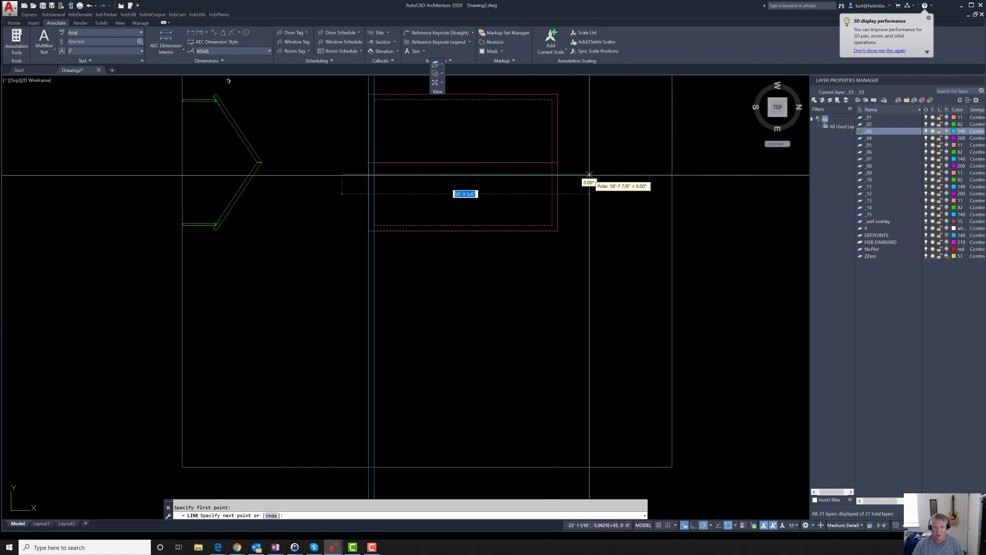
key("Escape")
Copy the 11/12 pitch rafter-and-wall detail from the detail library into the border below the roof plan
scroll(536, 257, "down", 2)
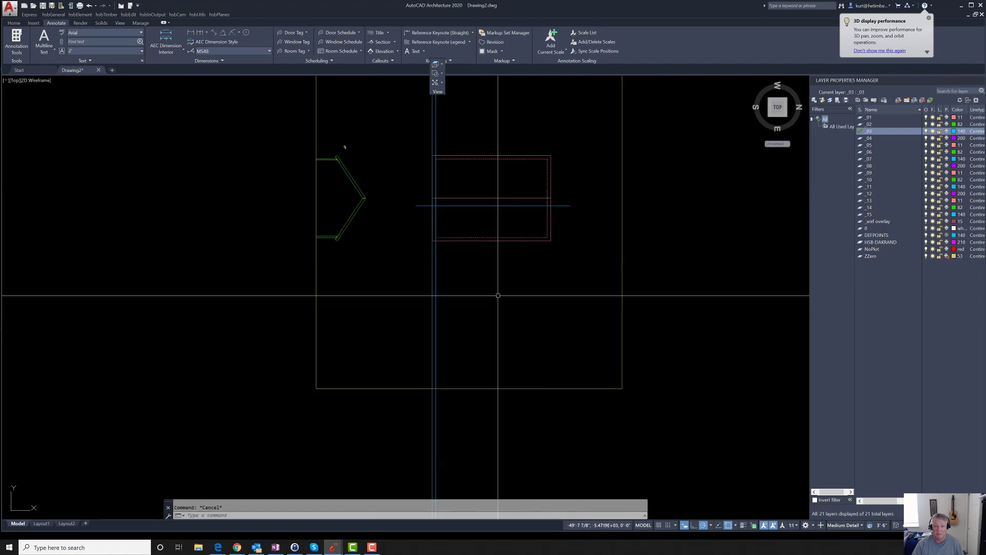
scroll(446, 396, "up", 2)
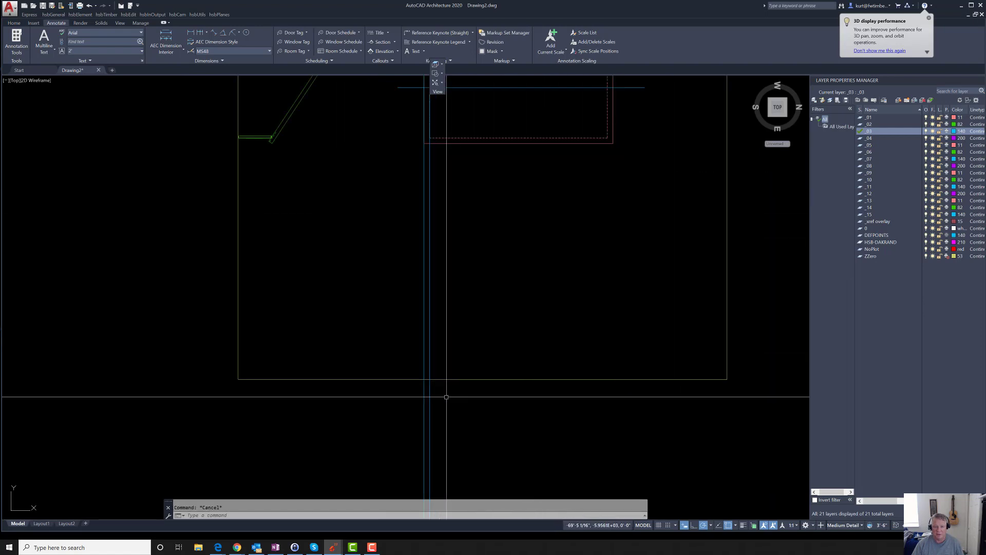
scroll(383, 327, "down", 5)
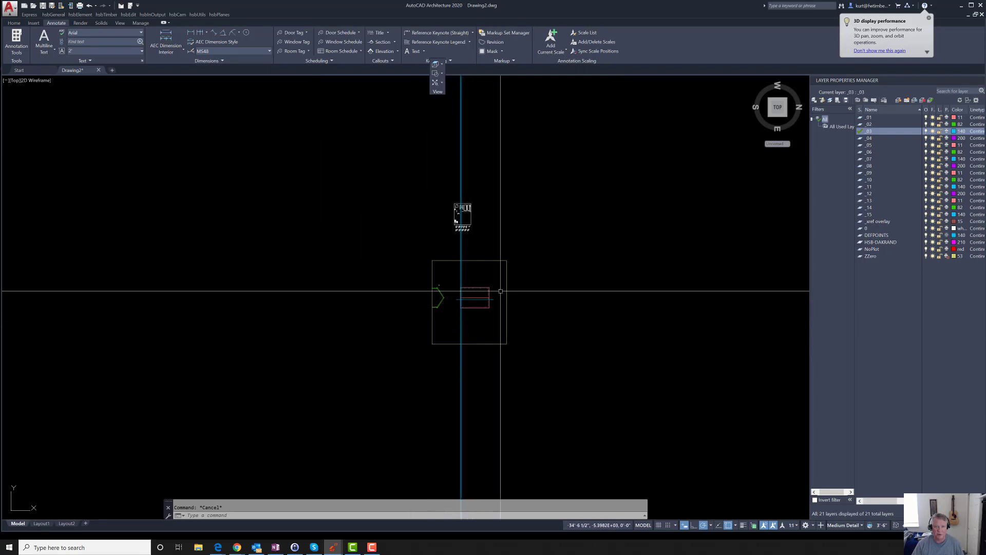
scroll(467, 226, "up", 4)
scroll(386, 295, "up", 6)
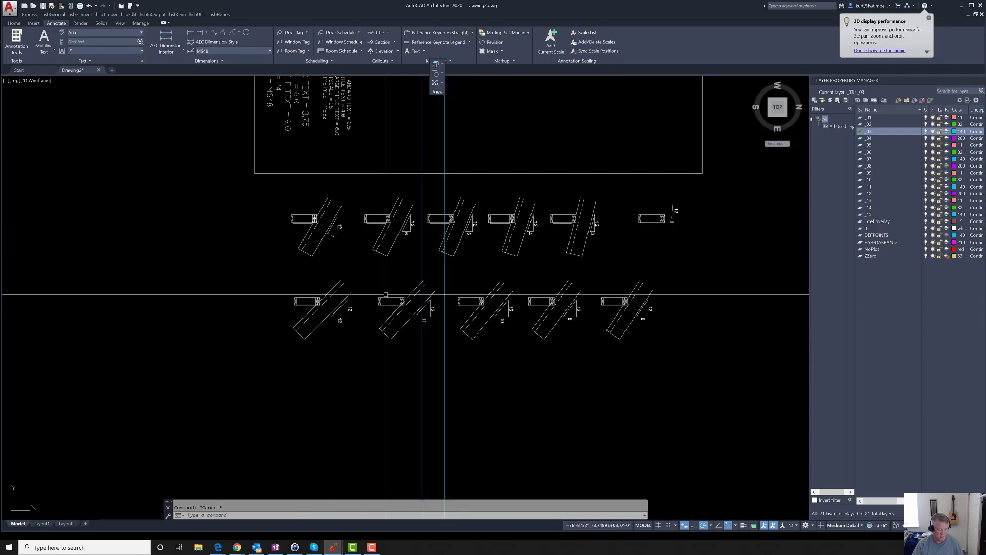
type("co")
key("Return")
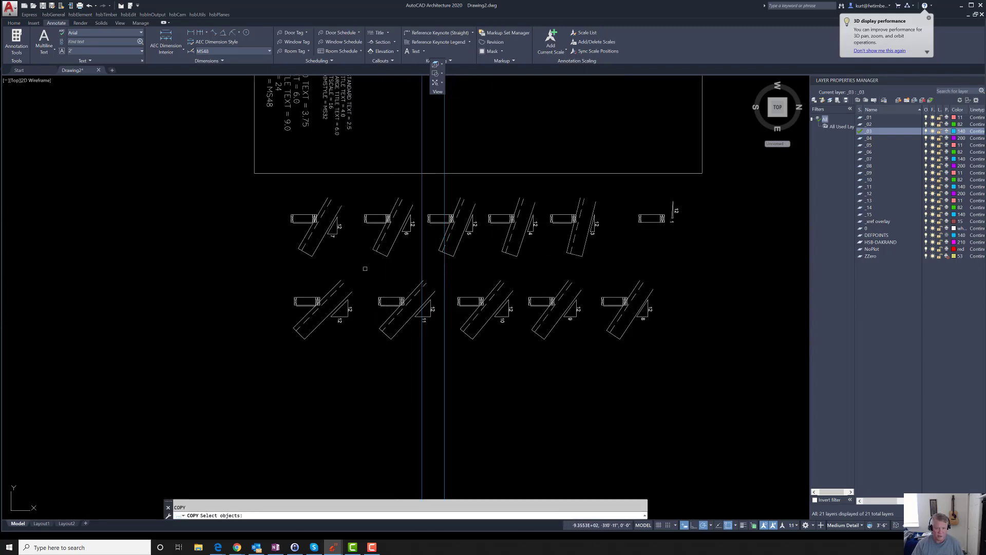
left_click_drag(365, 268, 460, 364)
key("Return")
left_click(395, 307)
scroll(393, 226, "down", 4)
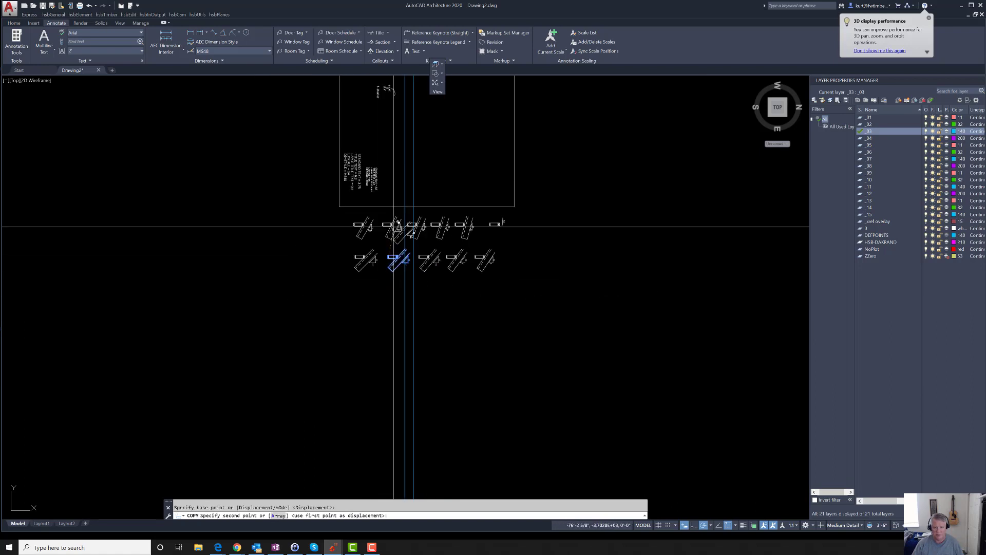
scroll(394, 227, "down", 12)
scroll(392, 290, "up", 8)
left_click(443, 318)
key("Escape")
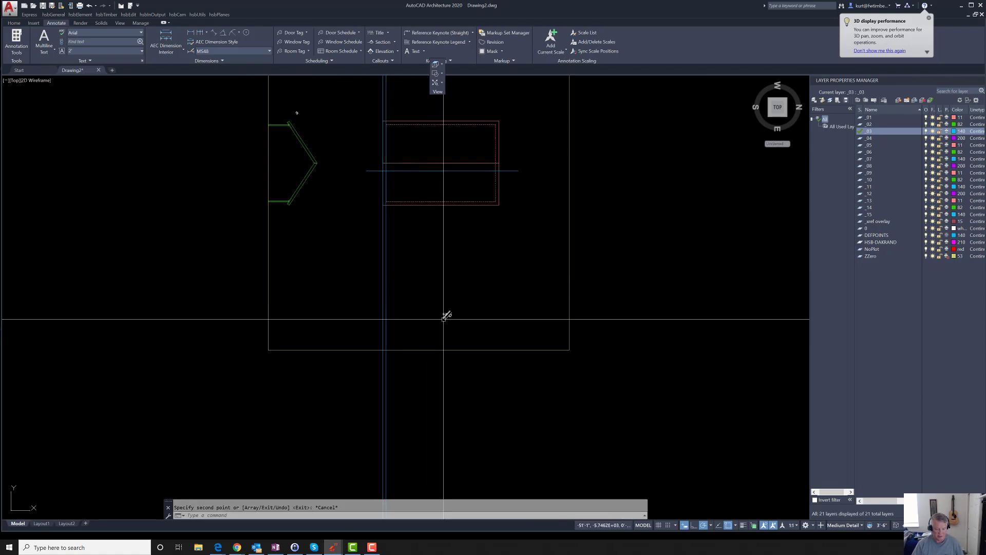
Rotate the copied 11/12 detail 90 degrees so that its wall stands upright
key("Escape")
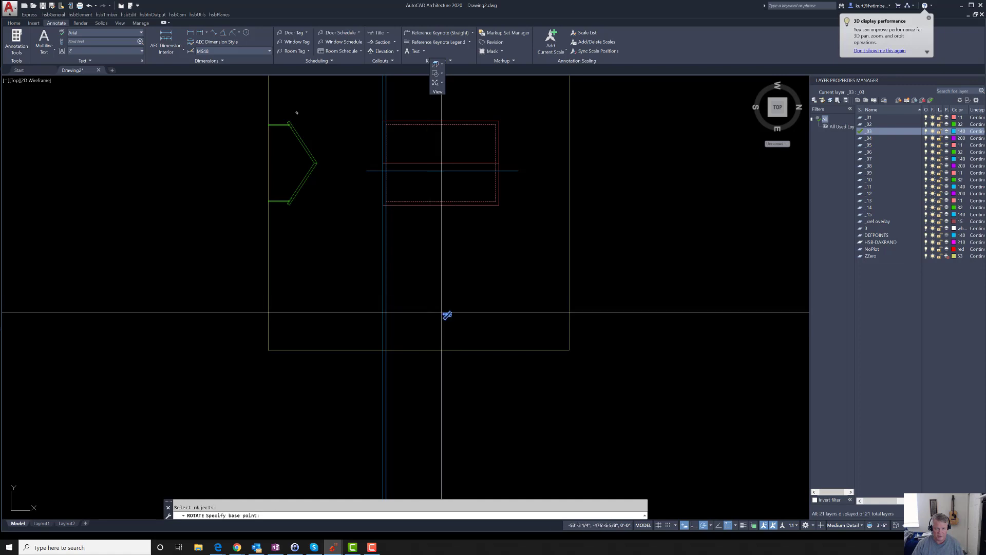
left_click(447, 314)
left_click(448, 285)
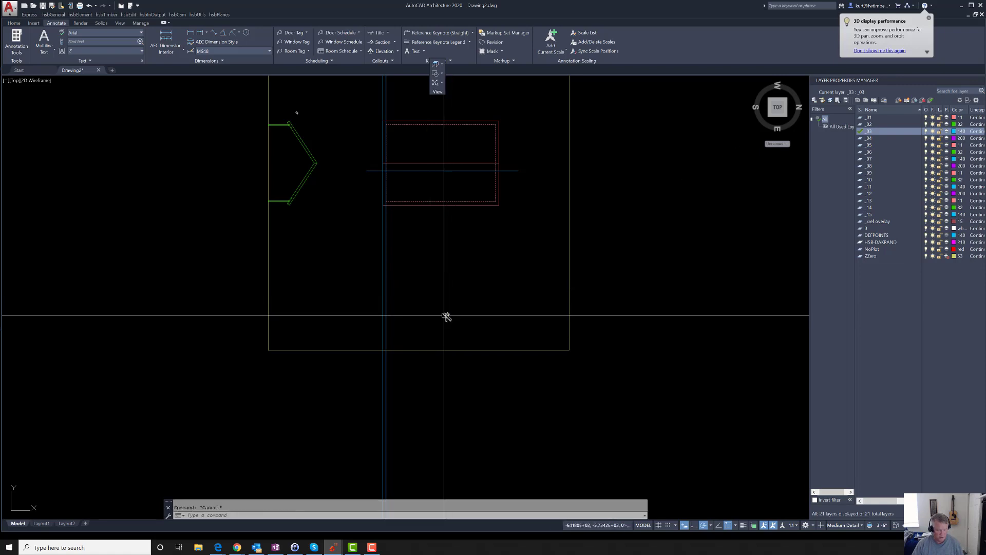
Mirror the 11/12 detail about a vertical axis just left of it, keeping the original
type("mi")
key("Return")
left_click(428, 302)
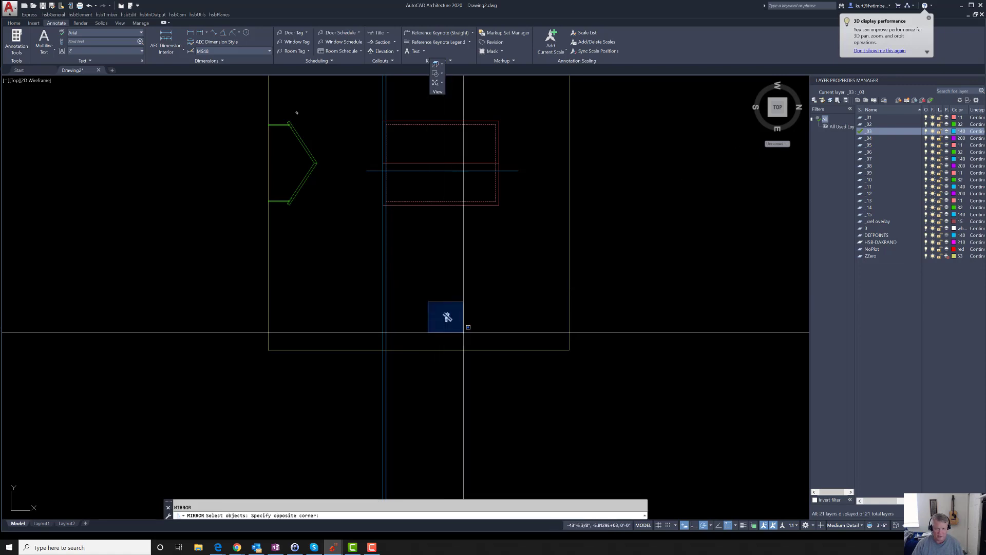
left_click(433, 287)
left_click(433, 322)
key("Return")
key("Escape")
Erase the original 11/12 detail to the right of the mirrored copy
scroll(433, 329, "up", 4)
scroll(433, 329, "up", 3)
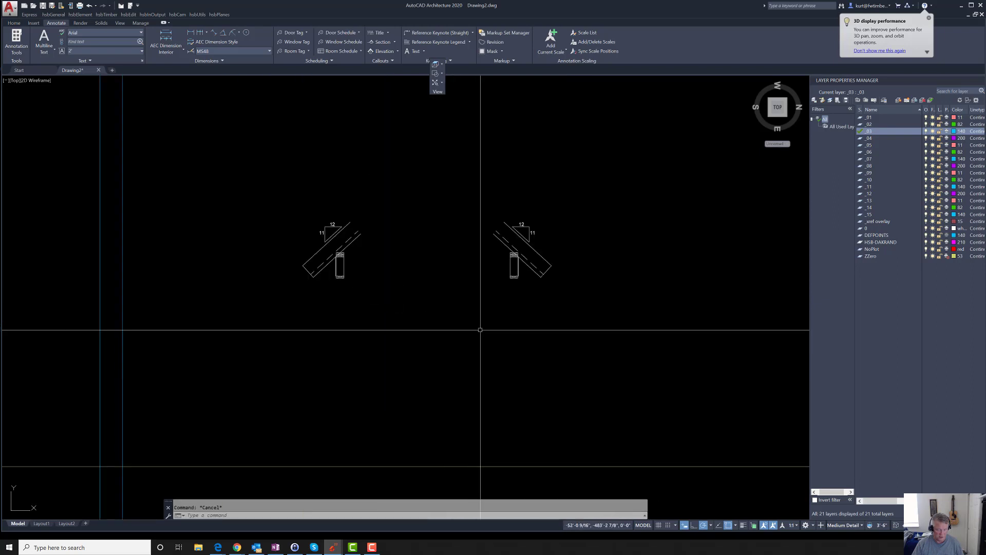
type("e")
key("Return")
left_click(589, 334)
left_click(467, 181)
key("Return")
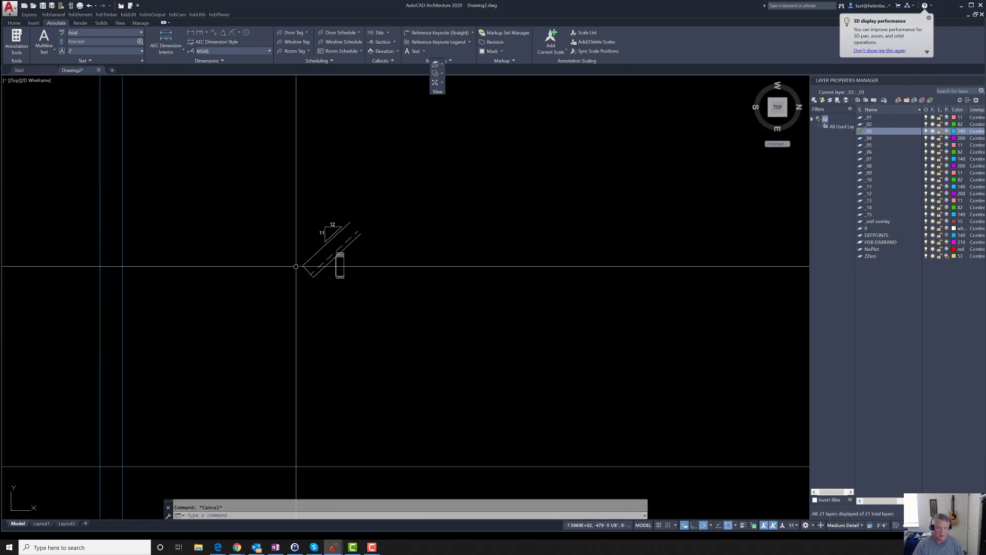
Erase the rafter's outline and dashed line from the detail, keeping the wall section and pitch triangle
scroll(303, 262, "up", 5)
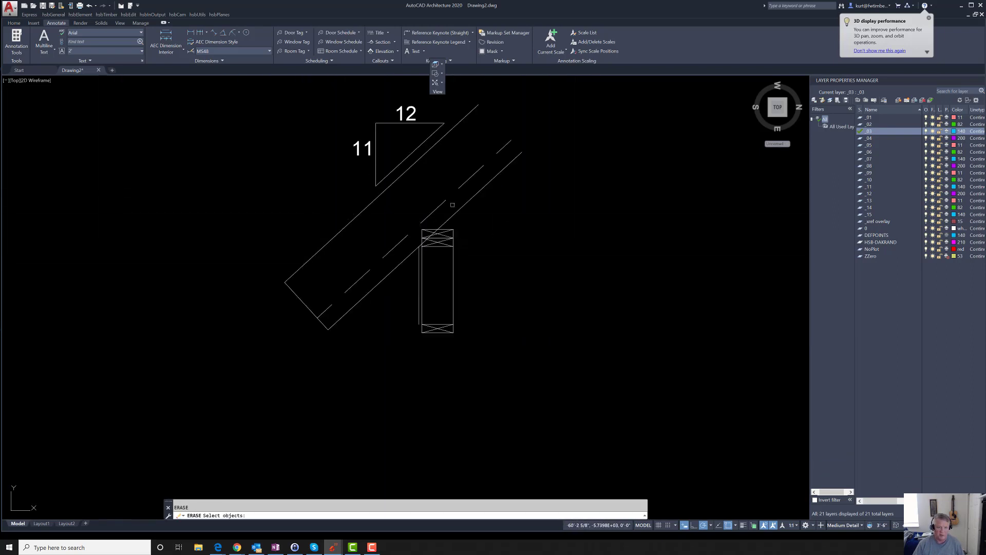
left_click(414, 161)
key("Return")
key("Escape")
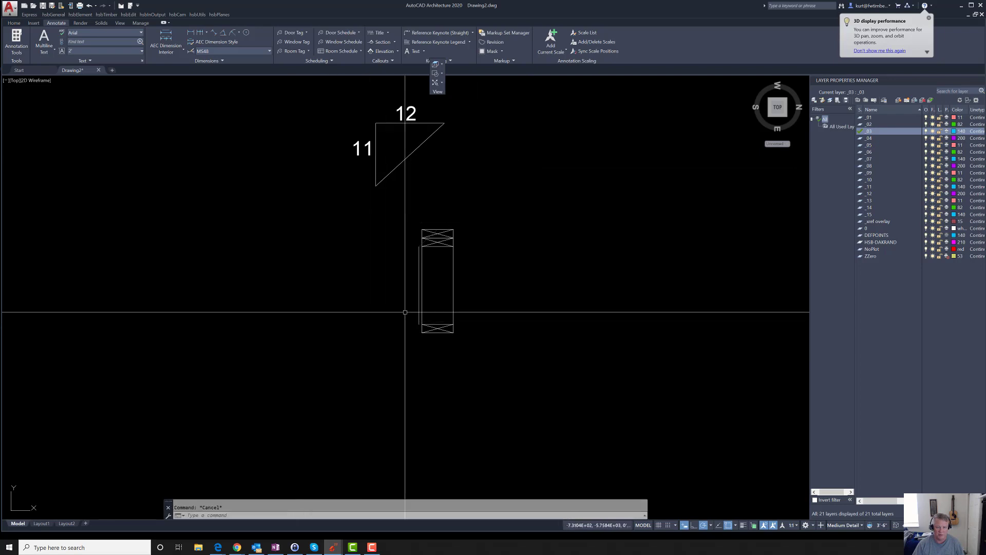
Change the wall section and the 11/12 pitch triangle with its labels to layer _03
scroll(405, 313, "down", 5)
scroll(456, 308, "up", 5)
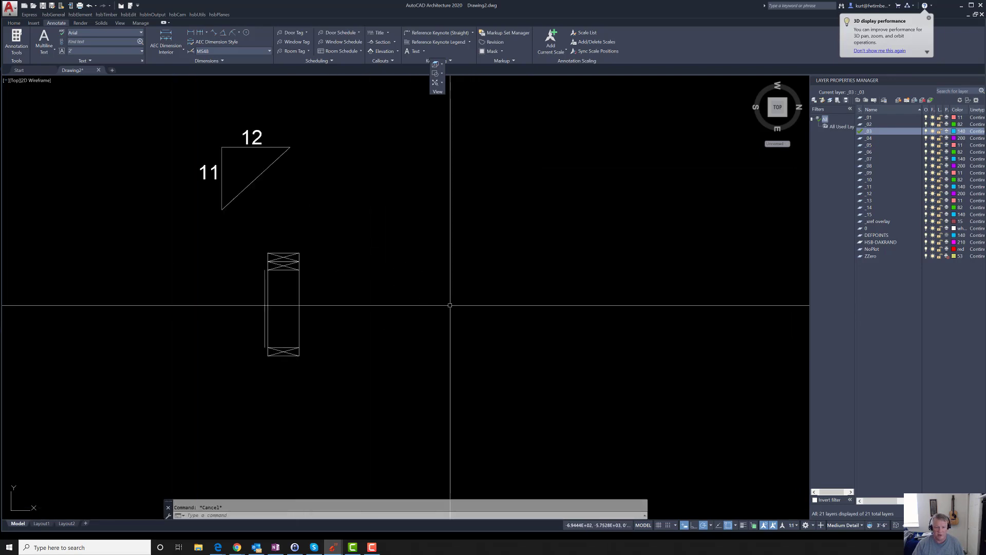
left_click(394, 408)
left_click(250, 234)
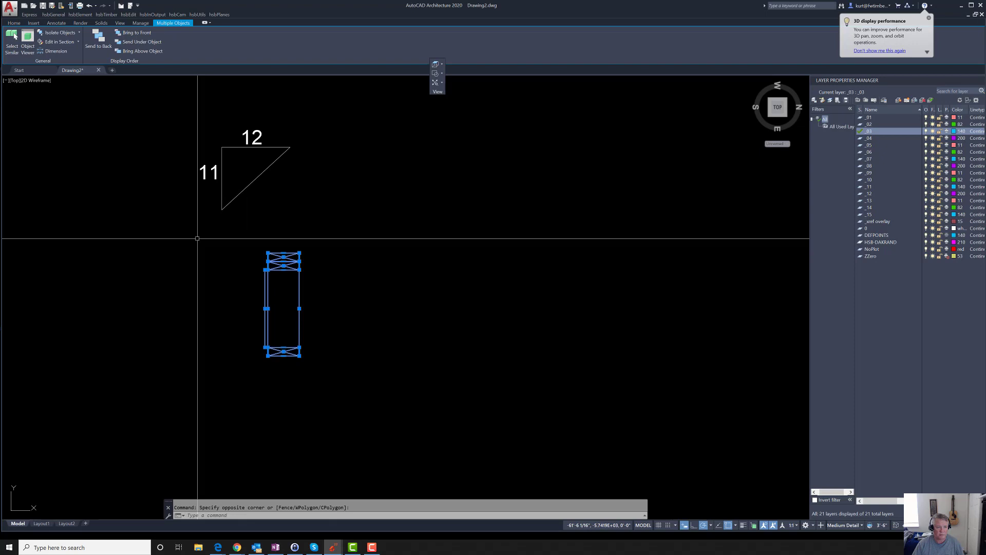
left_click(335, 199)
left_click(147, 117)
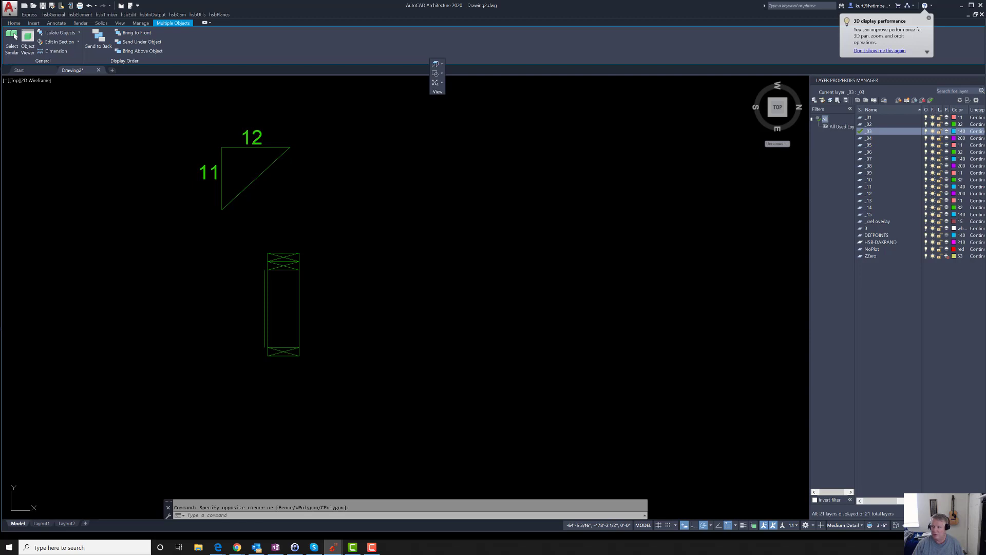
key("Escape")
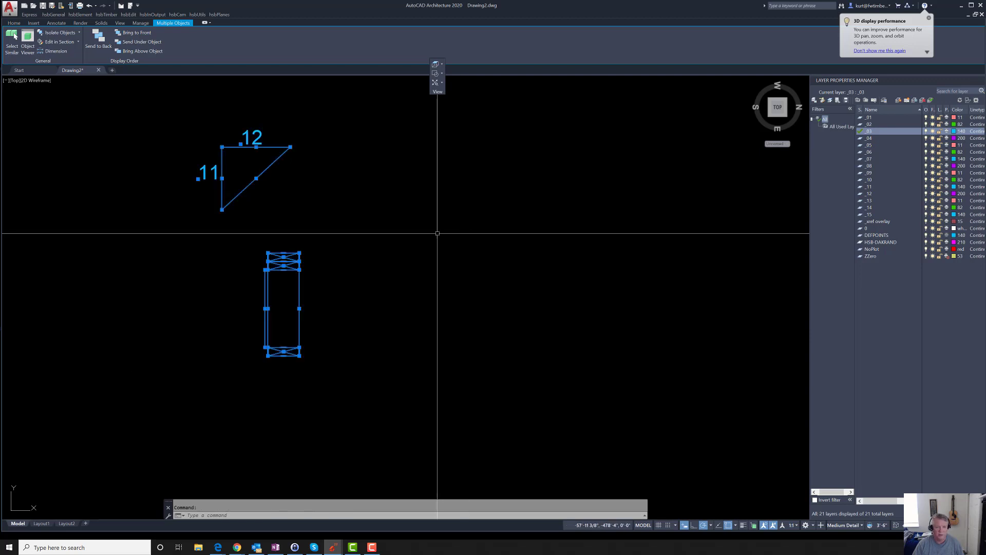
Draw a right triangle with a 12-inch horizontal run and a 16-inch rise beside the wall section
scroll(466, 238, "down", 4)
type("A")
key("Return")
left_click(466, 254)
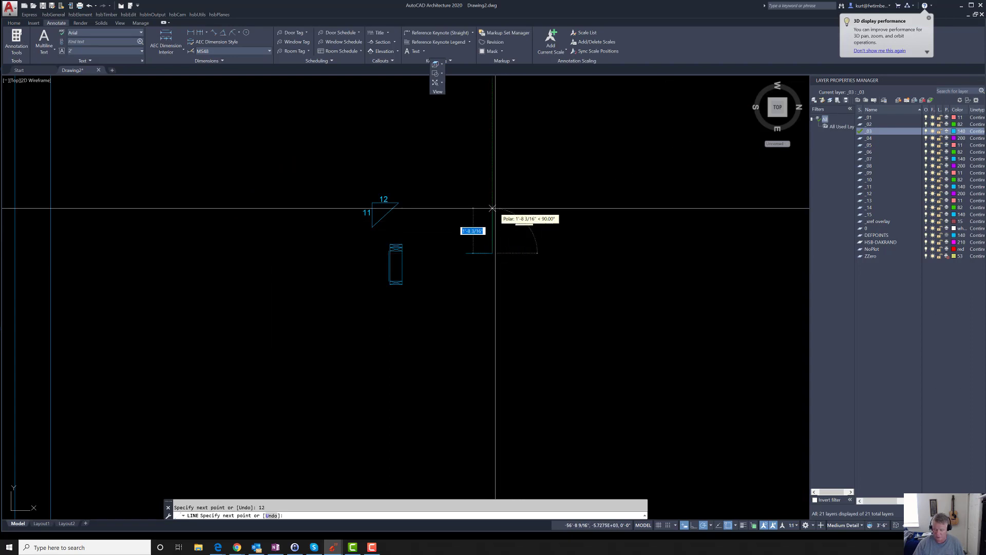
left_click(464, 255)
key("Escape")
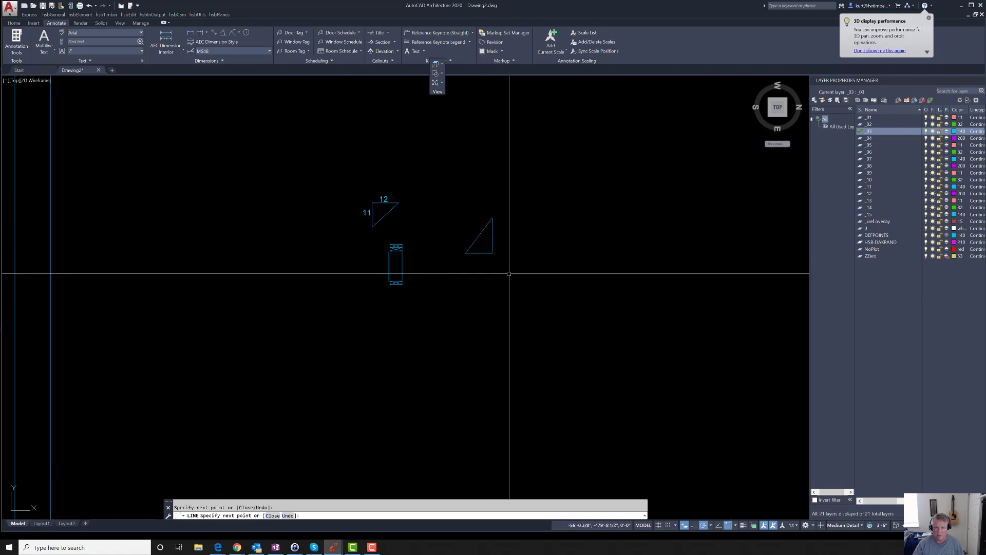
Move the new triangle's sloping line so its lower end sits on the outer top corner of the wall's top plate
scroll(481, 238, "up", 4)
type("m")
key("Return")
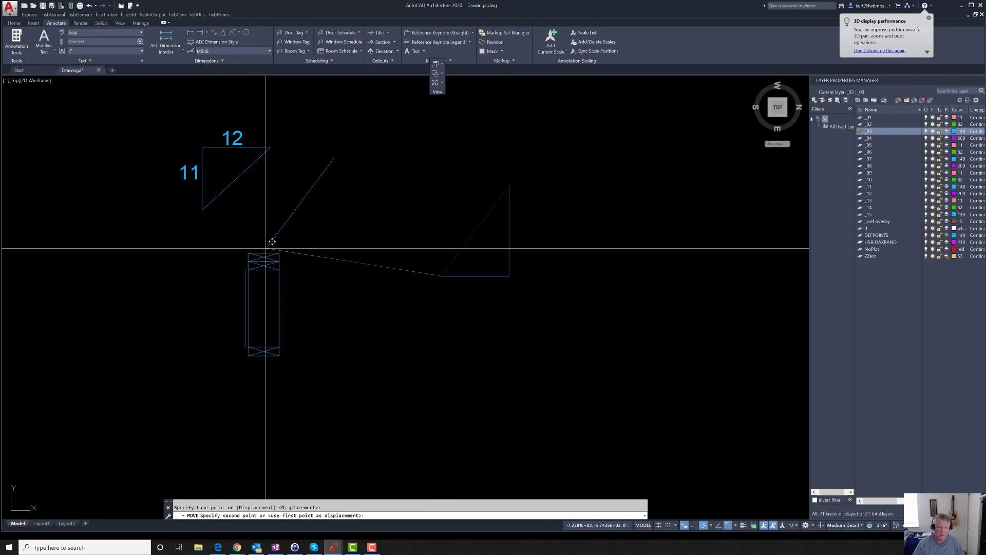
scroll(264, 246, "up", 8)
left_click(171, 284)
scroll(171, 284, "down", 5)
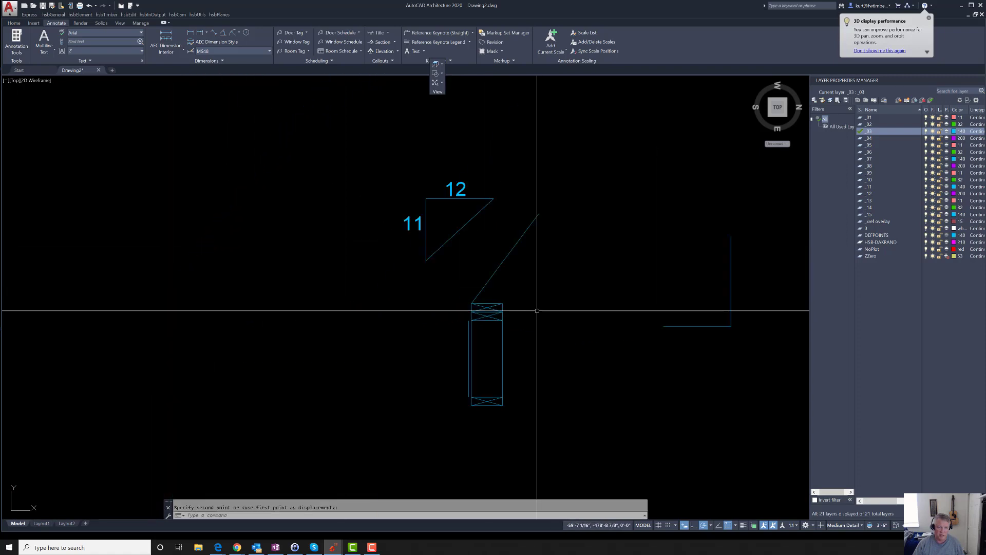
Move the 11/12 pitch triangle with its labels up and away from the wall section
key("Escape")
type("f")
left_click(356, 158)
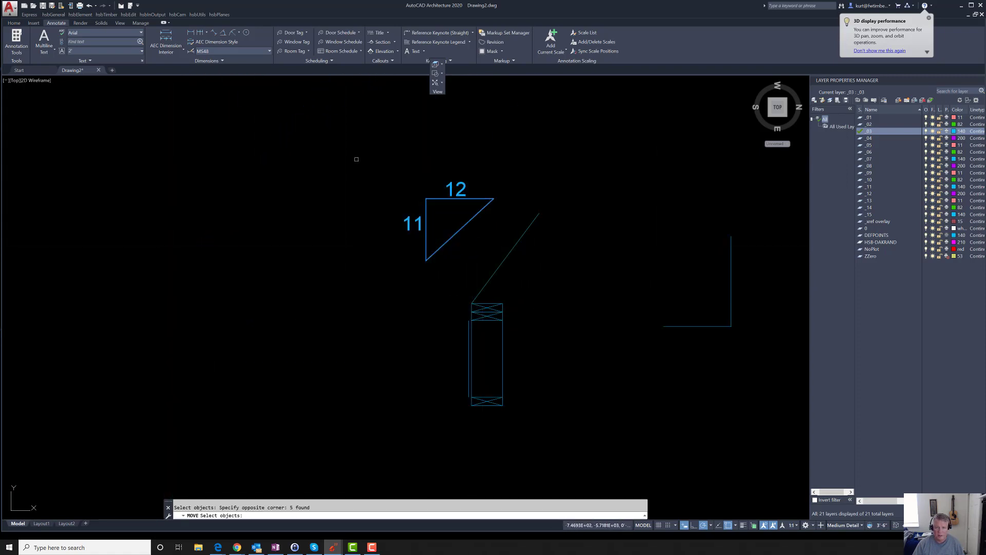
key("Return")
left_click(459, 229)
scroll(575, 273, "down", 4)
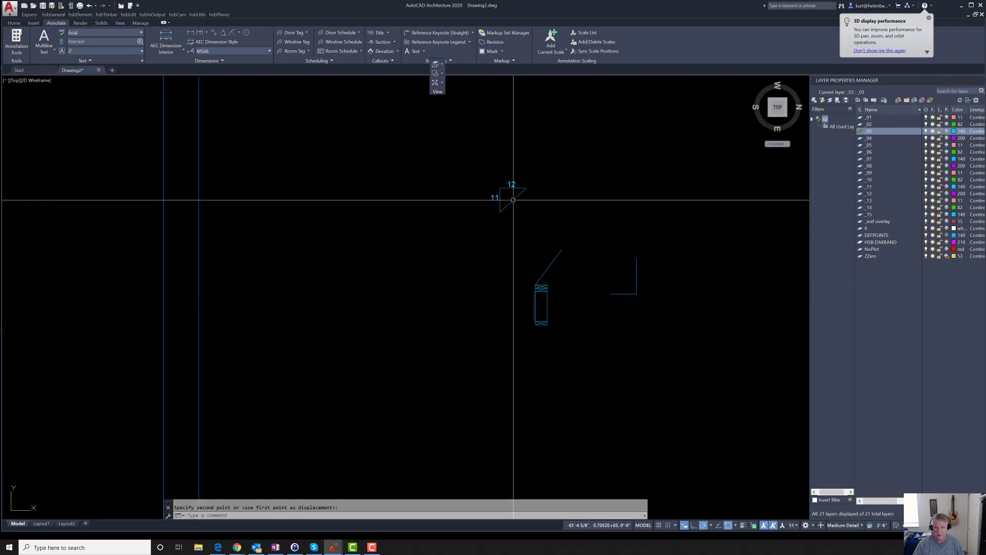
left_click(512, 199)
key("Escape")
Move the new triangle's horizontal and vertical legs to just below the 11/12 pitch triangle
key("Return")
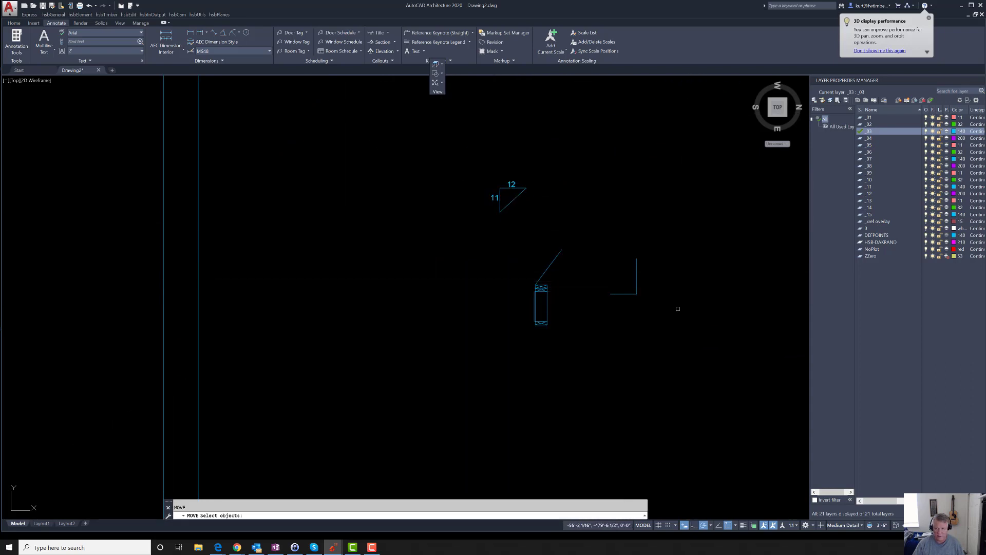
key("Return")
left_click(644, 293)
left_click(509, 258)
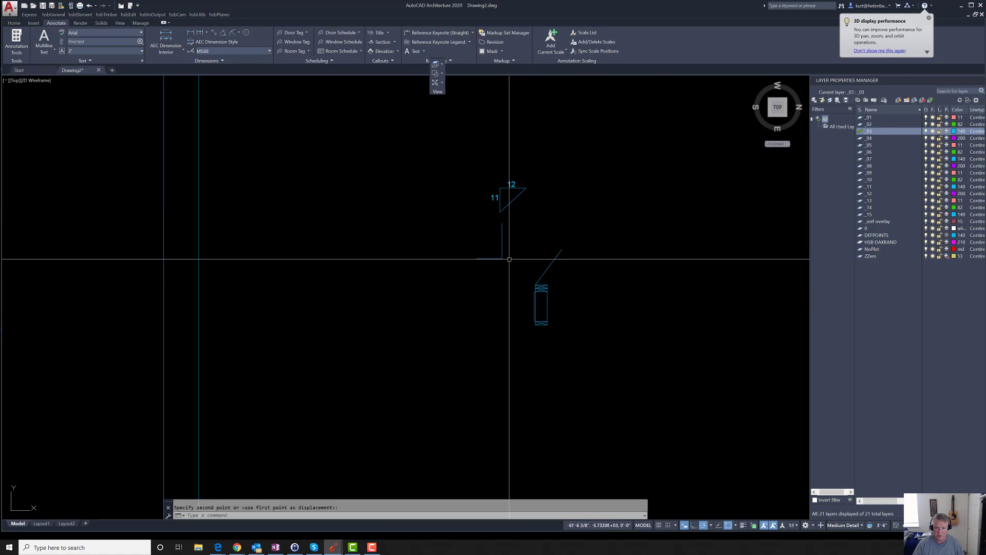
key("Escape")
Move the 12 label from the old pitch triangle to just below the new horizontal leg
scroll(501, 201, "up", 4)
key("Return")
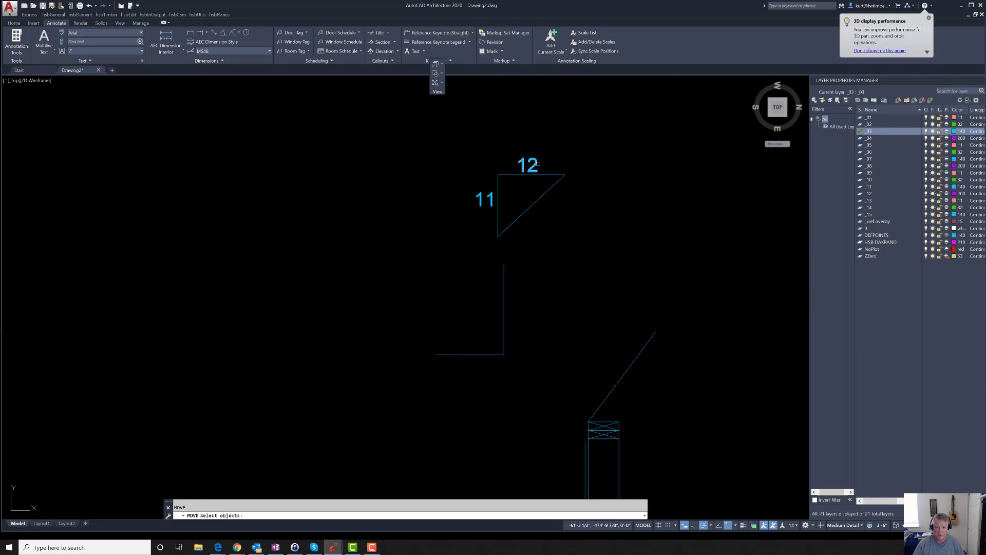
key("Return")
left_click(529, 176)
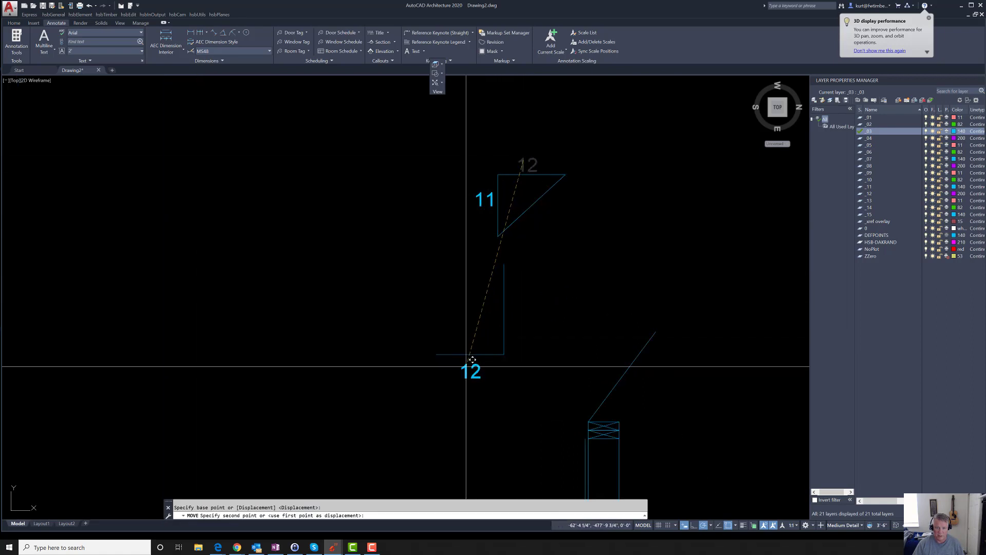
left_click(466, 363)
Move the 11 label beside the new vertical leg and change its text to 16
key("Return")
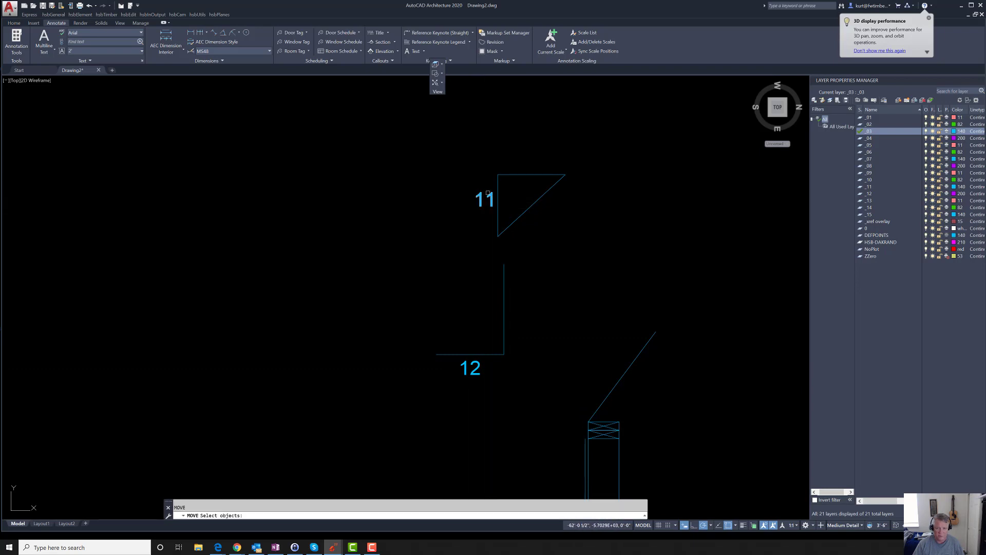
key("Return")
left_click(477, 196)
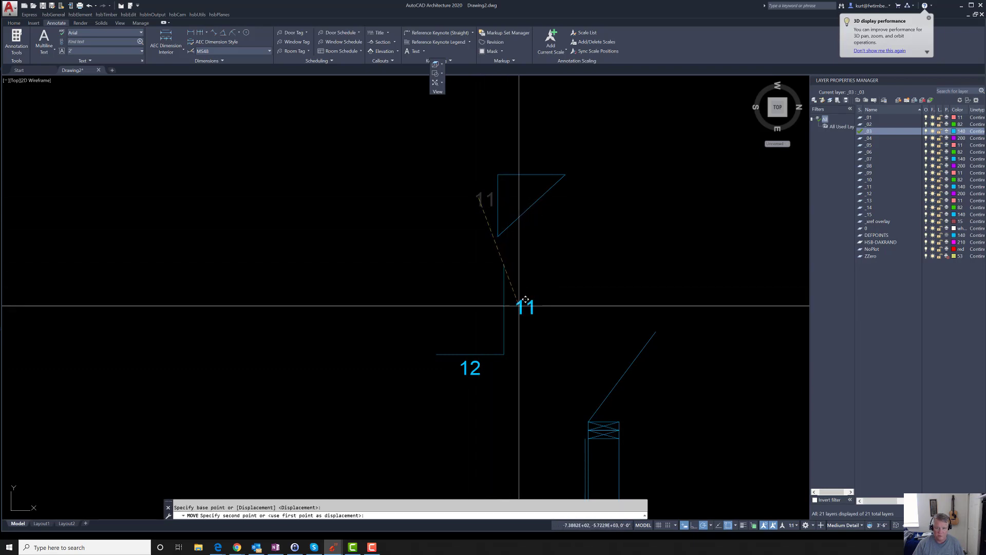
left_click(519, 305)
key("Escape")
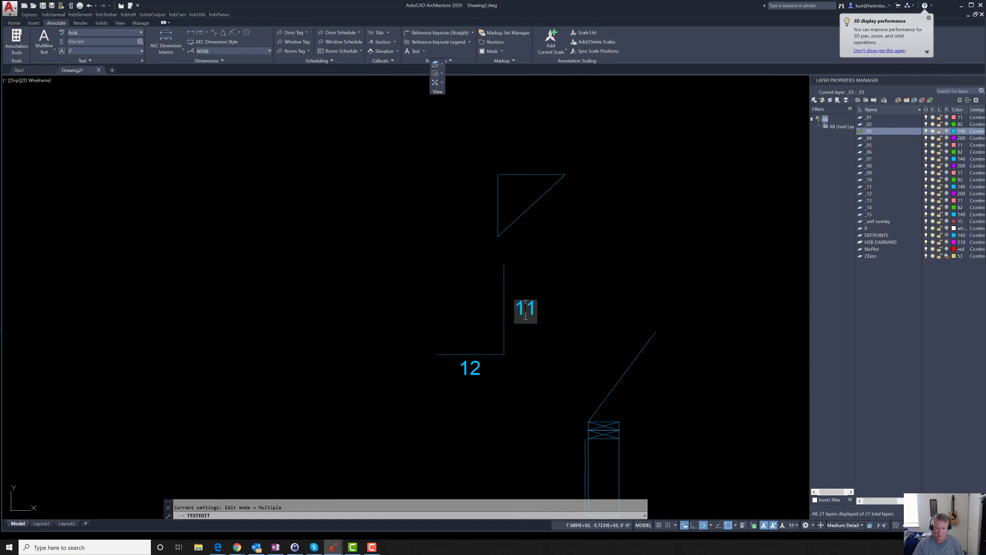
type("16")
key("Return")
key("Escape")
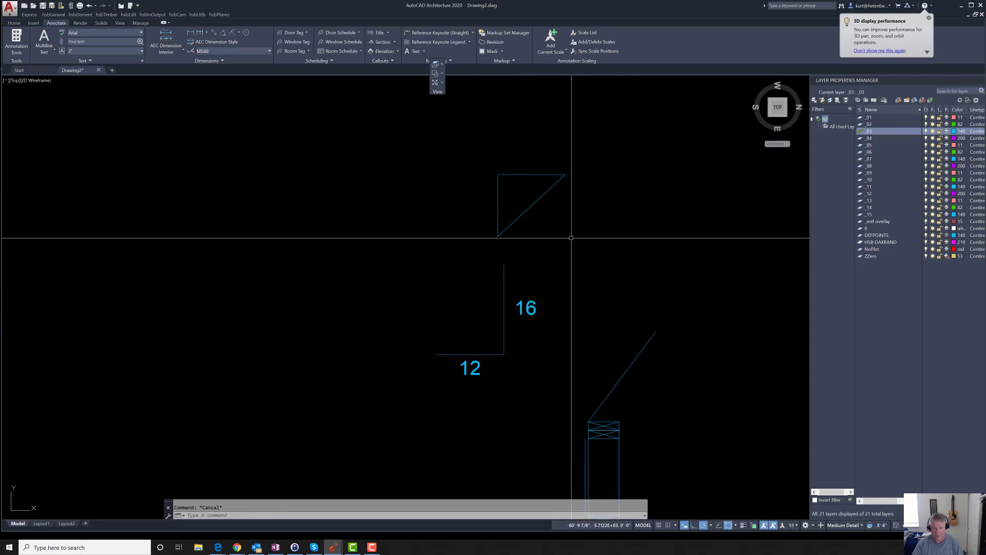
Erase the three lines of the old 11/12 pitch triangle
type("e")
key("Return")
left_click(610, 224)
left_click(470, 145)
key("Return")
key("Escape")
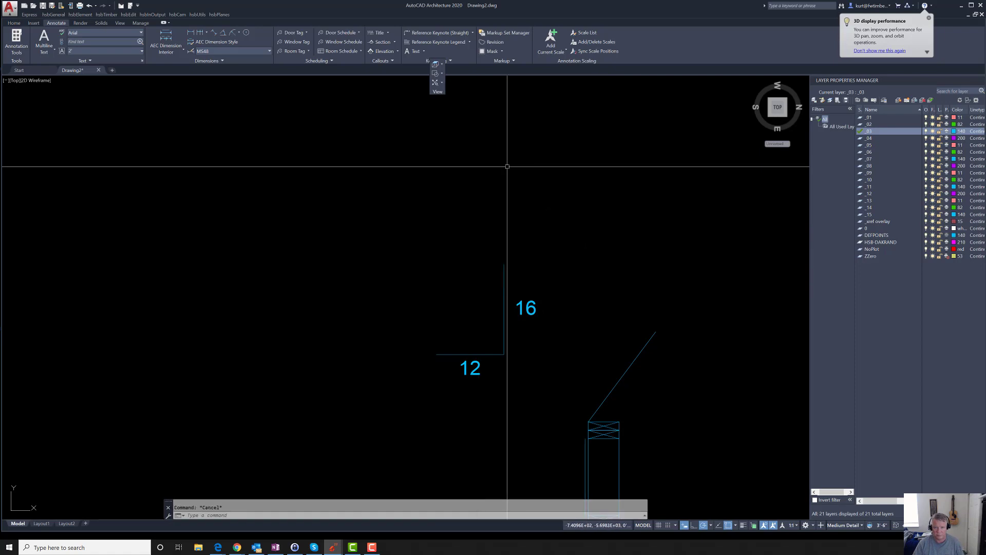
Draw a sloping line between the open ends of the two legs to close the 16/12 pitch triangle
type("l")
key("Return")
left_click(503, 265)
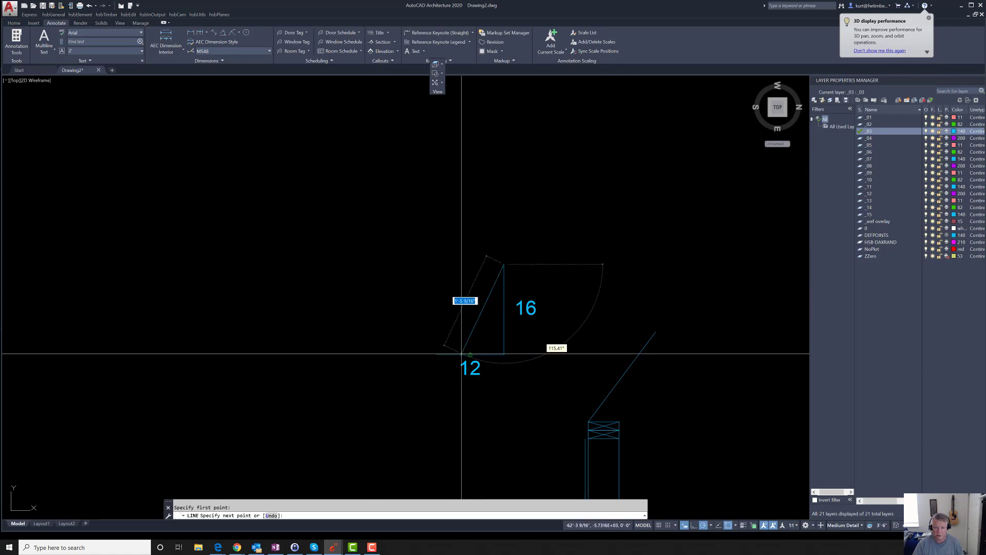
left_click(437, 355)
key("Escape")
scroll(429, 313, "down", 3)
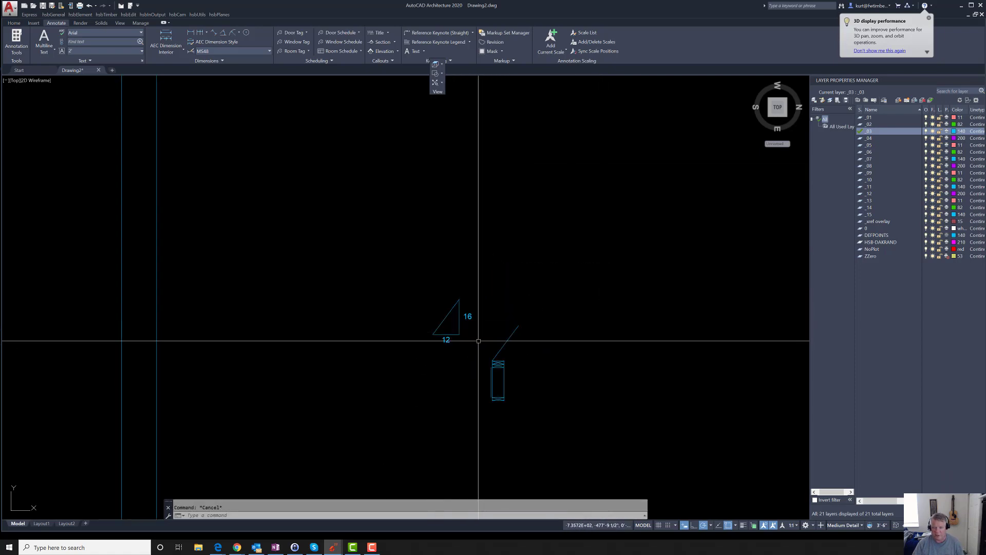
Offset the sloping rafter line at the wall by 11.25 inches toward its lower side
scroll(480, 341, "up", 3)
scroll(545, 287, "down", 2)
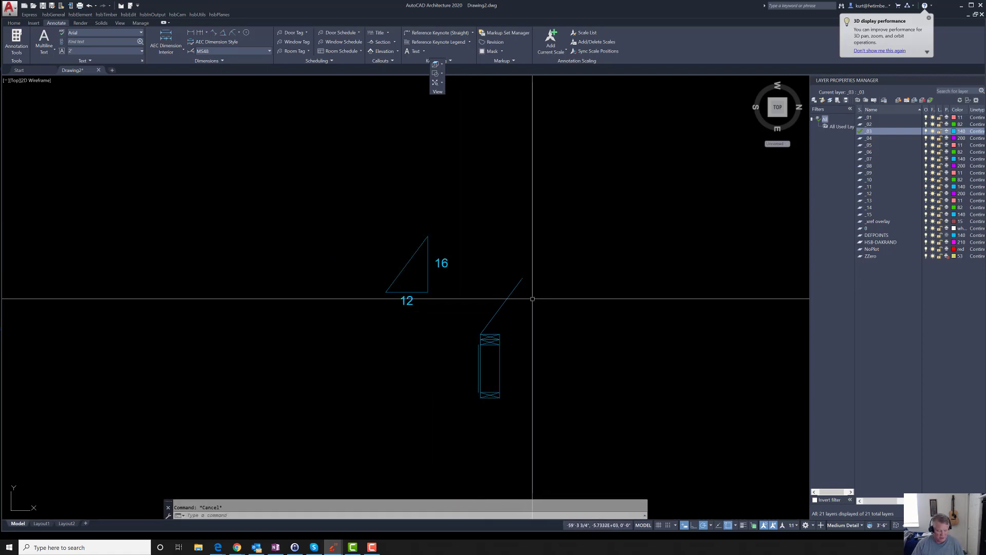
type("v")
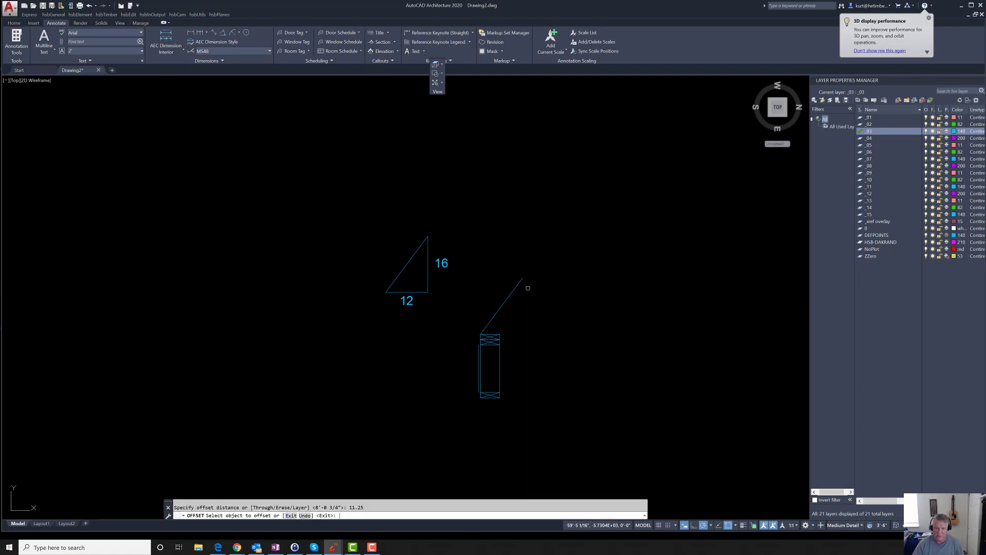
key("Escape")
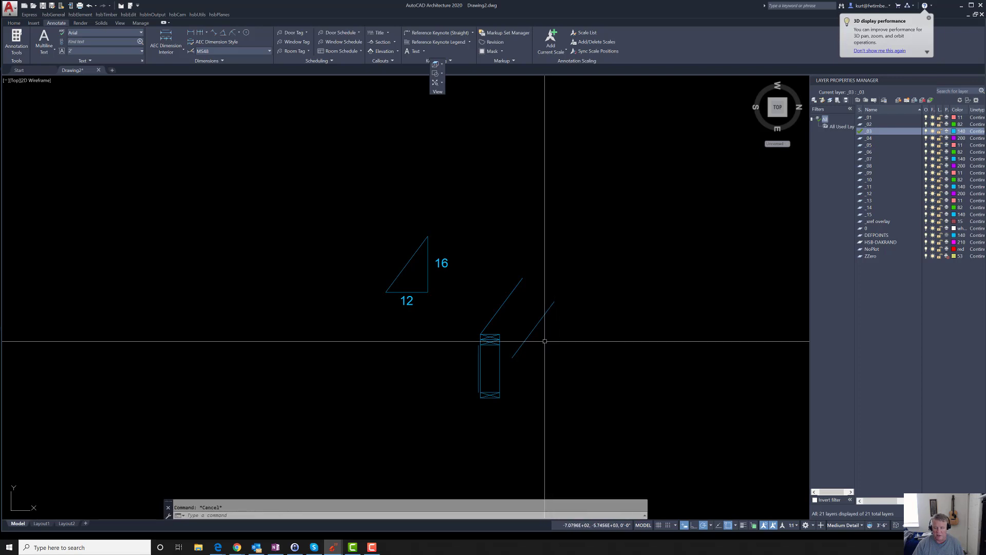
Move both rafter lines so the lower line's bottom end sits on the midpoint of the wall's top plate
type("m")
key("Return")
left_click(562, 326)
left_click(500, 284)
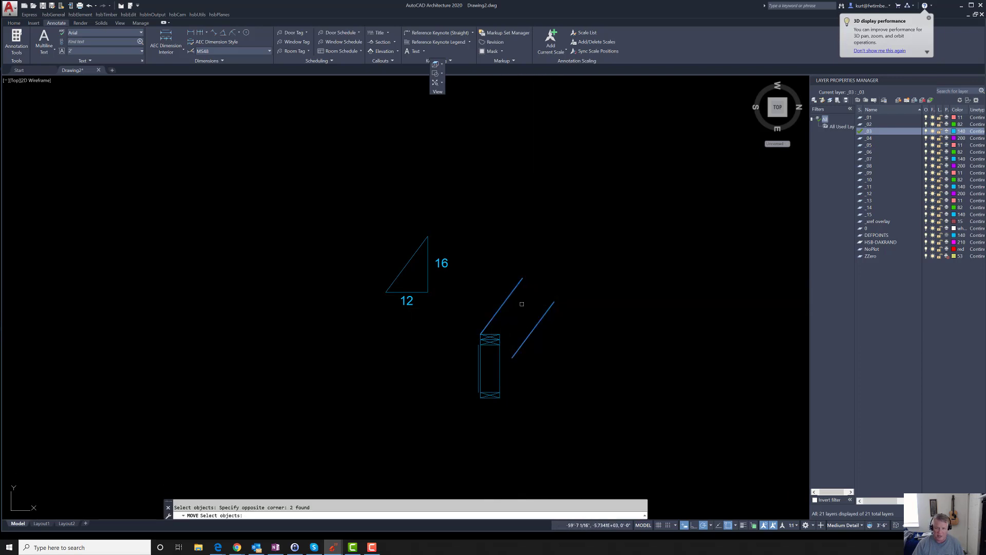
left_click(513, 357)
scroll(503, 329, "up", 5)
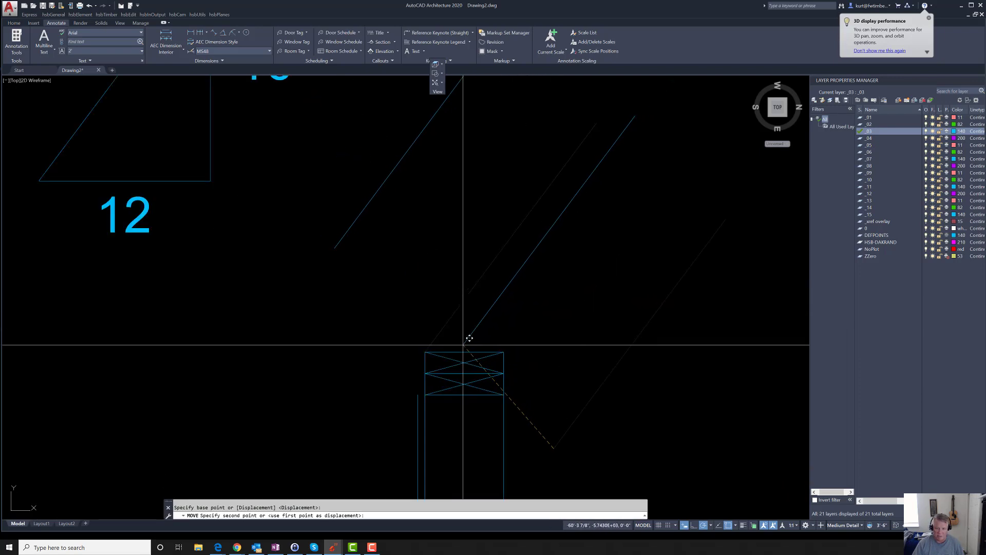
key("Escape")
scroll(704, 353, "down", 4)
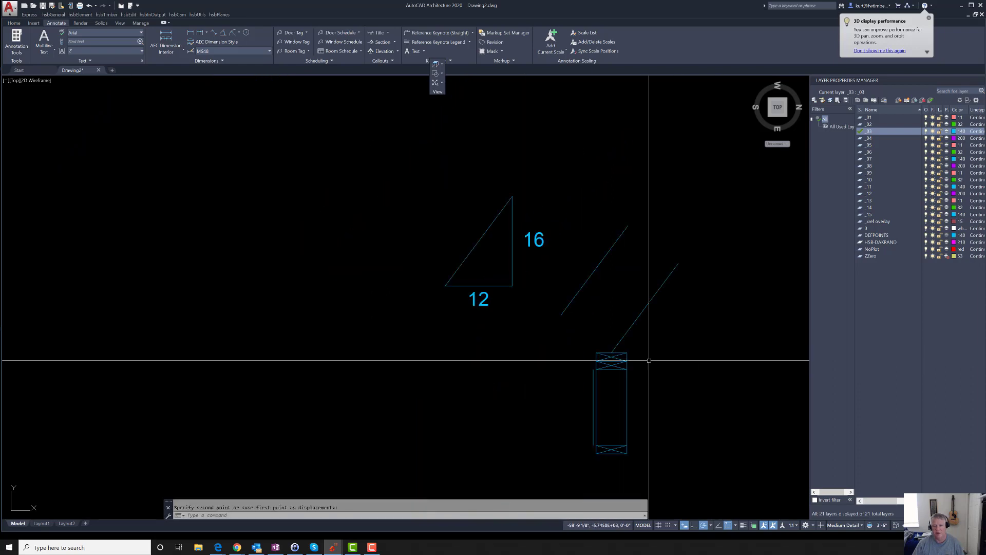
Move the 16/12 pitch triangle with its labels farther away from the wall section
scroll(471, 351, "down", 2)
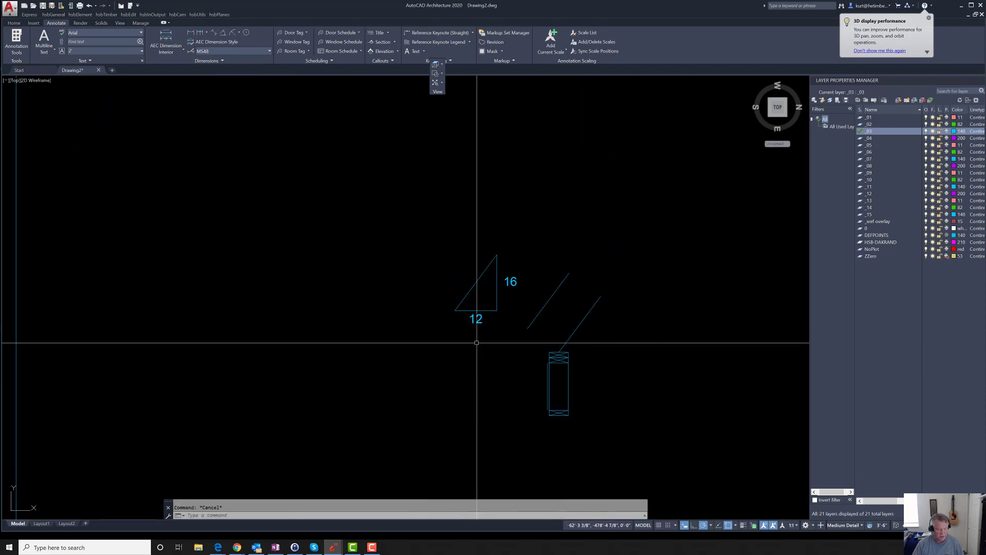
type("F")
left_click(523, 319)
left_click(418, 229)
key("Return")
left_click(484, 291)
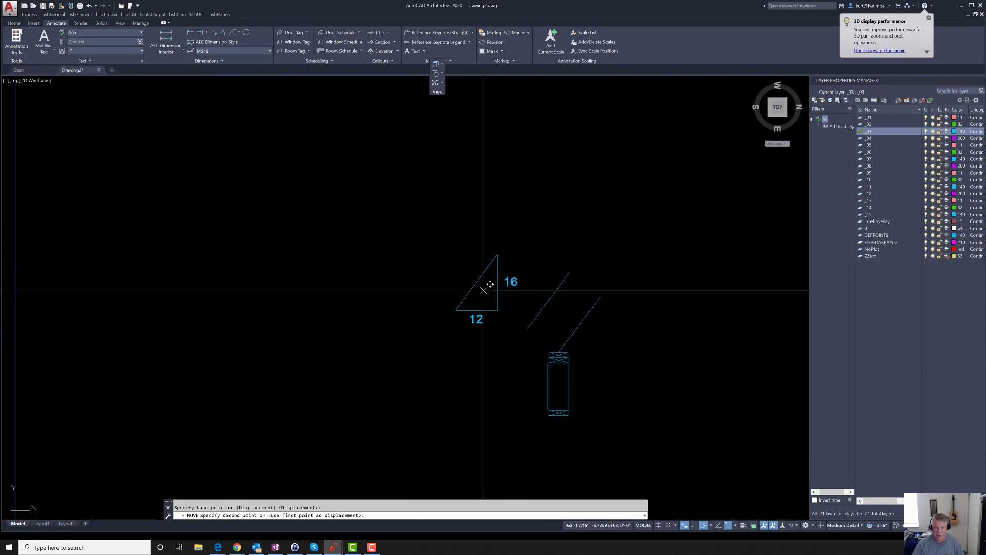
scroll(495, 332, "down", 5)
left_click(446, 307)
key("Escape")
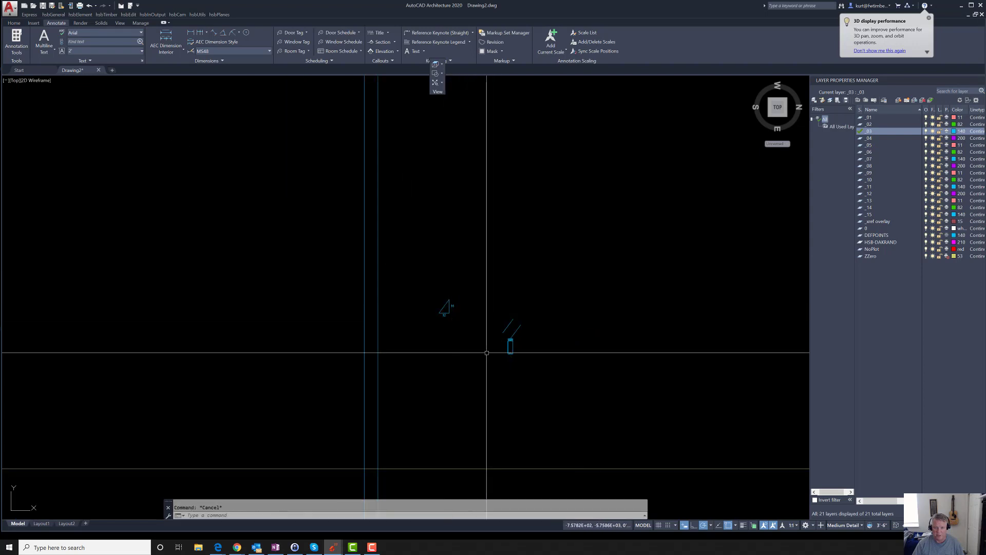
Move the wall section and both rafter lines so the wall's outer framing edge aligns with the inner vertical projection line
scroll(494, 340, "up", 8)
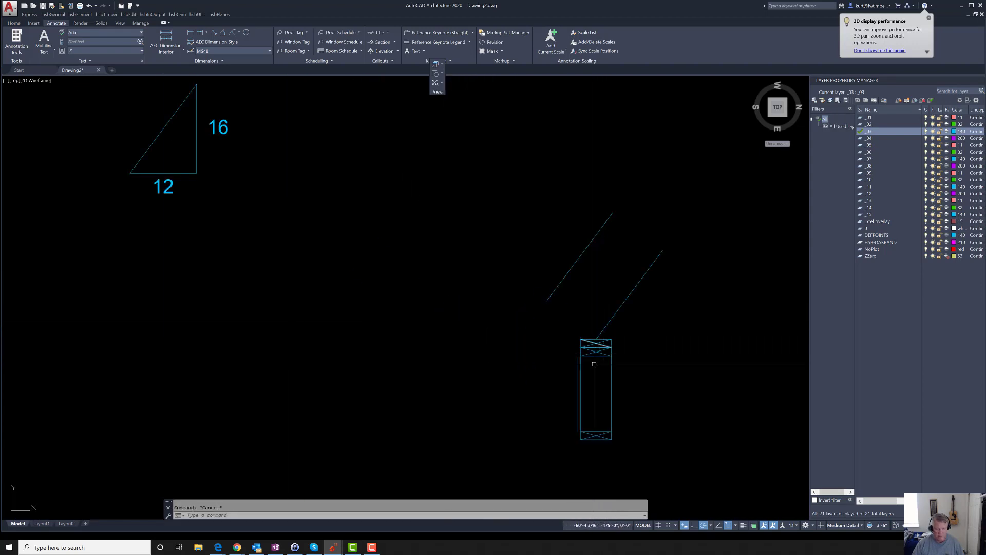
key("Return")
left_click(483, 183)
left_click(688, 456)
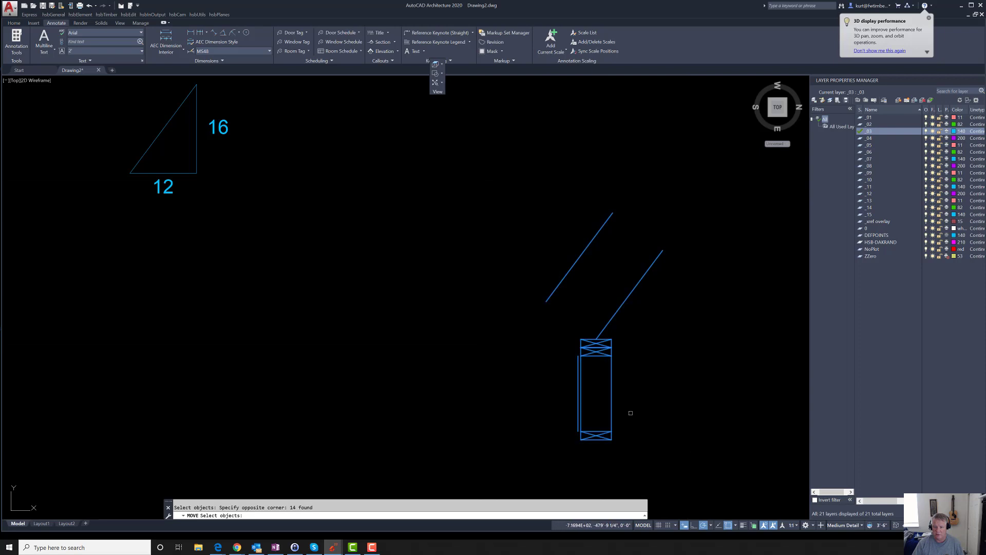
left_click(587, 334)
scroll(637, 325, "down", 5)
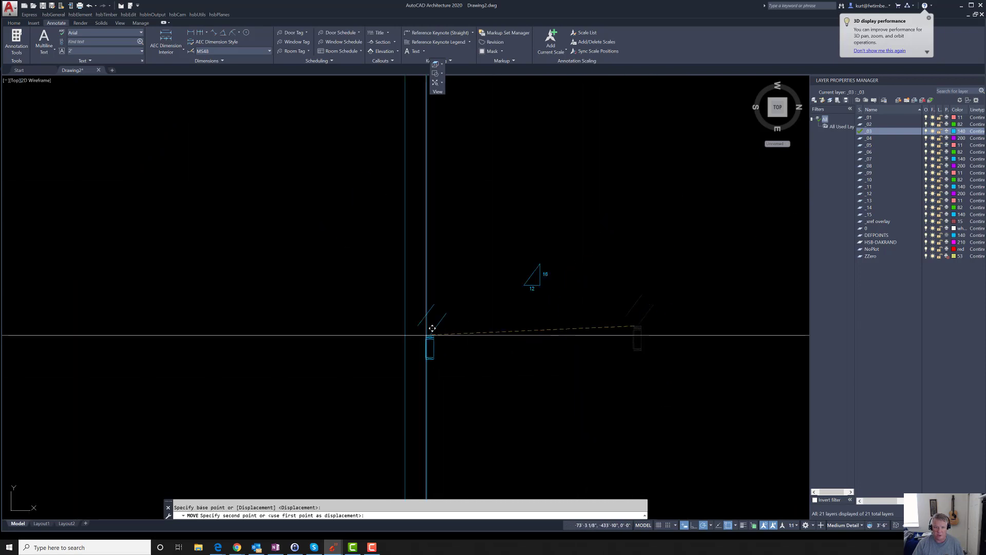
left_click(434, 319)
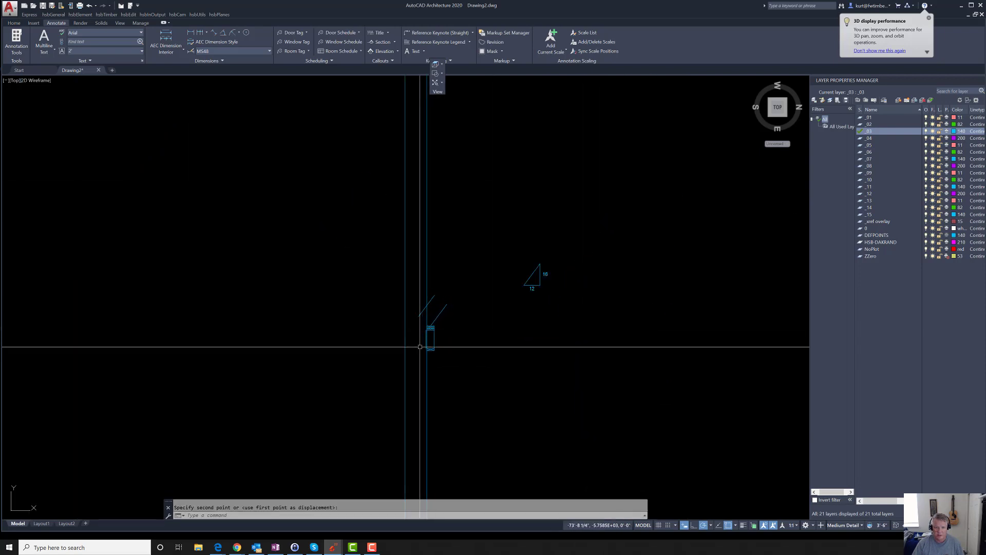
scroll(434, 331, "up", 6)
key("Escape")
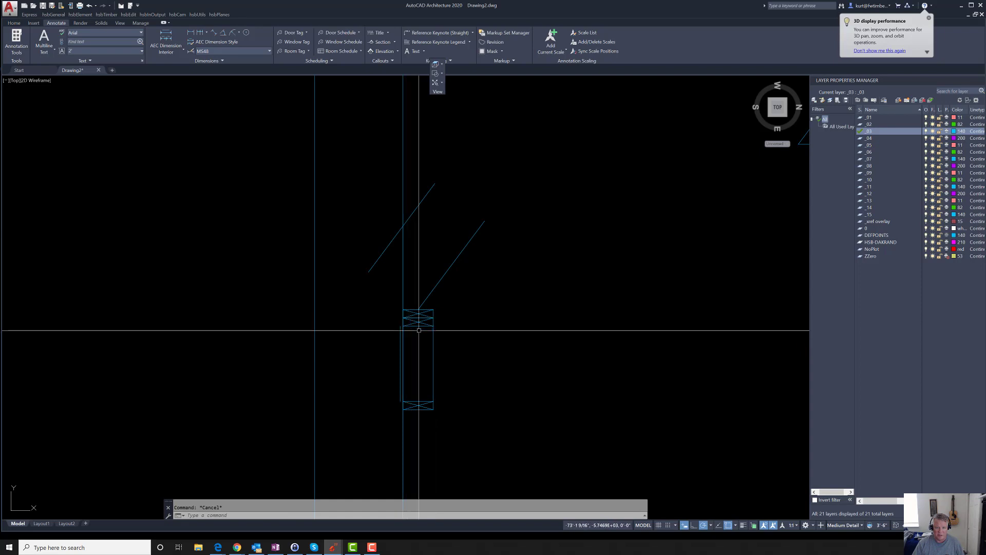
Extend the upper rafter line down to the outer vertical projection line
scroll(419, 330, "down", 3)
key("Return")
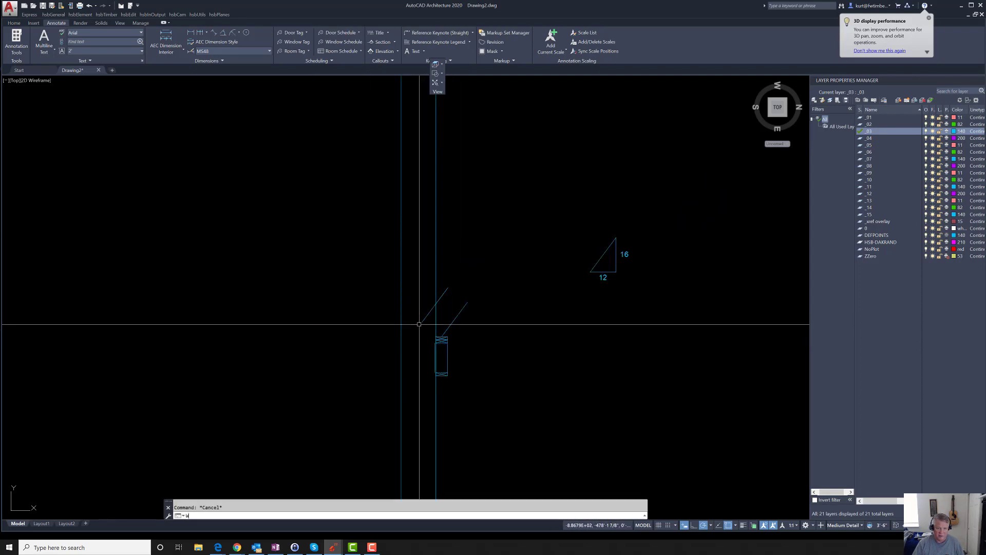
key("Escape")
type("w")
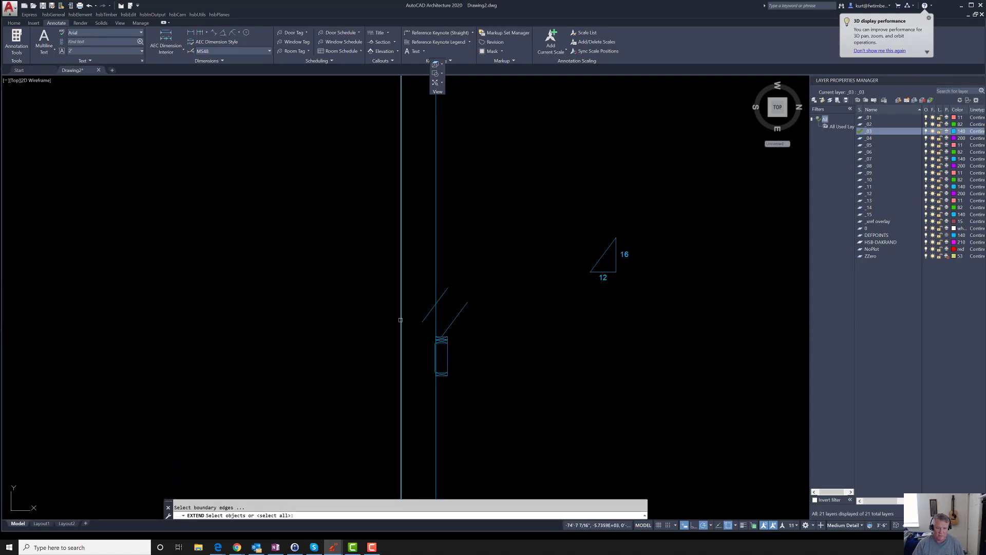
key("Escape")
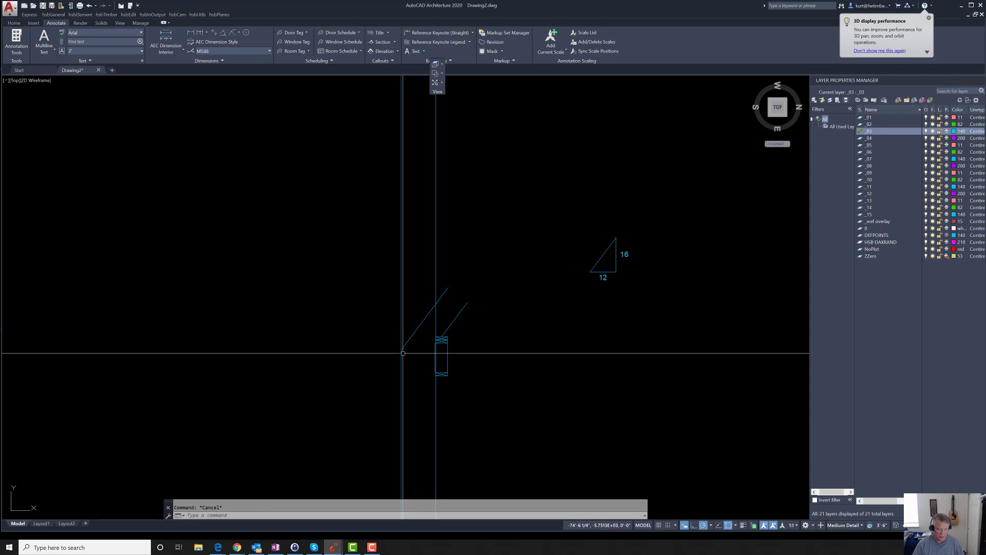
Draw the rafter tail end line from the upper rafter line's lower end, perpendicular to the lower rafter line
type("l")
key("Return")
left_click(402, 353)
right_click(409, 356, "shift")
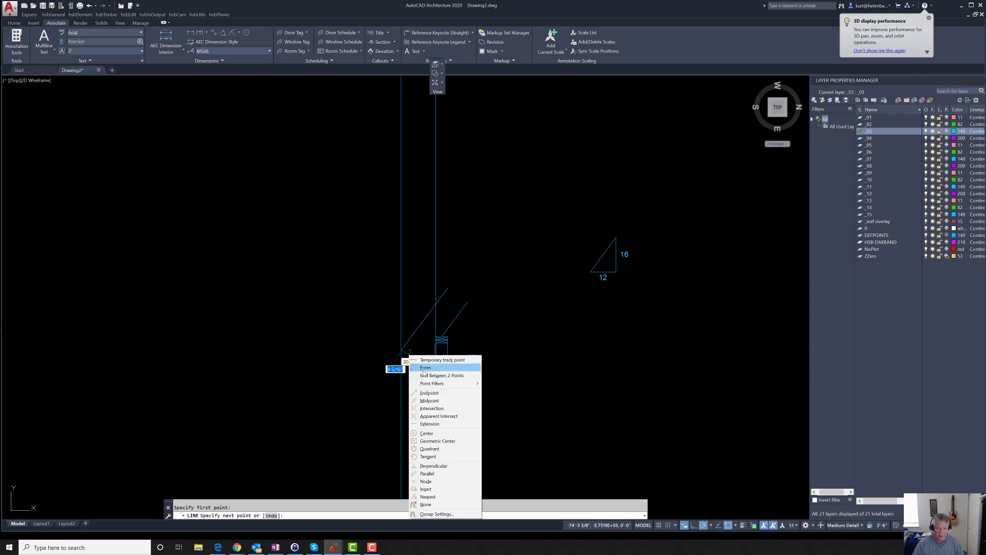
left_click(447, 466)
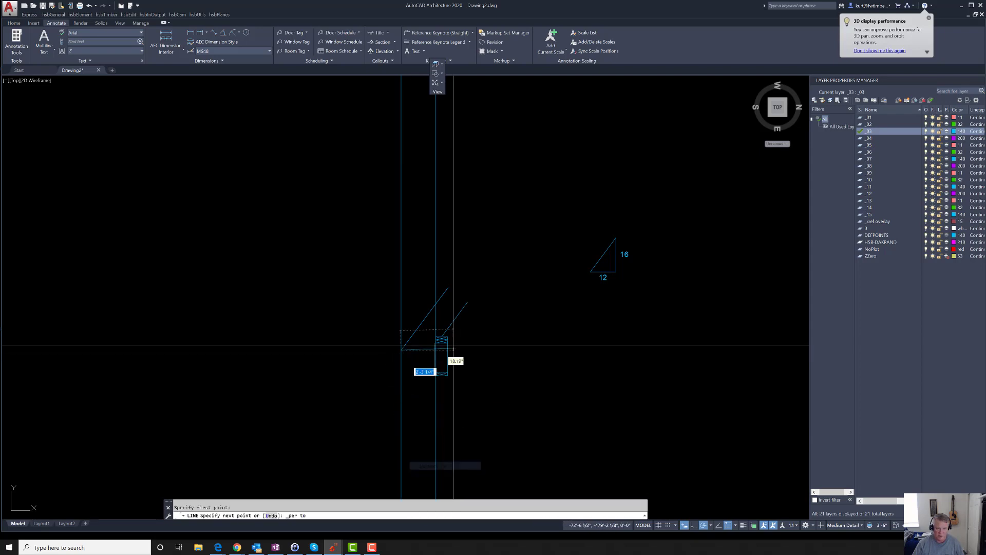
left_click(436, 349)
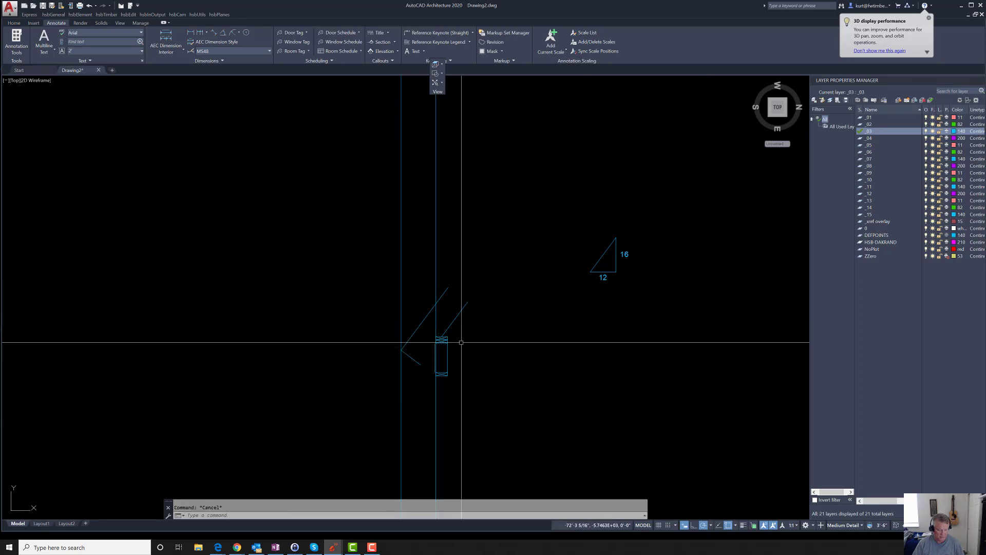
Fillet the lower rafter line with the perpendicular tail line to form a closed corner
key("Return")
type("f")
key("Return")
left_click(446, 331)
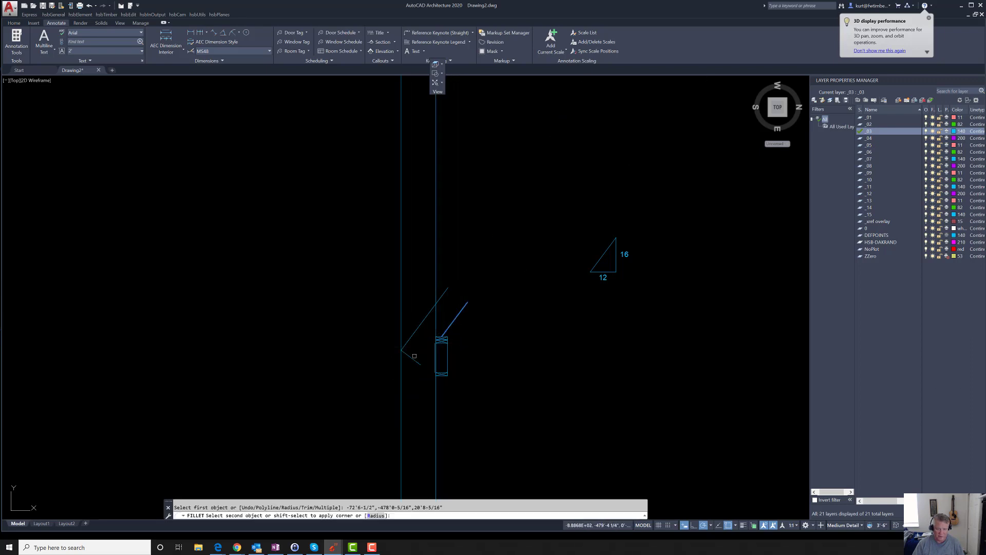
key("Escape")
Stretch the bottom of the 16/12 section's wall straight down to the large reference rectangle's lower edge
scroll(511, 403, "down", 2)
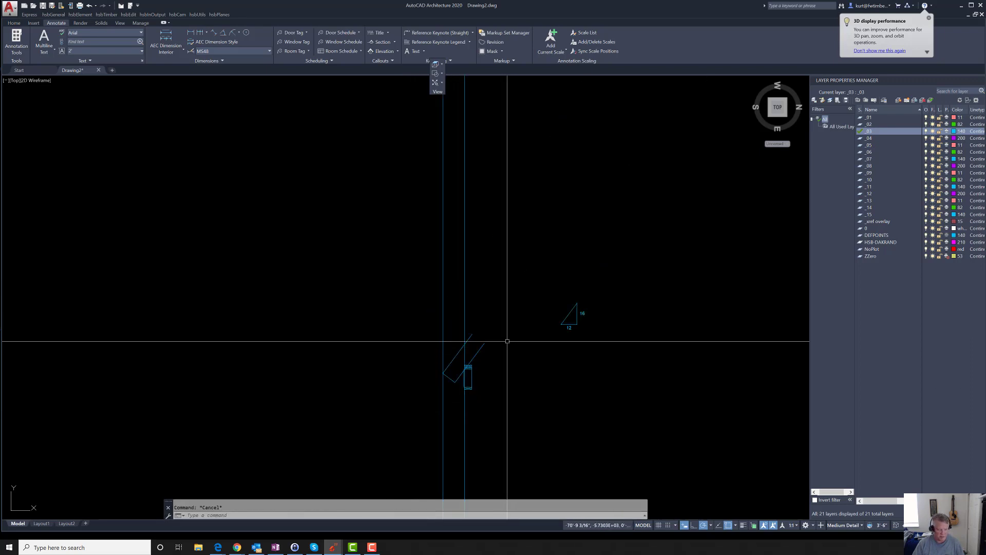
scroll(478, 289, "down", 4)
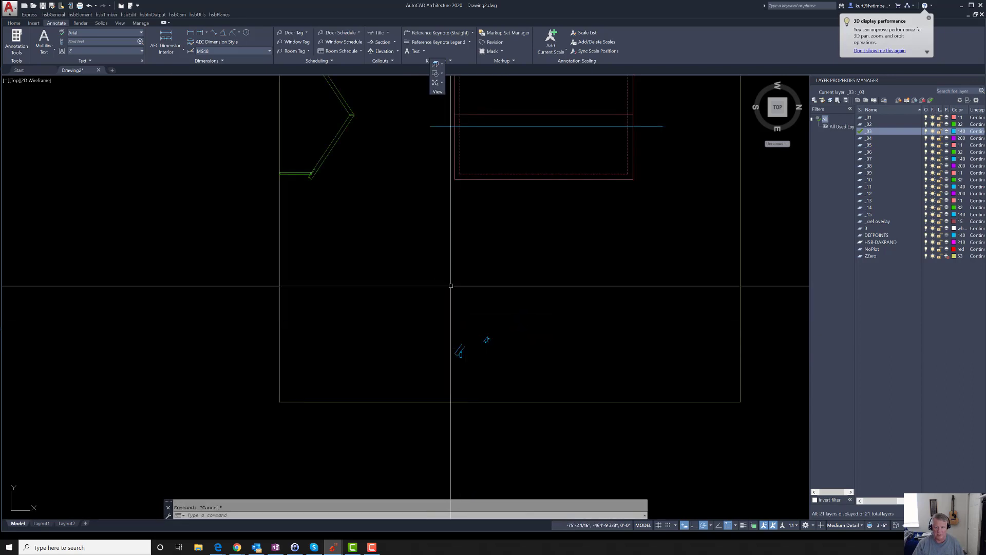
scroll(460, 330, "up", 4)
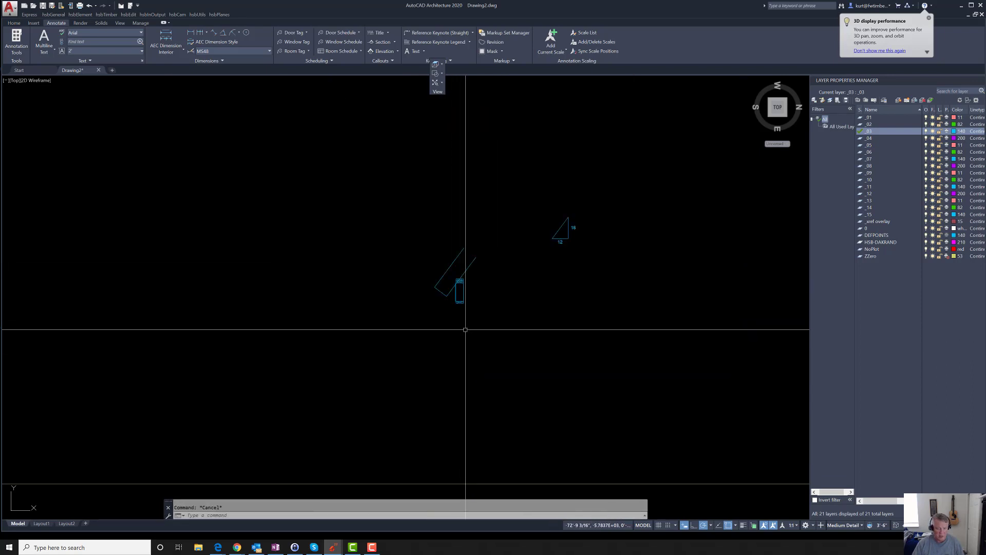
type("s")
key("Return")
left_click(497, 323)
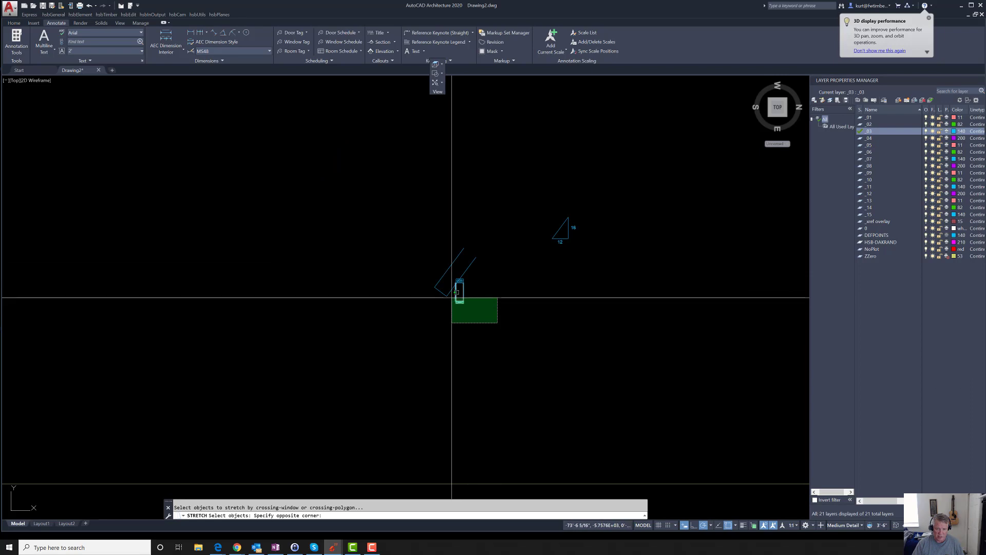
left_click(453, 299)
left_click(463, 303)
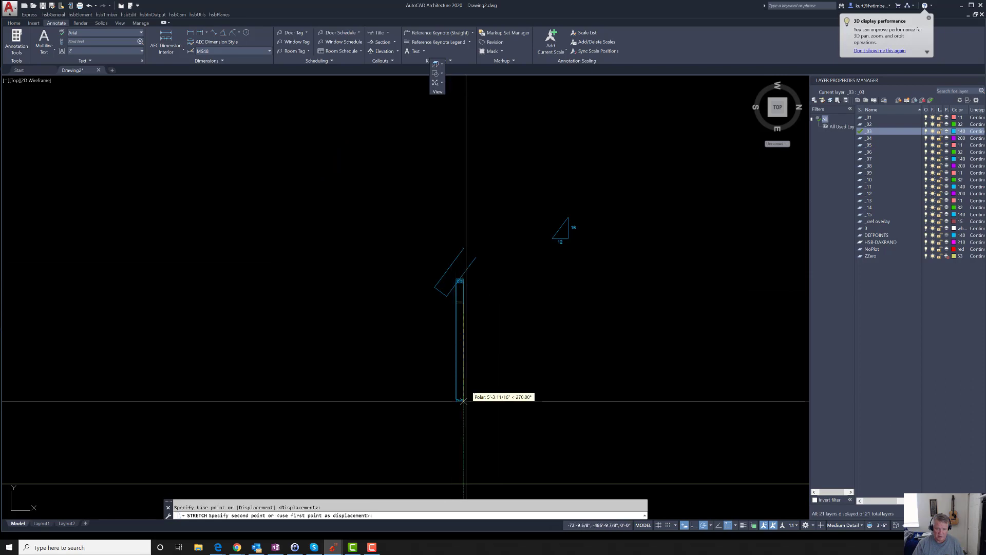
key("Escape")
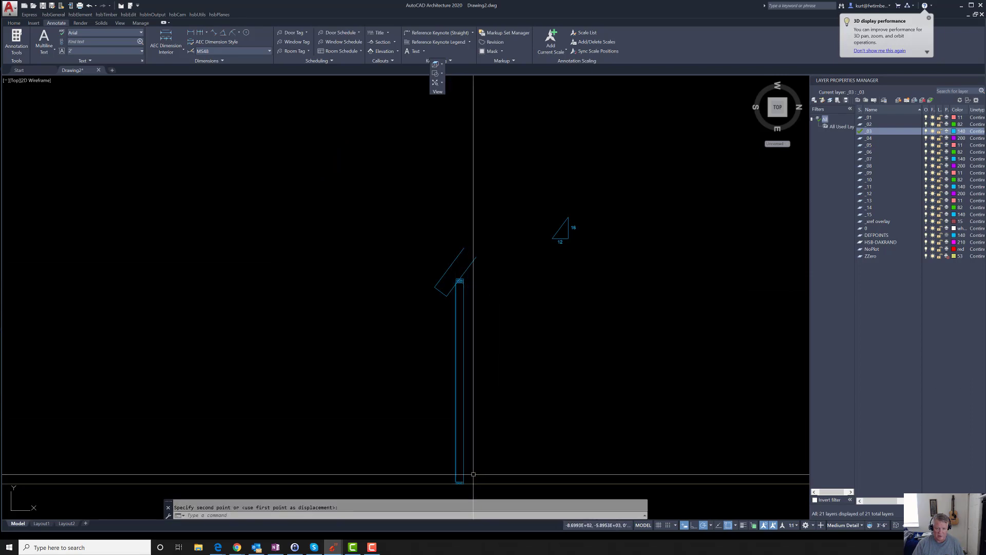
Offset the large reference rectangle inward by the green section's wall height, 8'-0 3/4"
scroll(466, 484, "down", 5)
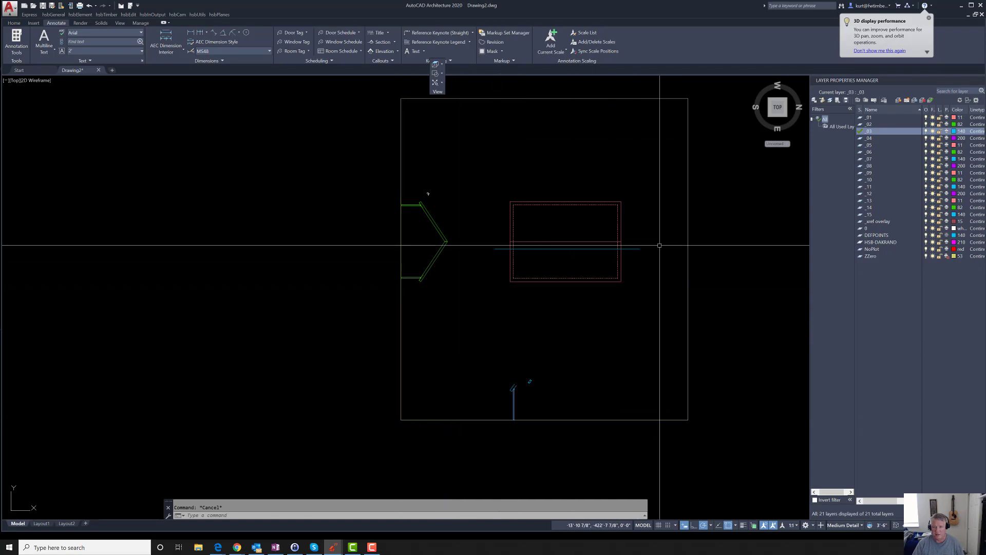
scroll(413, 206, "up", 8)
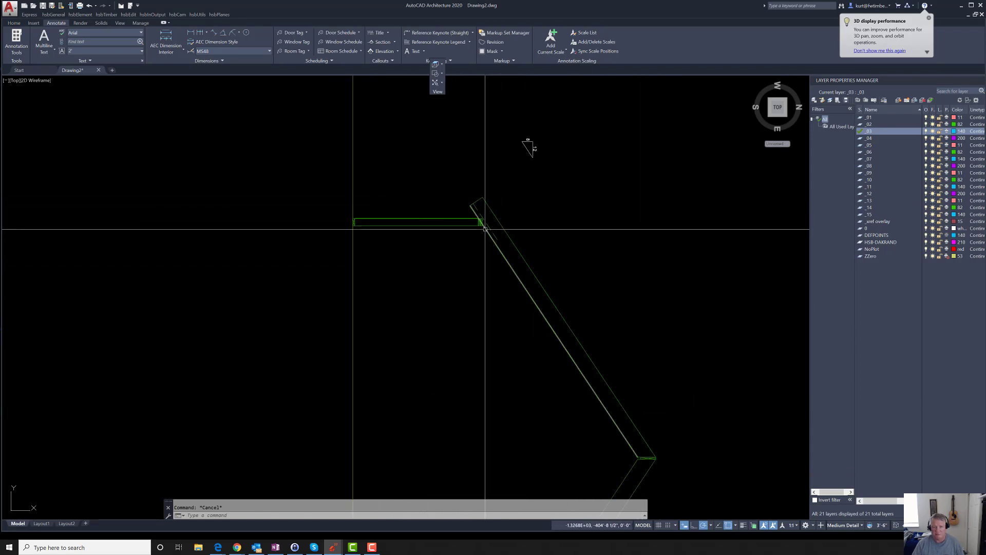
scroll(479, 225, "up", 6)
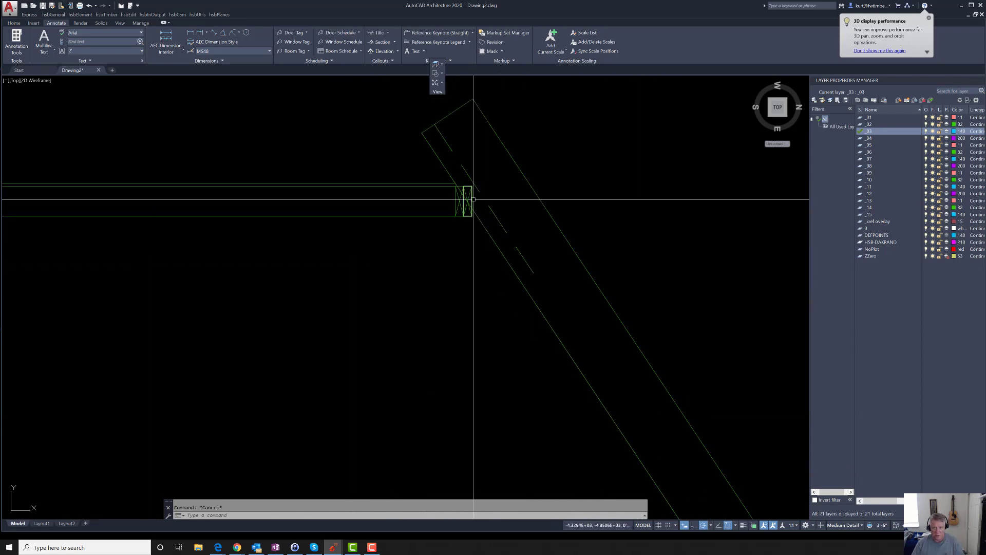
scroll(467, 199, "down", 6)
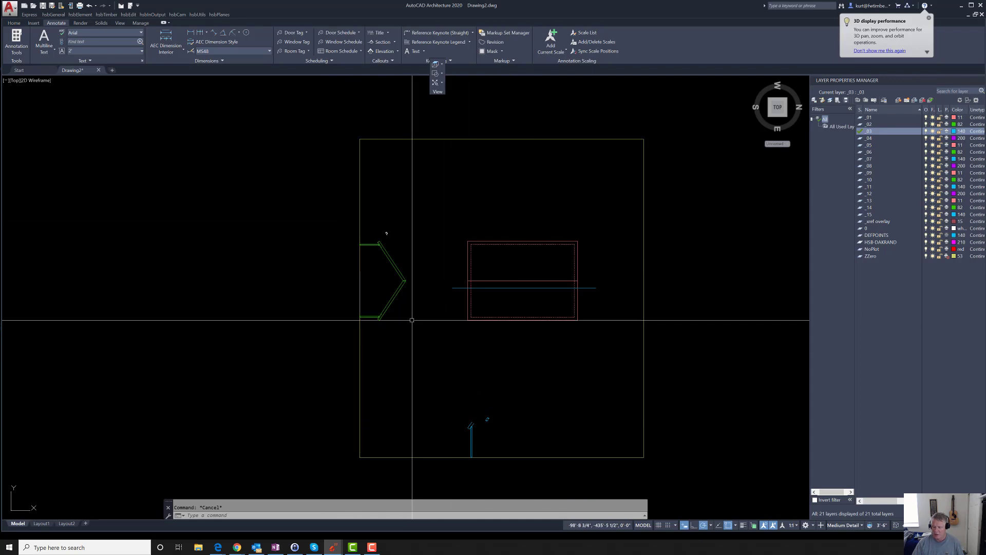
scroll(379, 321, "up", 4)
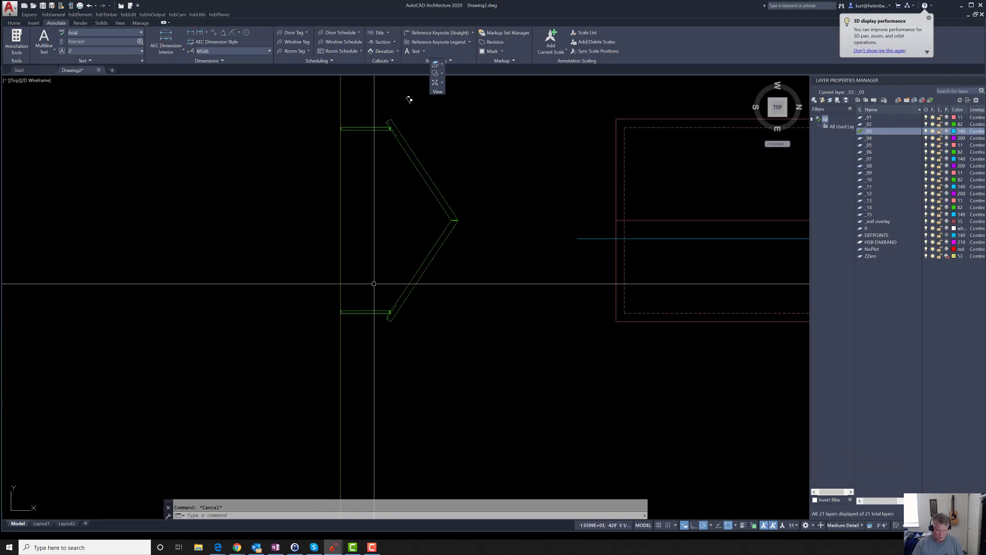
type("v")
key("Return")
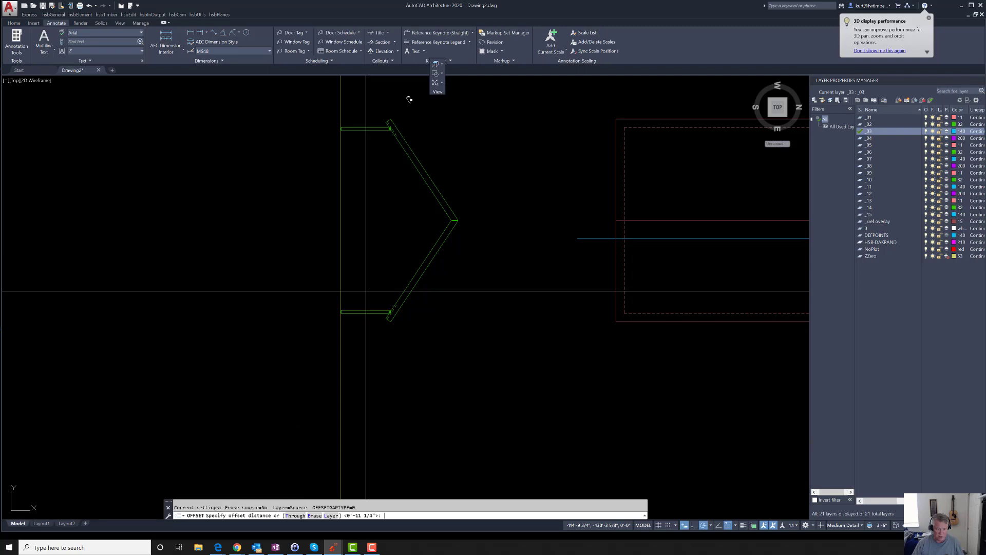
scroll(403, 330, "up", 6)
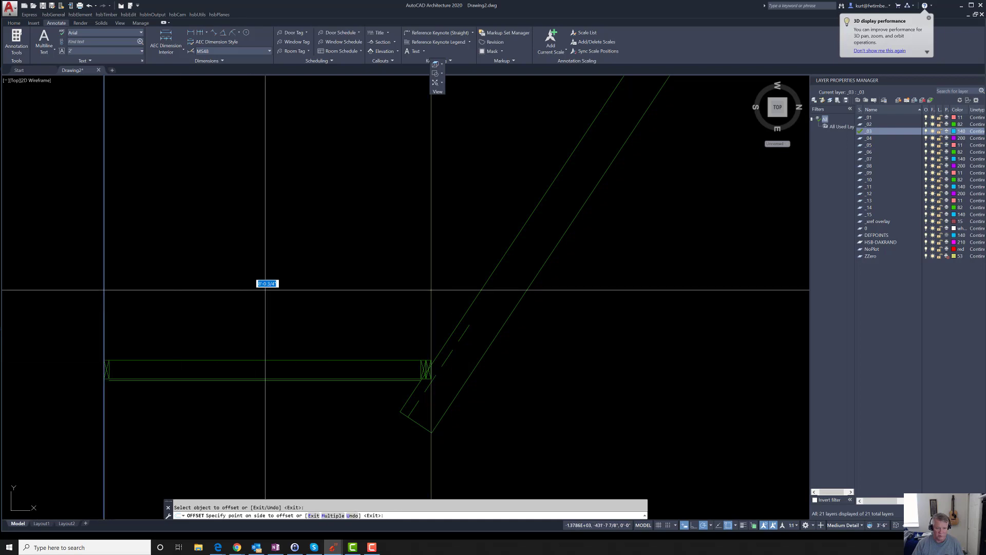
key("Escape")
scroll(414, 363, "down", 5)
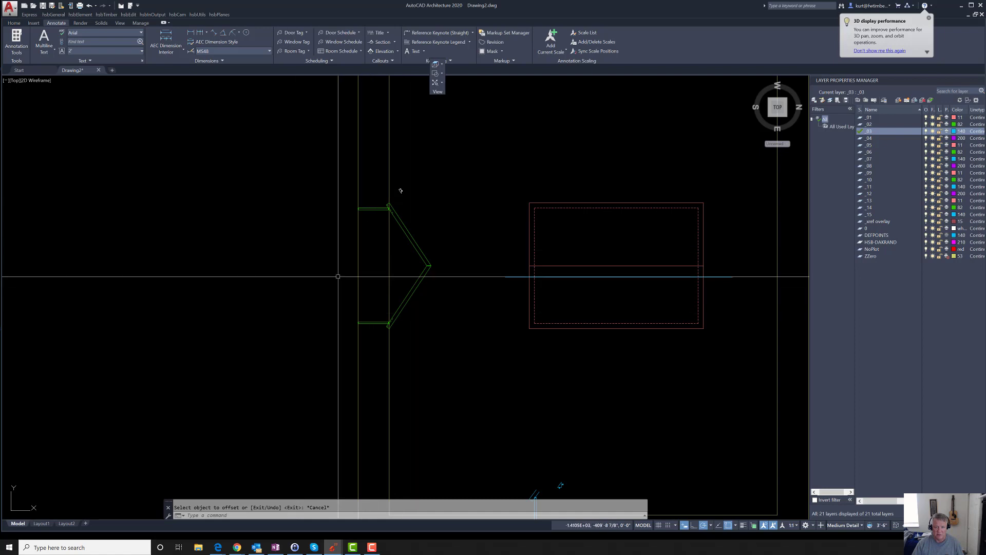
scroll(299, 246, "down", 2)
scroll(365, 348, "down", 2)
scroll(365, 349, "up", 8)
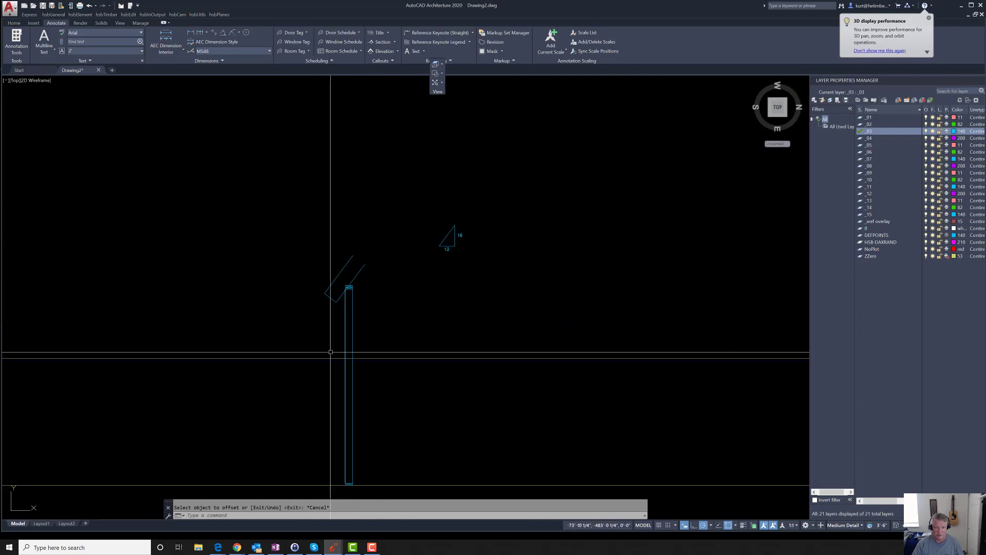
key("Escape")
left_click(434, 315)
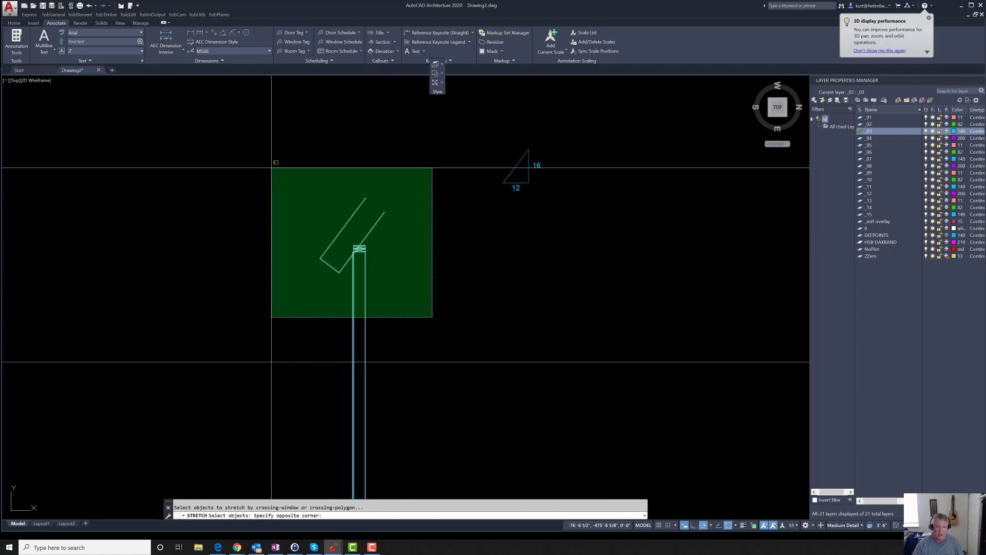
key("Escape")
Erase the inner rectangle that was offset at the wall height
scroll(476, 374, "down", 8)
type("e")
key("Return")
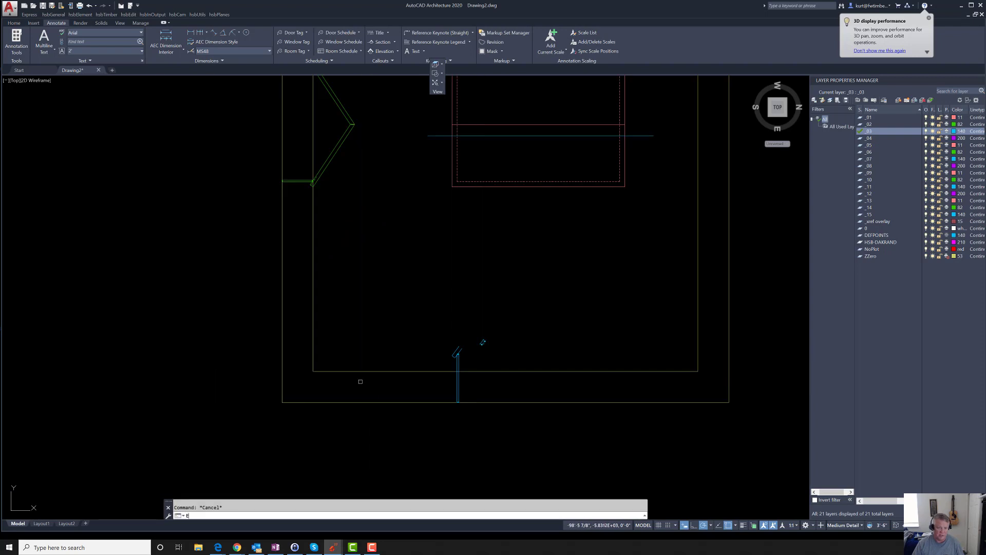
left_click(362, 382)
left_click(343, 342)
key("Escape")
Offset the large reference rectangle inward by the distance from the wall's base to the green rafter's outer tail corner
scroll(326, 236, "down", 4)
scroll(340, 269, "up", 8)
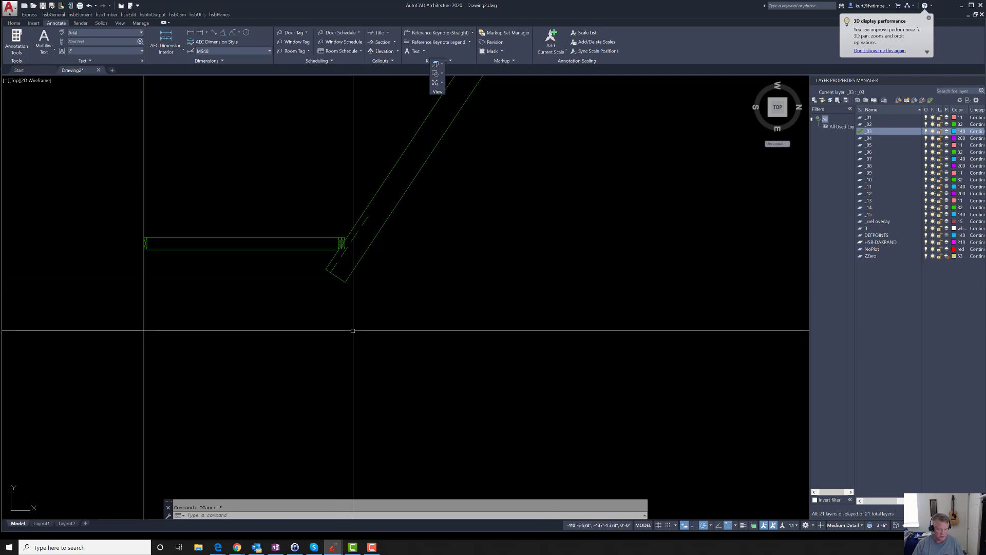
type("o")
key("Return")
left_click(347, 282)
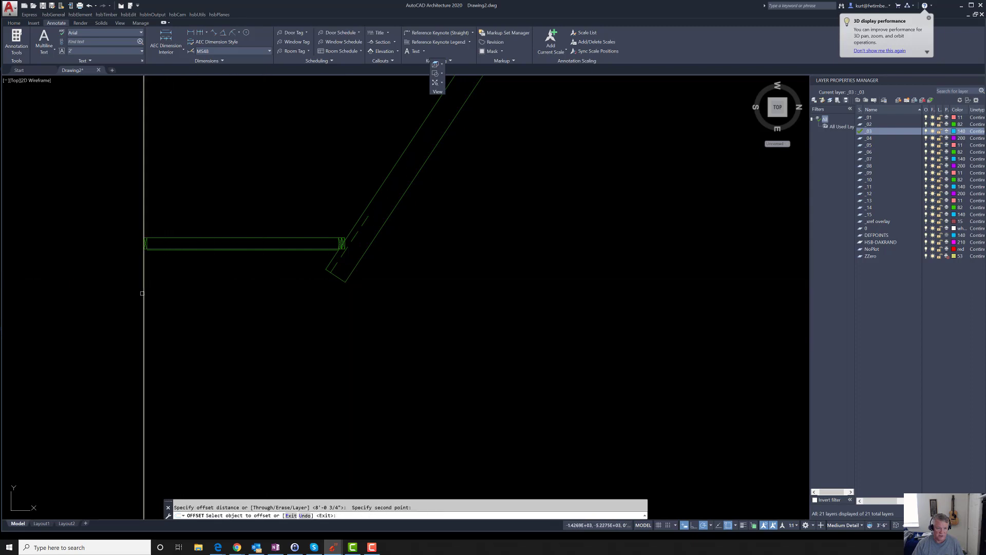
left_click(144, 294)
left_click(286, 302)
key("Escape")
scroll(344, 286, "up", 10)
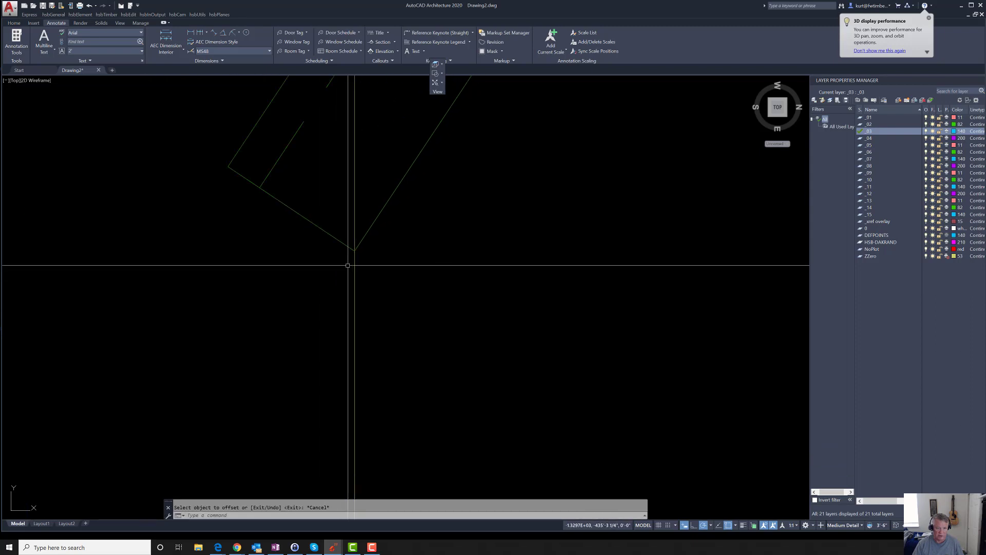
Stretch the 16/12 wall's top and rafter tail straight down so the outer tail corner lands on the offset rectangle's line
scroll(376, 216, "down", 10)
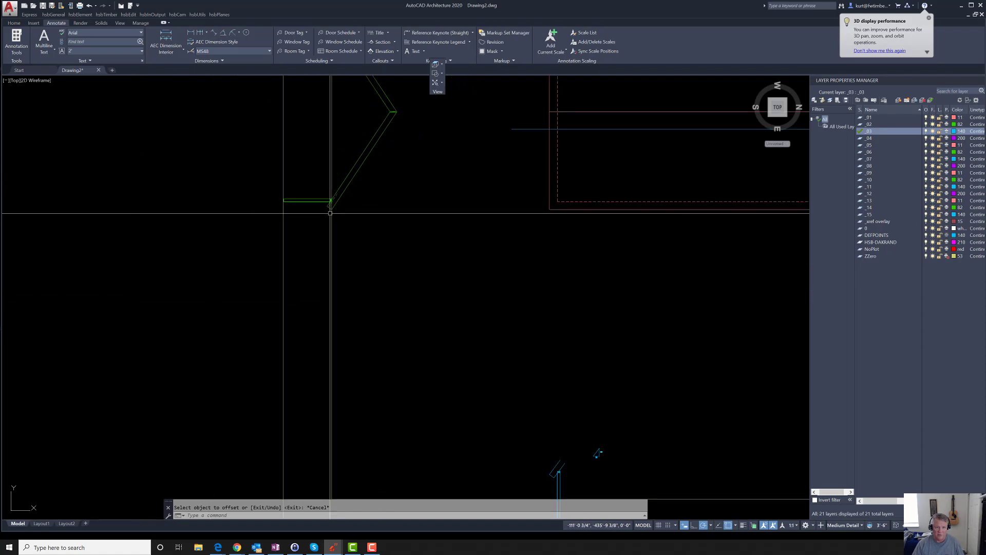
scroll(369, 290, "up", 10)
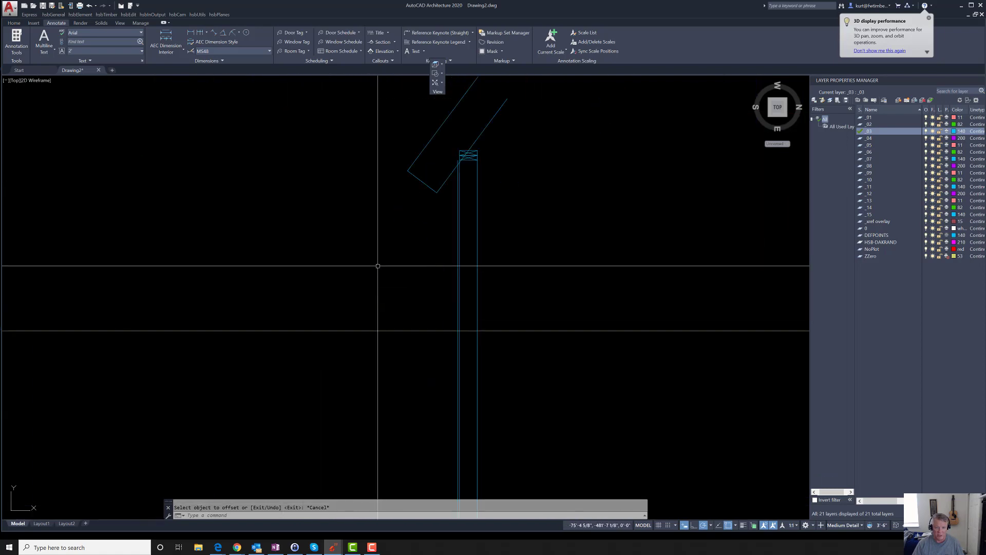
type("s")
key("space")
left_click(557, 273)
scroll(433, 229, "down", 4)
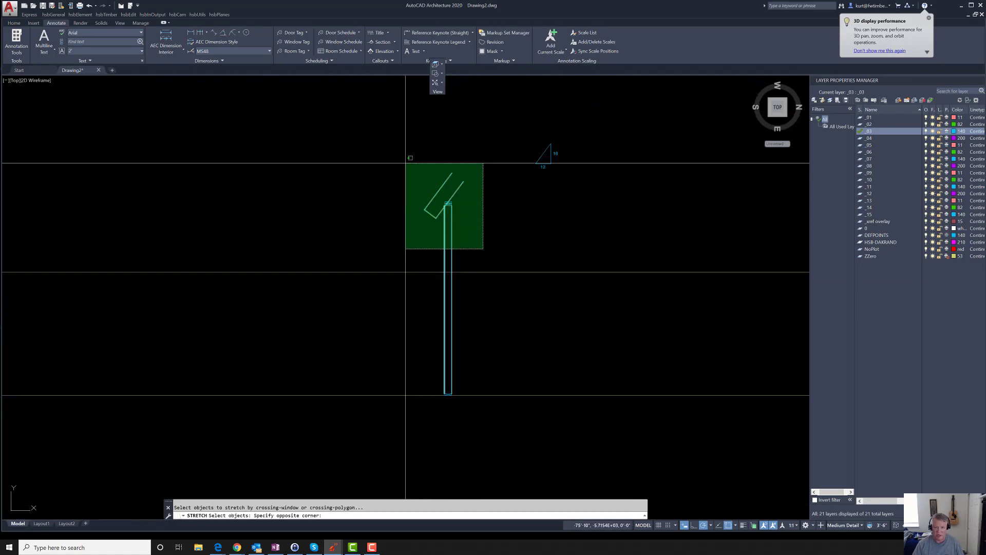
left_click(399, 176)
left_click(424, 209)
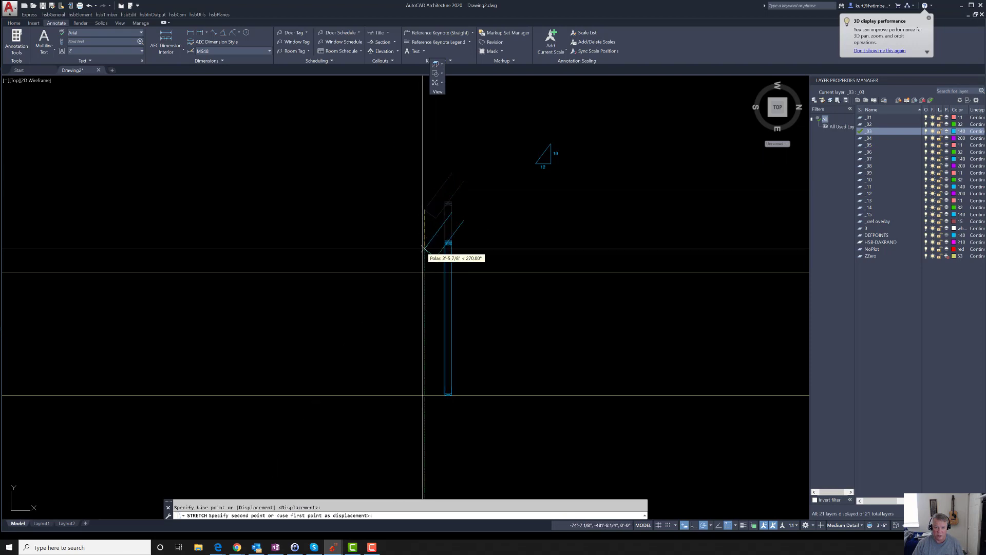
key("Escape")
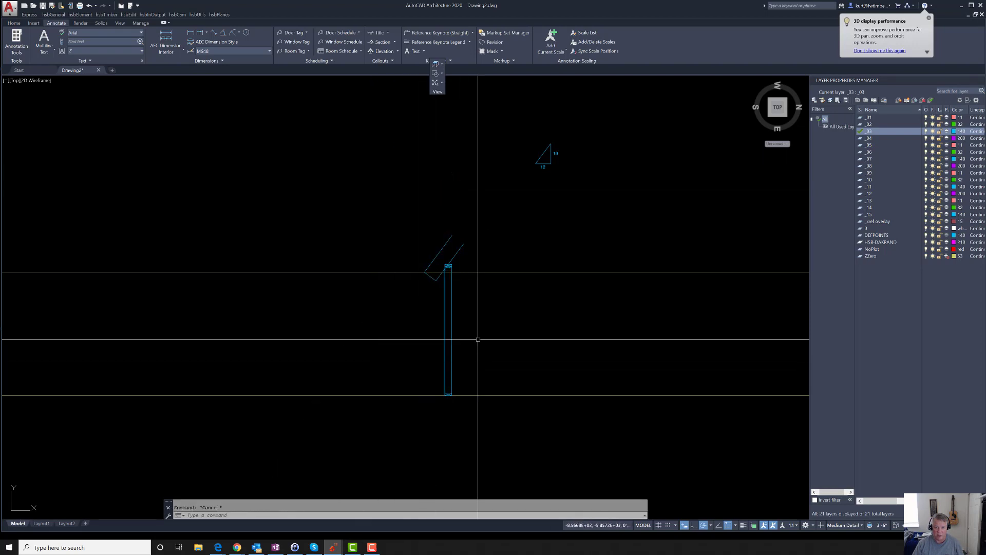
Erase the inner offset rectangle used to align the rafter tail heights
scroll(464, 282, "up", 3)
scroll(465, 284, "up", 2)
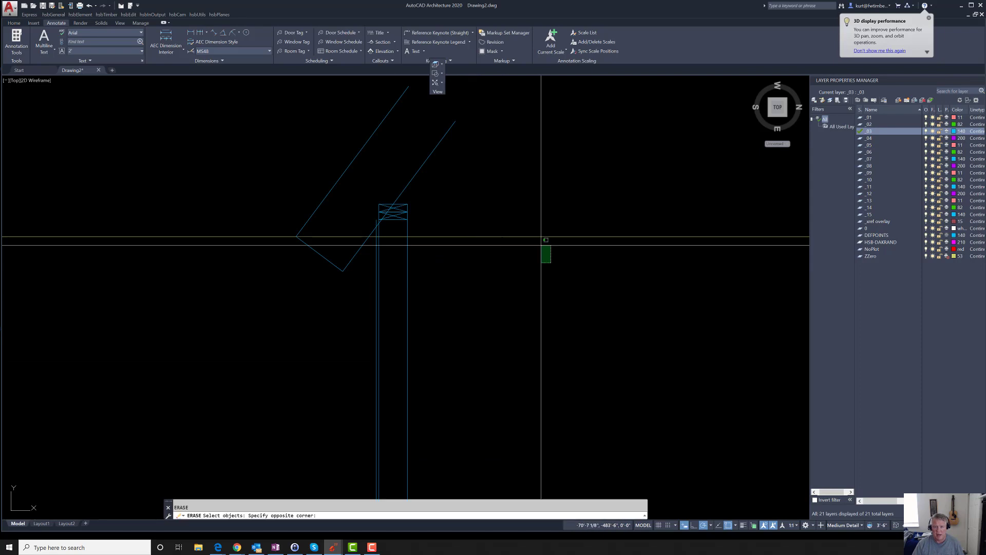
scroll(426, 241, "down", 5)
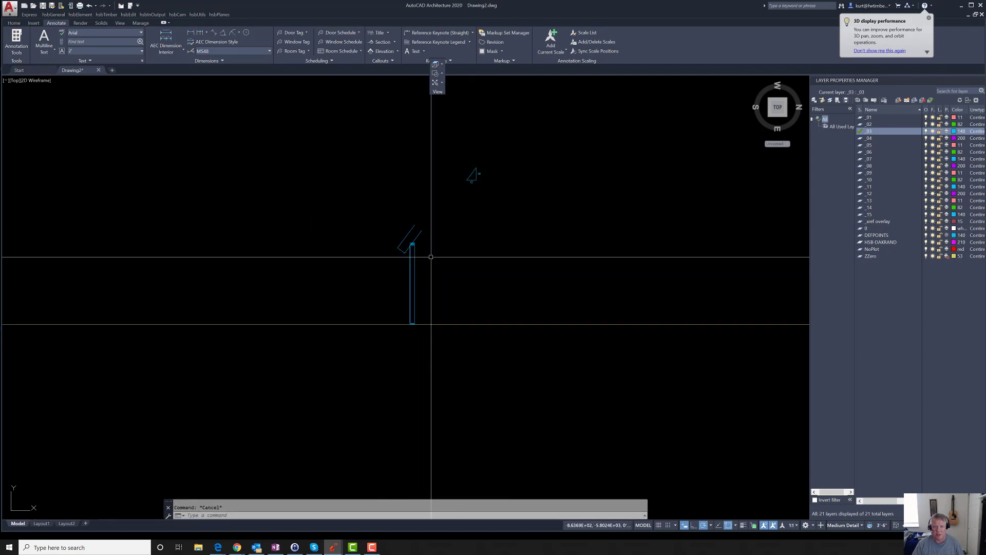
Compare where the rafter meets the wall's top plates in the 16/12 section and in the green section
scroll(486, 296, "down", 4)
scroll(459, 275, "up", 8)
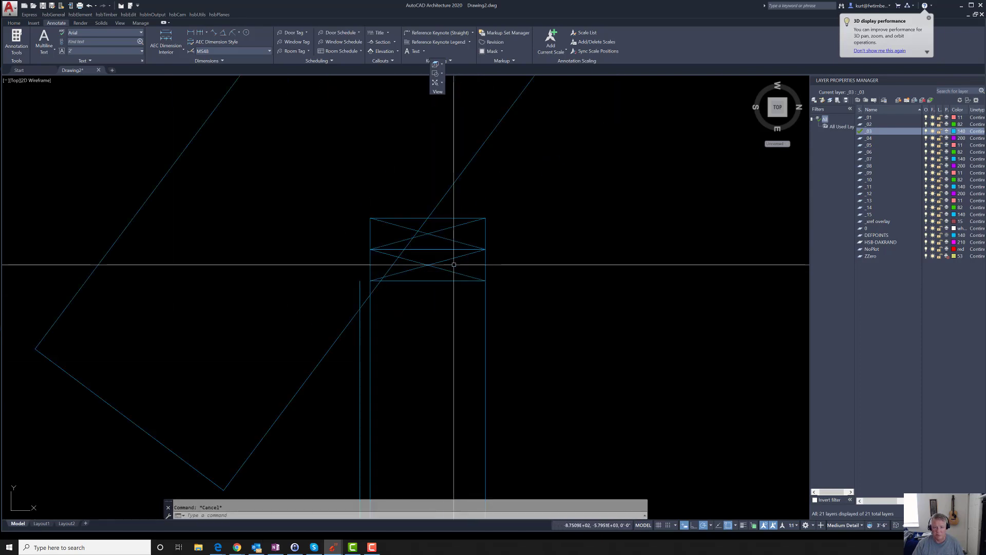
scroll(463, 262, "down", 6)
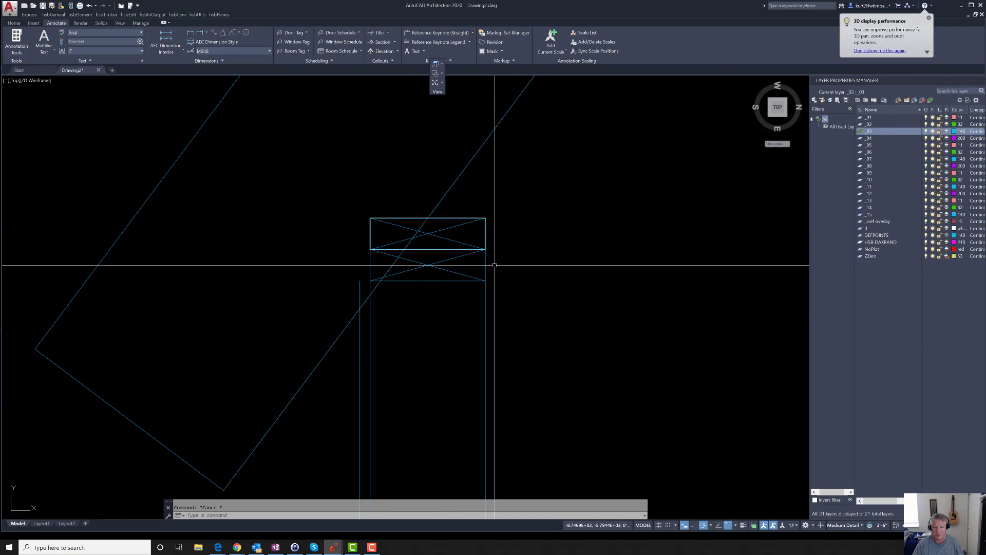
scroll(425, 345, "down", 2)
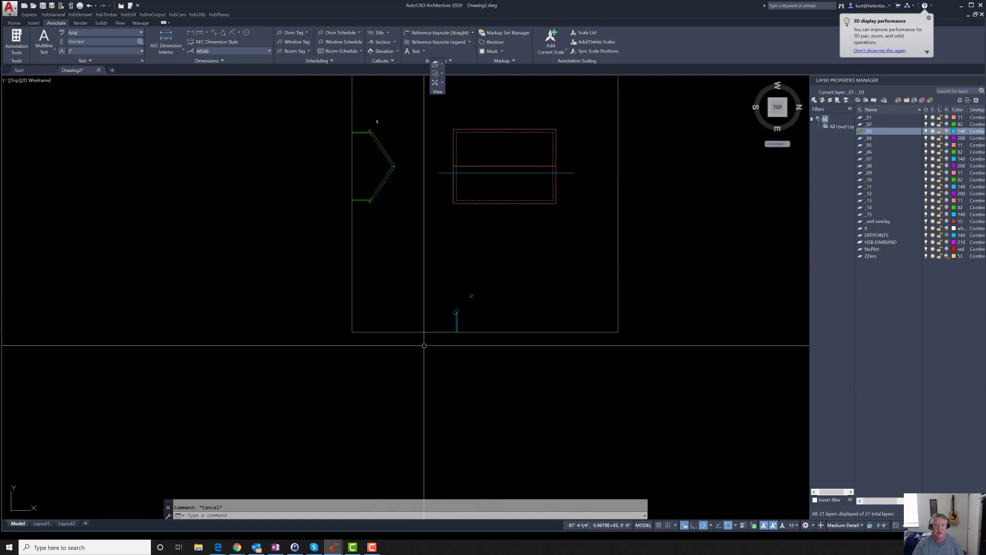
scroll(356, 221, "up", 6)
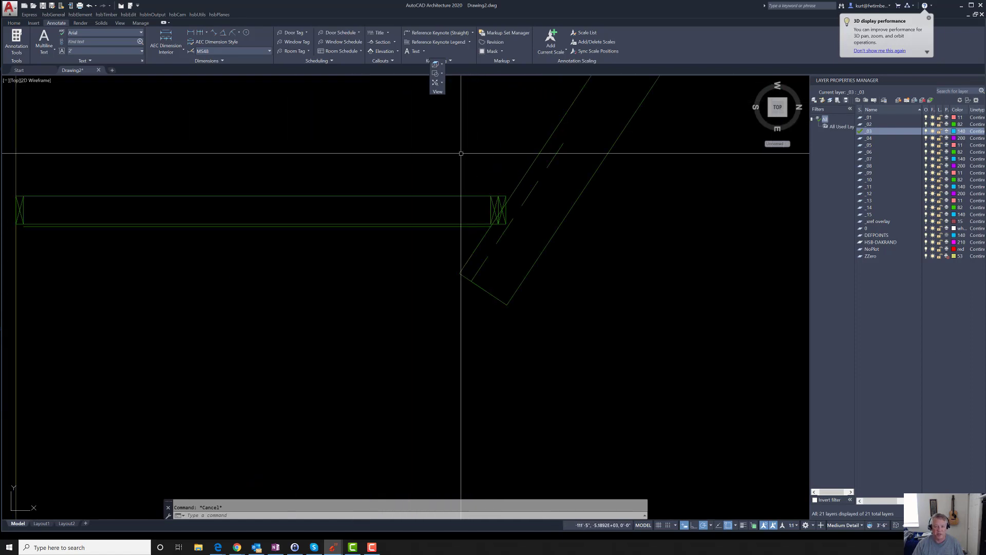
Offset the large reference rectangle inward by the green section's wall height, from the wall's base to the top plate's corner
type("o")
key("Return")
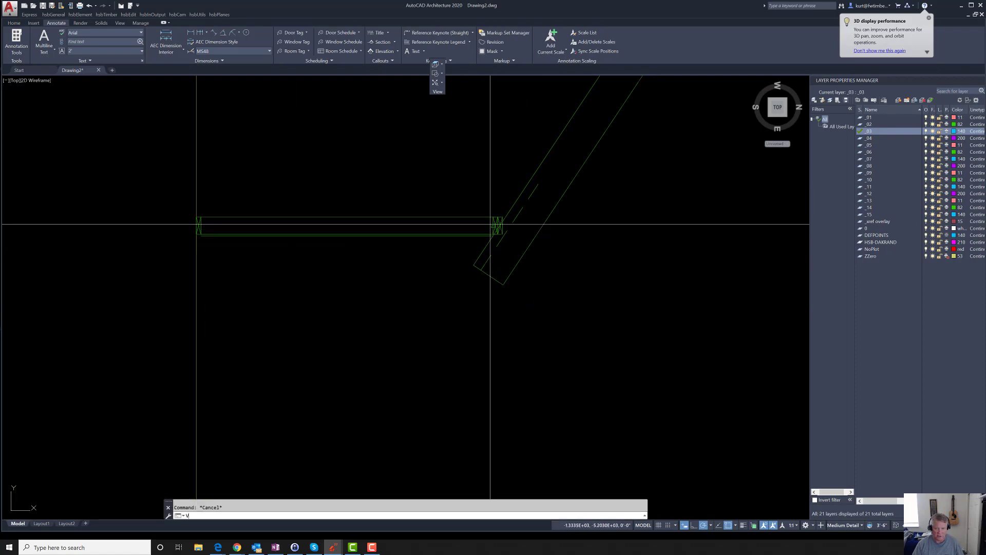
left_click(502, 217)
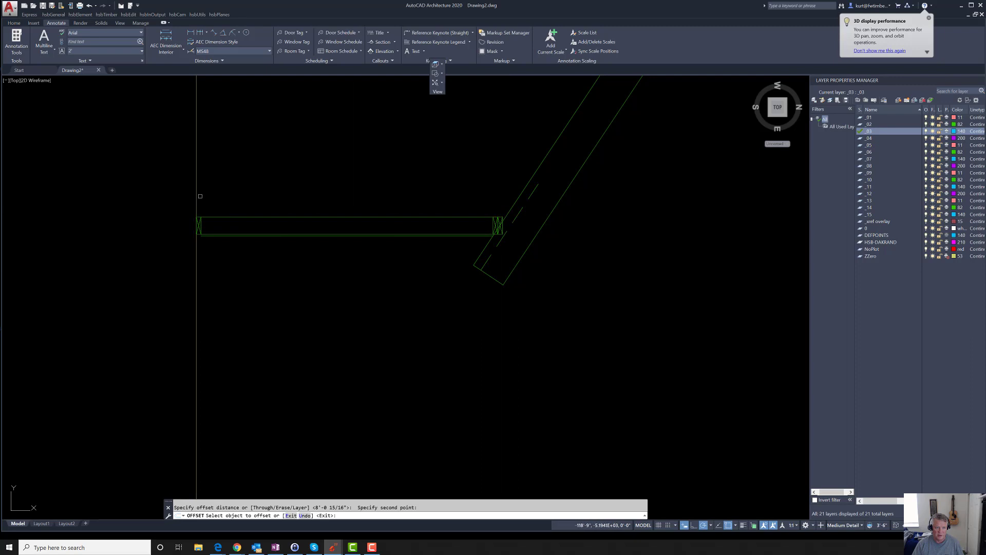
key("Escape")
Compare the inner offset line with the top plates of the green wall and of the 16/12 section's wall
scroll(534, 205, "up", 5)
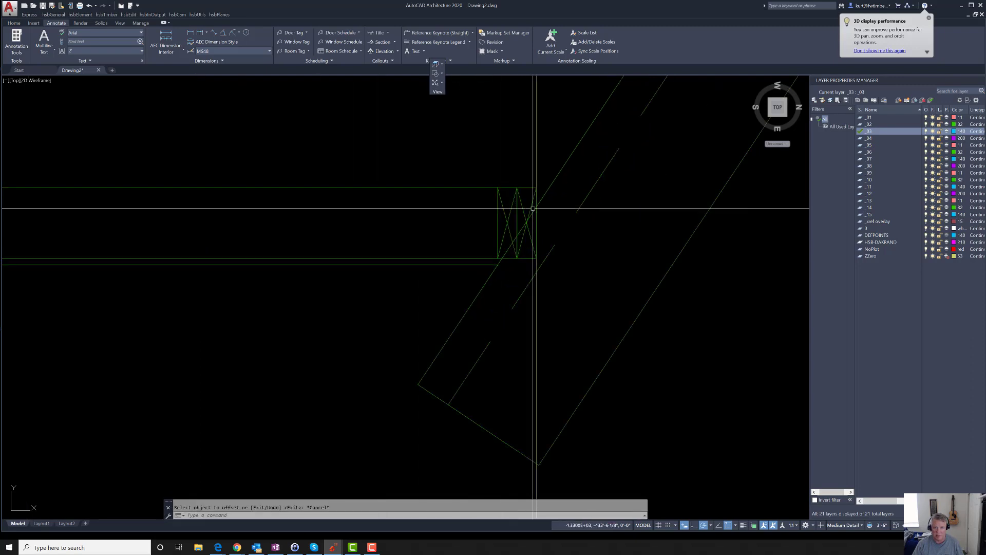
scroll(431, 178, "down", 15)
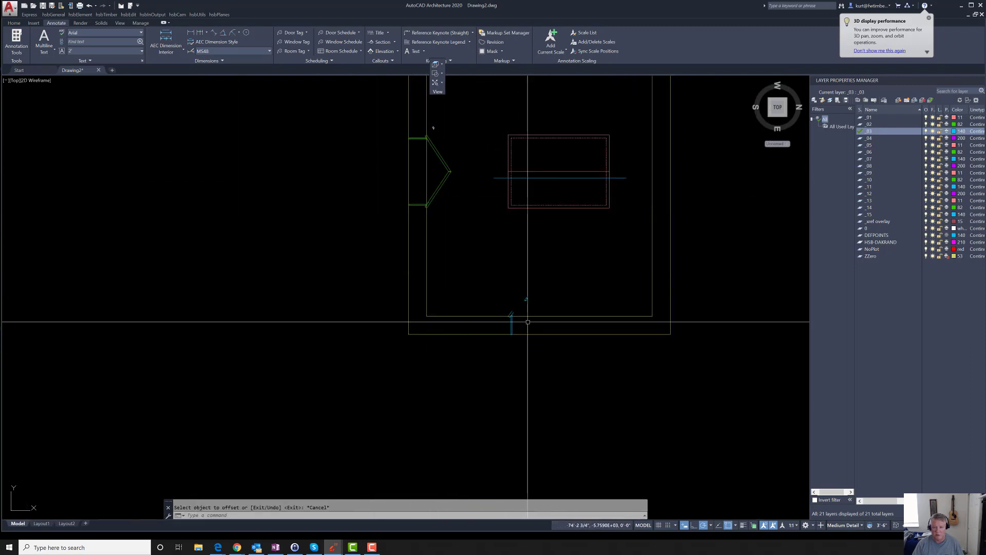
scroll(512, 317, "up", 6)
scroll(492, 312, "up", 8)
scroll(359, 342, "up", 2)
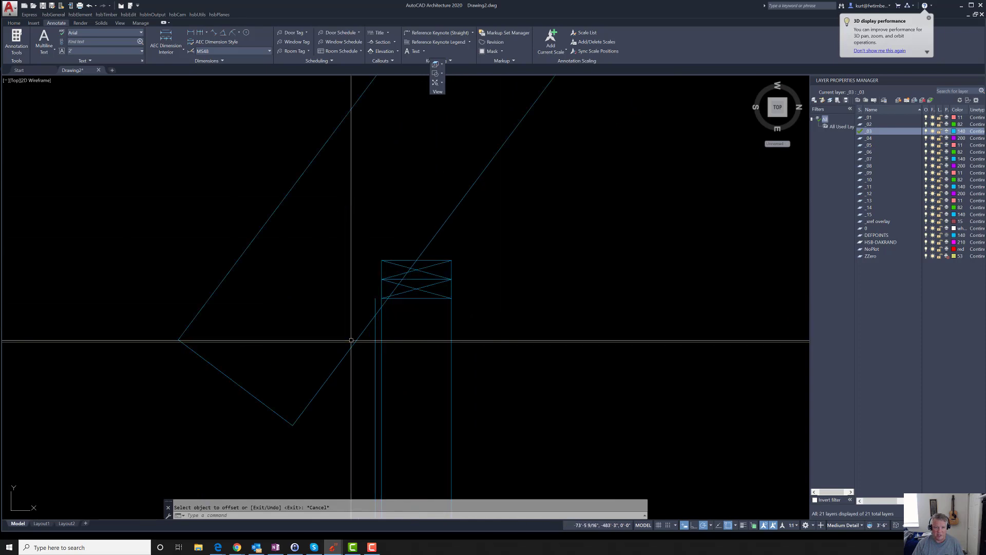
scroll(567, 312, "down", 4)
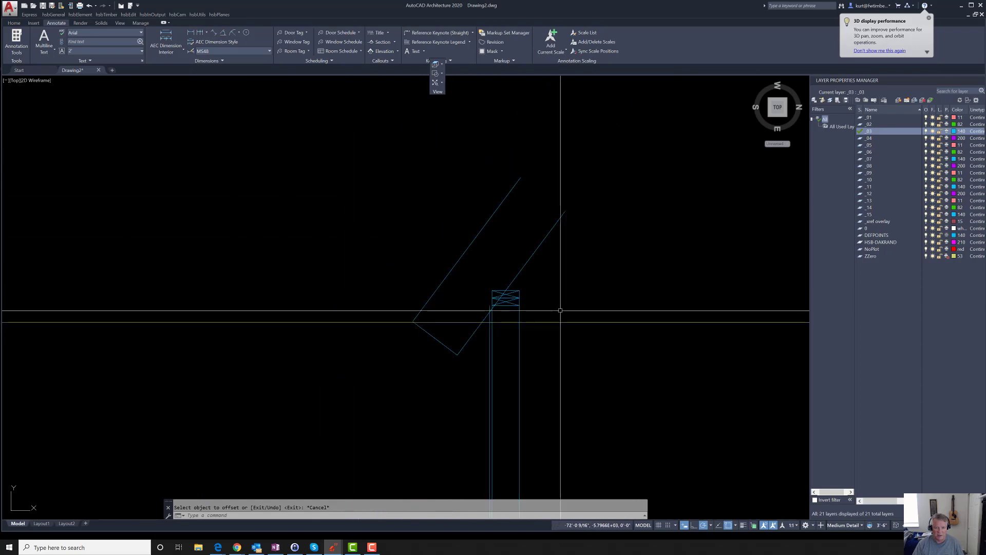
scroll(519, 326, "down", 6)
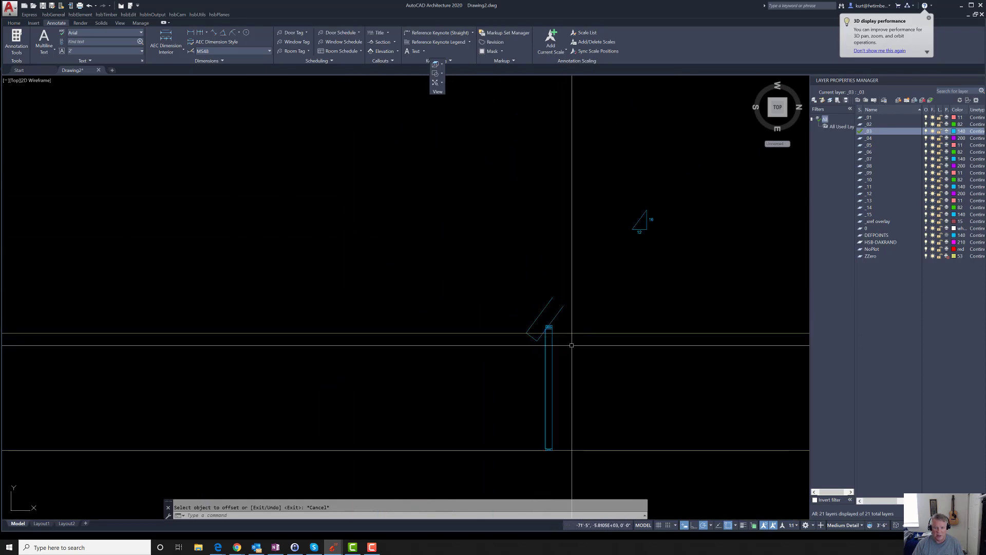
scroll(547, 326, "up", 8)
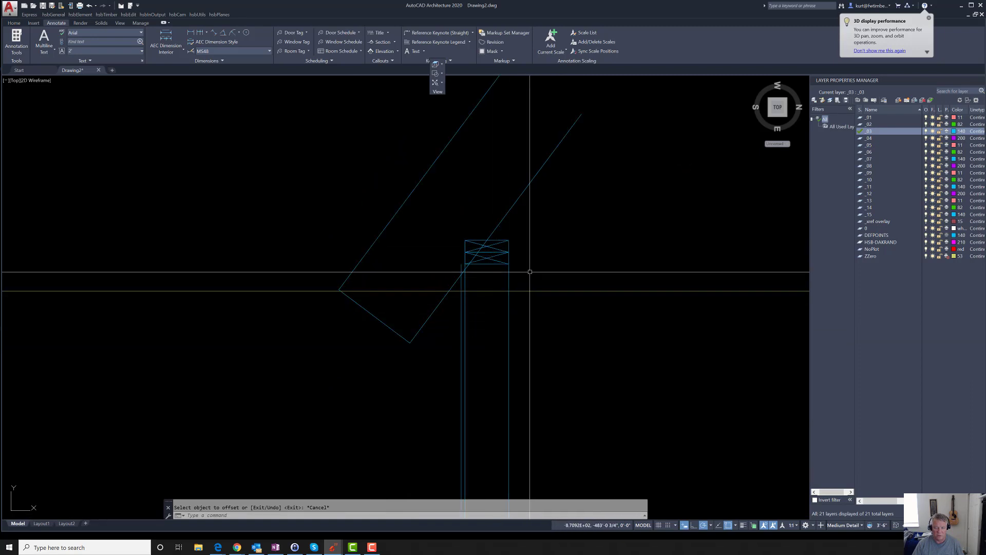
Try to stretch the 16/12 wall's top plates downward without the rafter, and erase the inner offset rectangle
key("Escape")
key("Return")
left_click(545, 276)
left_click(427, 220)
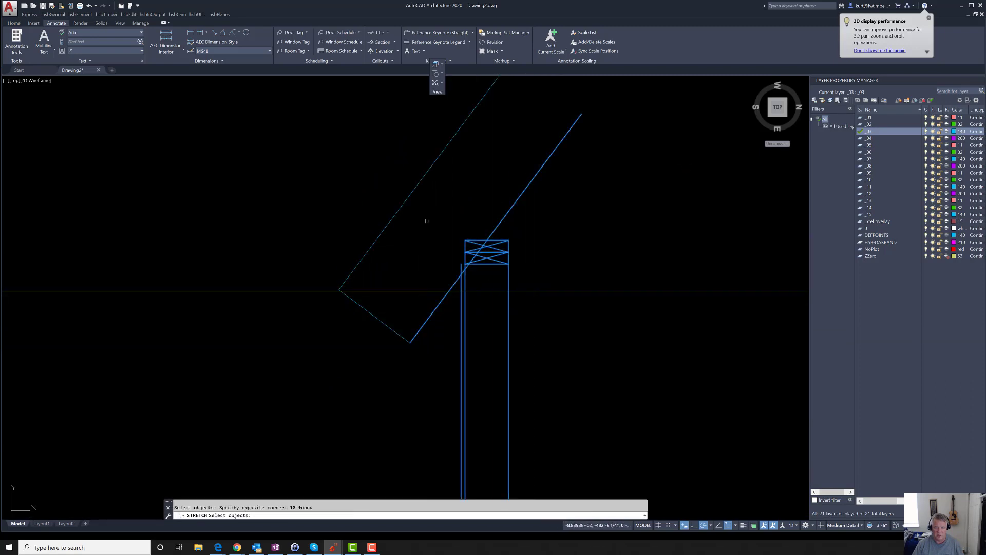
left_click(509, 240)
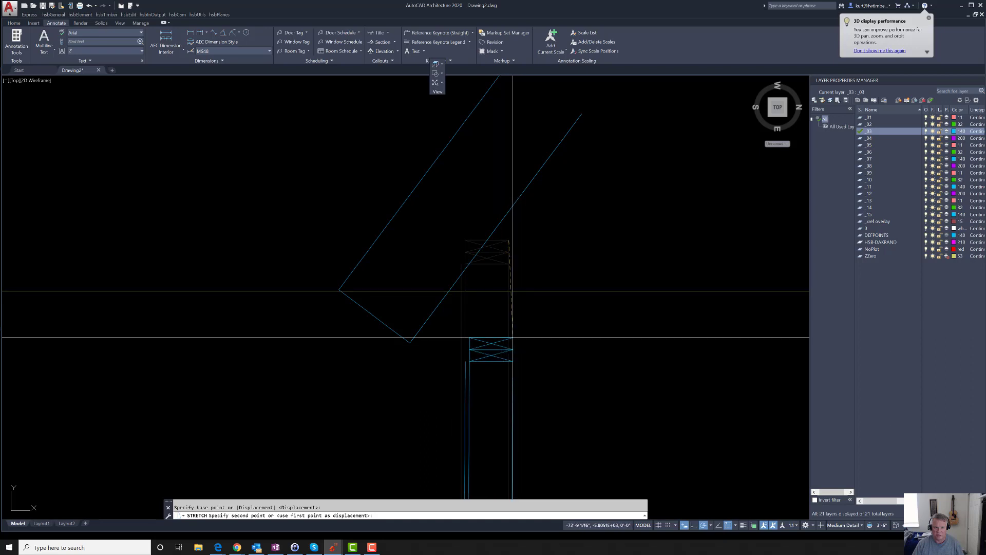
key("Escape")
scroll(519, 311, "down", 2)
scroll(519, 312, "down", 3)
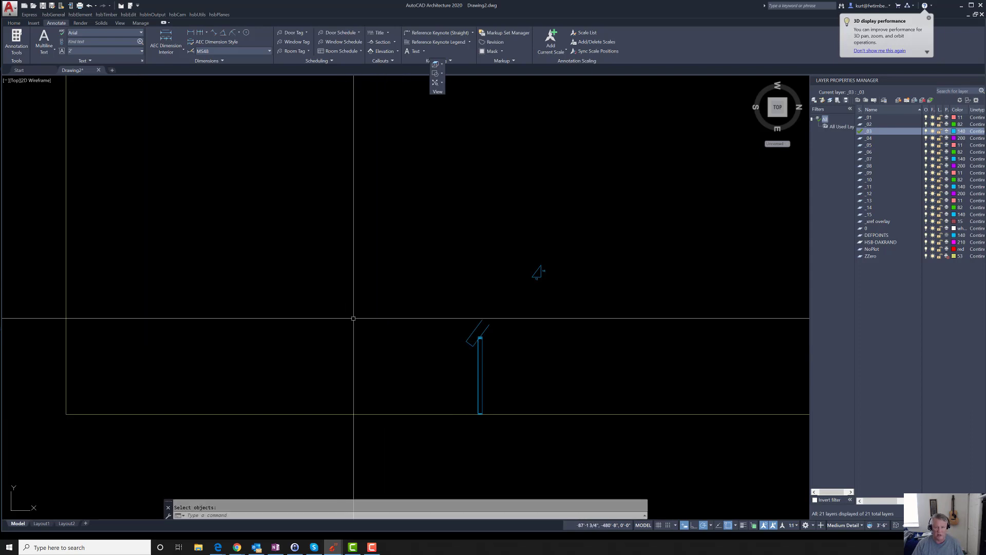
Offset the large reference rectangle inward by a distance picked on the green section's wall
scroll(467, 341, "up", 5)
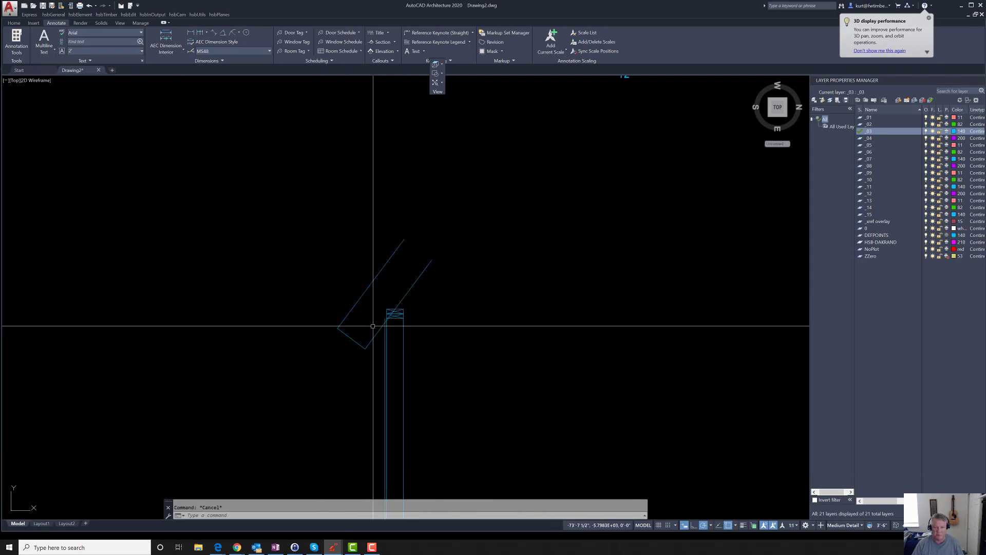
scroll(430, 295, "down", 5)
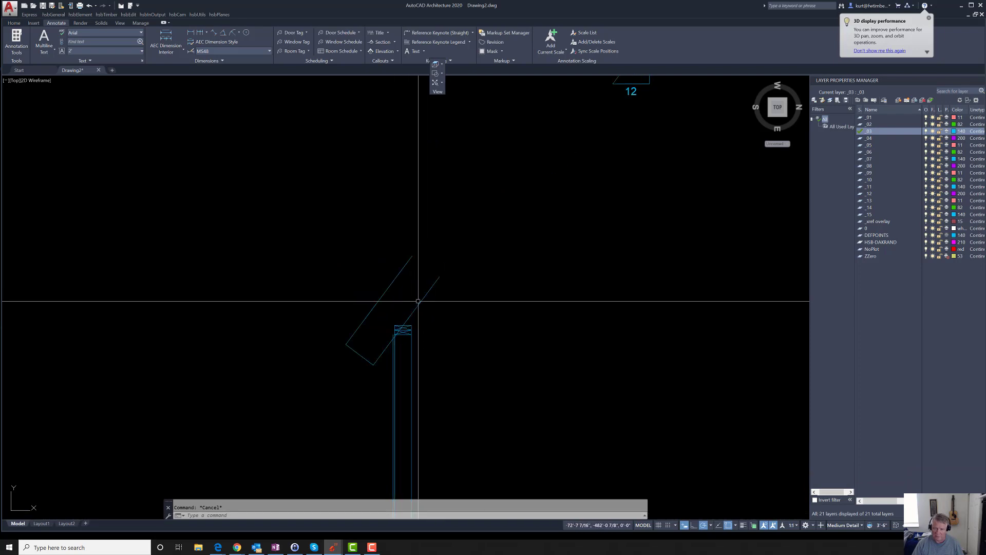
scroll(370, 356, "down", 5)
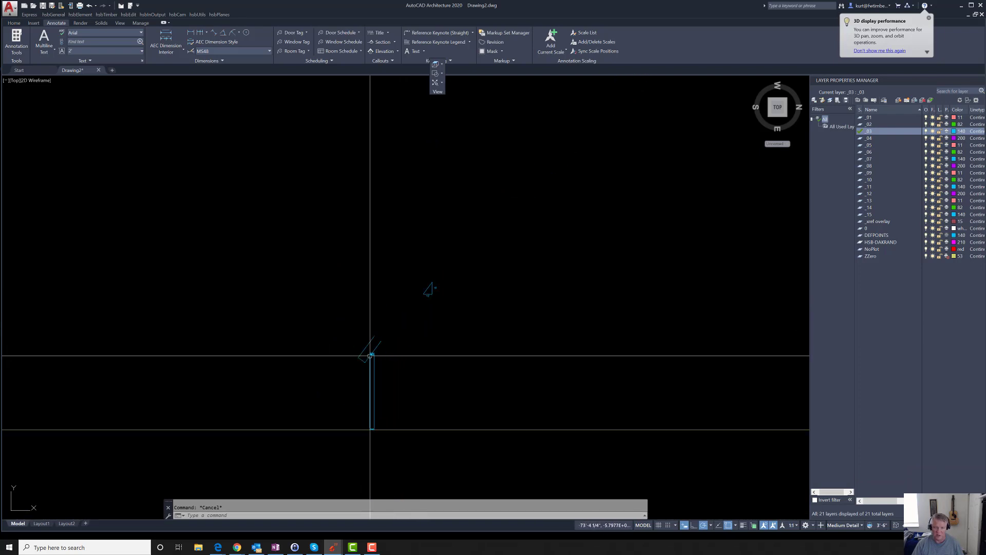
scroll(370, 355, "down", 2)
scroll(276, 185, "up", 6)
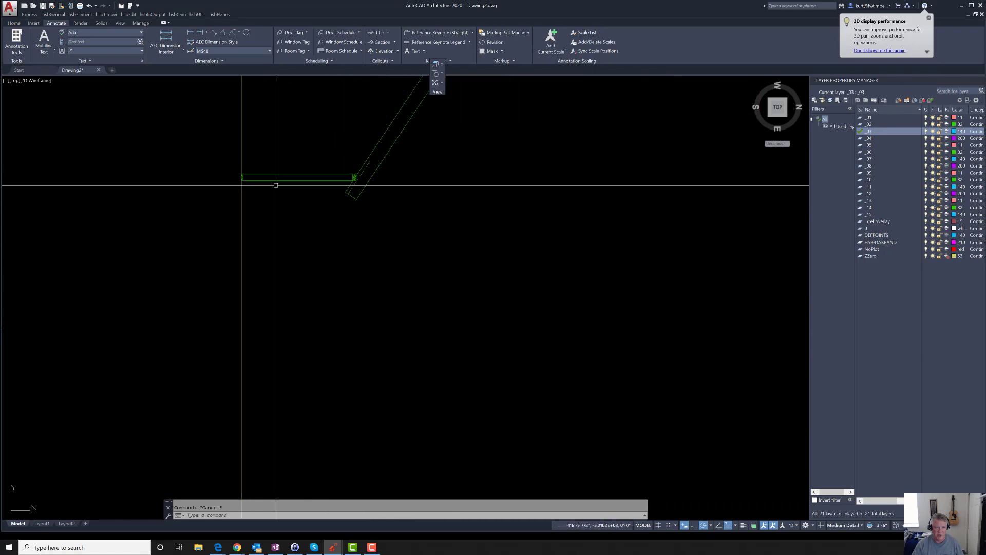
type("V")
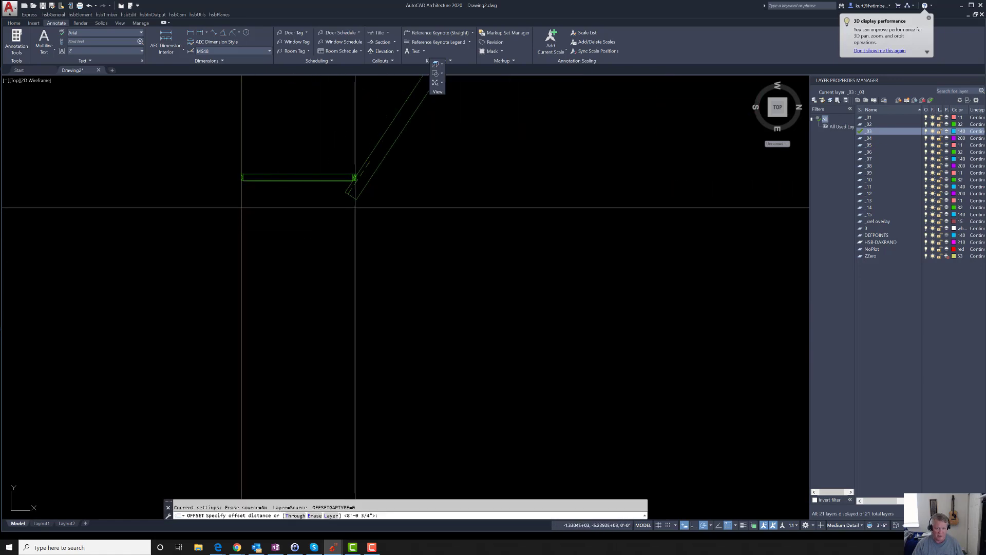
Offset the outer boundary rectangle inward by the eave height picked in the side elevation and compare it with the lower elevation's rafter tail
left_click(357, 199)
left_click(241, 199)
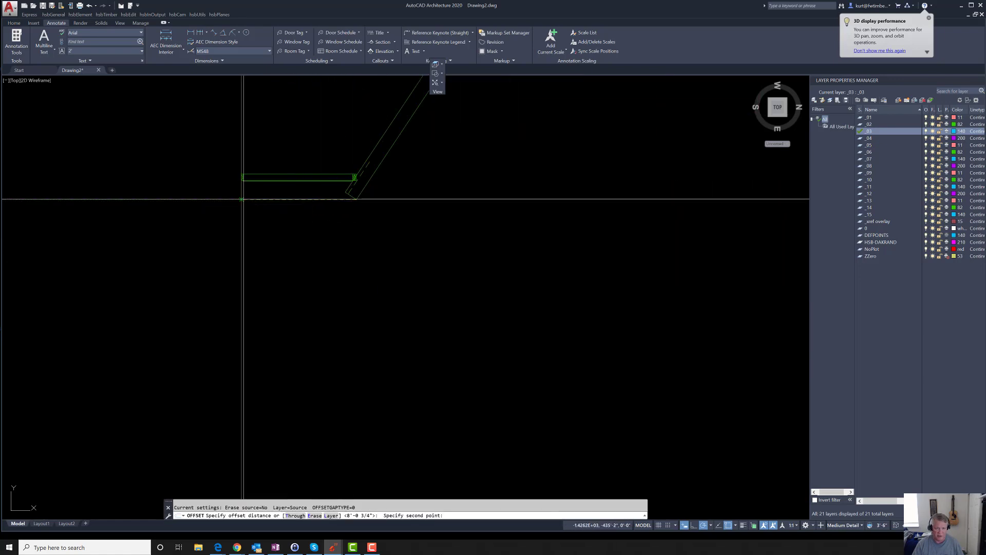
left_click(242, 202)
scroll(357, 210, "down", 3)
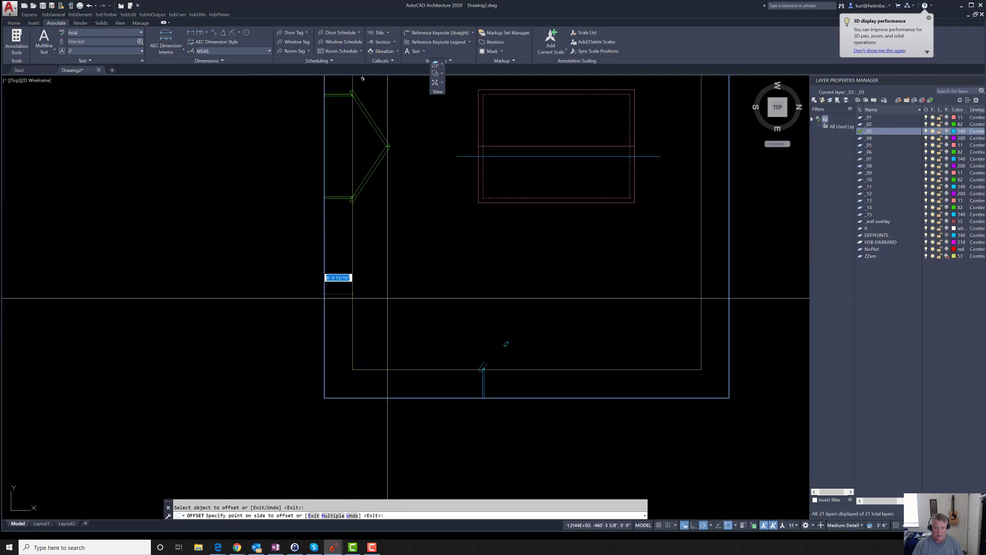
scroll(493, 354, "up", 6)
scroll(528, 345, "up", 8)
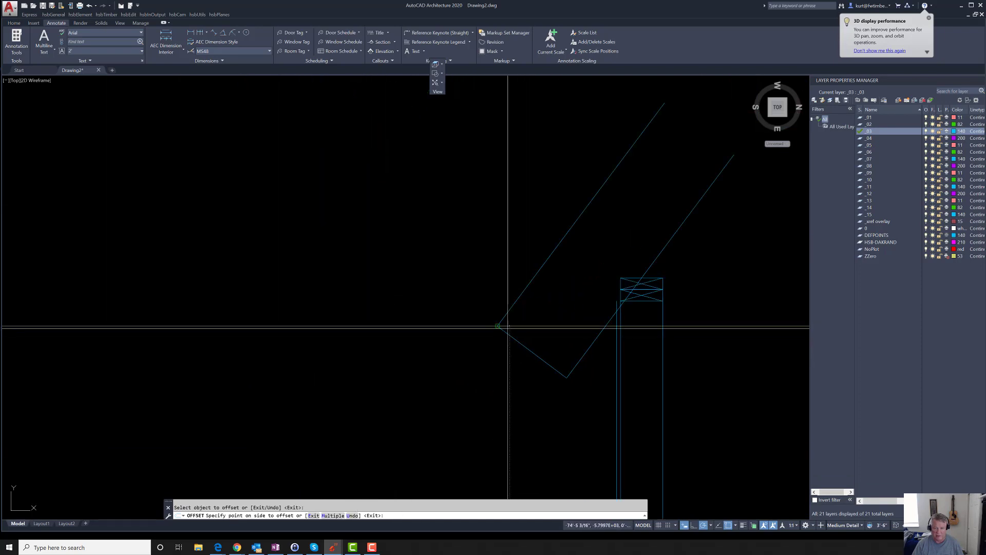
scroll(497, 326, "down", 8)
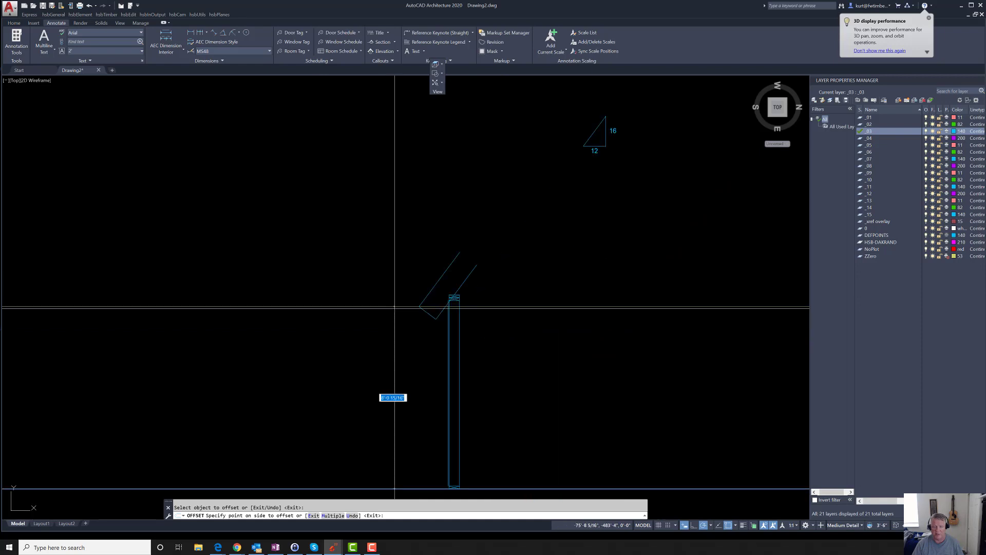
scroll(348, 354, "down", 5)
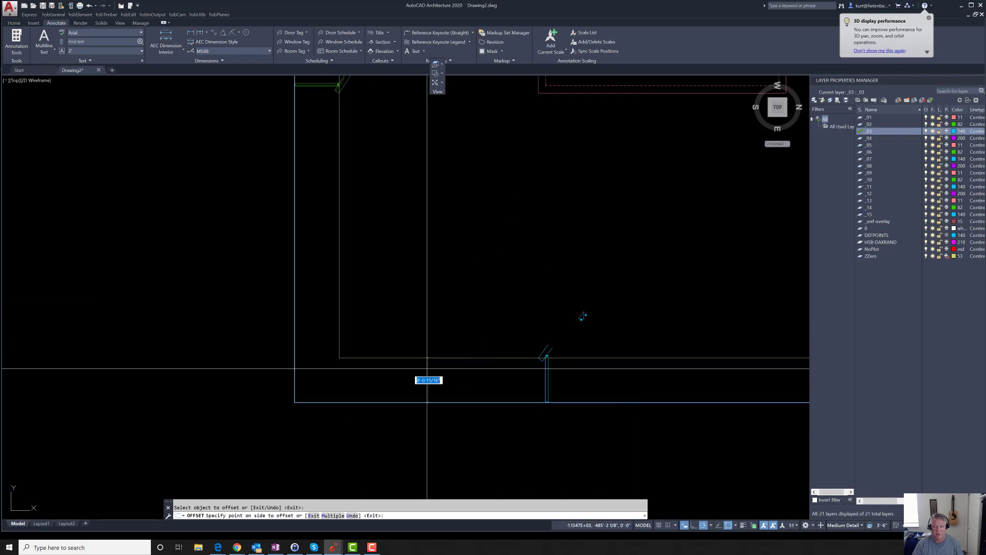
key("Escape")
Erase the inner offset rectangle drawn at eave height
type("e")
key("Return")
left_click(442, 359)
left_click(424, 349)
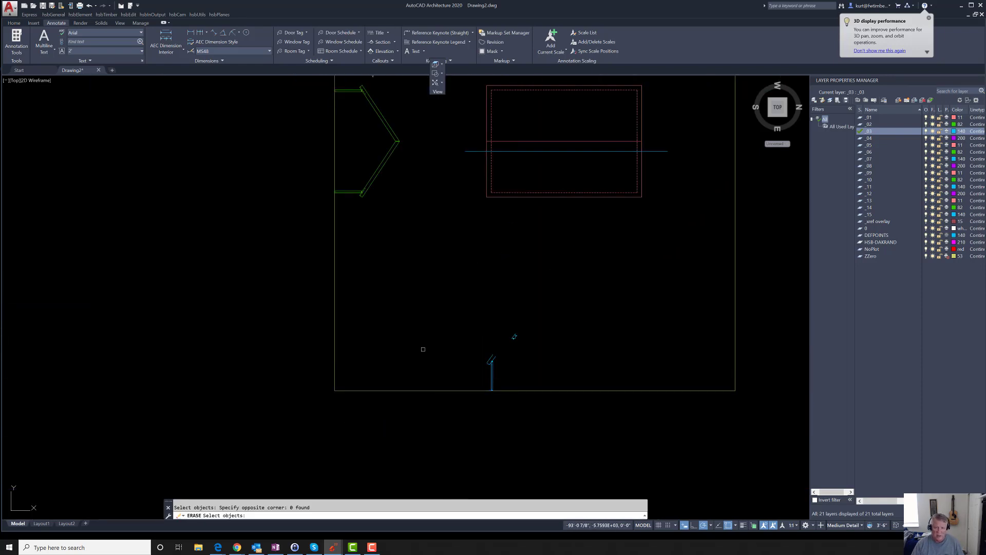
key("Escape")
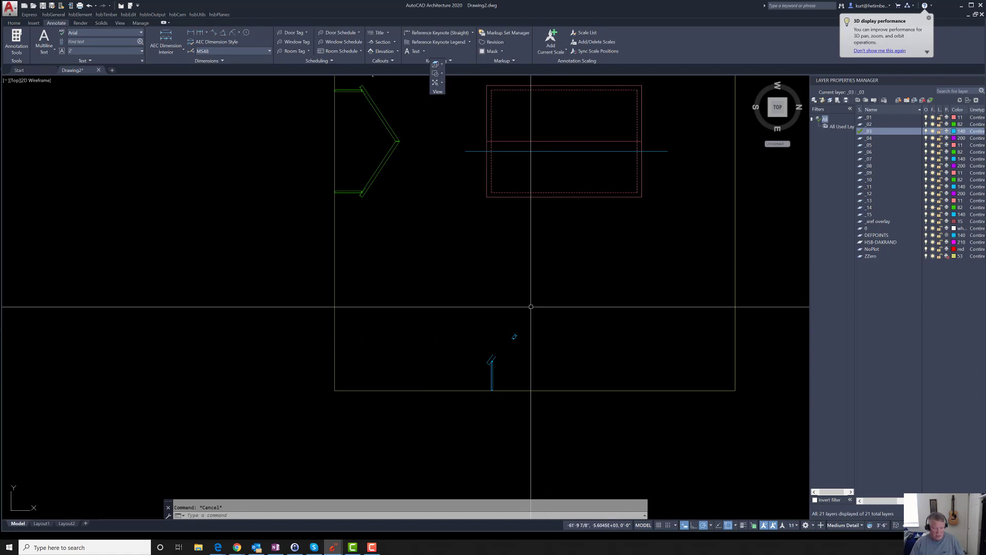
Move the 12/16 roof slope triangle close to the outer side of the rafter in the lower elevation
type("m")
key("Return")
key("Return")
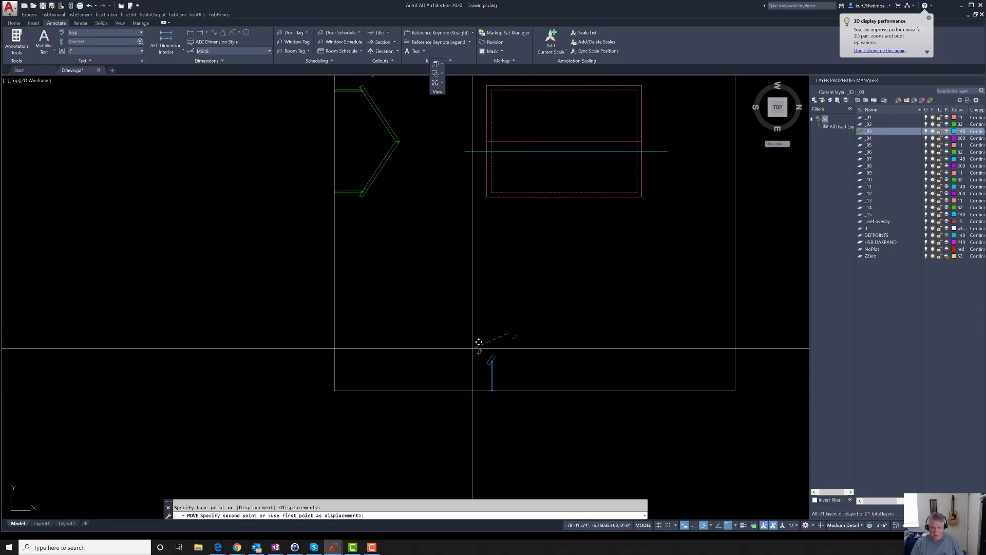
key("Escape")
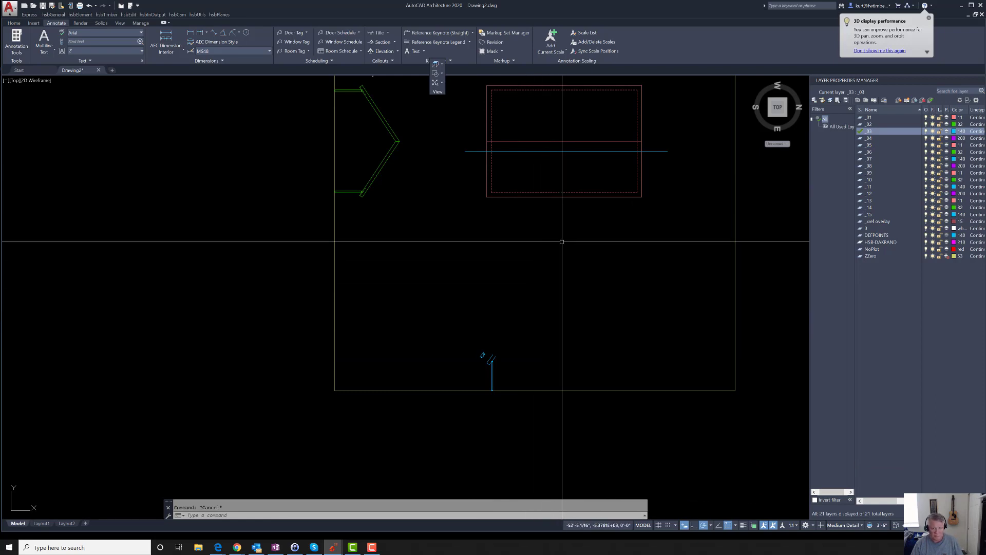
Mirror the lower elevation's wall and rafter about the vertical centreline of the roof plan, keeping the source objects
scroll(510, 333, "up", 4)
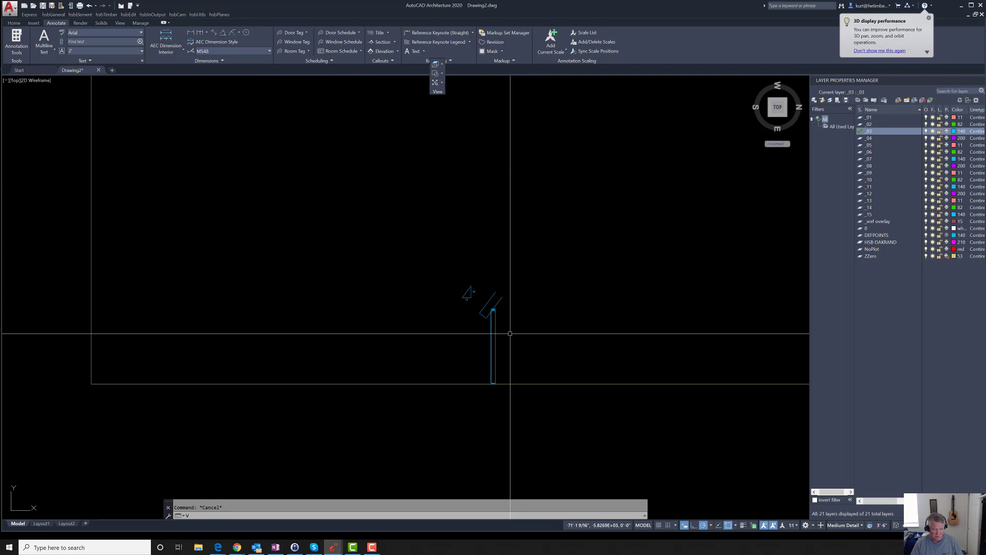
type("mi")
key("Return")
left_click(476, 268)
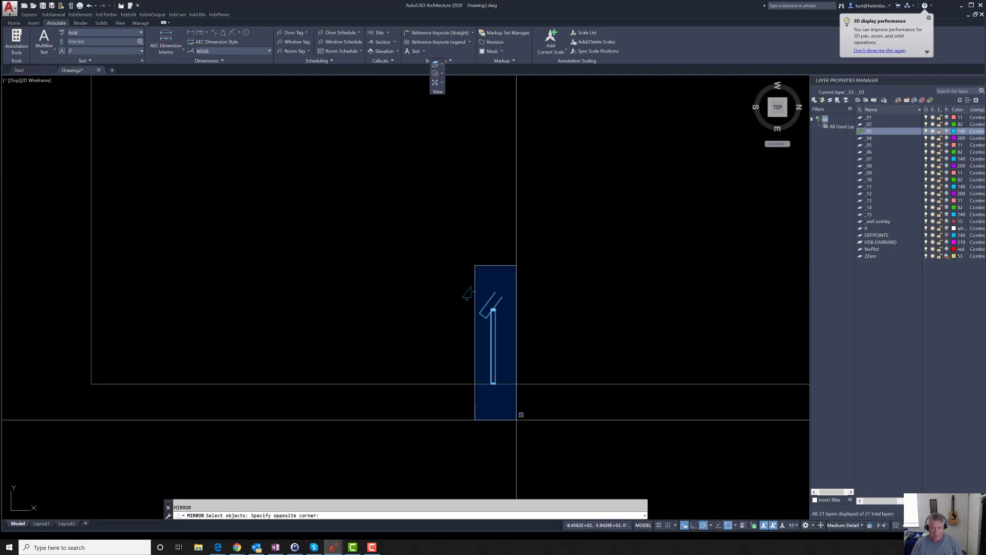
left_click(519, 418)
key("Return")
scroll(512, 322, "down", 3)
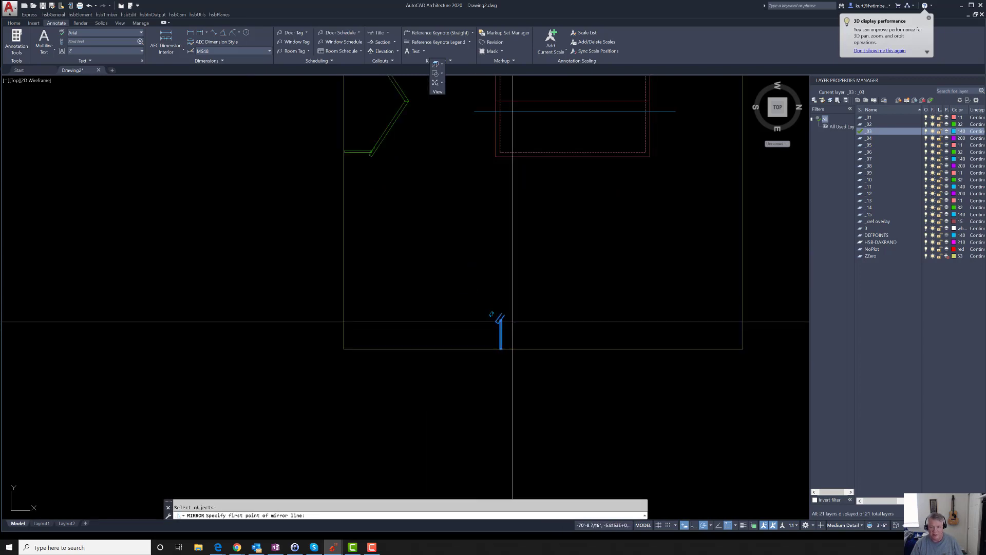
left_click(572, 160)
key("Return")
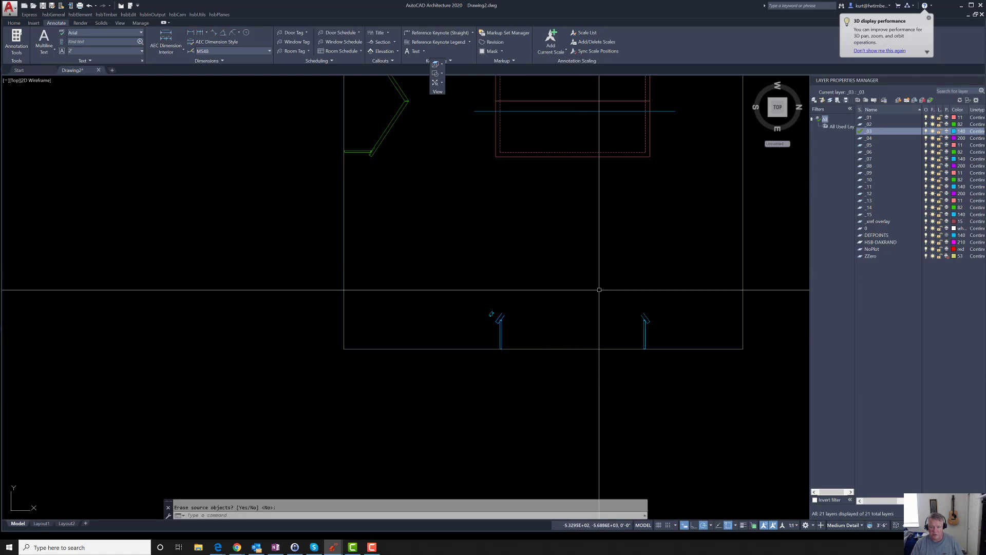
Fillet the two outer roof lines at the ridge of the side elevation into a sharp peak
scroll(462, 242, "down", 4)
scroll(442, 231, "up", 4)
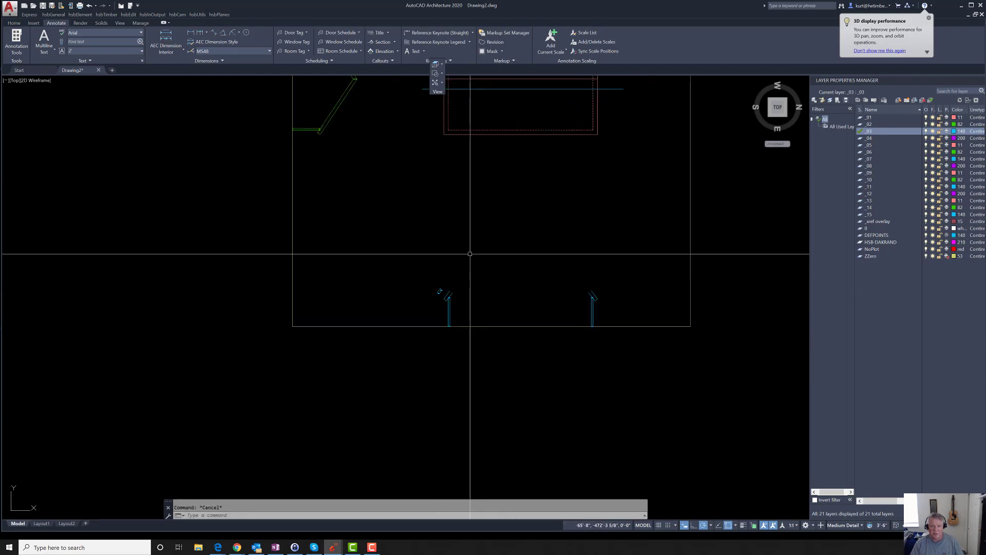
scroll(421, 213, "down", 4)
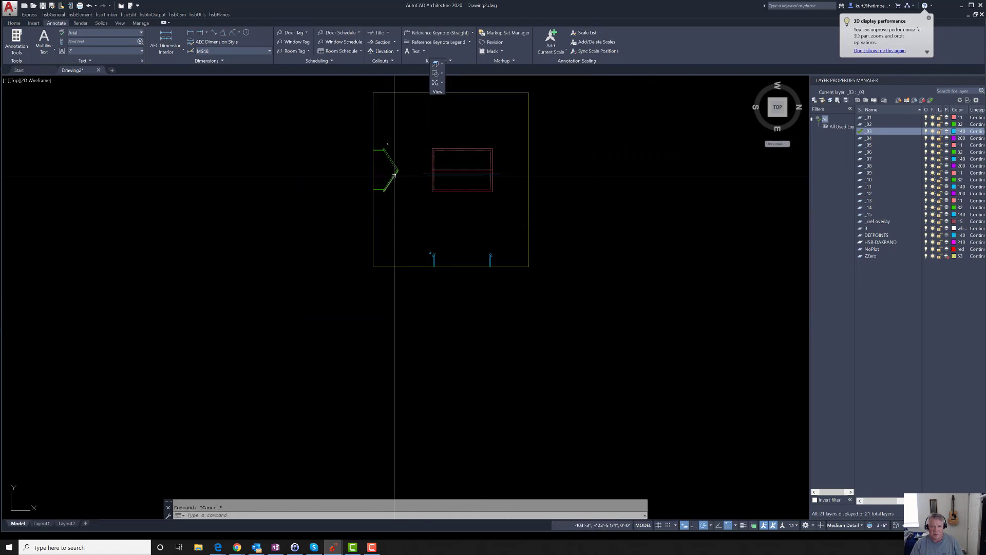
scroll(409, 160, "up", 4)
scroll(403, 159, "up", 6)
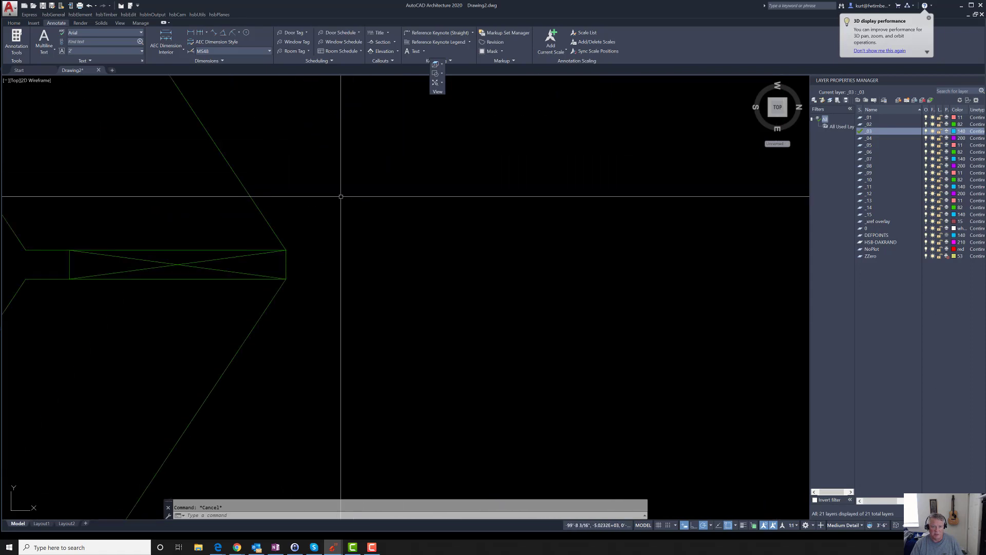
type("FD")
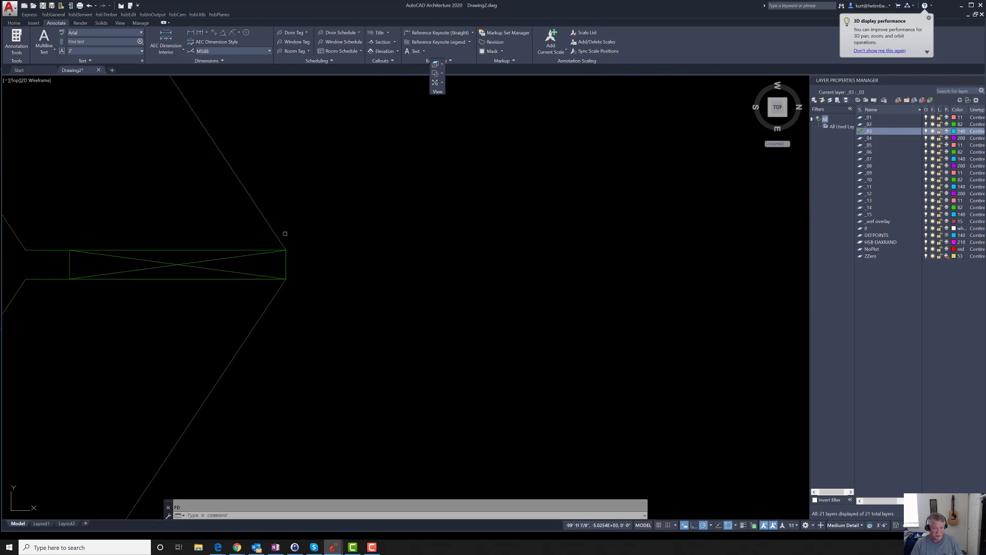
key("Escape")
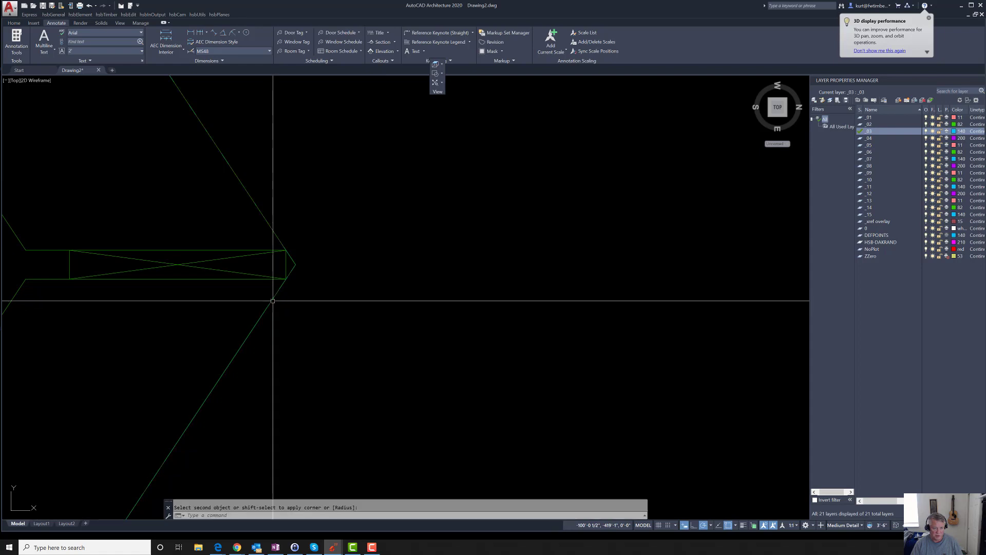
Offset the boundary rectangle inward by the distance from the side elevation's ridge peak to its base line
scroll(371, 272, "down", 3)
type("o")
key("Return")
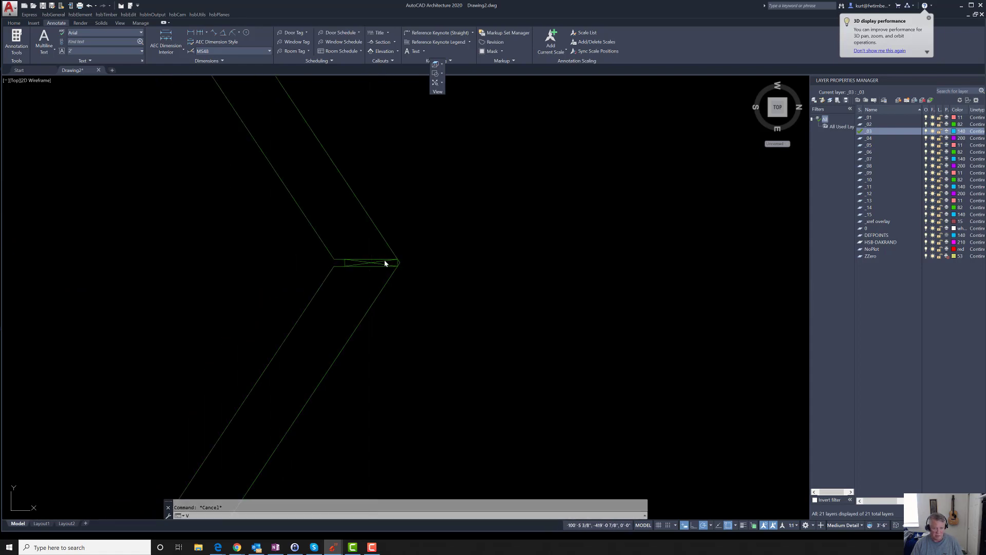
left_click(400, 262)
scroll(399, 263, "down", 3)
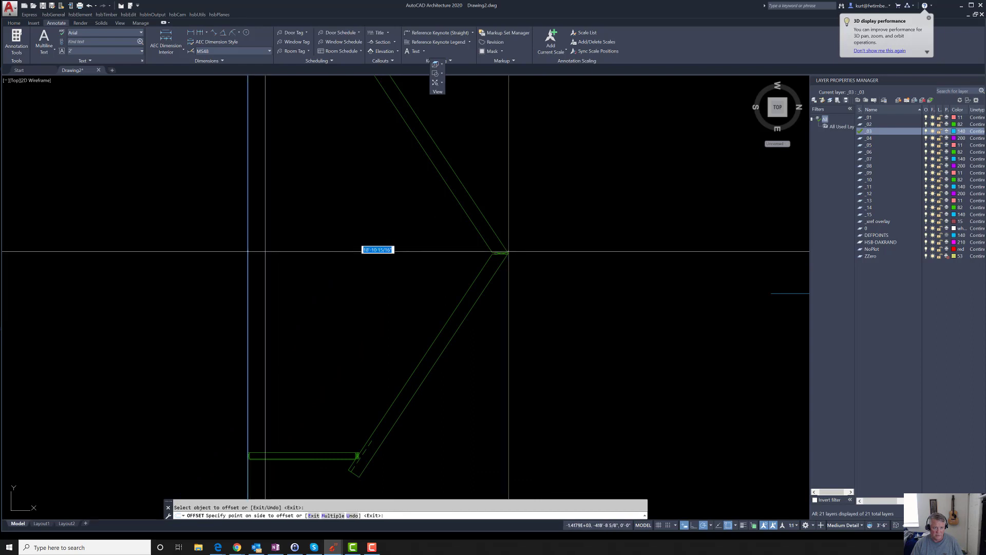
key("Escape")
scroll(464, 255, "up", 3)
scroll(433, 206, "up", 2)
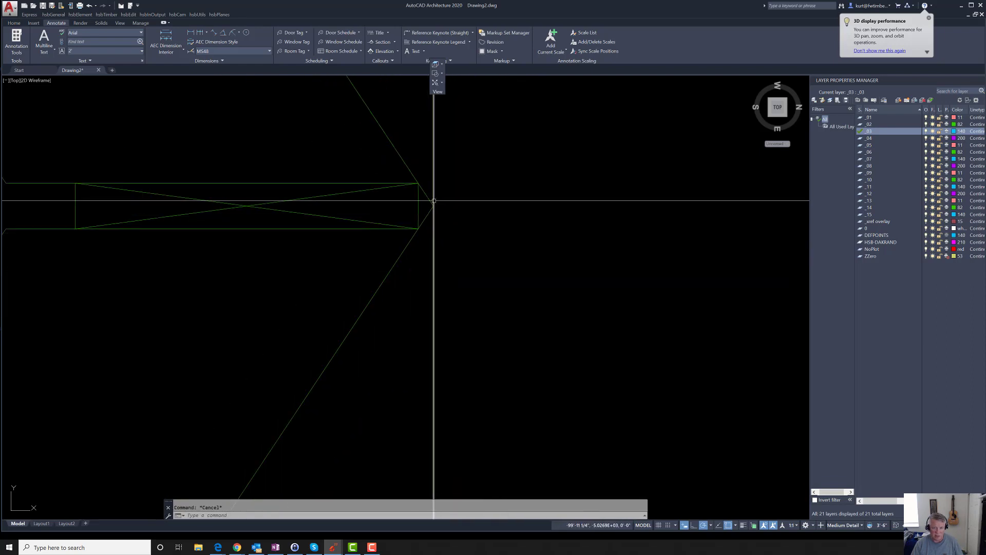
Extend the rafter lines on both sides of the lower elevation up to the offset ridge-height rectangle
scroll(417, 198, "down", 5)
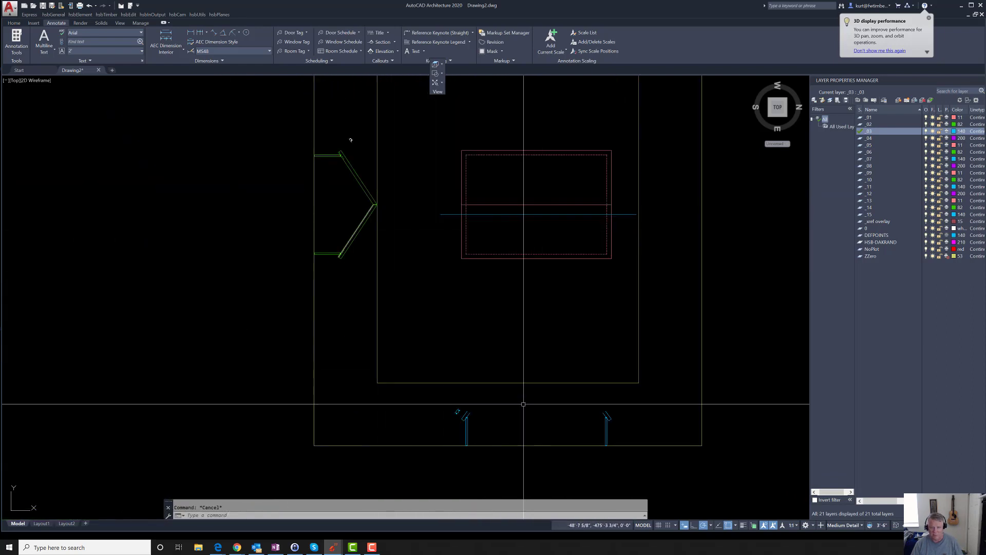
scroll(508, 411, "up", 4)
type("ex")
key("Return")
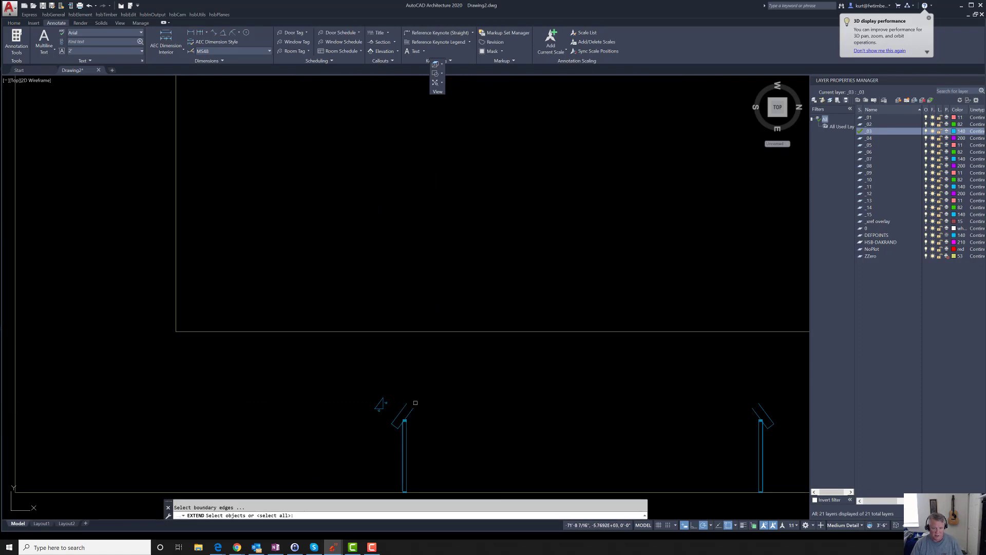
key("Escape")
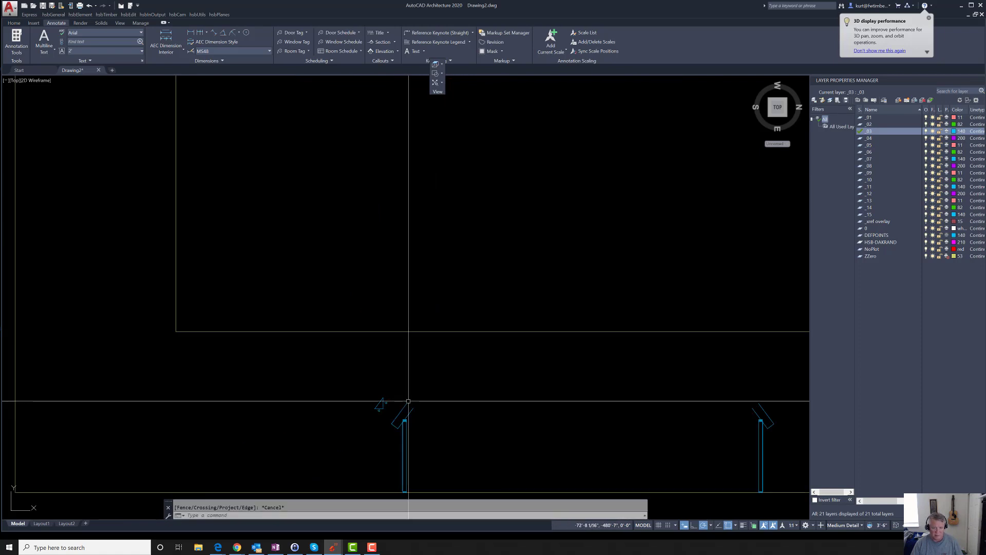
key("Return")
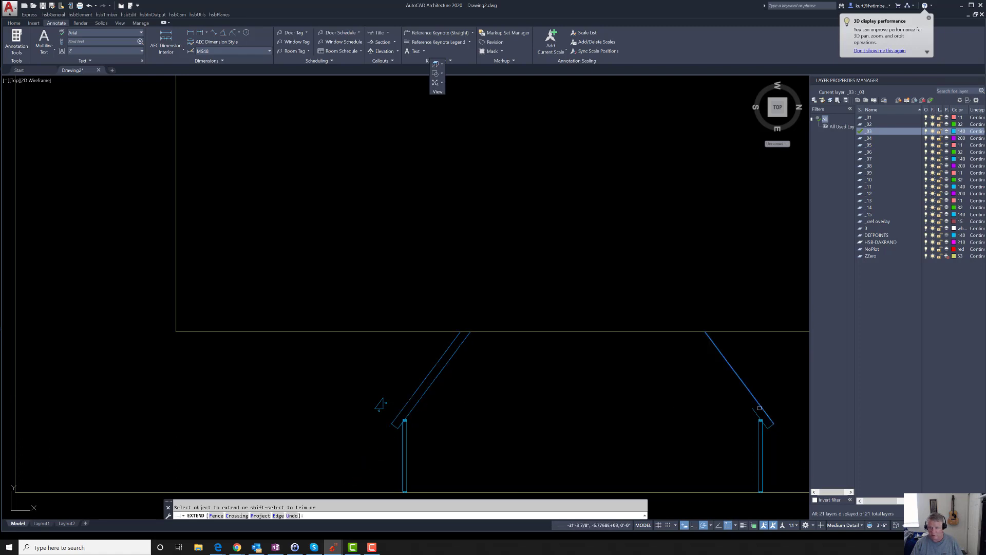
key("Escape")
Draw the horizontal ridge line between the outer rafter tops of the lower elevation and erase the ridge-height construction rectangle
type("l")
key("Return")
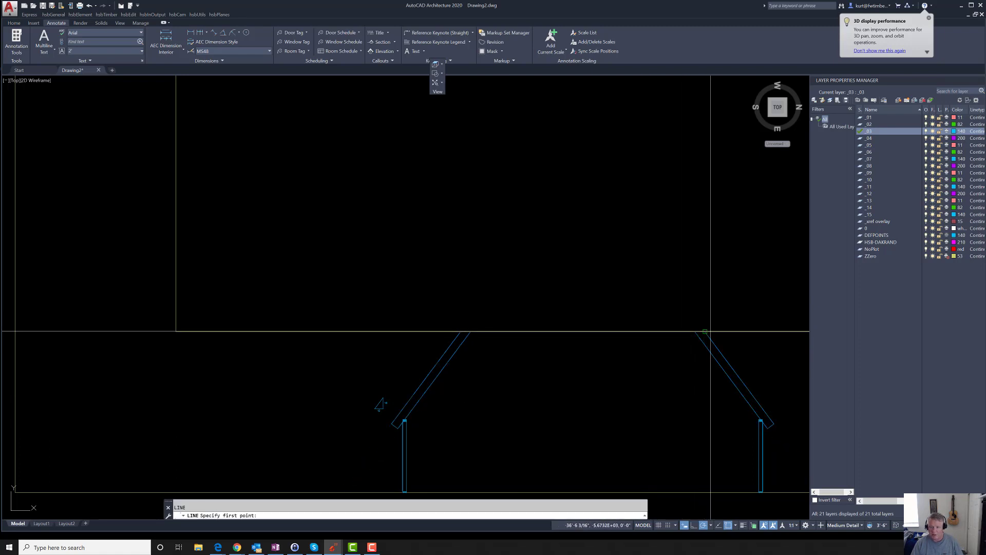
left_click(706, 330)
left_click(469, 331)
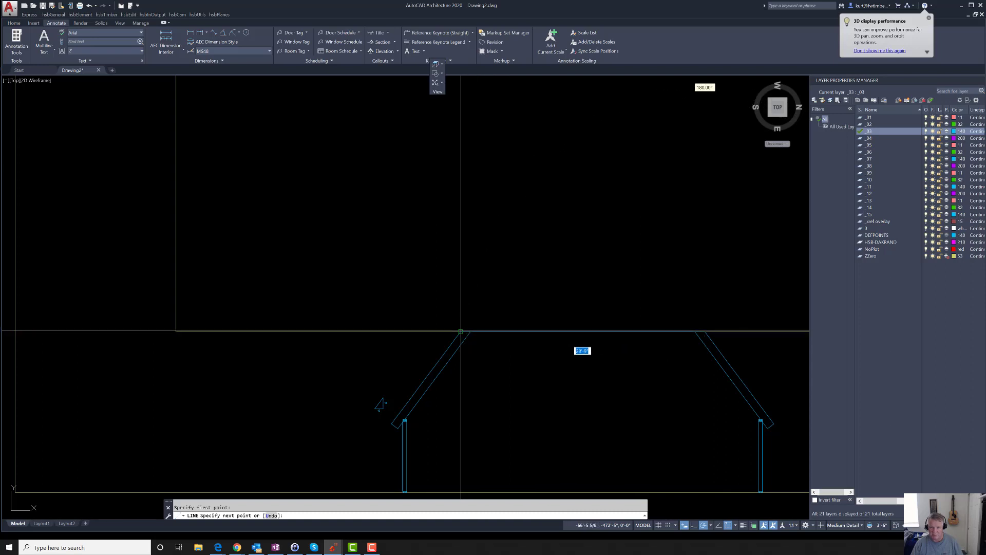
key("Escape")
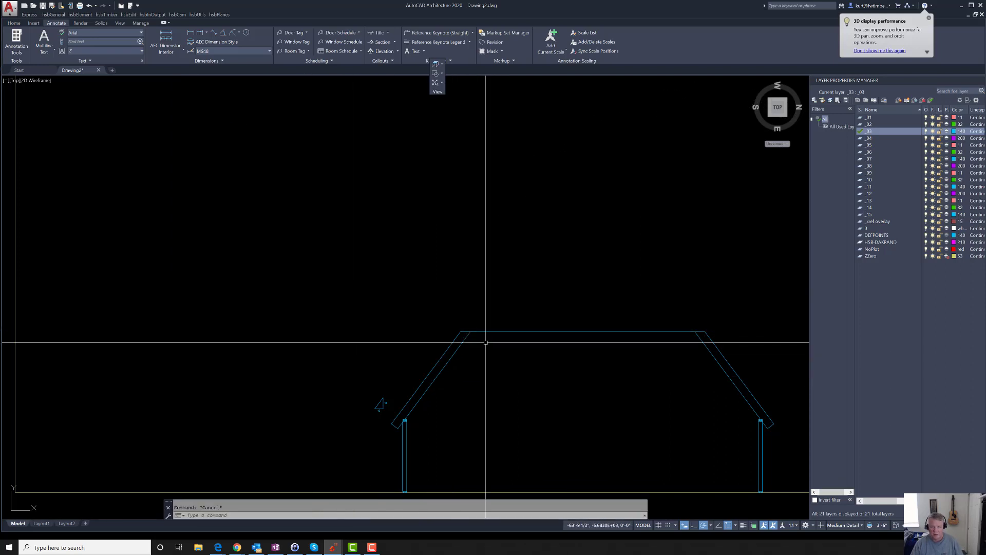
Place vertical construction lines through both ends of the lower elevation's ridge line, running up across the roof plan
scroll(490, 338, "down", 4)
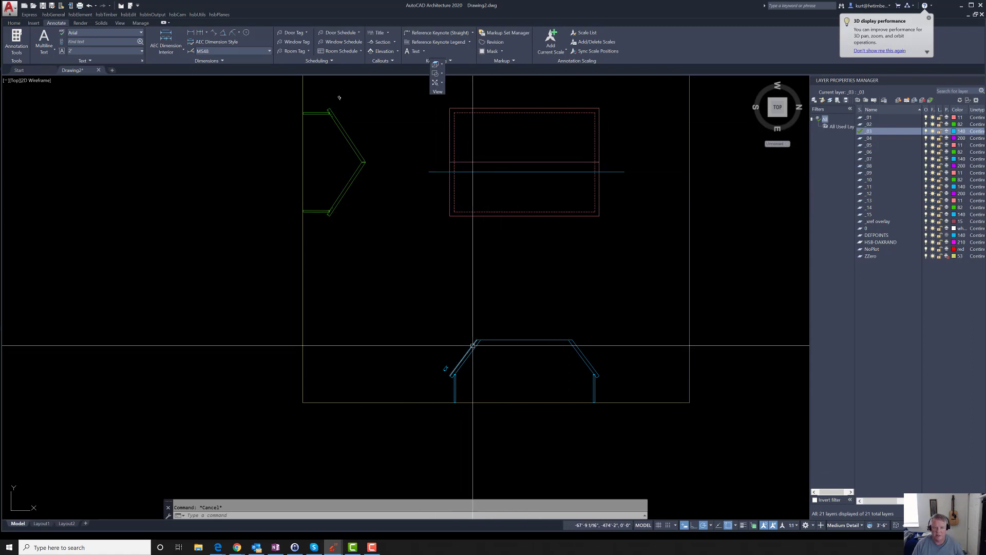
scroll(473, 345, "up", 6)
key("Return")
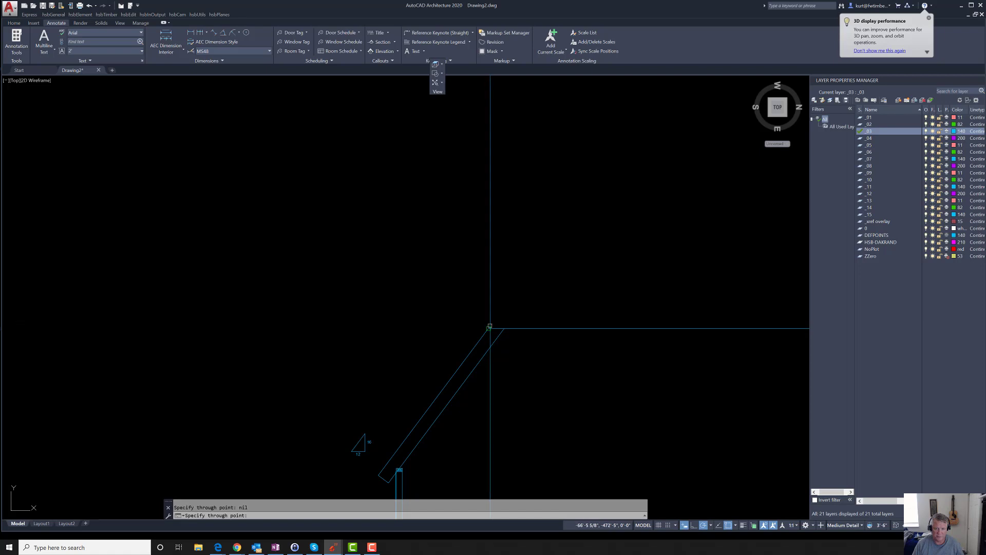
scroll(292, 372, "down", 5)
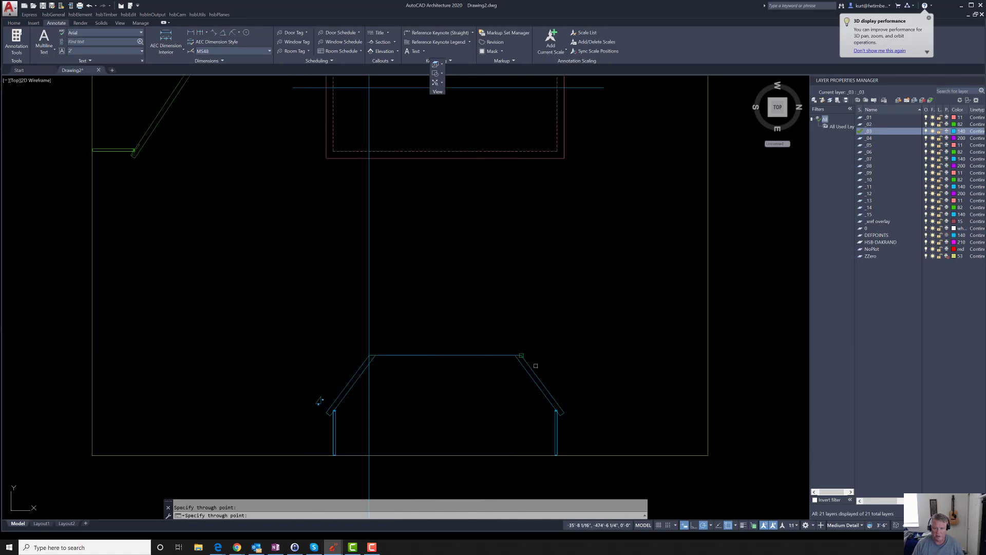
scroll(536, 366, "up", 5)
scroll(453, 321, "down", 6)
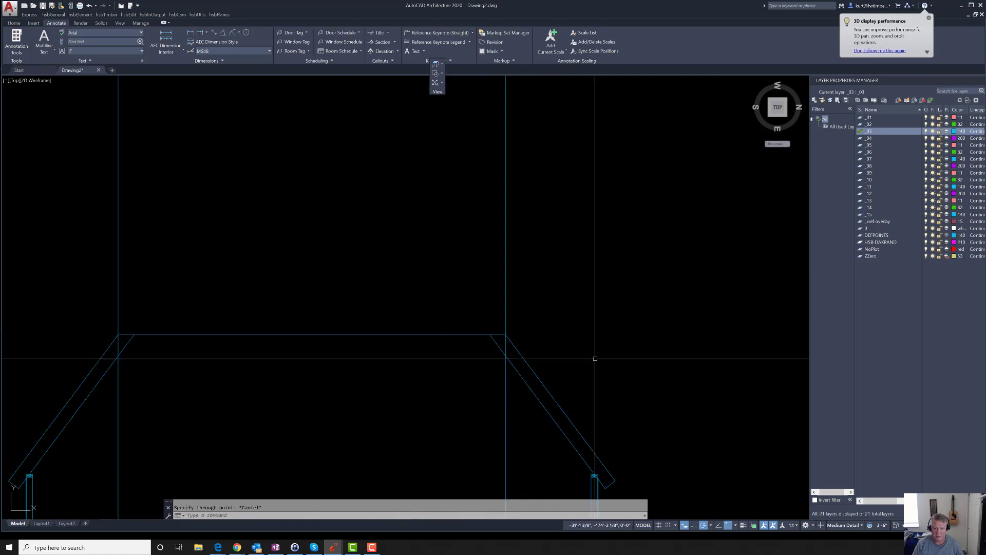
key("Escape")
Make the roof plan outline's layer _01 current by picking the outline's lower edge with laymcur
type("laymcur")
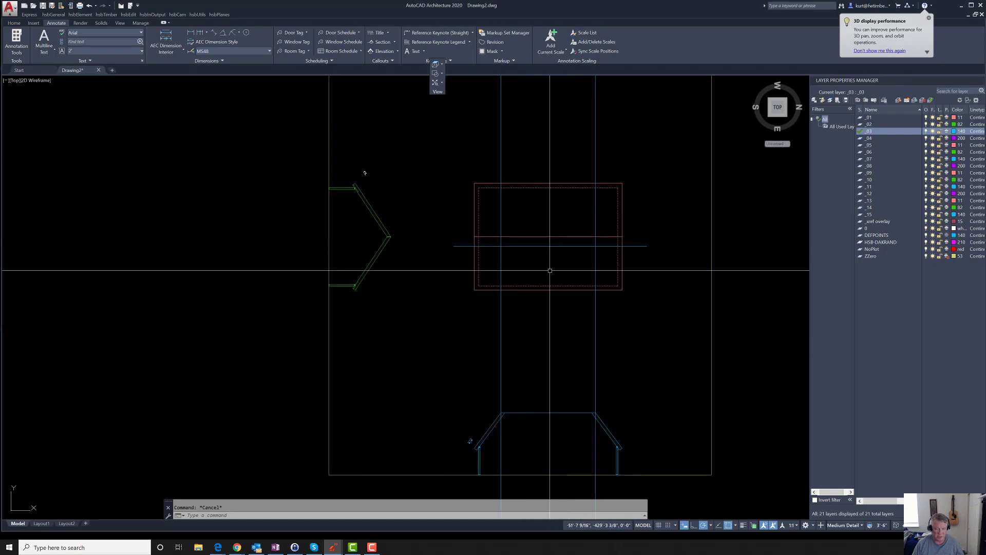
key("Return")
left_click(548, 290)
key("Escape")
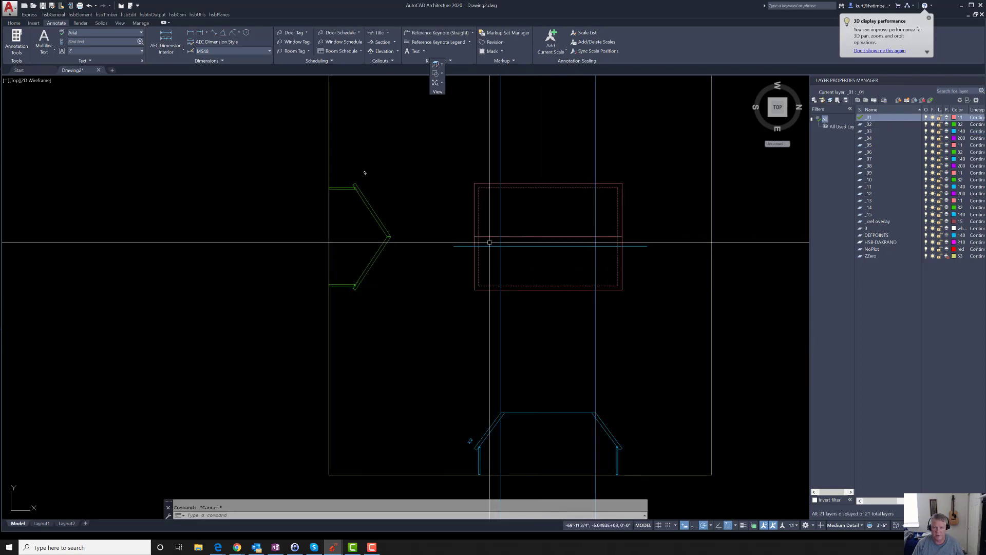
Draw two hip lines on the roof plan from the left-hand eave corners to the ridge's intersection with the left vertical construction line
type("l")
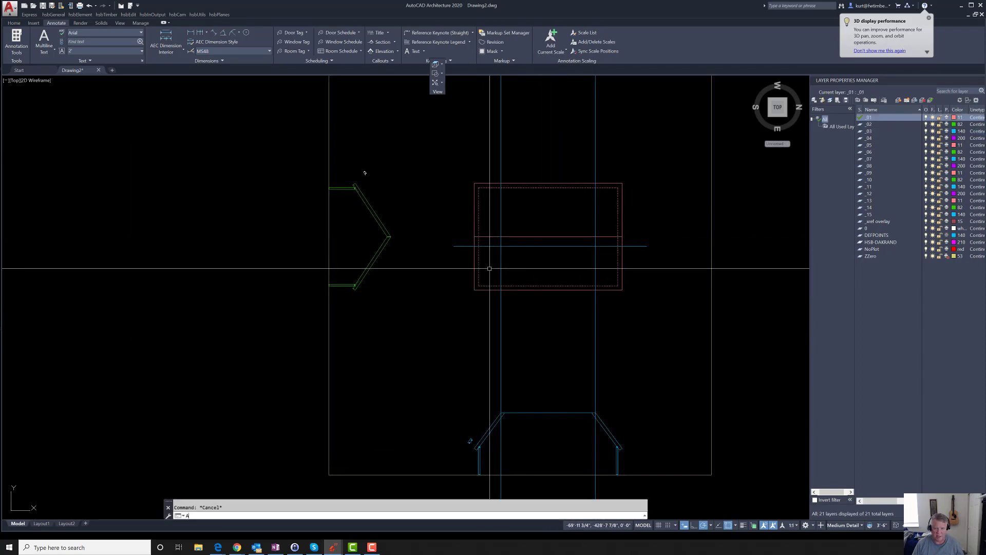
key("Return")
left_click(475, 289)
scroll(498, 244, "up", 6)
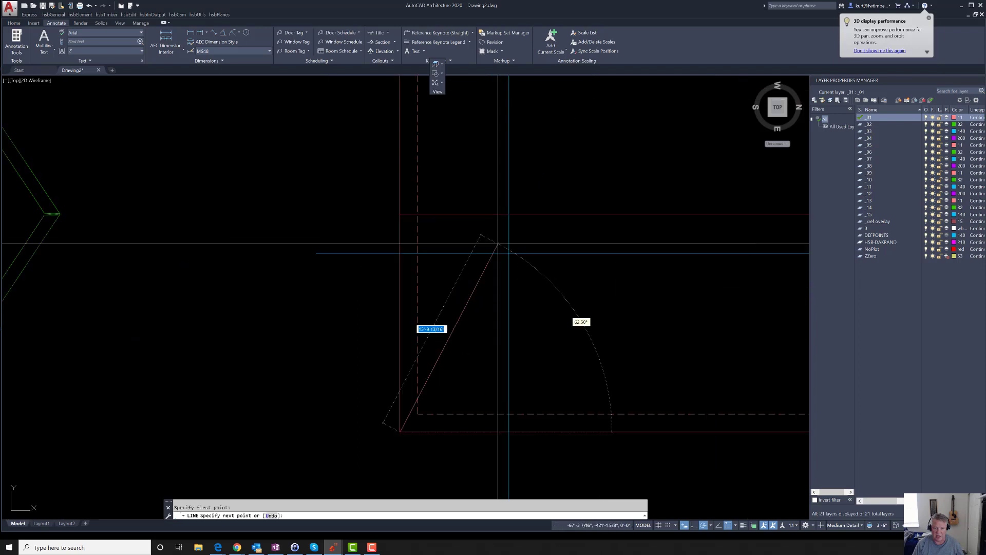
left_click(509, 213)
scroll(508, 215, "down", 7)
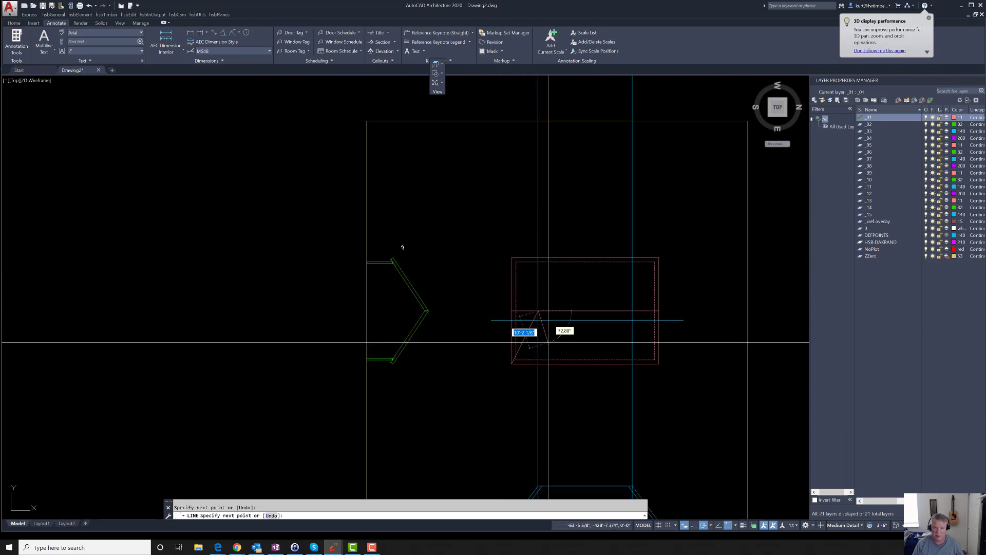
scroll(514, 254, "up", 5)
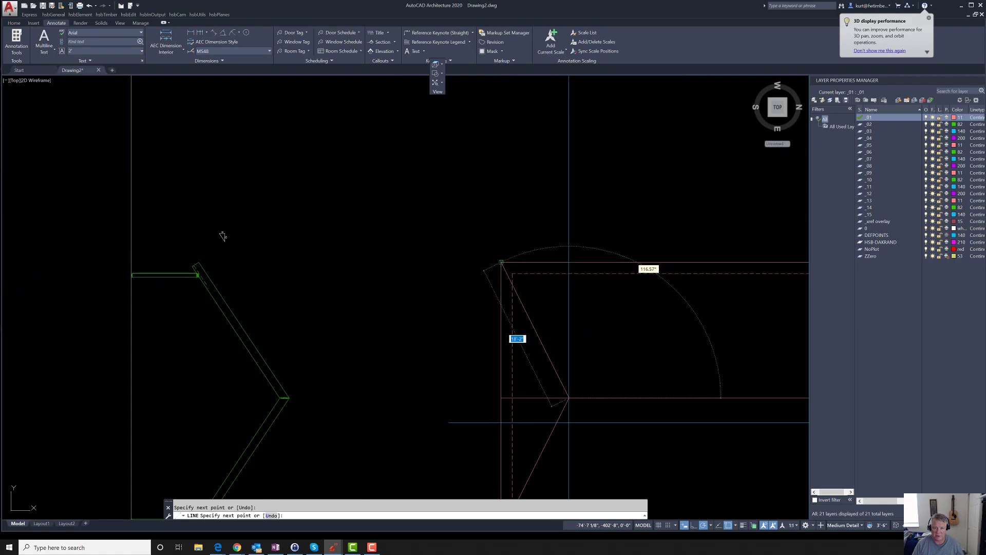
scroll(410, 277, "down", 5)
key("Return")
Draw the two right-hand hip lines from the roof plan's eave corners to the ridge's intersection with the right vertical construction line
key("Return")
scroll(531, 273, "up", 4)
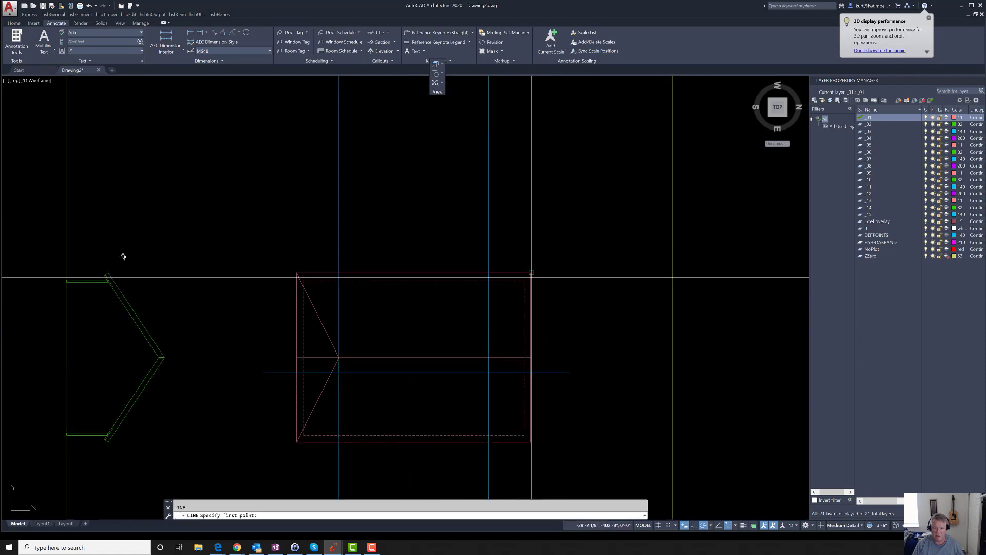
left_click(531, 272)
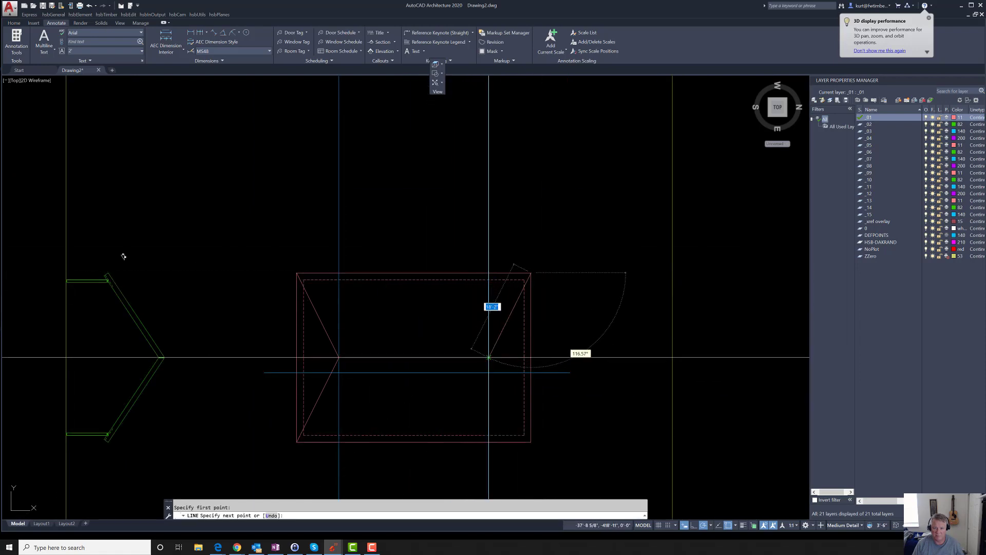
left_click(489, 357)
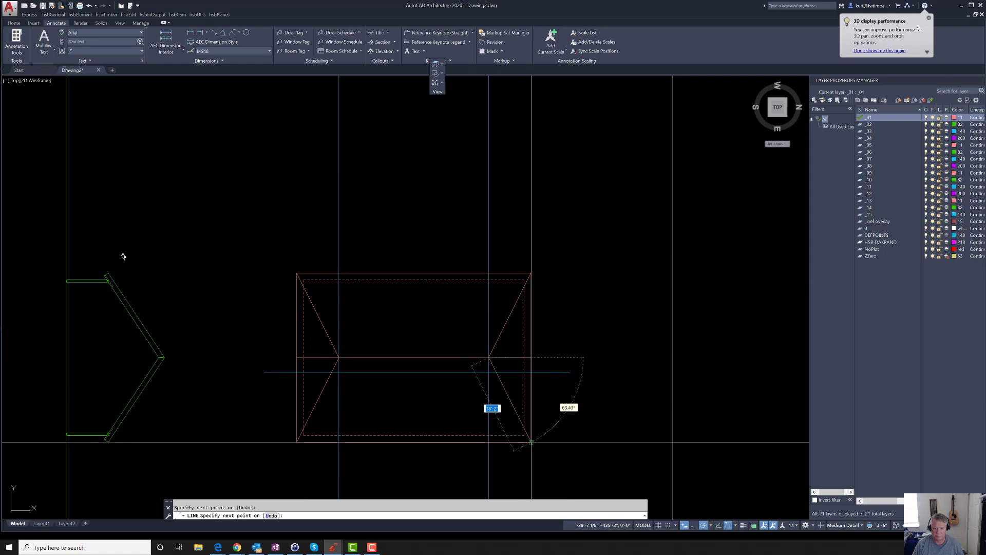
left_click(524, 435)
key("Return")
key("Escape")
scroll(414, 406, "up", 3)
scroll(624, 281, "down", 5)
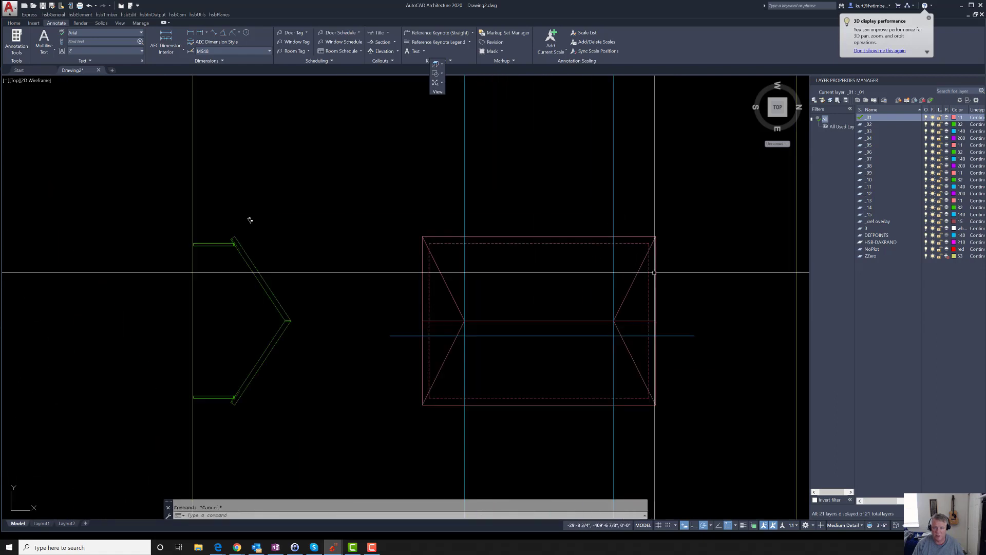
Erase the two vertical construction lines and the horizontal construction line crossing the roof plan
type("e")
key("Return")
left_click(645, 234)
left_click(474, 200)
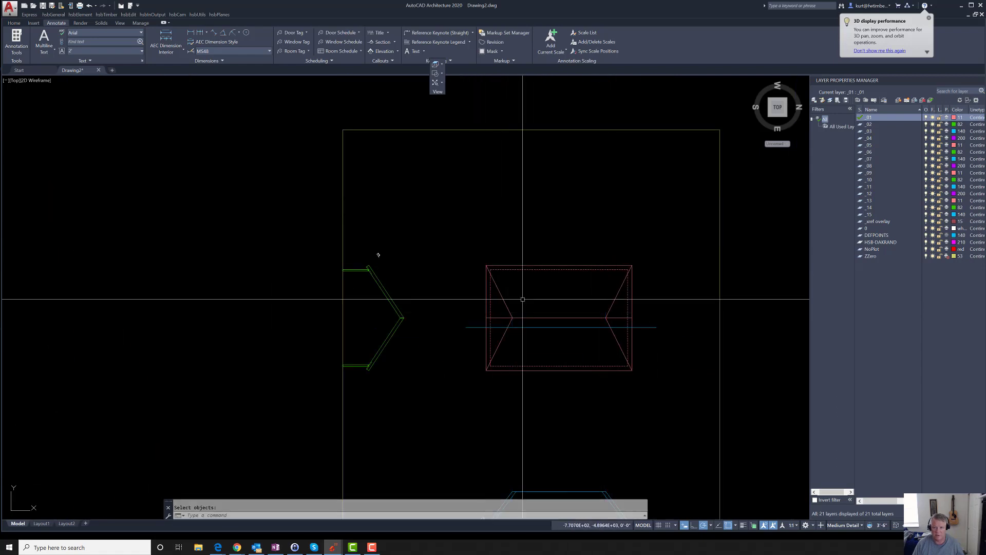
key("Escape")
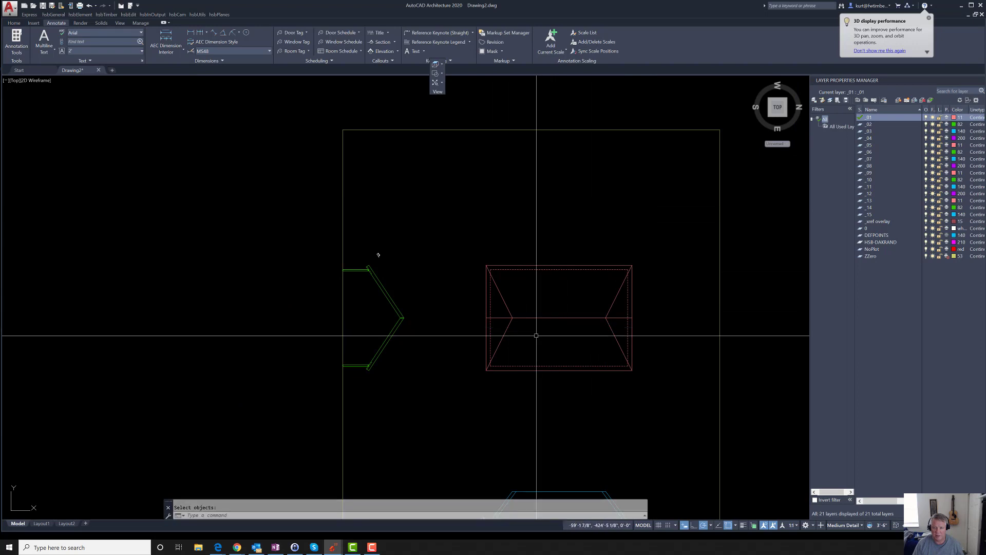
Trim the roof plan's ridge line back to the hip lines at both ends
type("w")
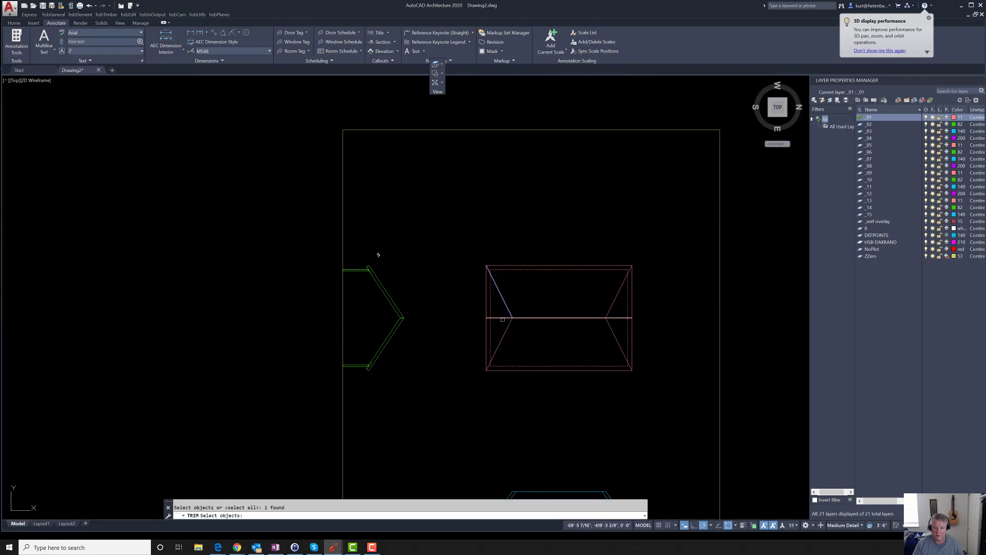
key("Escape")
type("w")
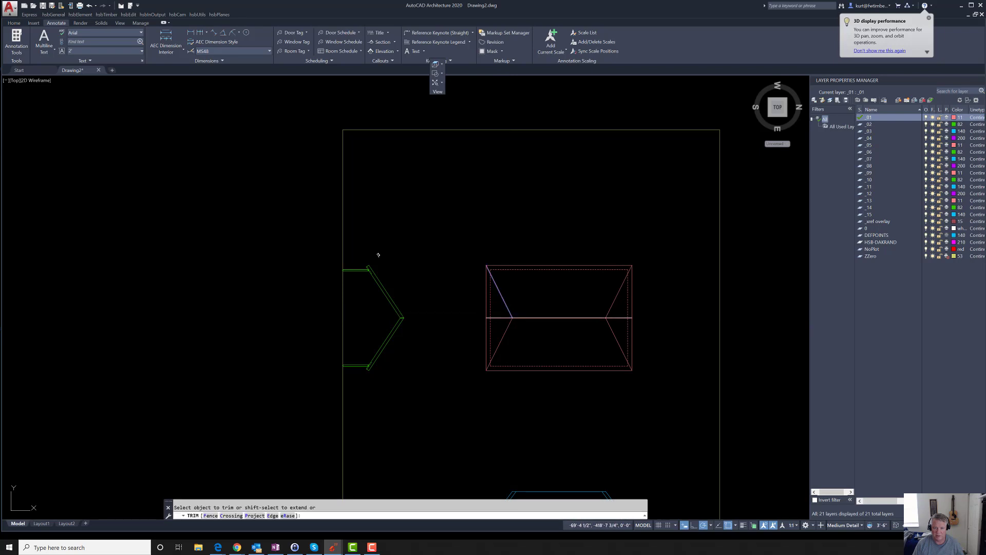
key("Return")
key("Return")
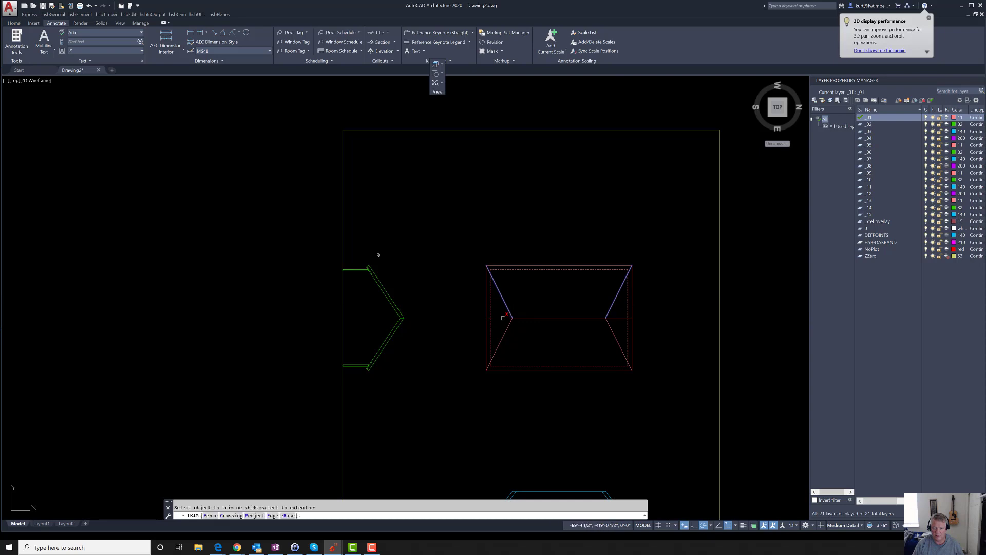
right_click(652, 316)
left_click(673, 343)
Examine the flat roof plan and both elevations from an oblique 3D viewpoint
scroll(590, 323, "down", 3)
scroll(606, 337, "up", 3)
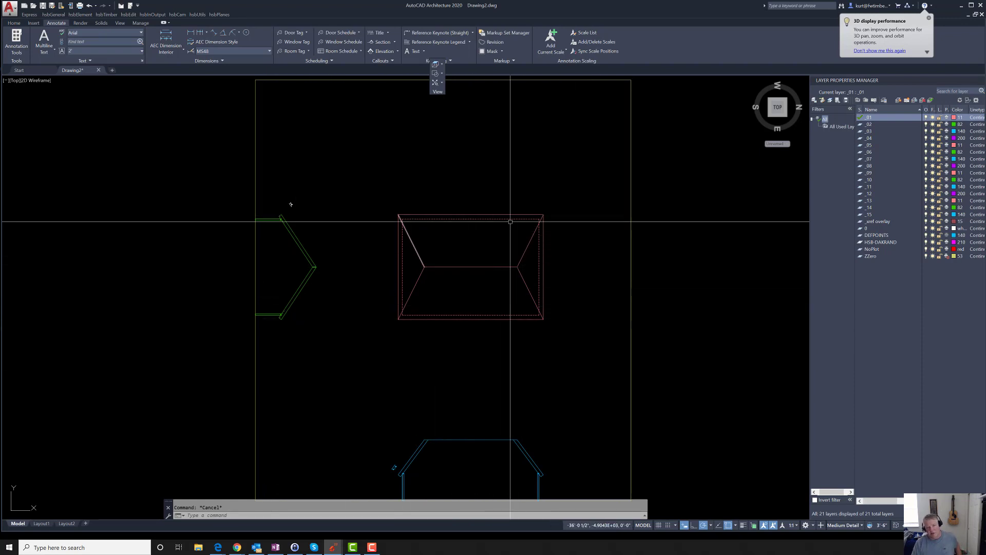
scroll(532, 272, "down", 2)
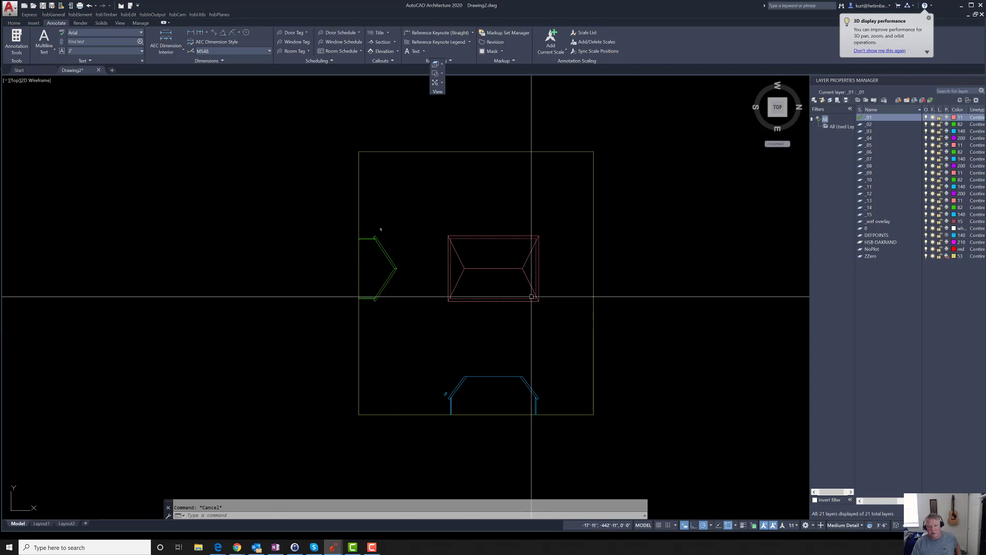
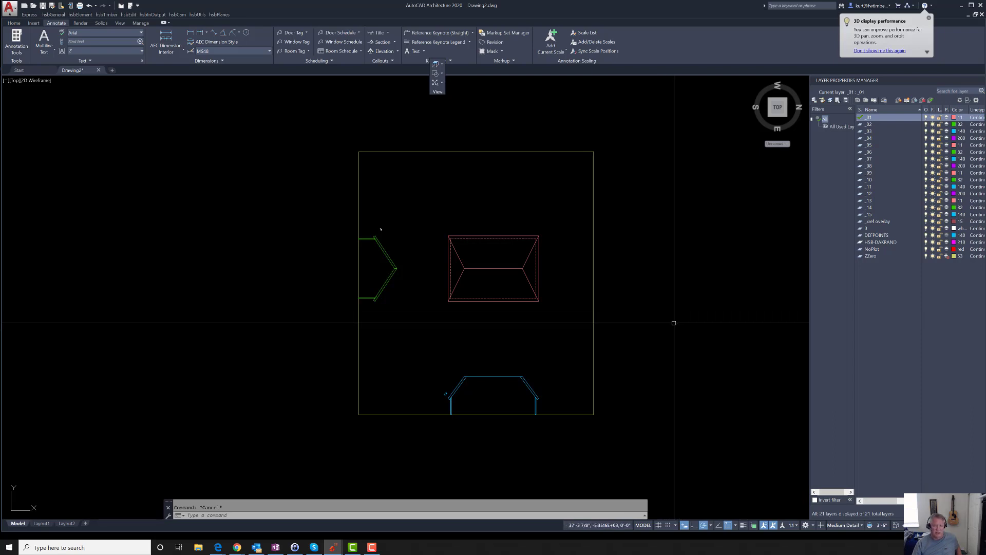
scroll(612, 307, "down", 2)
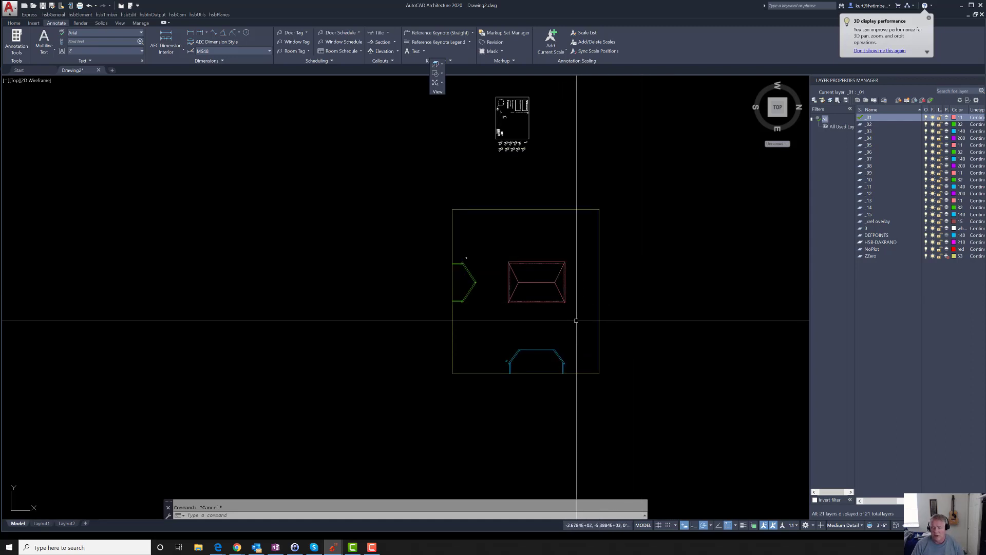
scroll(555, 321, "down", 2)
scroll(555, 321, "up", 2)
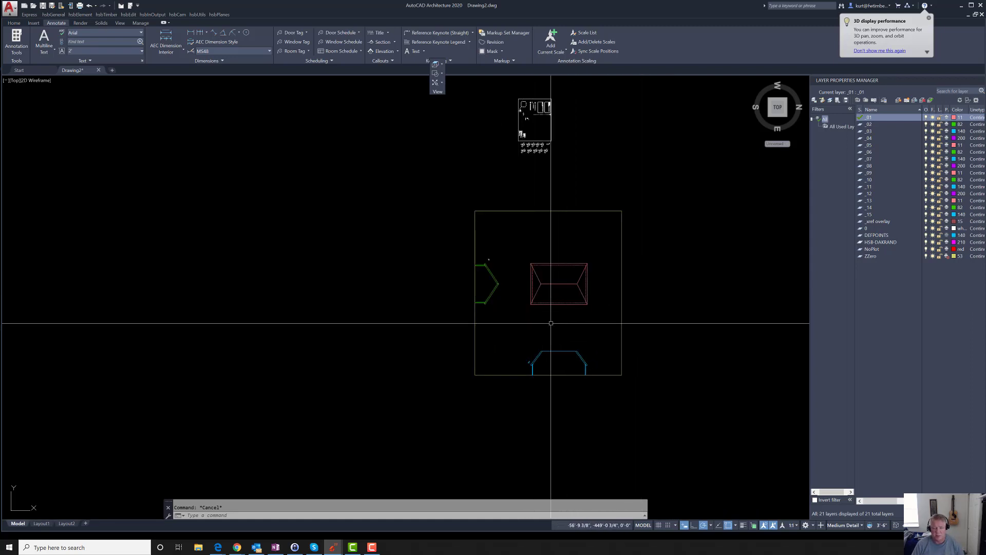
middle_click_drag(546, 328, 648, 187, "shift")
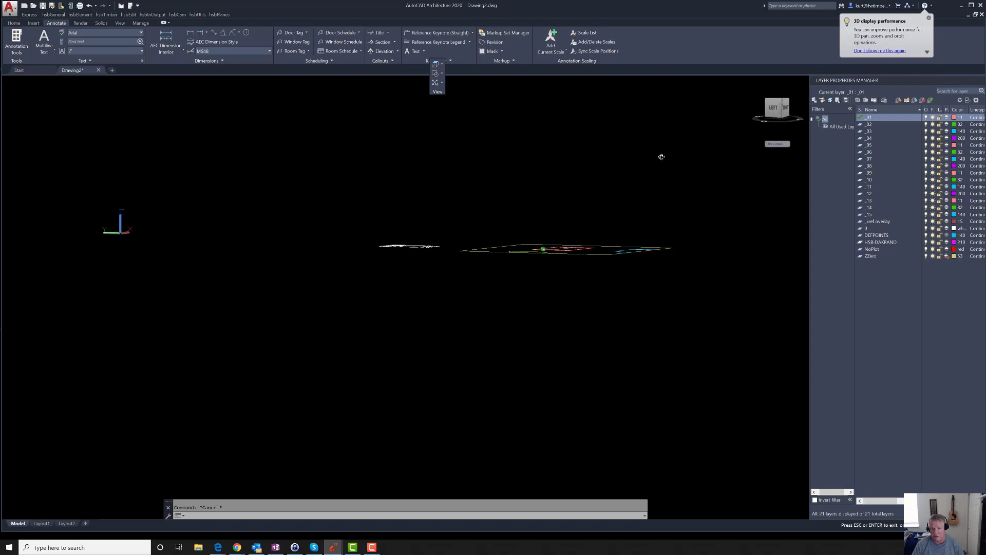
middle_click_drag(661, 156, 632, 215, "shift")
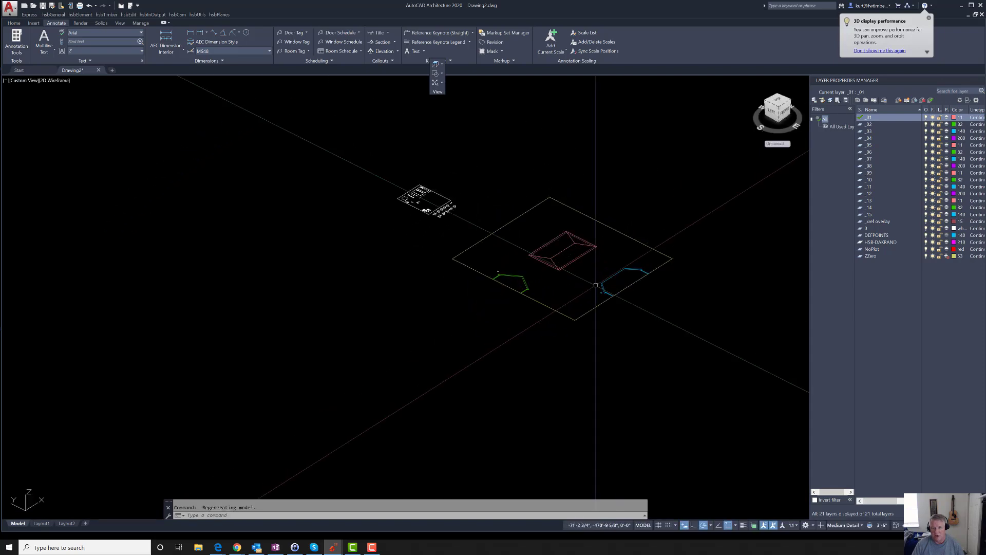
scroll(595, 285, "up", 5)
scroll(433, 305, "down", 4)
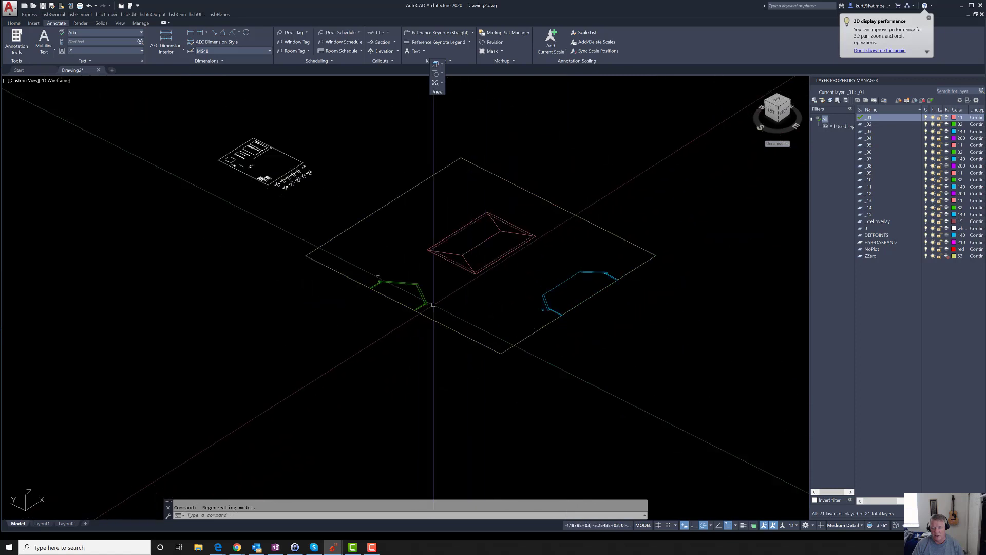
key("Escape")
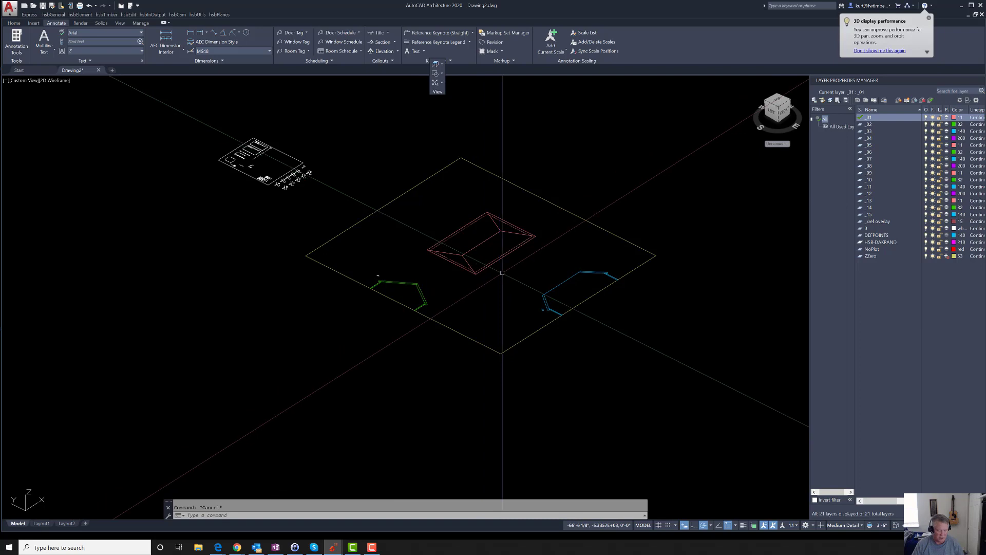
Align the UCS with the left view and show the drawing in southwest isometric
type("vt")
key("Return")
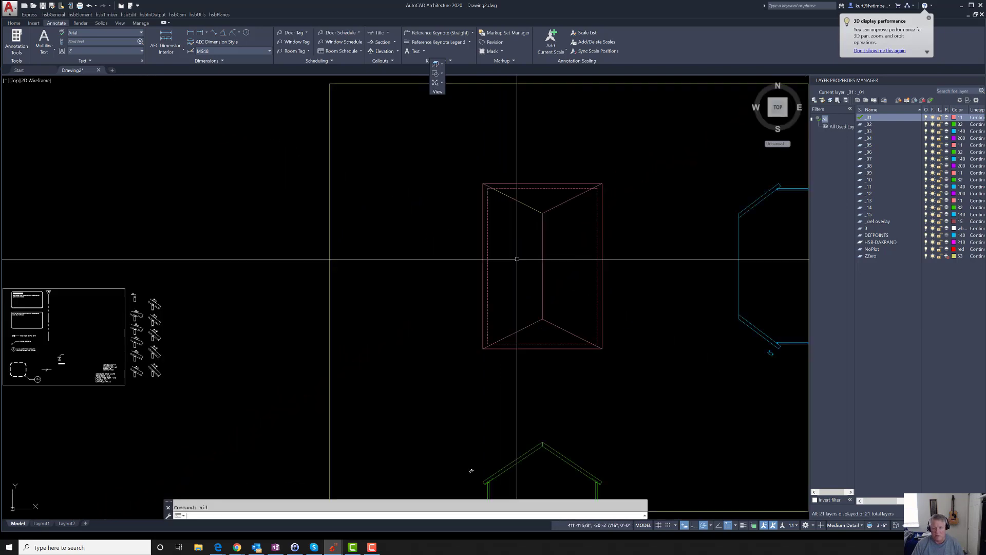
scroll(507, 271, "down", 5)
key("Escape")
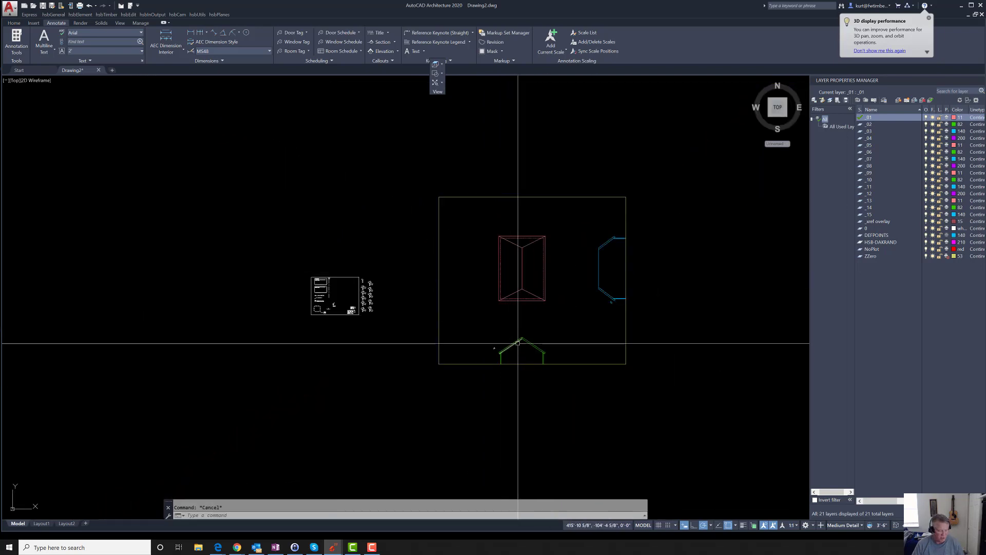
type("vl")
key("Return")
type("swi")
key("Return")
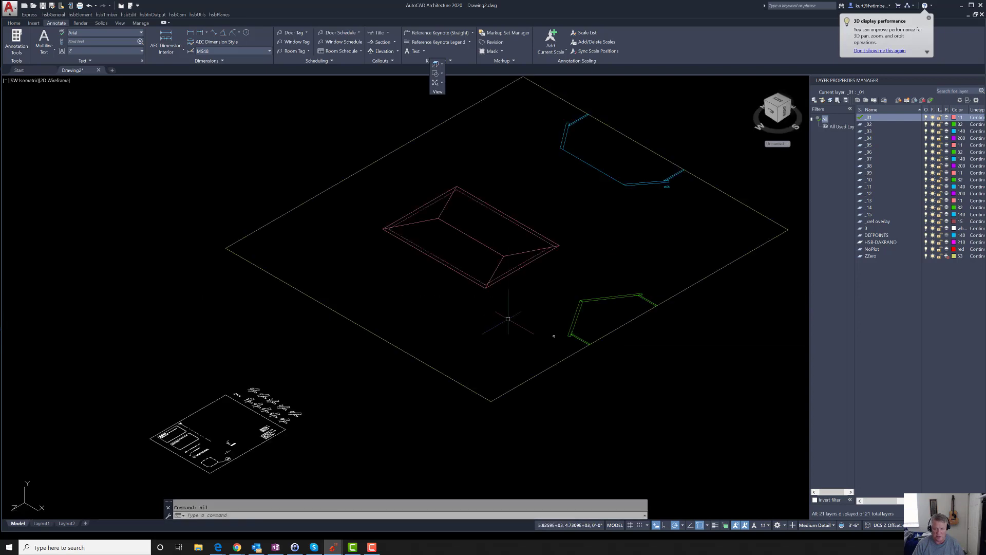
Rotate the green gable elevation 90° upright about its base on the edge of the boundary rectangle
type("ro")
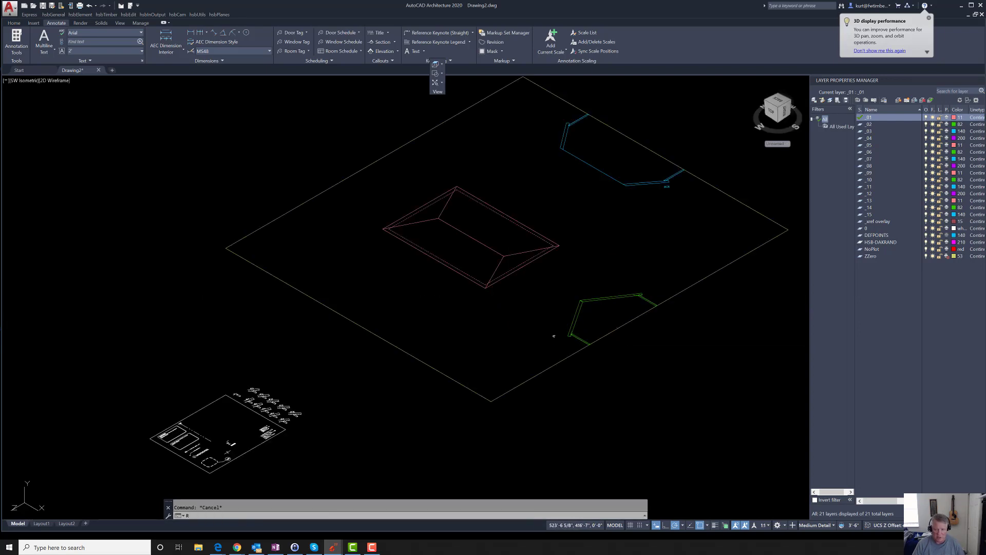
key("Return")
left_click(711, 421)
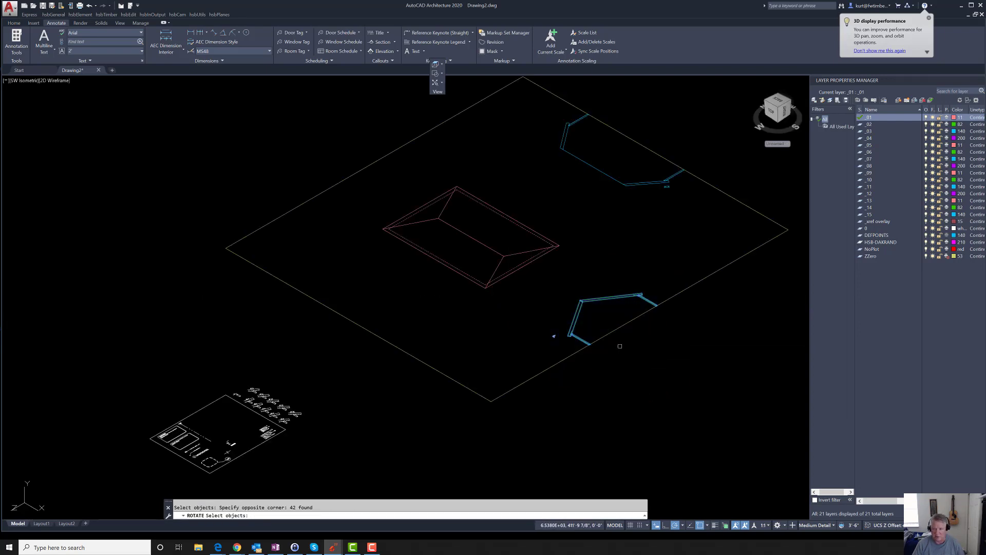
left_click(639, 317)
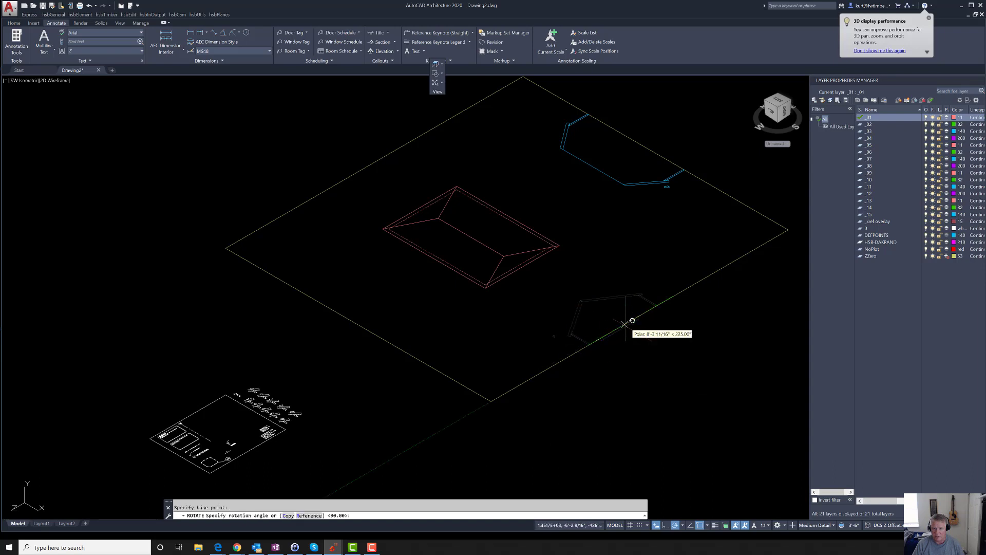
left_click(640, 358)
middle_click_drag(629, 341, 486, 310, "shift")
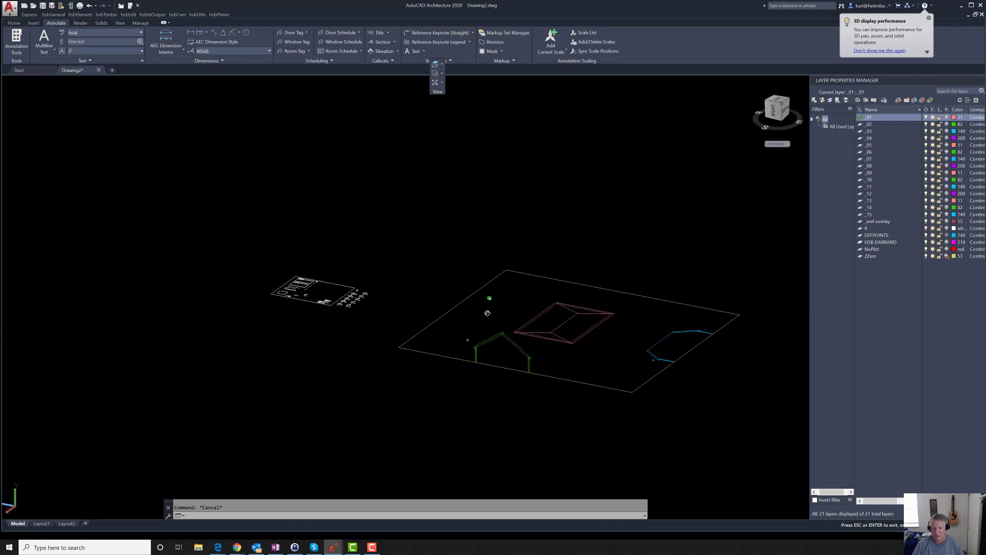
type("tr")
key("space")
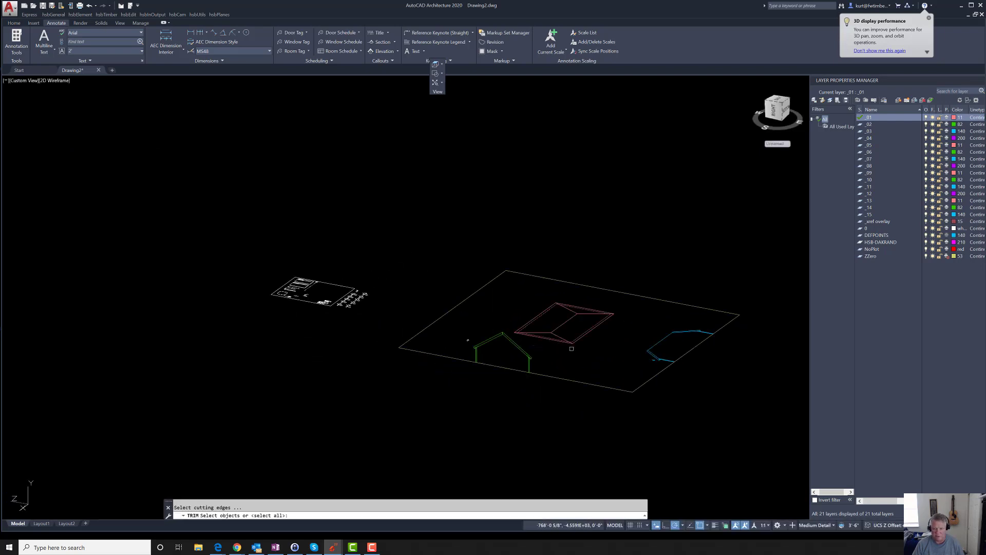
key("Escape")
key("Escape")
Reset to the top view, align the UCS with the front view and return to southwest isometric
type("tt")
key("space")
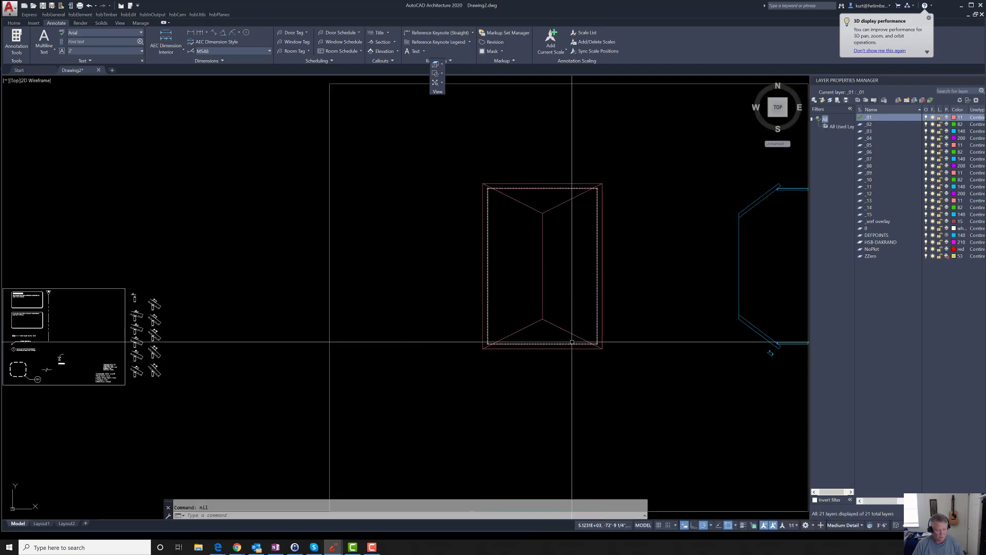
type("ff")
key("space")
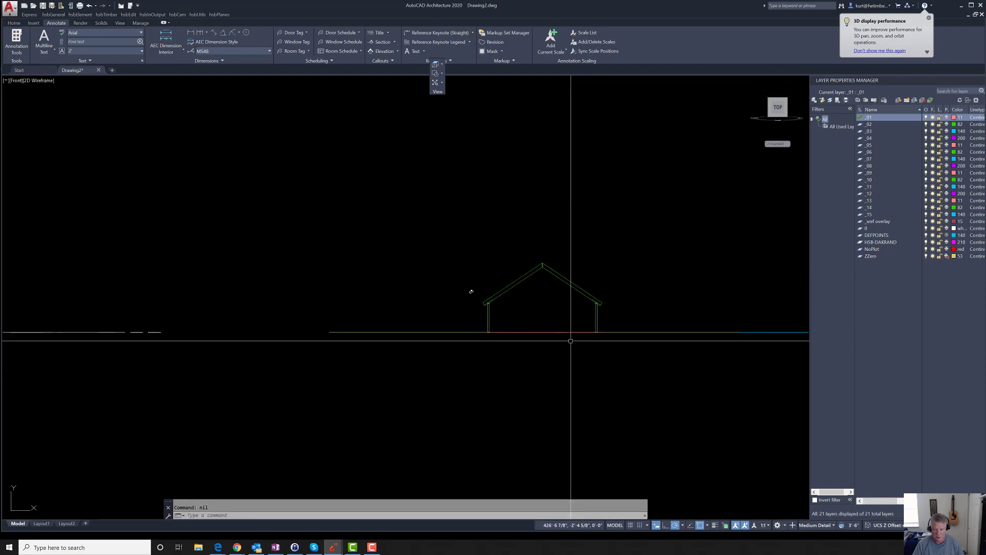
type("sw")
key("space")
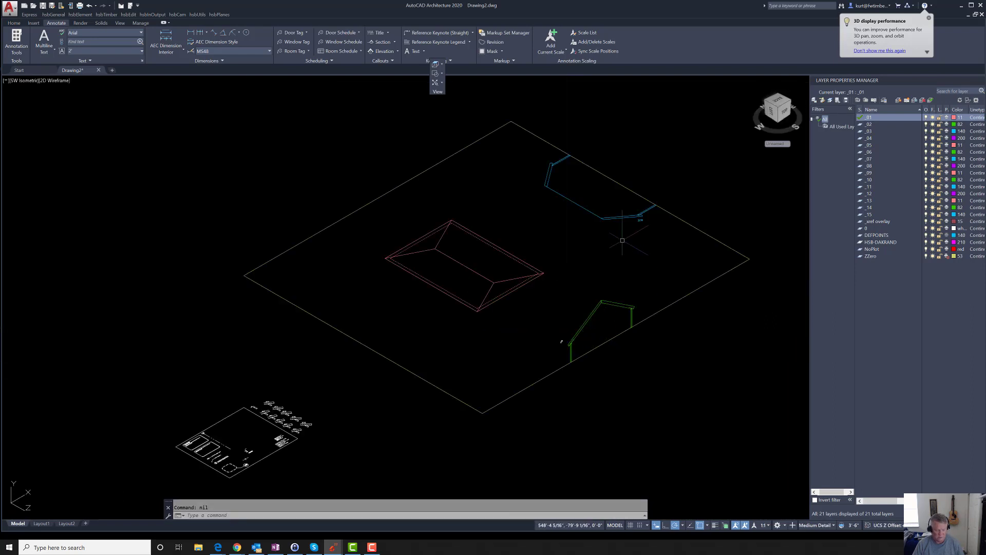
Rotate the blue elevation upright to 270° about its base on the edge of the boundary rectangle
type("ro")
key("space")
left_click(540, 114)
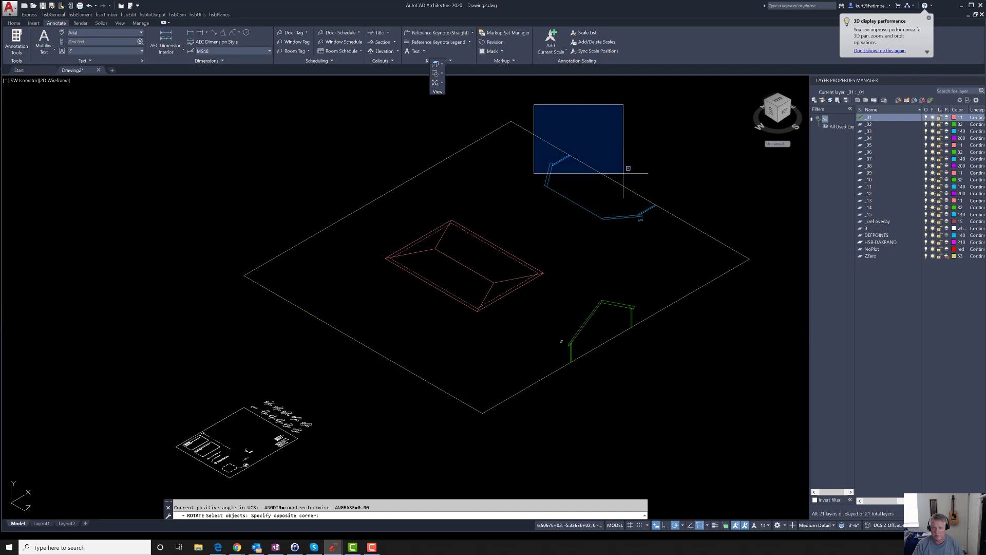
left_click(671, 206)
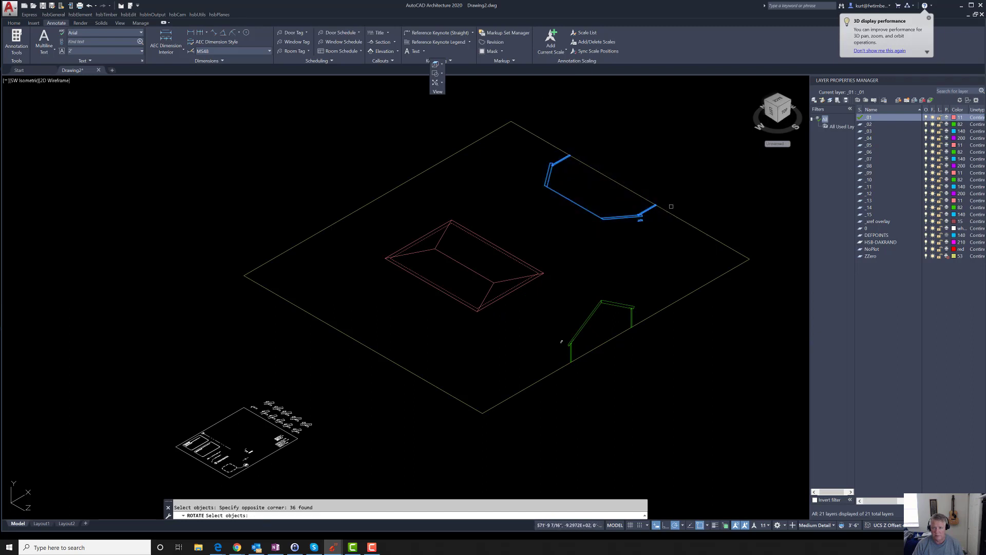
left_click(630, 190)
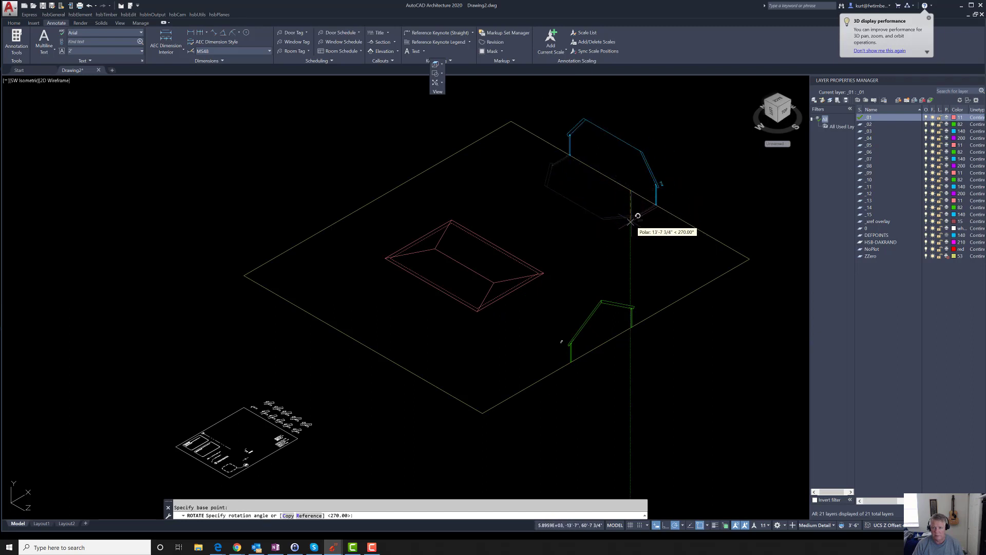
key("Escape")
scroll(627, 248, "down", 2)
scroll(616, 250, "up", 4)
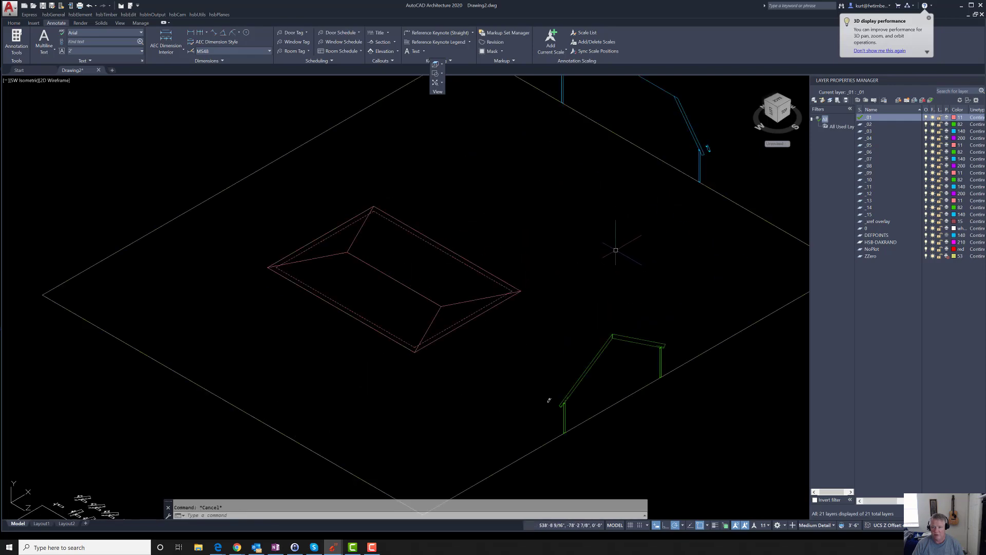
Orbit to view the upright elevations from the opposite side and make layer _04 current
scroll(635, 264, "down", 3)
middle_click_drag(579, 232, 439, 349, "shift")
key("Escape")
scroll(514, 328, "up", 8)
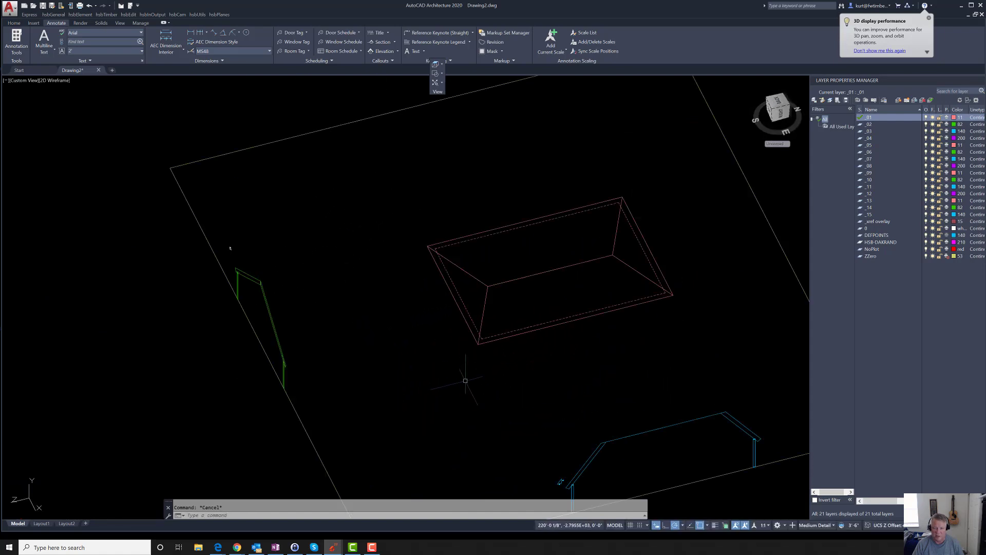
scroll(528, 304, "down", 8)
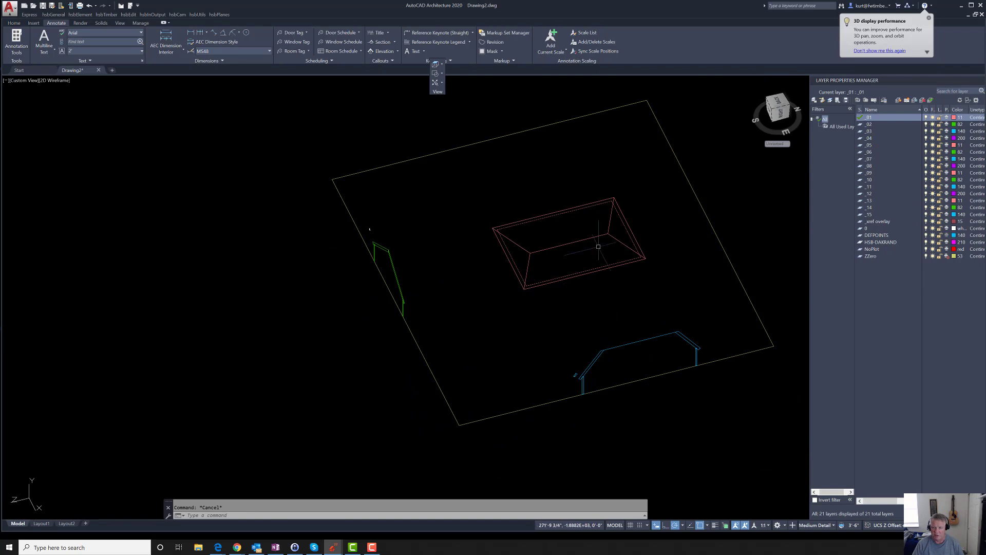
left_click(872, 138)
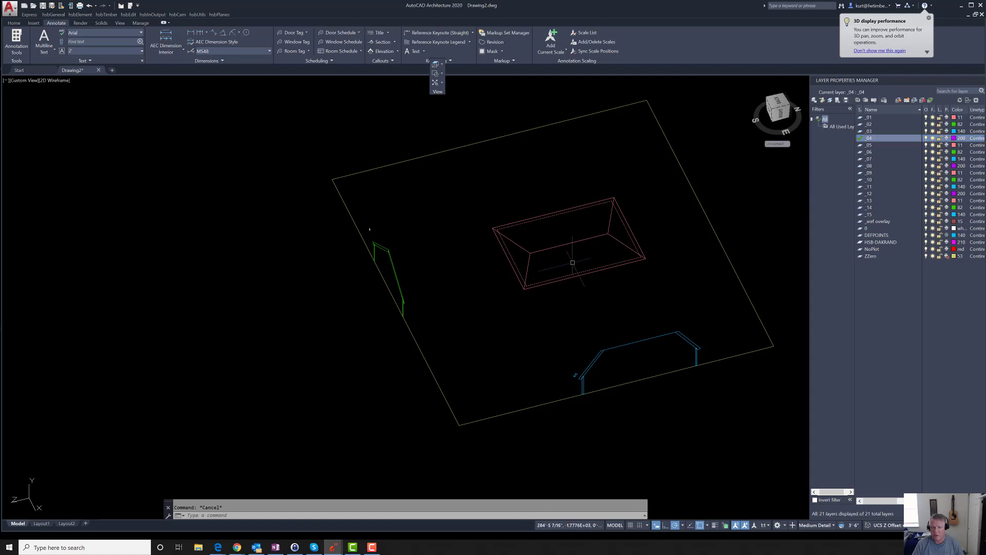
scroll(635, 228, "up", 3)
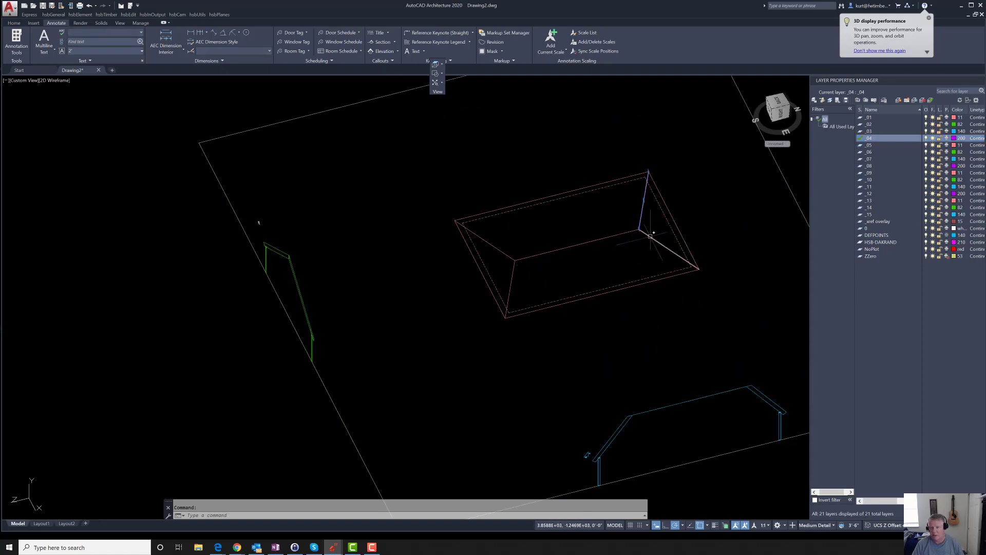
left_click(666, 209)
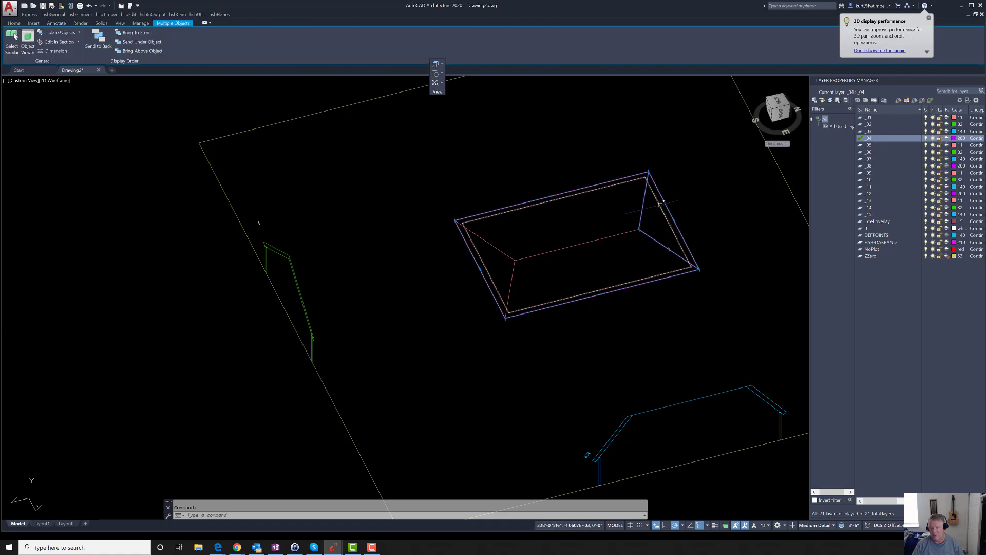
key("Escape")
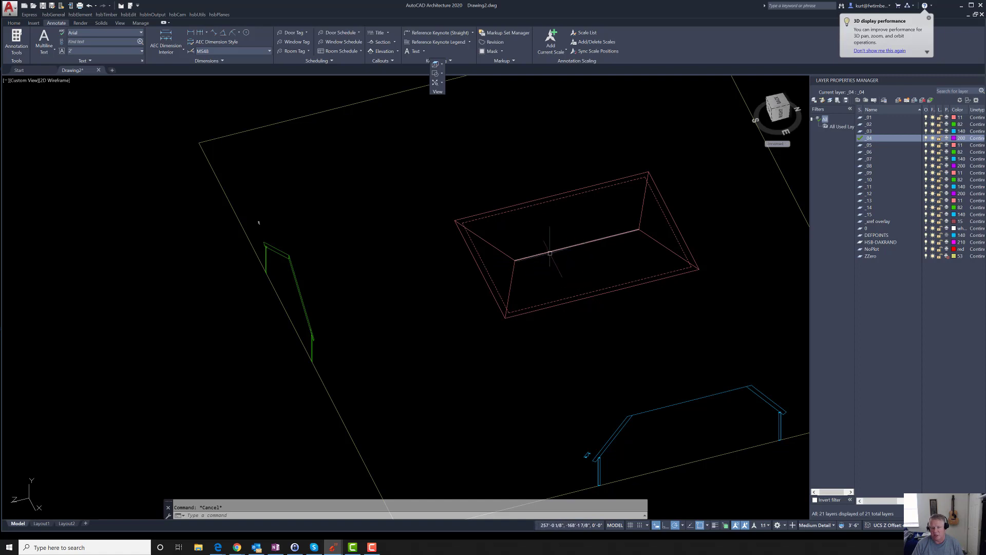
scroll(571, 264, "down", 2)
middle_click_drag(571, 266, 611, 238, "shift")
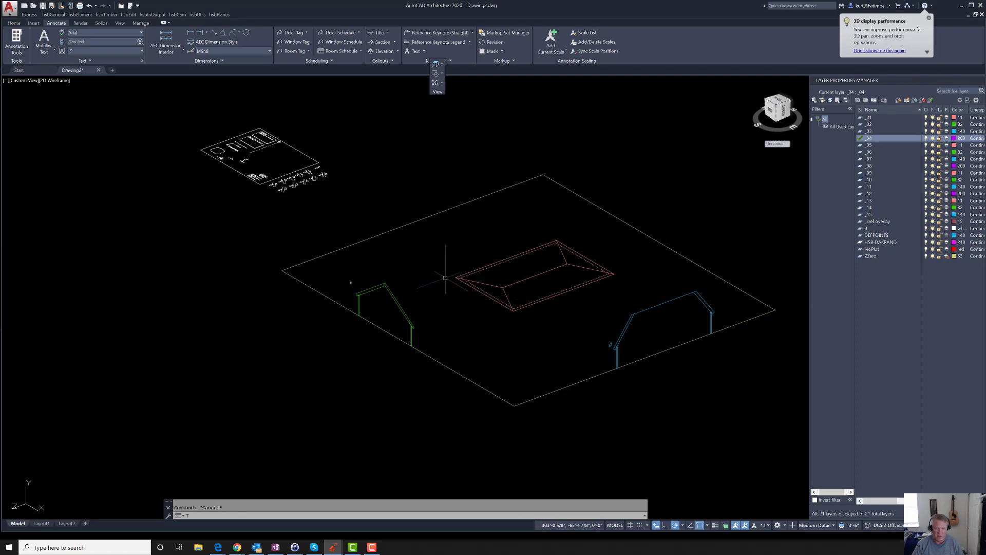
type("r")
key("Return")
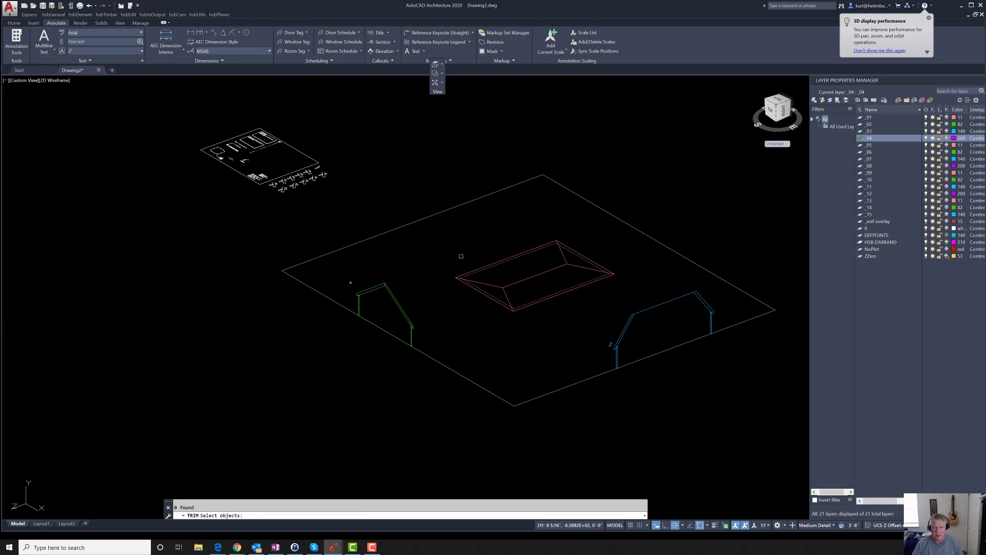
left_click(439, 239)
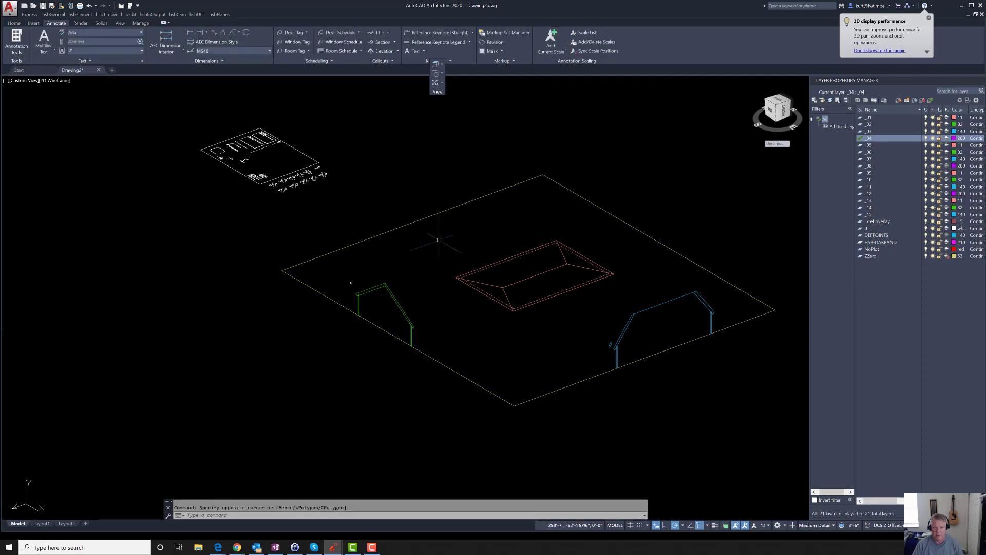
Reset the drawing to the top view and return to southwest isometric
type("tt")
key("Return")
scroll(518, 247, "down", 8)
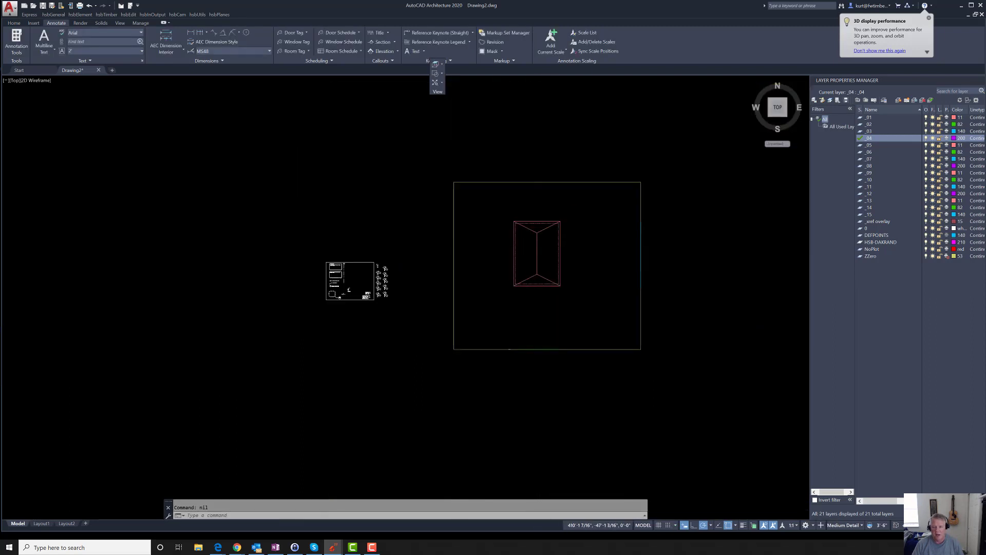
type("sw")
key("Return")
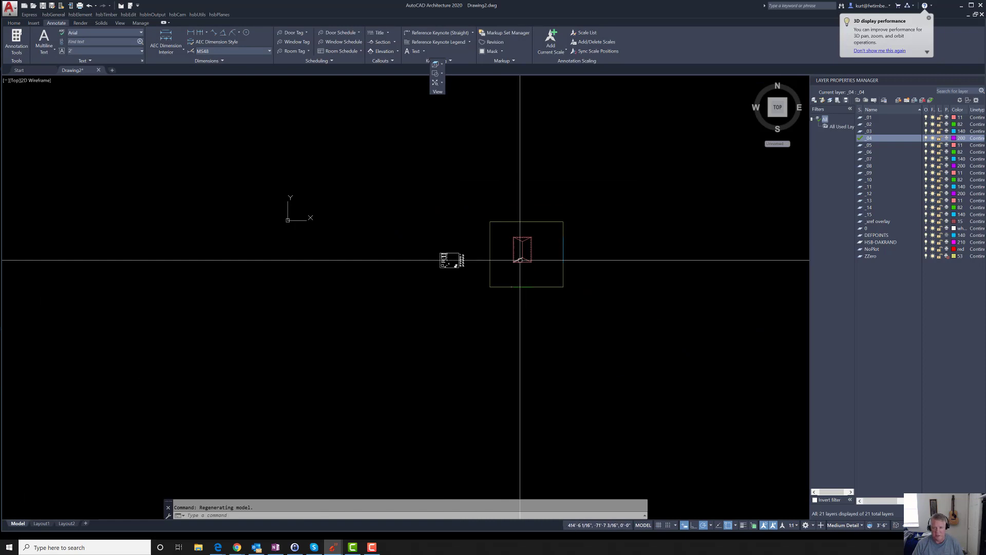
Draw construction lines parallel to the roof plan's ridge through both eave tips and the ridge peak of the green elevation
scroll(563, 353, "up", 5)
type("xv")
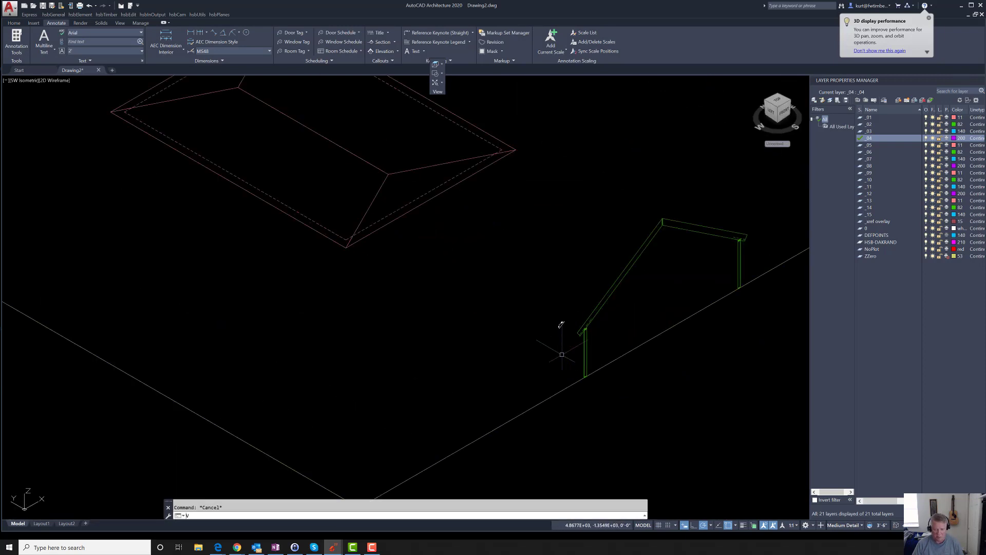
key("Return")
scroll(570, 331, "up", 4)
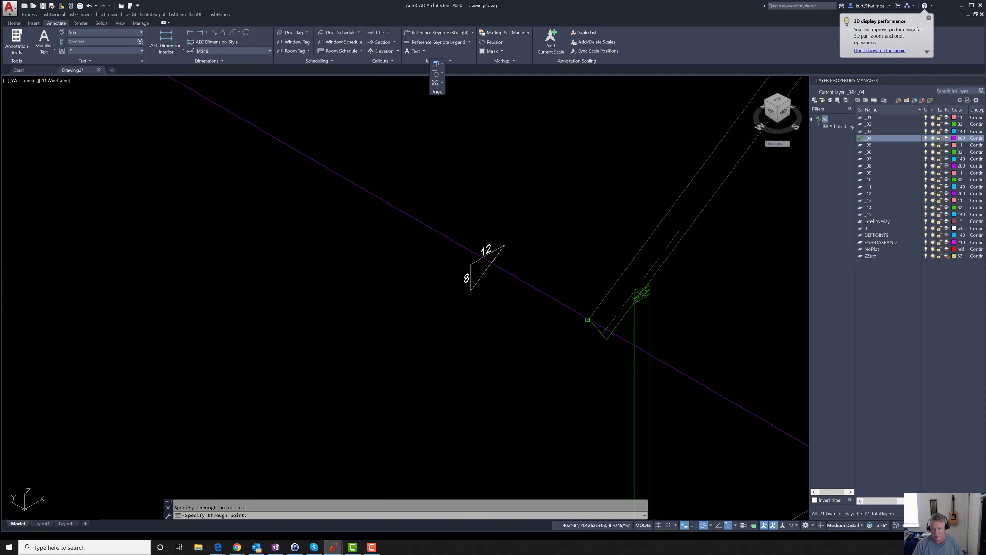
scroll(455, 346, "down", 5)
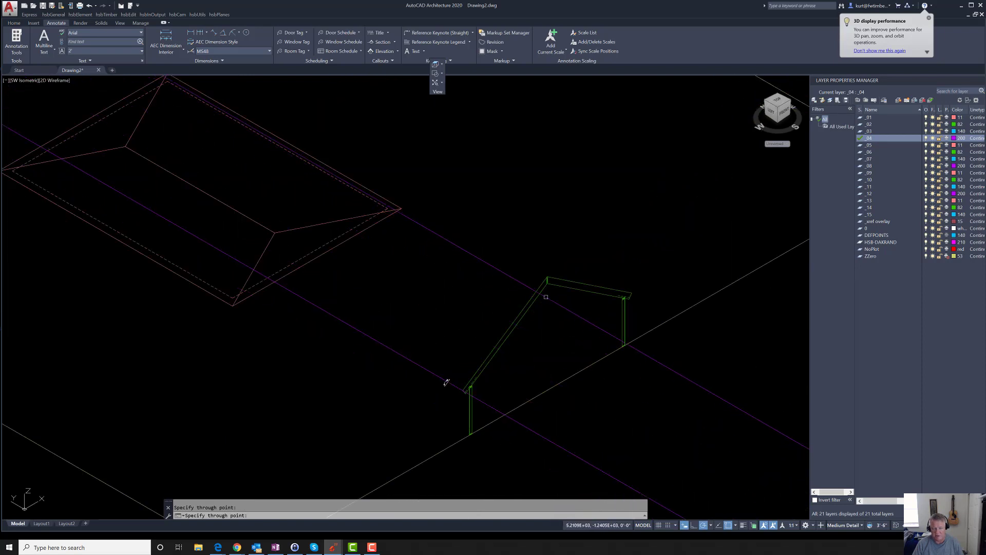
scroll(553, 264, "up", 6)
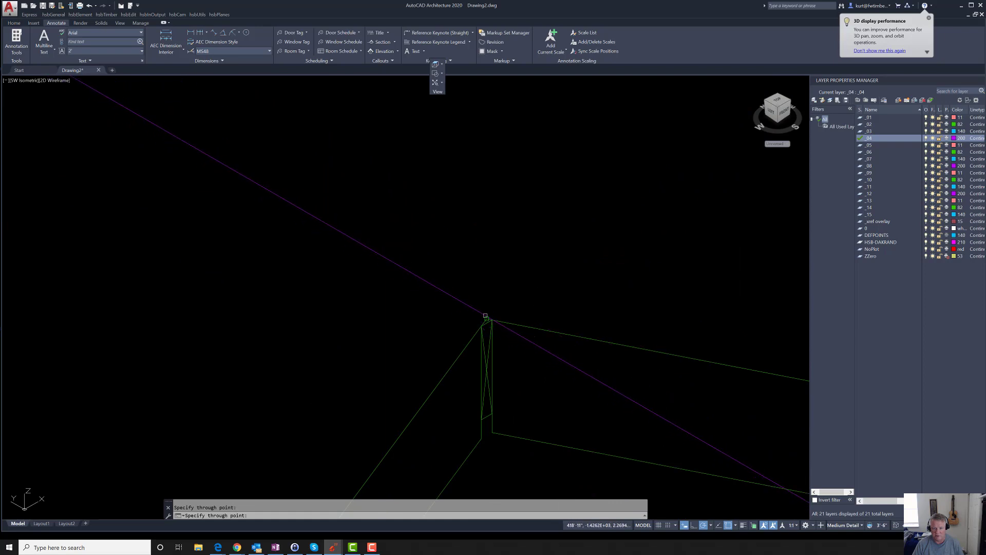
scroll(403, 306, "down", 4)
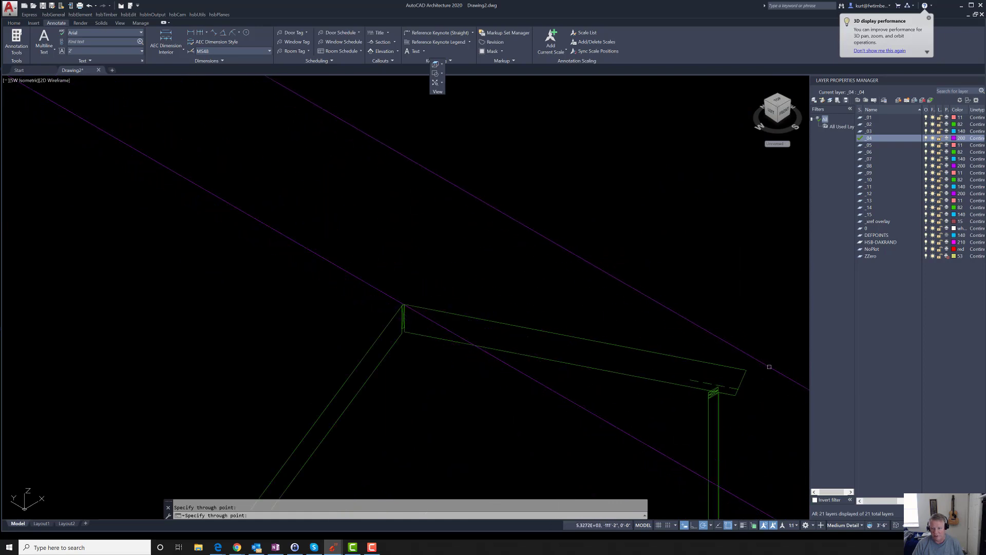
key("Escape")
Draw construction lines perpendicular to the roof plan's ridge through both ridge ends and both eave tips of the blue elevation
scroll(505, 332, "down", 5)
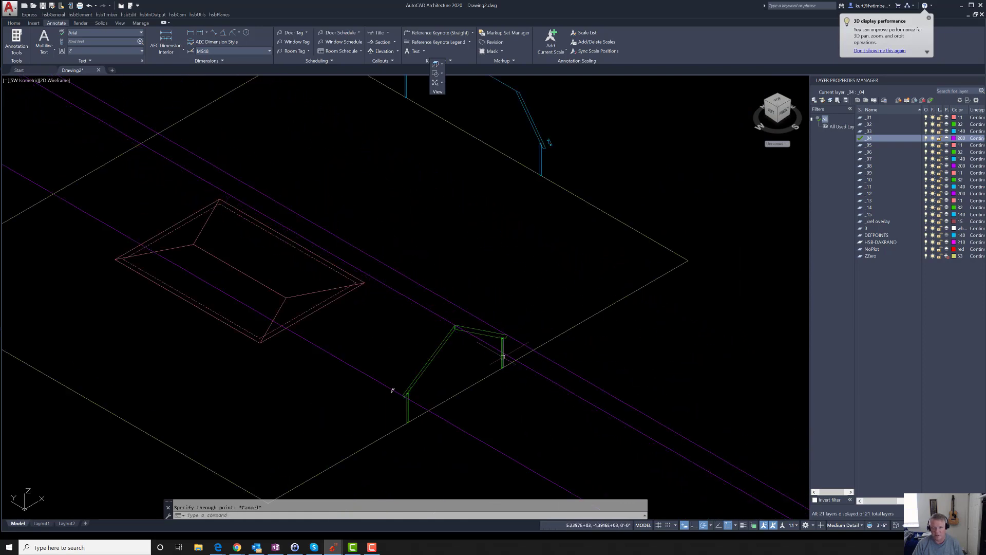
scroll(526, 218, "up", 3)
key("Return")
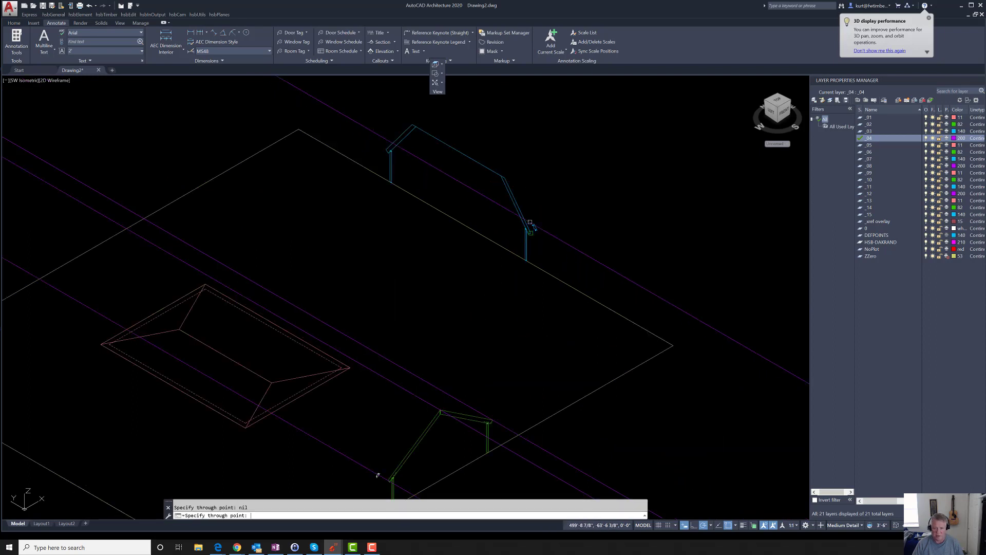
scroll(526, 206, "up", 5)
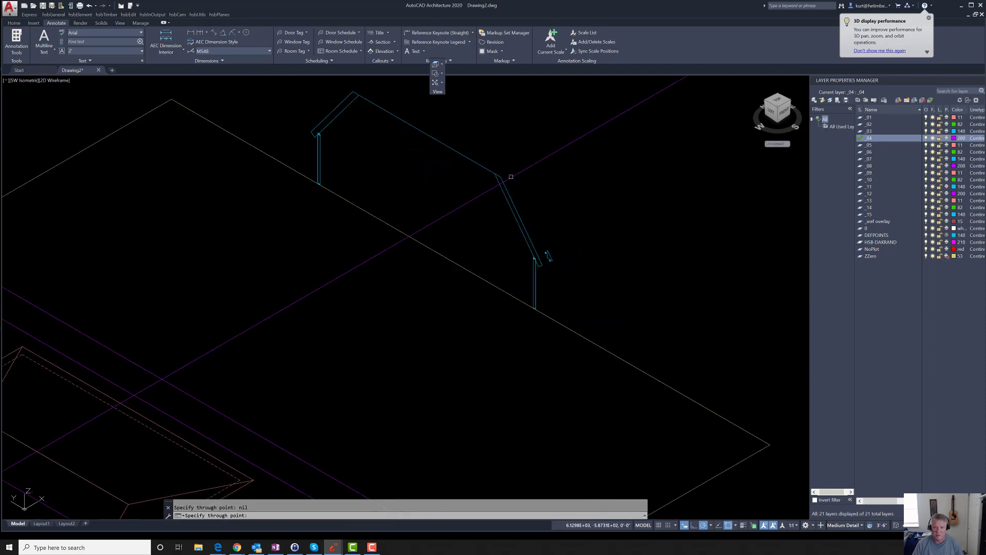
left_click(484, 176)
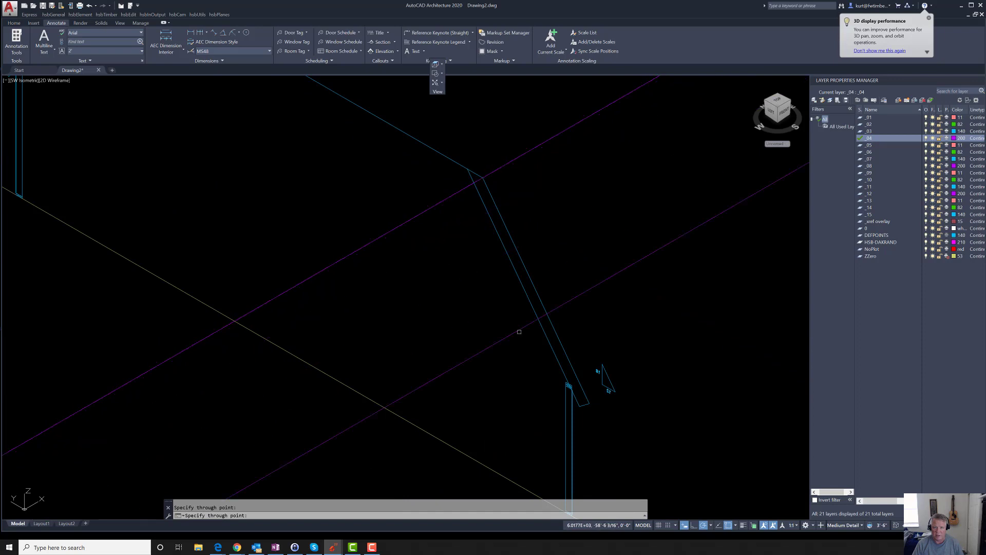
left_click(589, 403)
scroll(575, 304, "down", 4)
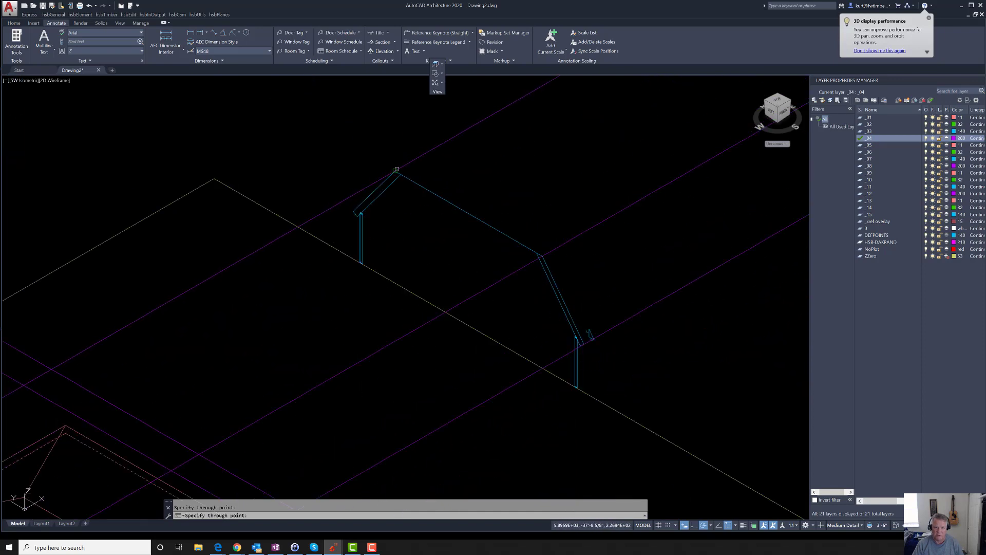
left_click(356, 210)
key("Escape")
Turn off layer _01 and show the projected construction lines in top view
scroll(509, 222, "down", 4)
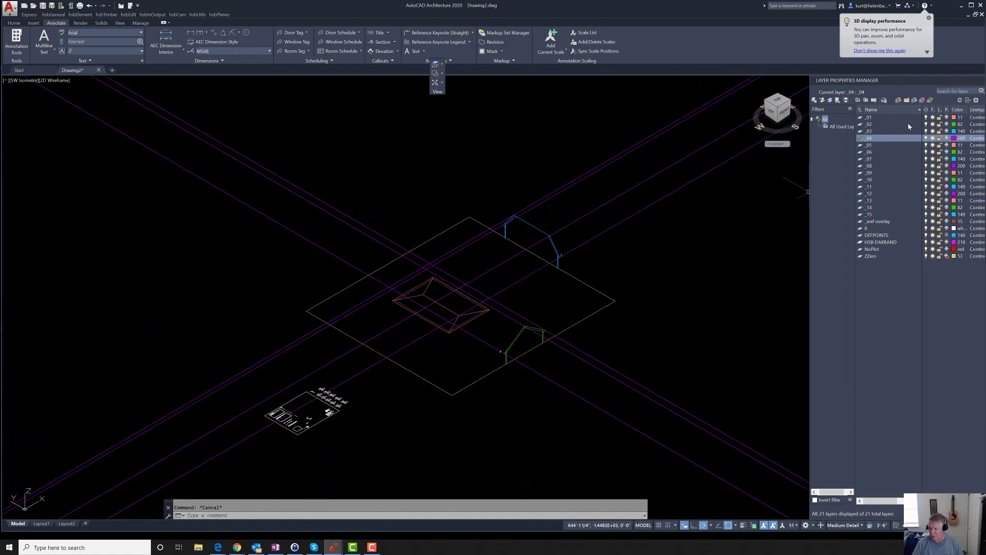
left_click(927, 118)
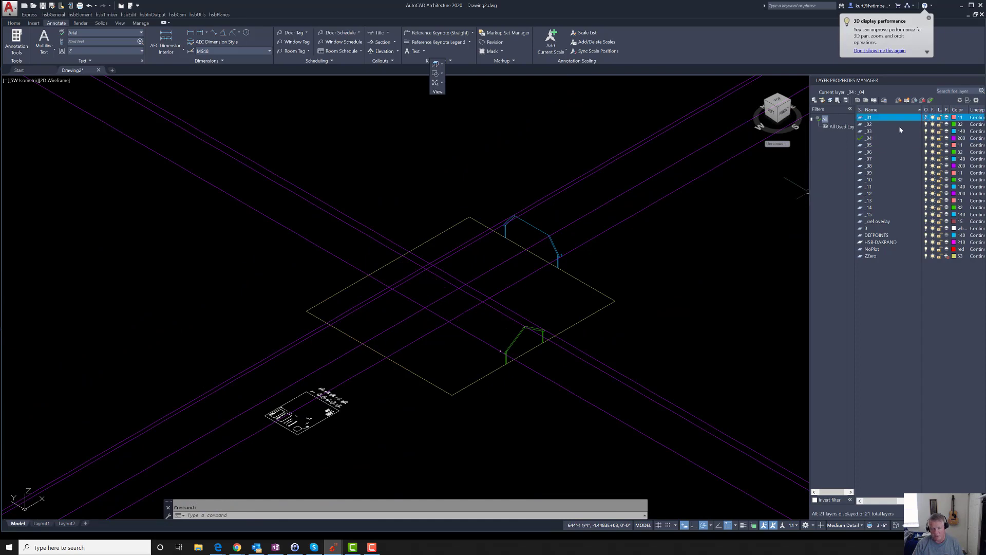
type("vt")
key("Return")
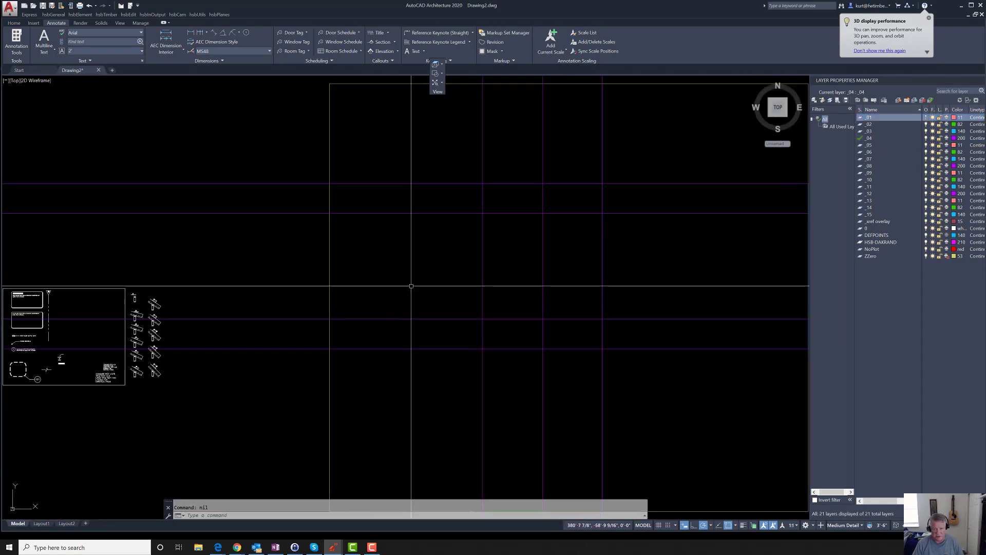
key("Escape")
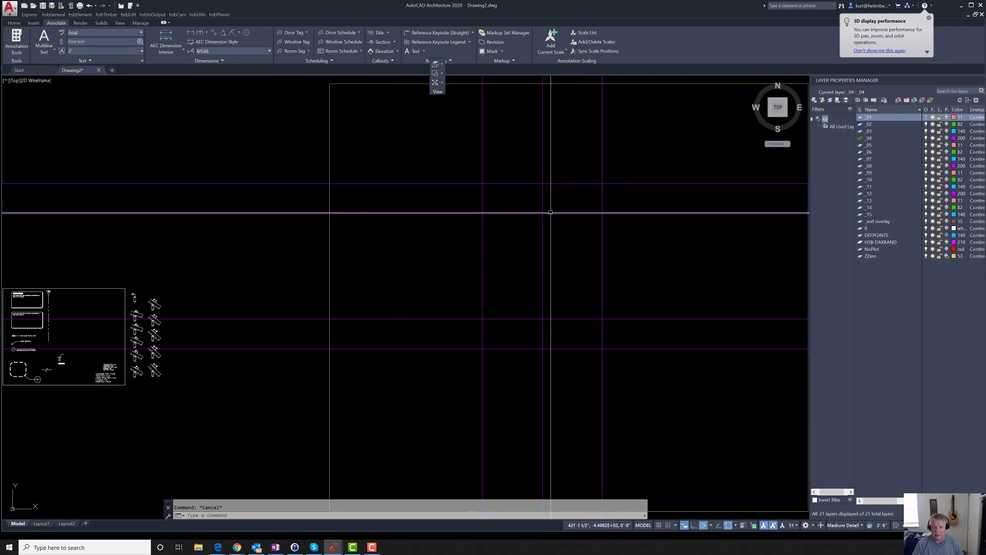
Trim the middle vertical construction line to the ridge segment between the two inner horizontal lines
type("tr")
key("Return")
left_click(561, 213)
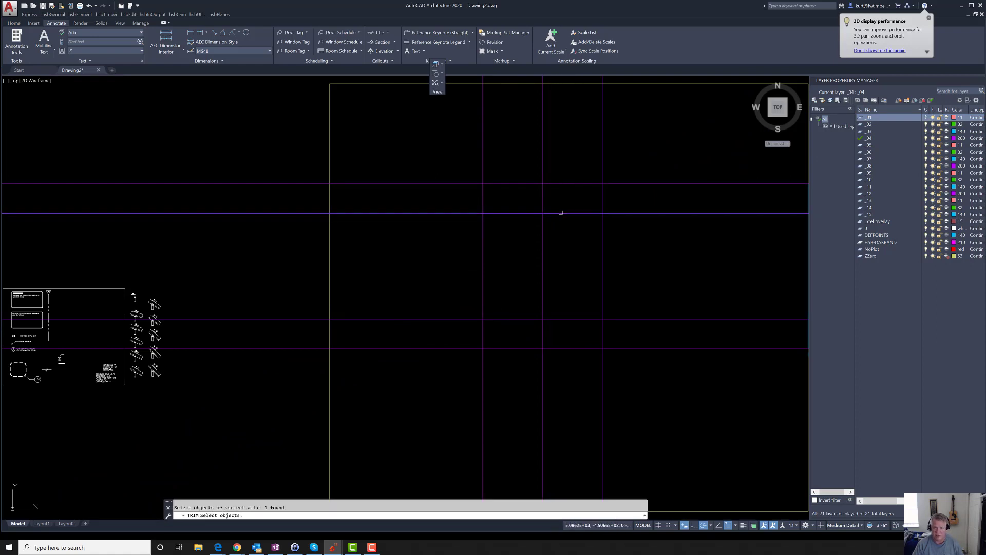
left_click(542, 195)
key("Return")
key("Return")
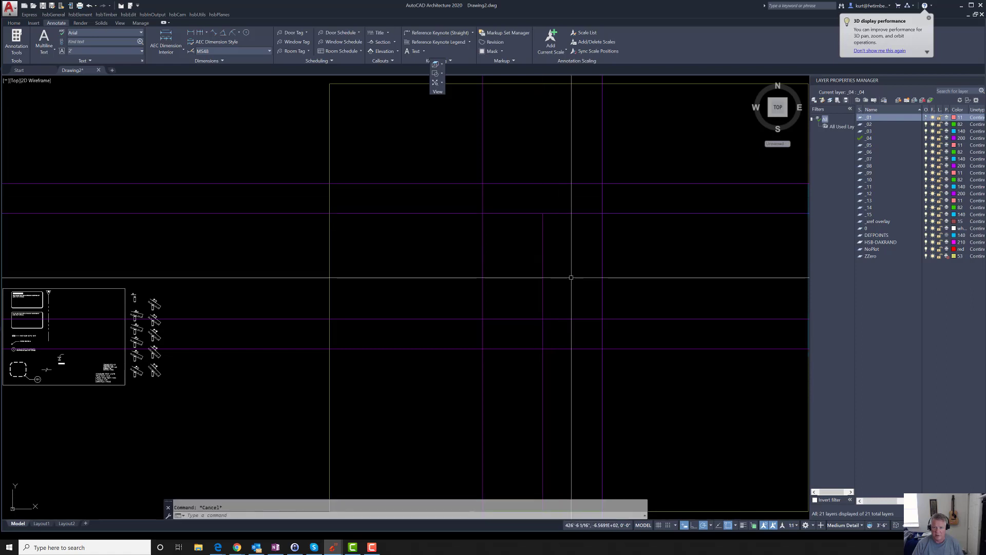
left_click(575, 318)
key("Return")
left_click(542, 328)
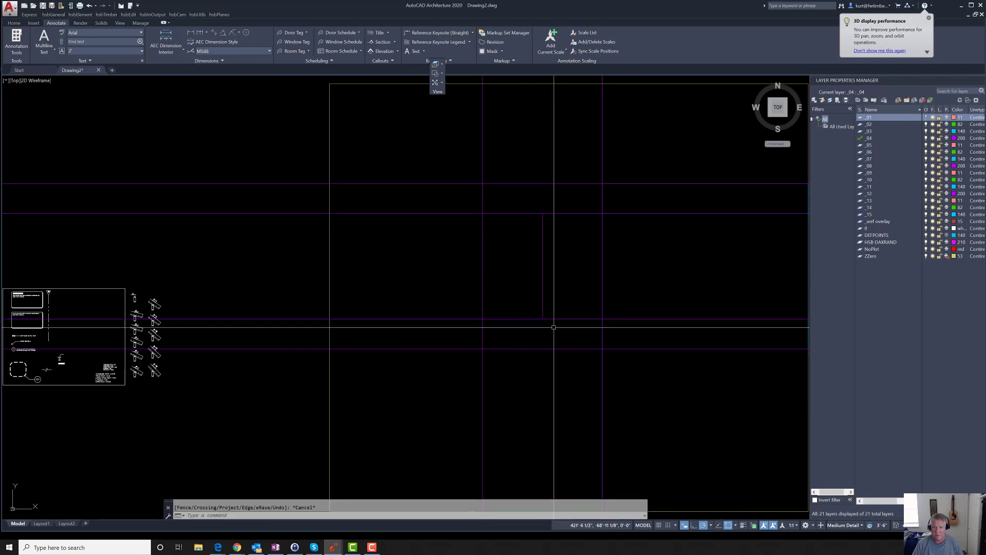
key("Escape")
key("Return")
left_click(644, 348)
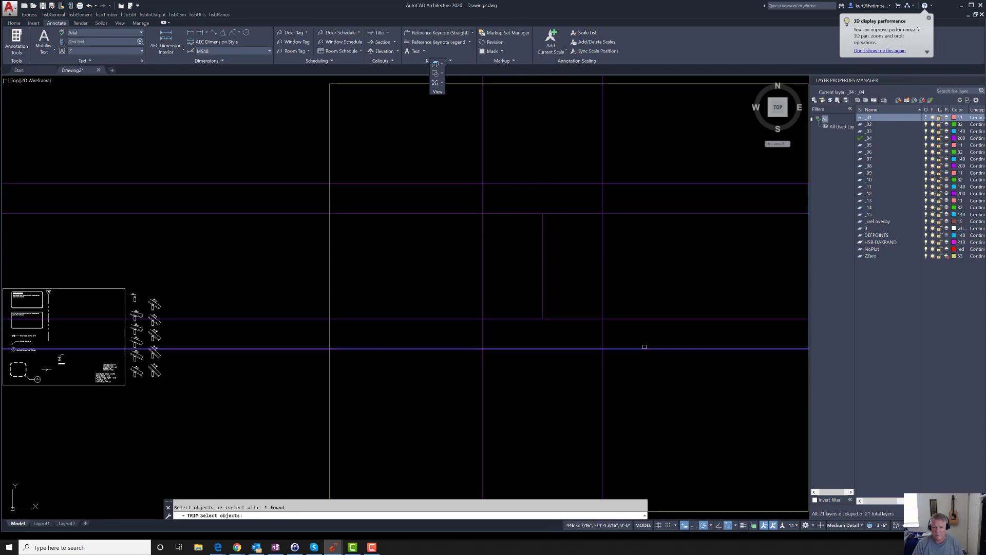
key("Escape")
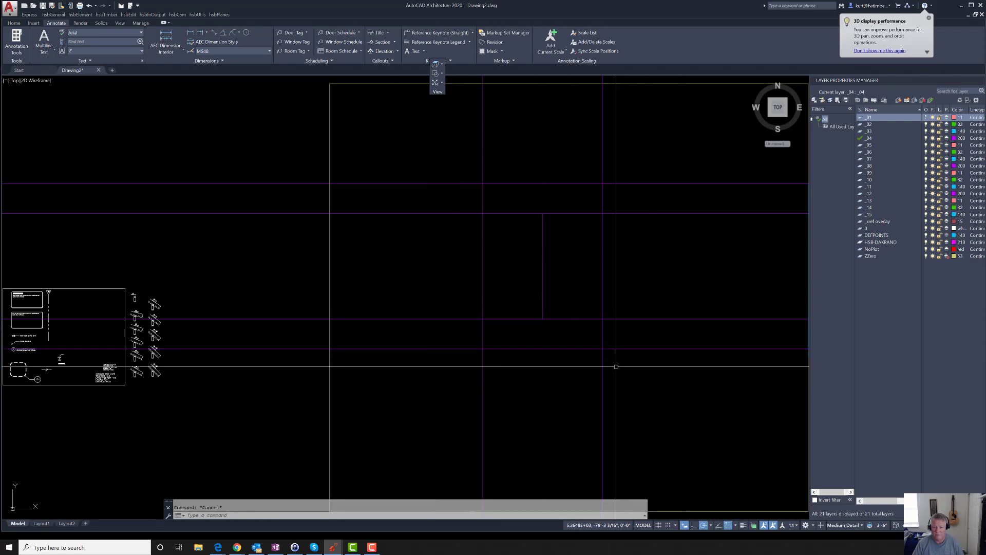
Trim both outer vertical construction lines back to the outermost upper and lower horizontal lines
key("Return")
left_click(637, 348)
key("Return")
left_click_drag(648, 376, 430, 392)
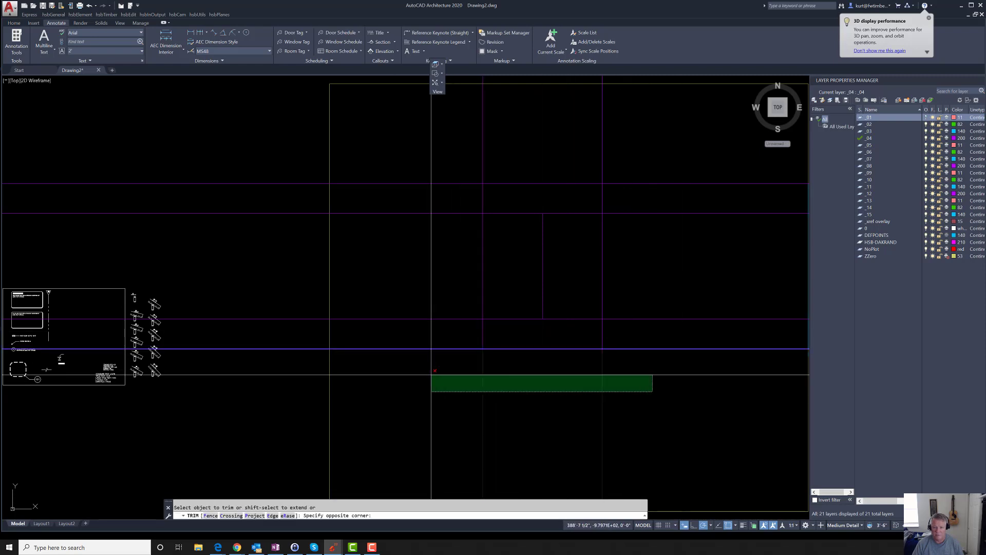
left_click(576, 184)
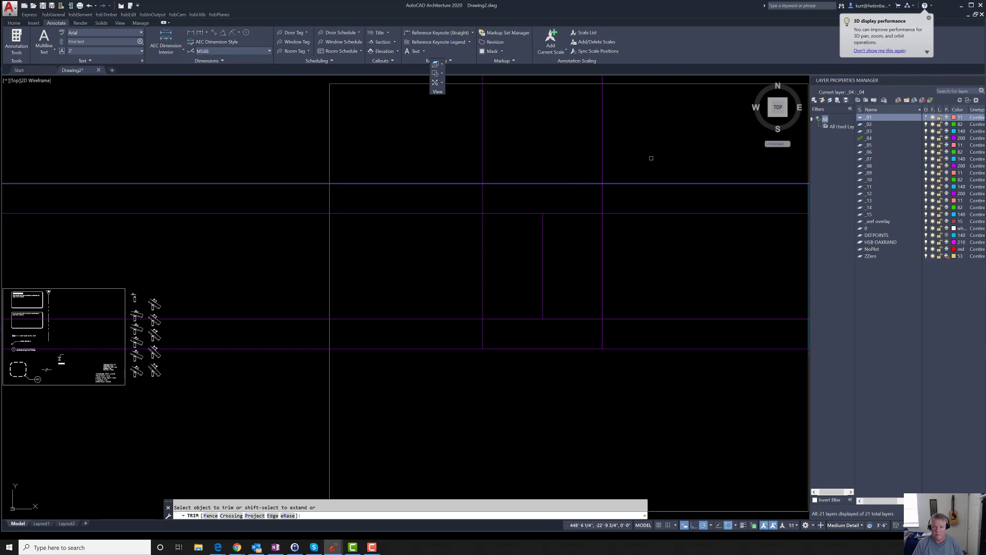
left_click_drag(652, 157, 424, 128)
key("Escape")
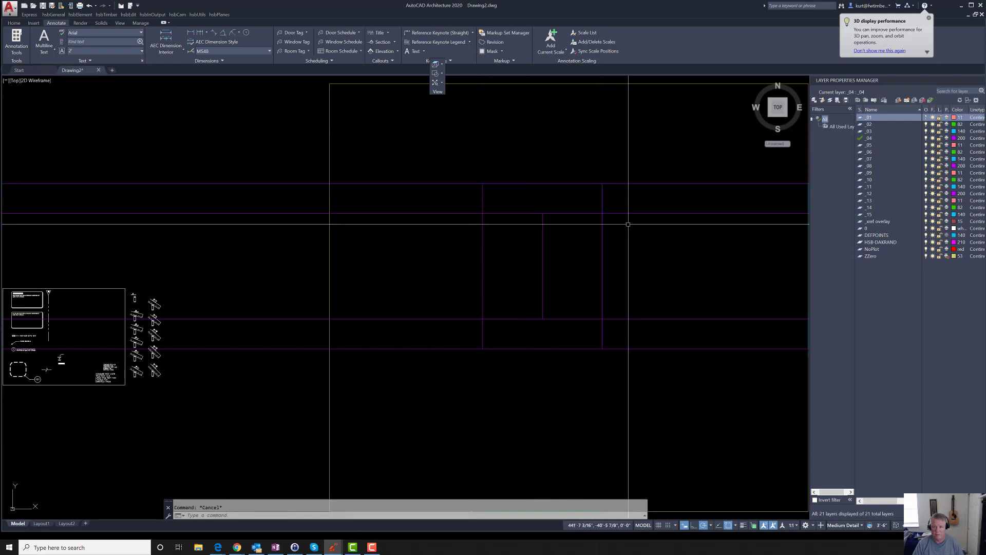
Erase the two inner horizontal construction lines that cross the ends of the ridge segment
type("e")
key("Return")
left_click(686, 337)
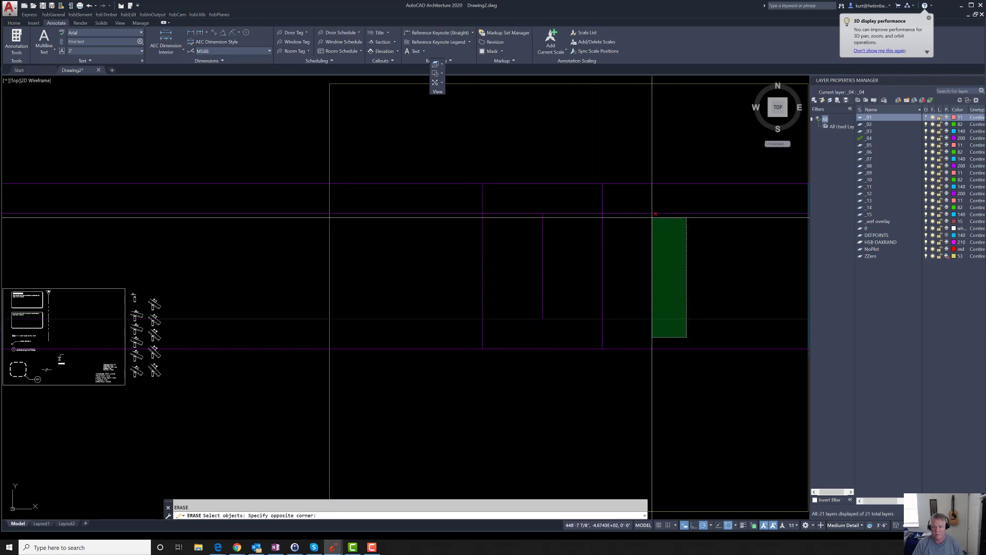
left_click(651, 205)
key("Return")
key("Escape")
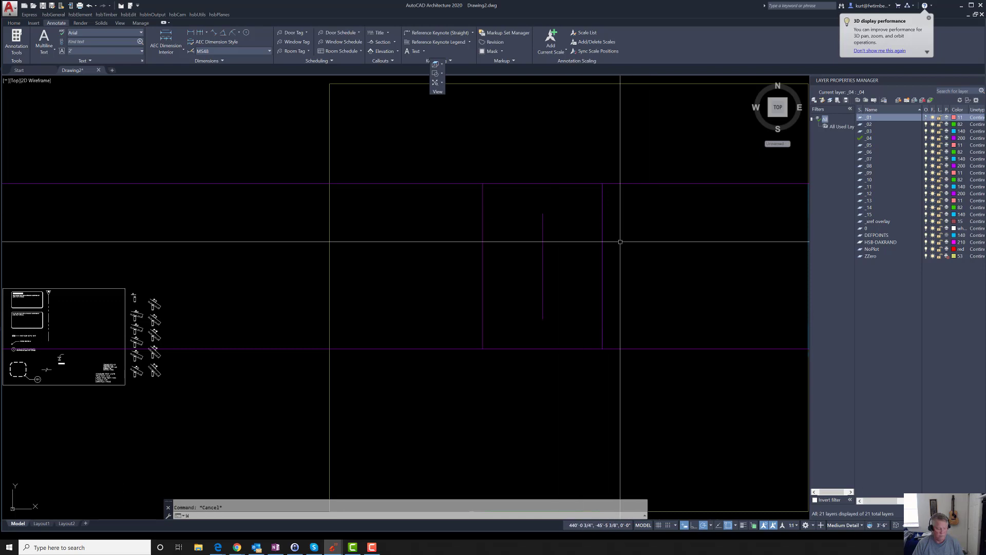
type("tr")
key("Return")
left_click(614, 229)
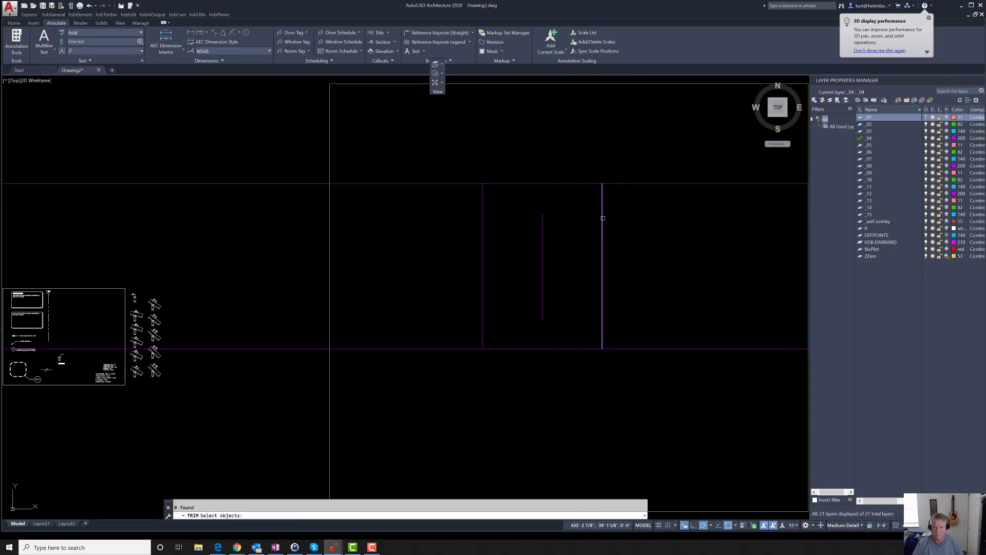
type("w")
key("Return")
key("Escape")
Trim the two outer horizontal lines at both vertical lines so they form the closed rectangular eave outline
type("w")
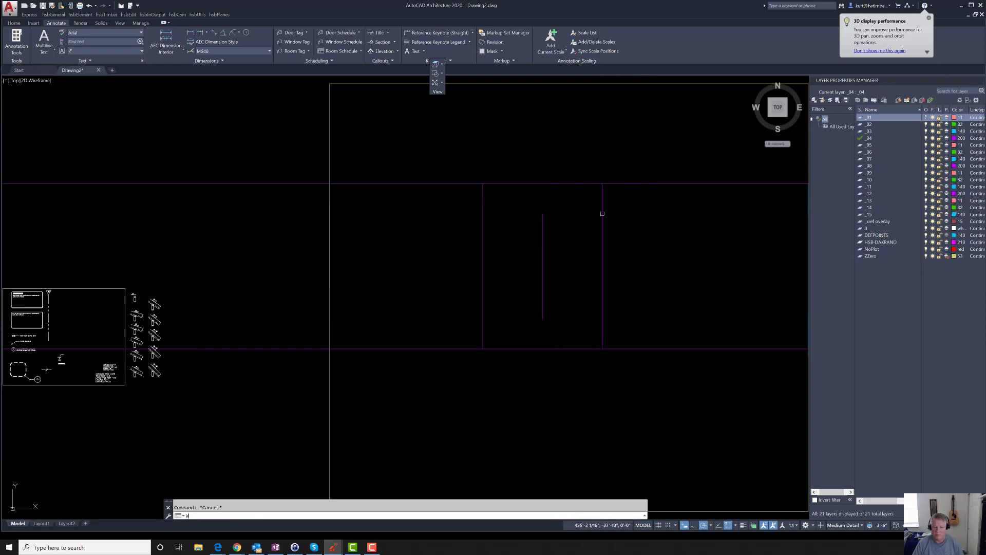
left_click(485, 225)
left_click(463, 225)
left_click(430, 392)
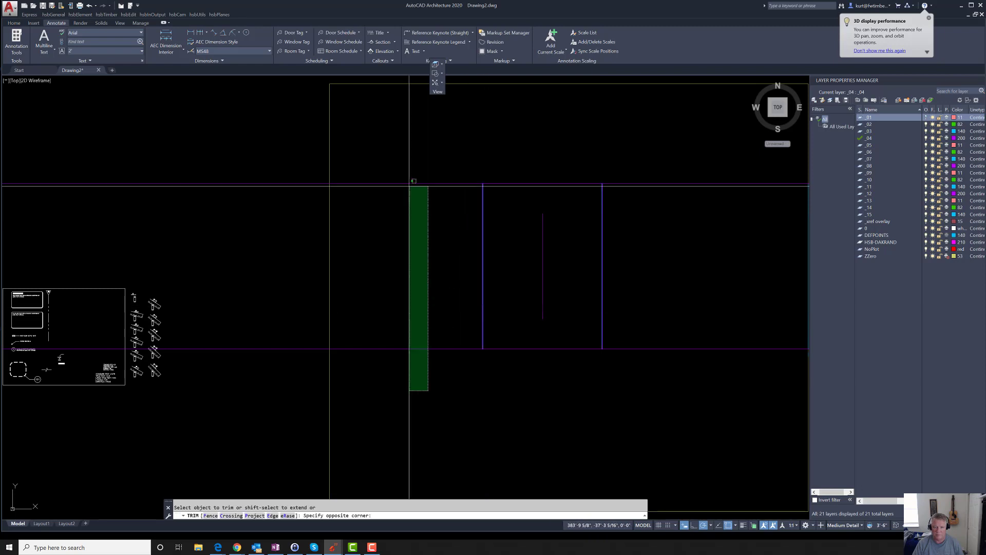
left_click(408, 179)
left_click(683, 376)
left_click(633, 173)
key("Escape")
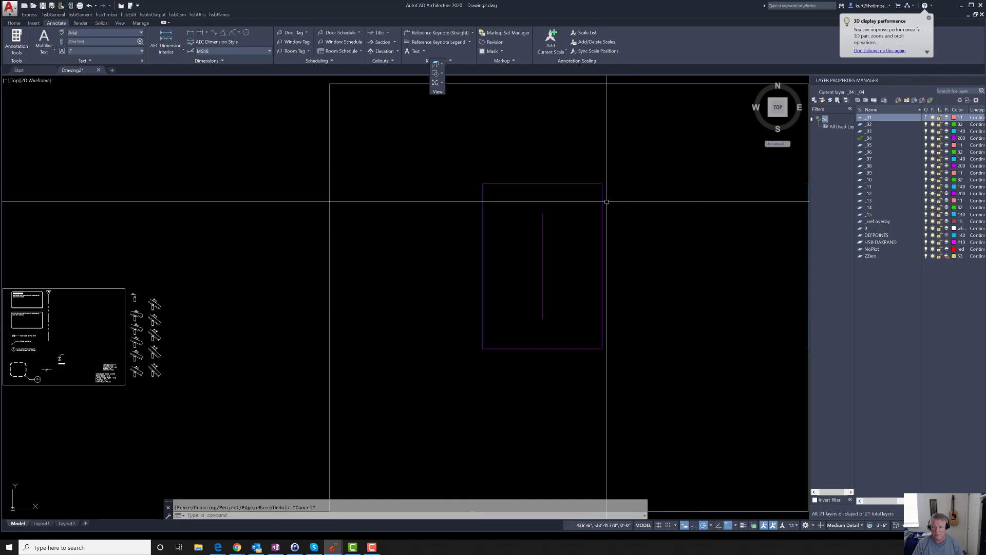
key("Escape")
Draw hip lines in 3D from the two eave corners nearest the green elevation to the near end of the ridge
scroll(576, 232, "down", 4)
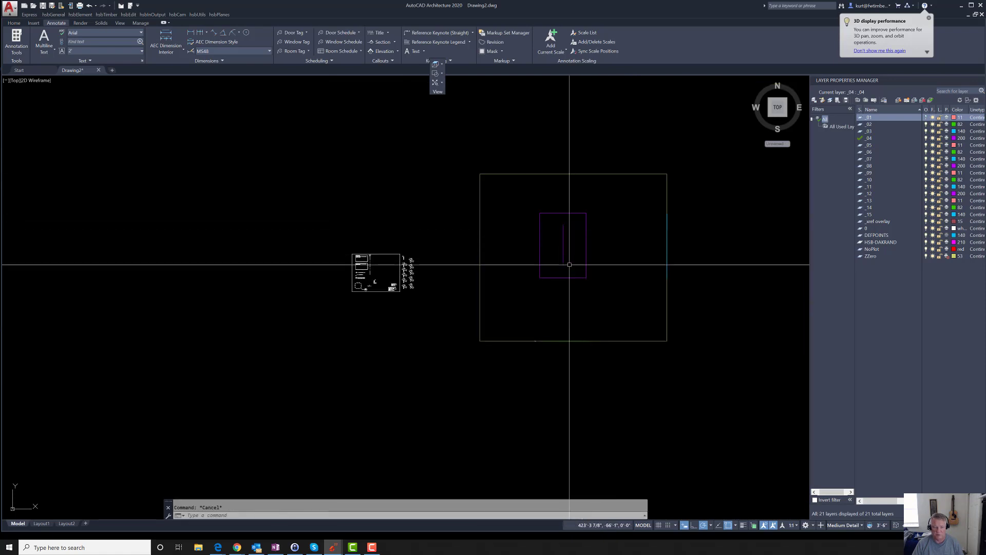
middle_click_drag(568, 264, 598, 236, "shift")
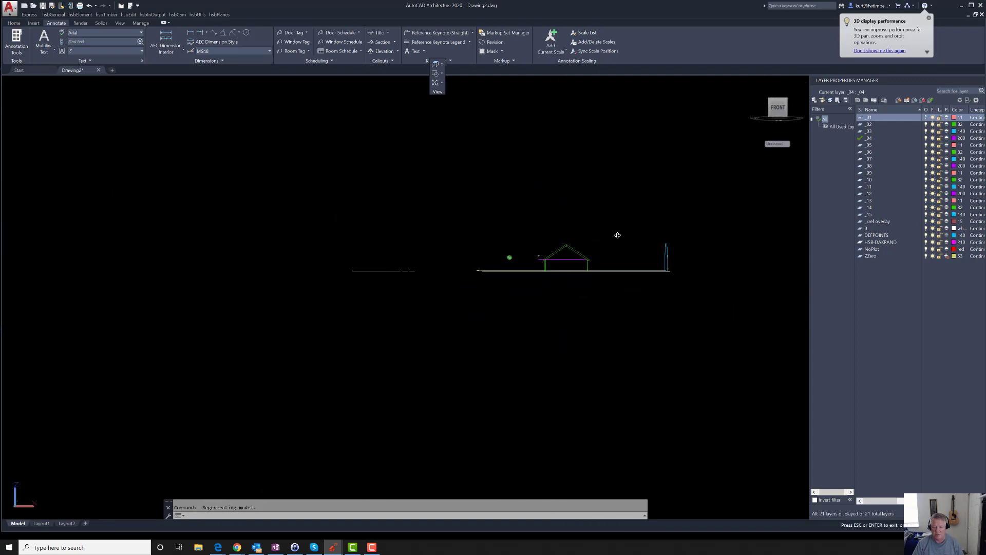
scroll(591, 250, "up", 8)
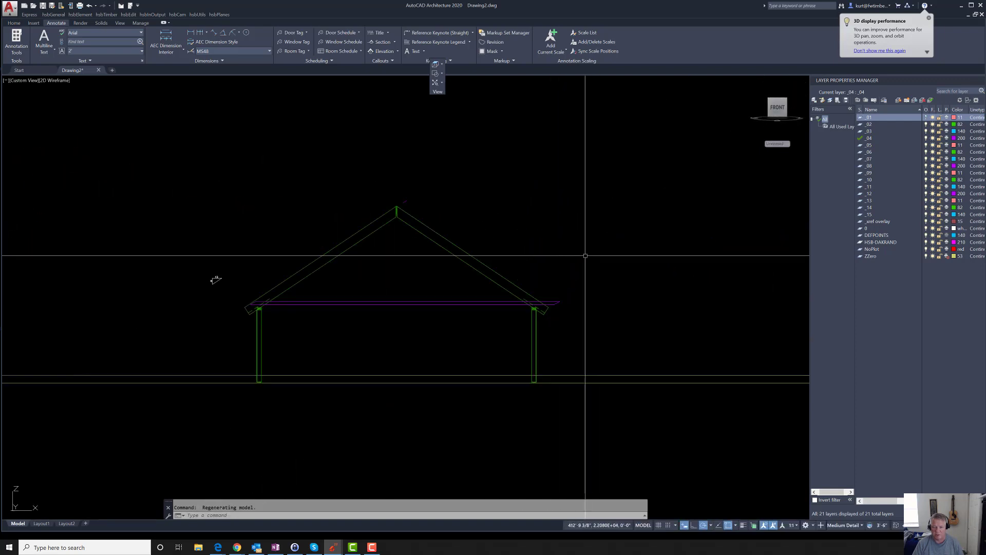
scroll(484, 300, "up", 2)
middle_click_drag(565, 268, 490, 312, "shift")
scroll(490, 312, "up", 4)
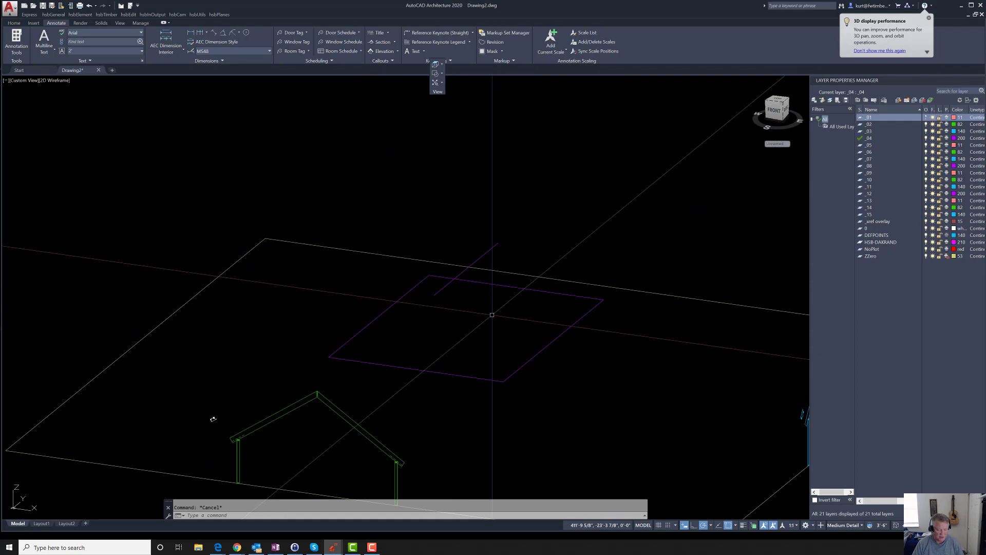
type("l")
key("Return")
left_click(504, 381)
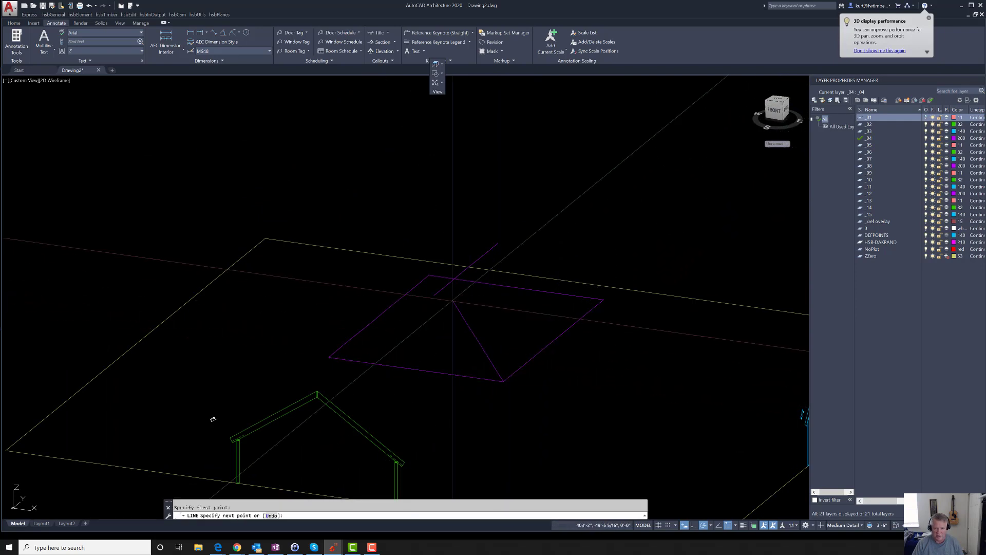
left_click(434, 295)
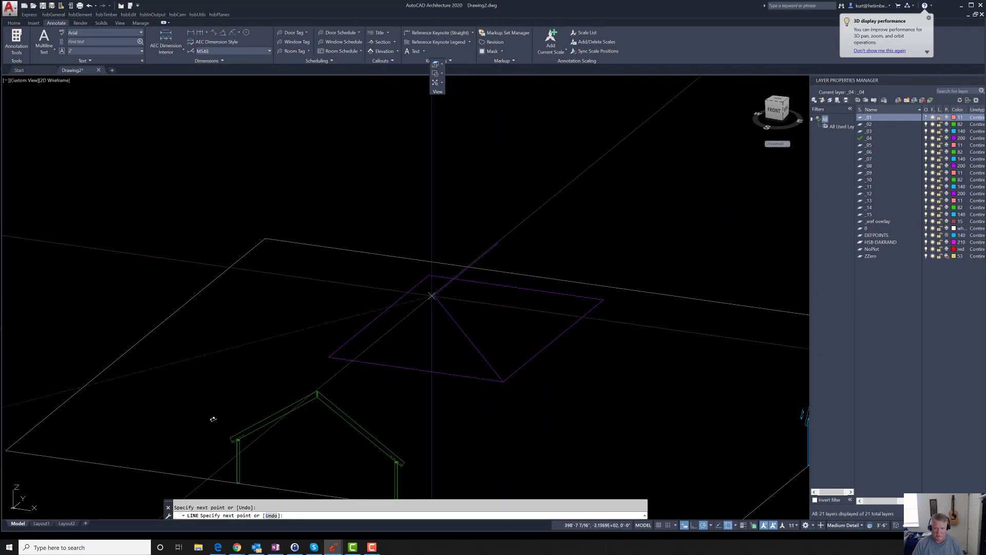
left_click(329, 357)
Draw the hip lines joining the two remaining eave corners to the far end of the ridge
middle_click_drag(355, 309, 354, 347, "shift")
middle_click_drag(337, 358, 309, 383, "shift")
type("A")
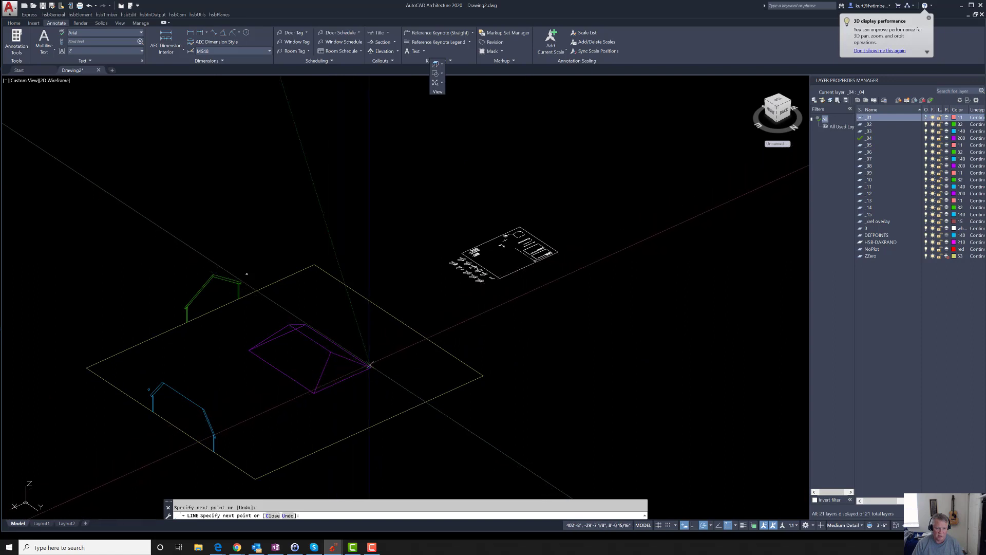
key("Escape")
Examine the hip roof wireframe from several angles together with the upright elevations and the blue elevation's eave detail
scroll(410, 359, "down", 5)
middle_click_drag(418, 358, 422, 357, "shift")
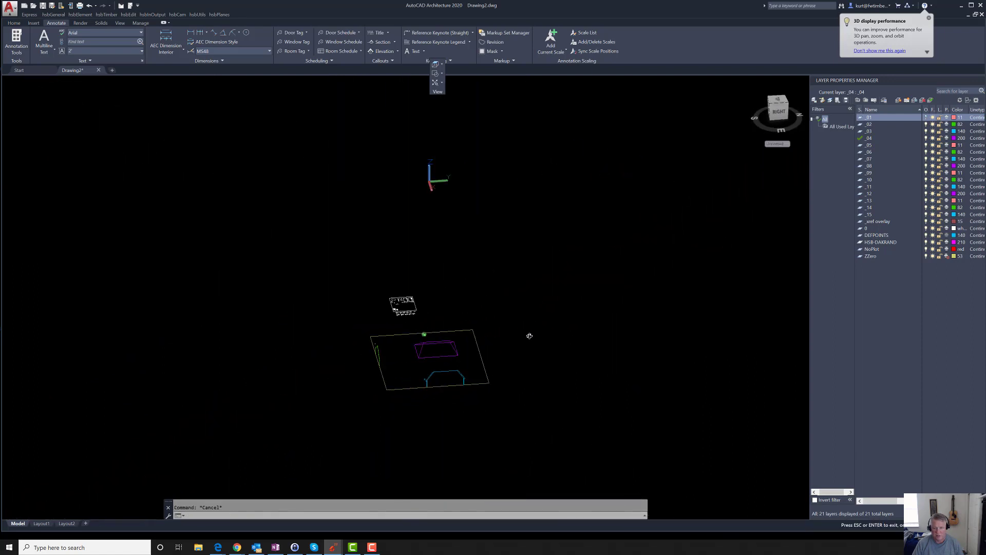
middle_click_drag(529, 336, 504, 339, "shift")
scroll(431, 344, "up", 4)
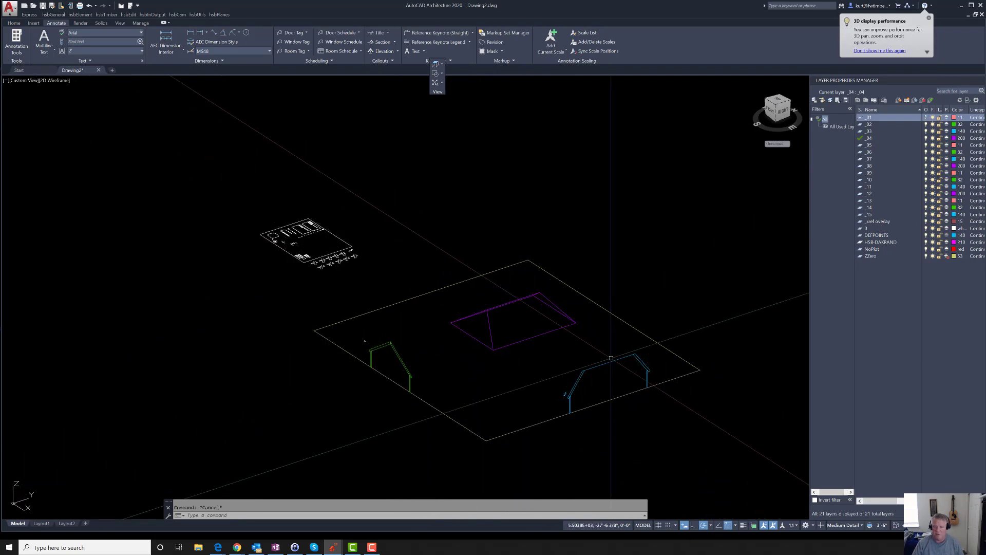
scroll(592, 410, "up", 3)
scroll(592, 409, "up", 4)
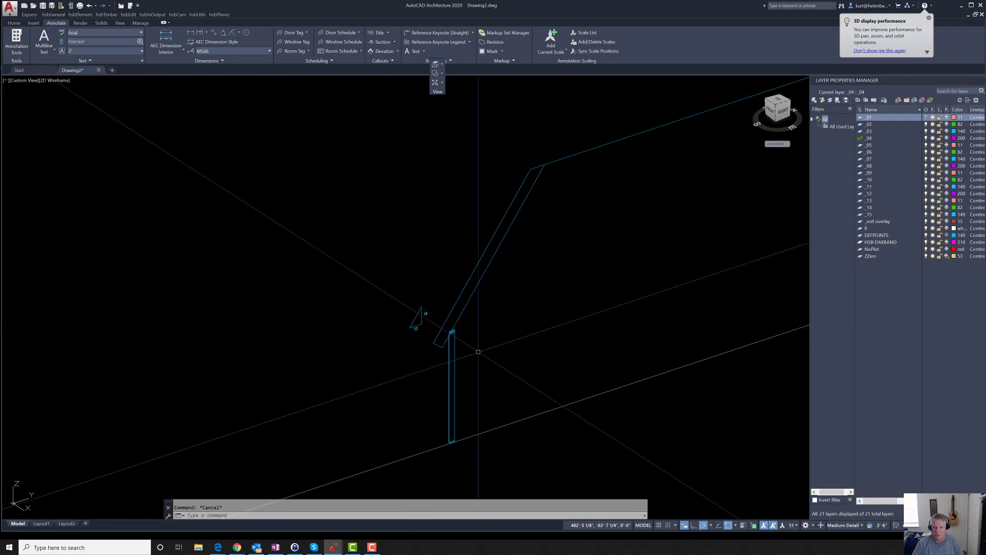
scroll(439, 335, "up", 2)
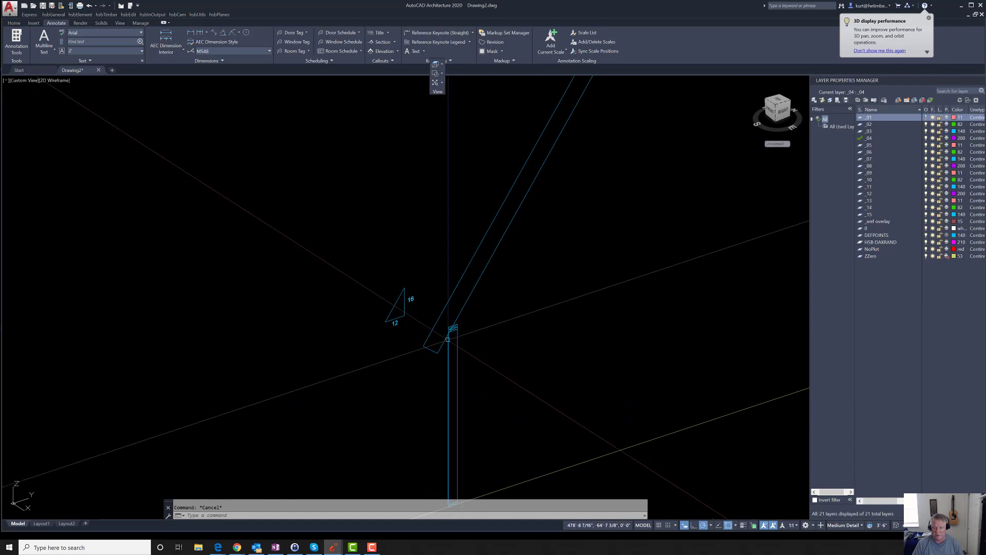
scroll(471, 306, "down", 8)
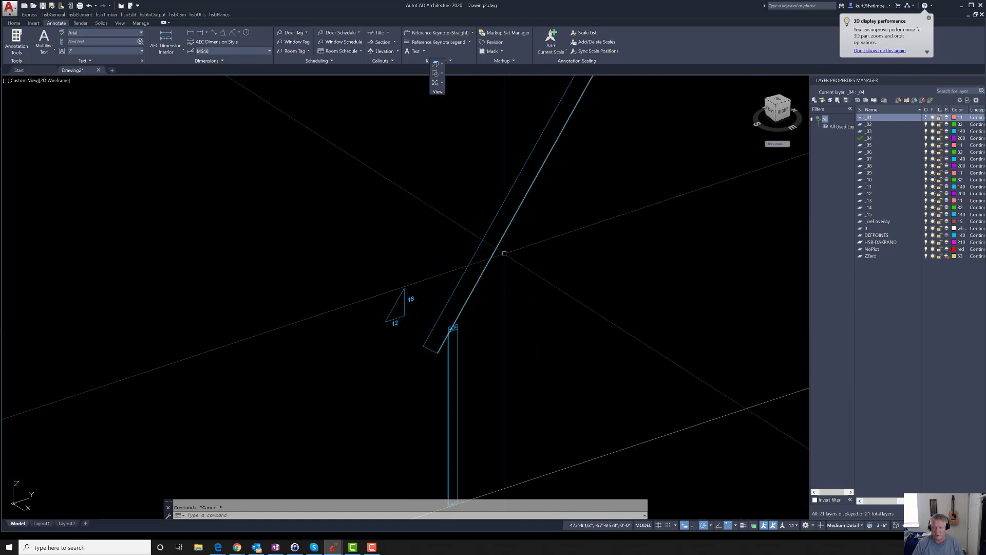
scroll(465, 217, "down", 3)
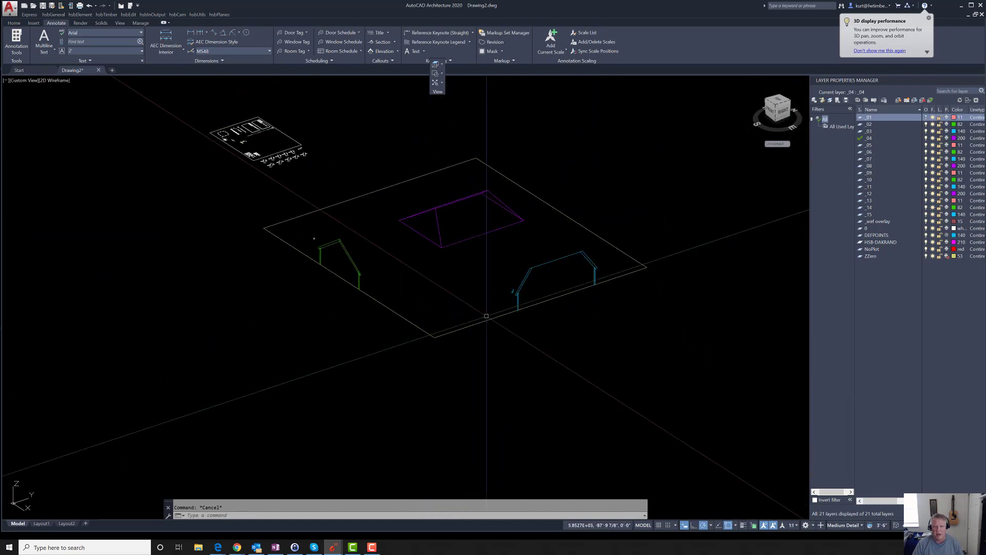
scroll(467, 221, "up", 7)
scroll(412, 337, "down", 6)
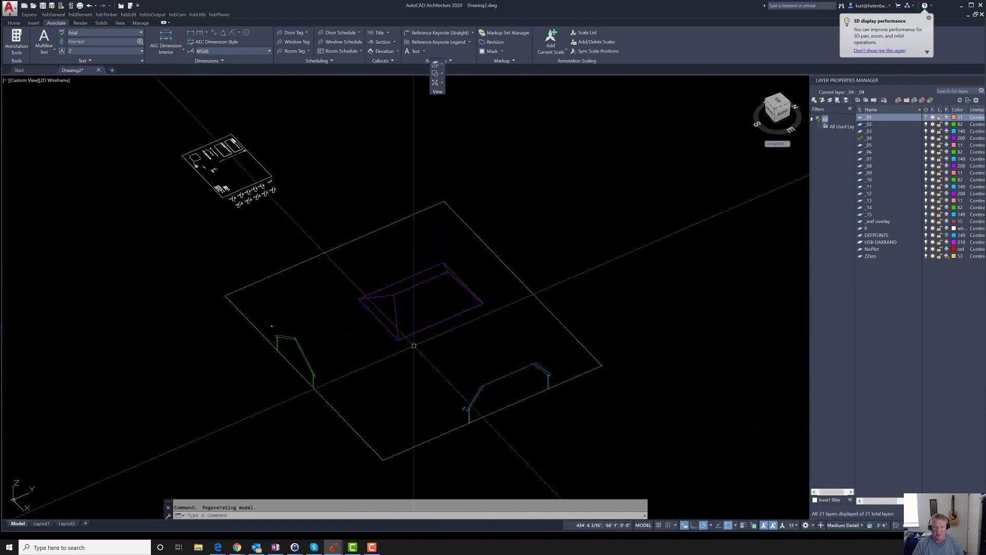
scroll(428, 285, "up", 2)
mouse_move(423, 319)
middle_mouse_down("shift")
mouse_move(429, 350)
mouse_move(466, 334)
mouse_move(413, 325)
middle_mouse_up("shift")
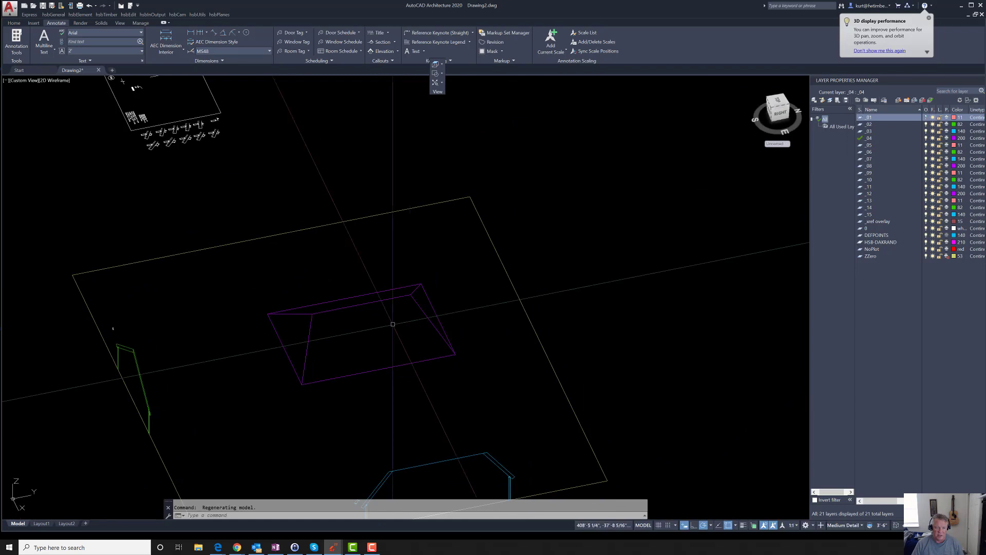
scroll(387, 330, "up", 5)
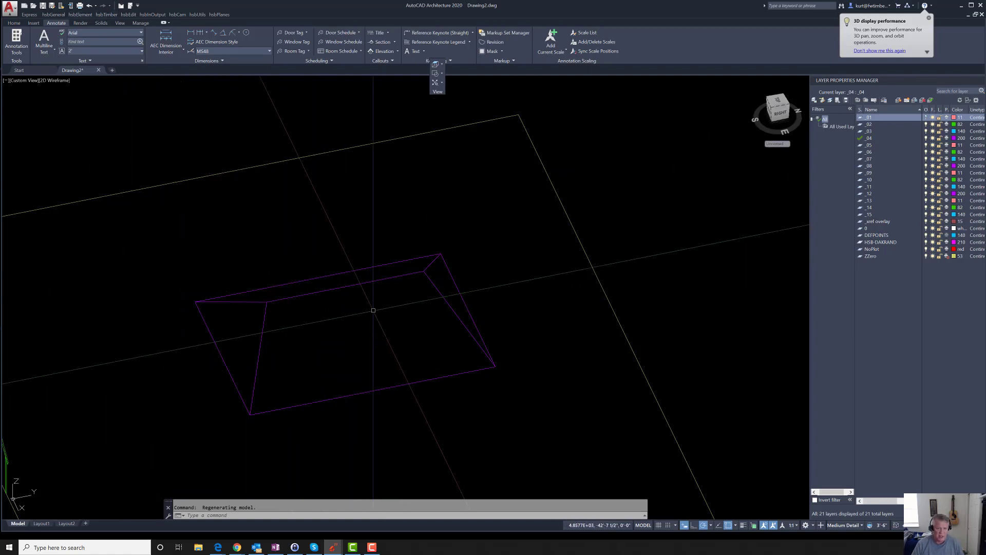
key("Escape")
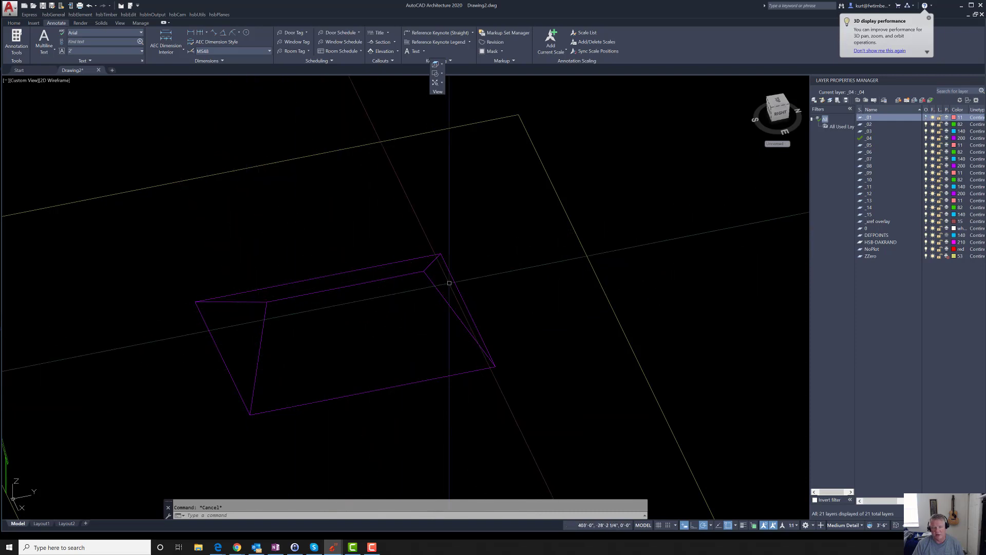
Define a roof plane by picking the corners of the long roof slope facing the blue elevation
left_click(218, 15)
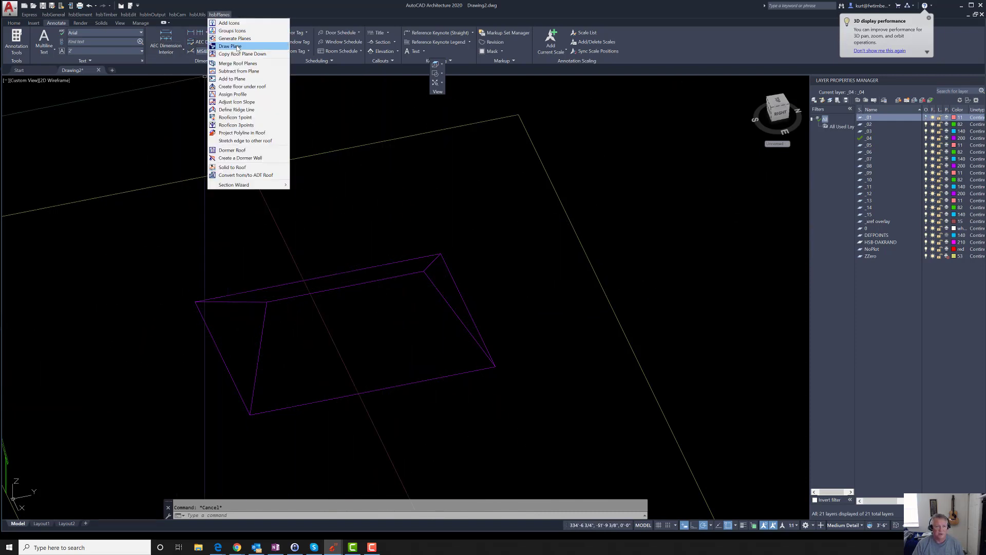
left_click(229, 46)
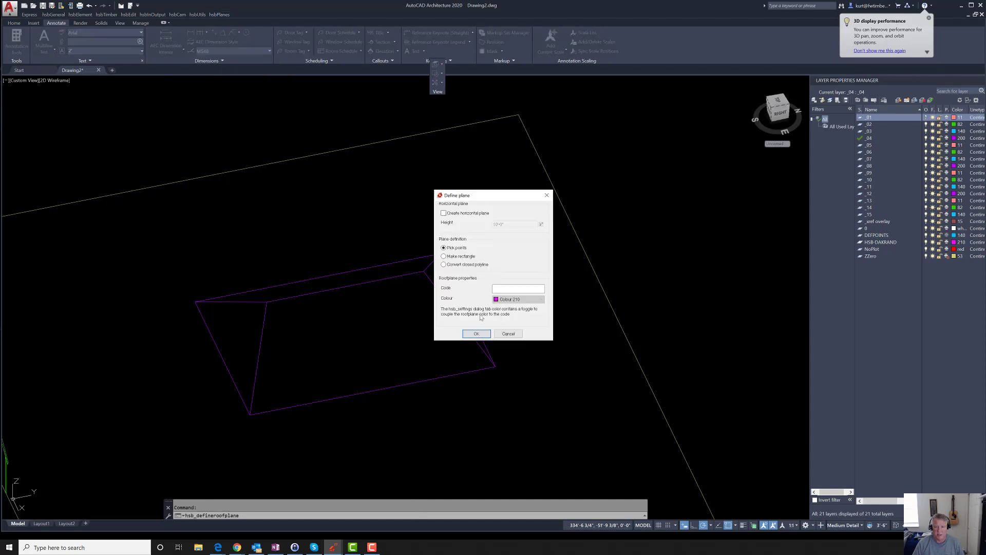
left_click(476, 334)
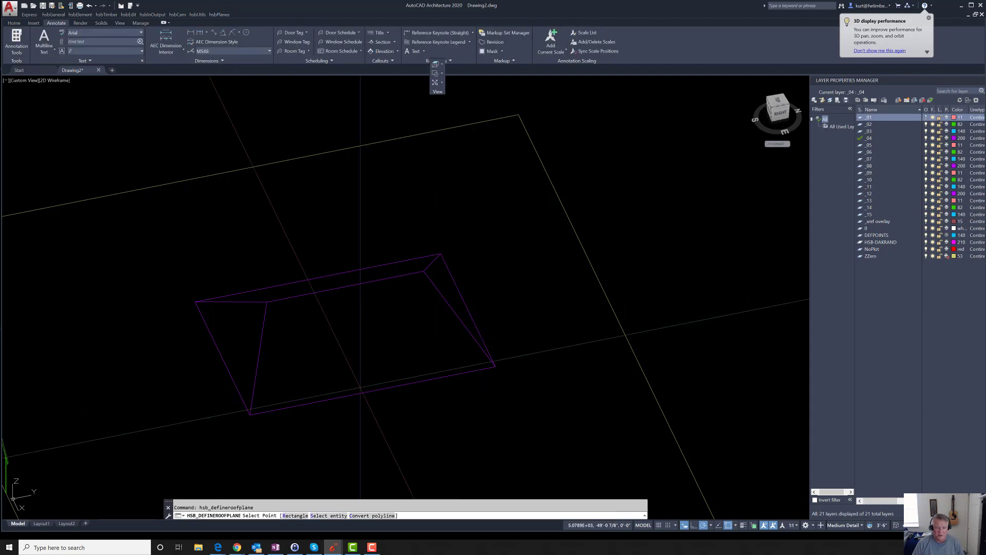
left_click(266, 303)
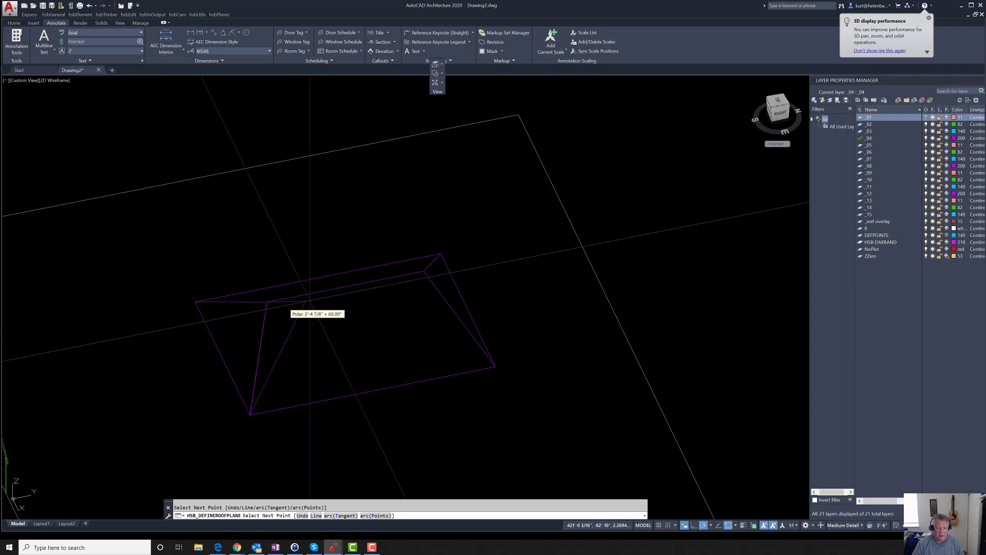
left_click(423, 271)
left_click(494, 366)
key("Return")
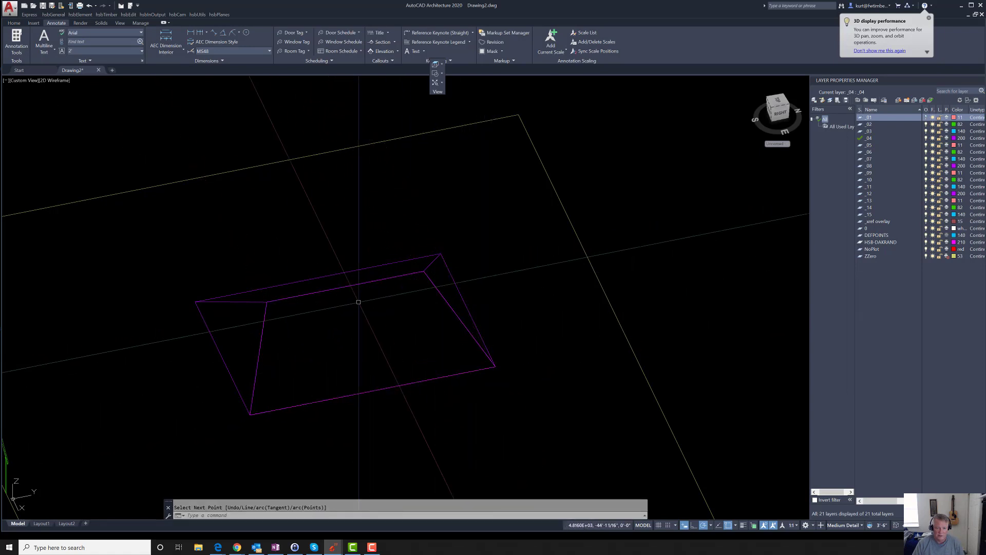
Define a roof plane by picking the three corners of the triangular hip end facing the green elevation
middle_click_drag(316, 330, 418, 330)
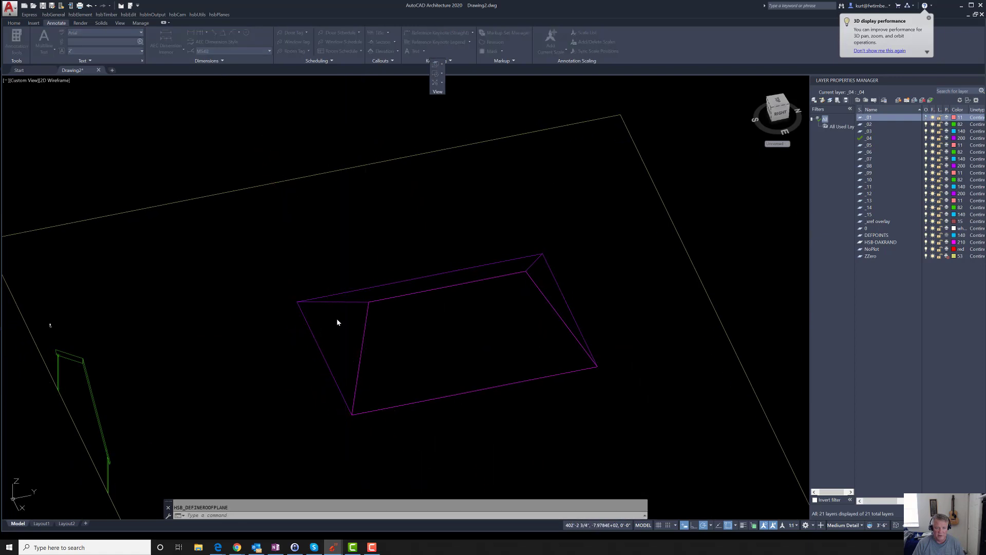
key("Return")
key("Return")
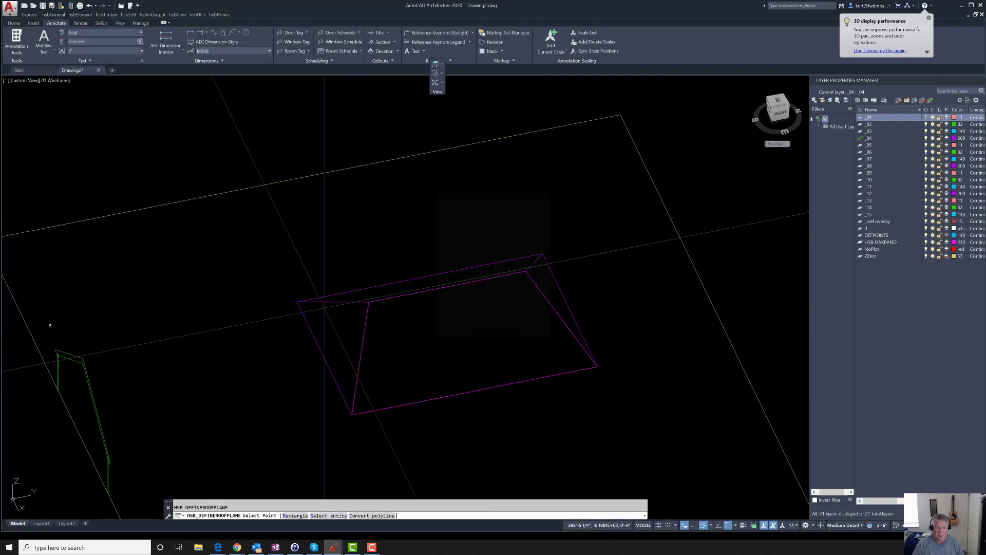
left_click(298, 302)
key("Escape")
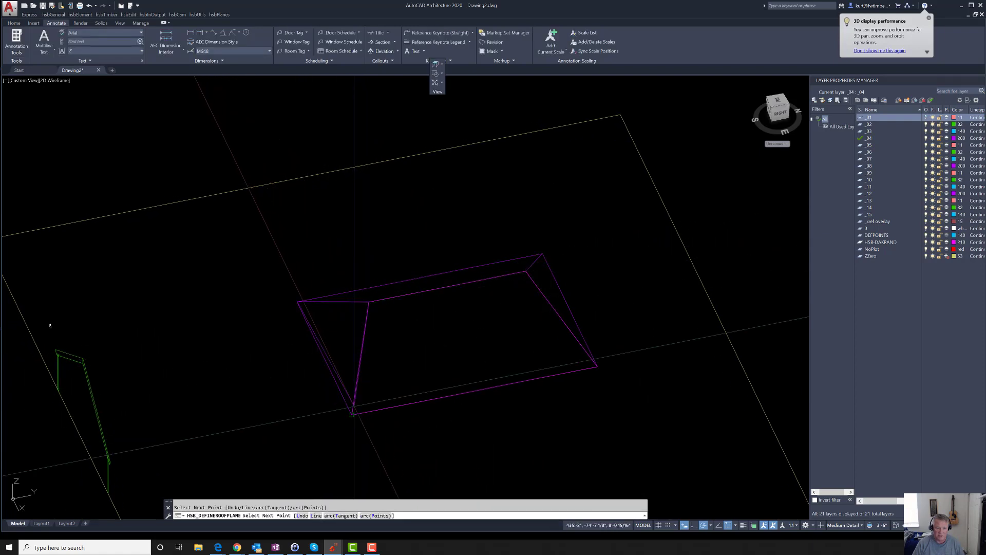
key("Return")
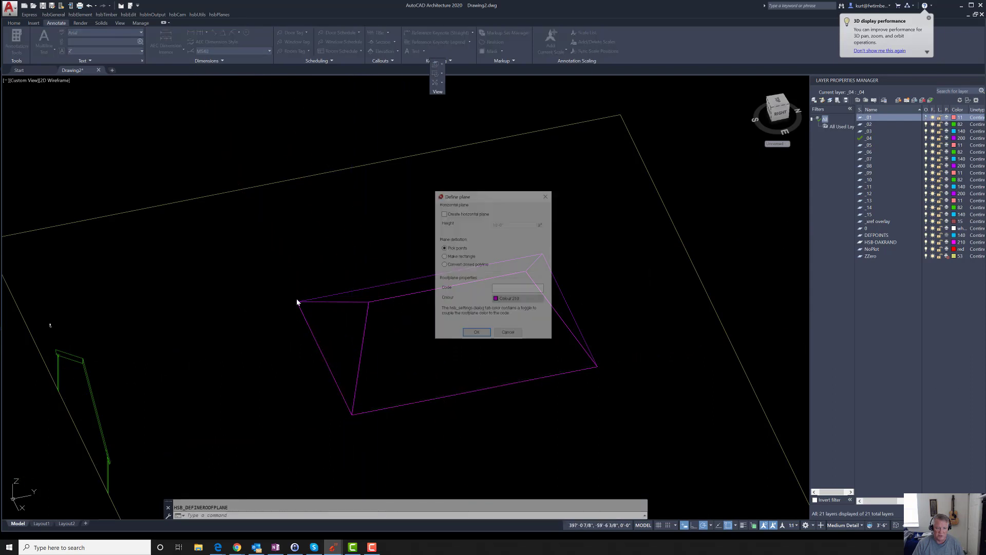
Define a roof plane by picking the four corners of the long slope on the side away from the blue elevation
key("Return")
left_click(297, 301)
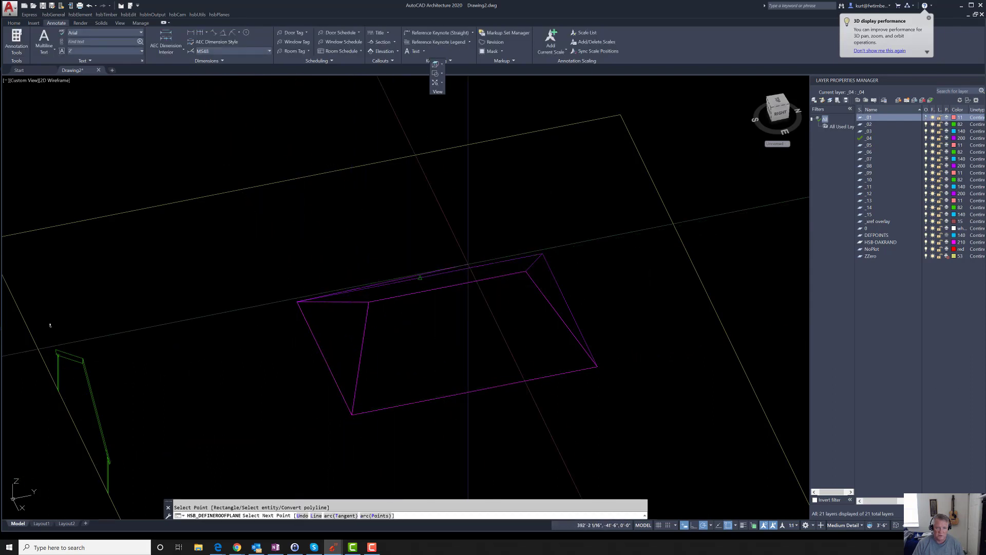
left_click(542, 254)
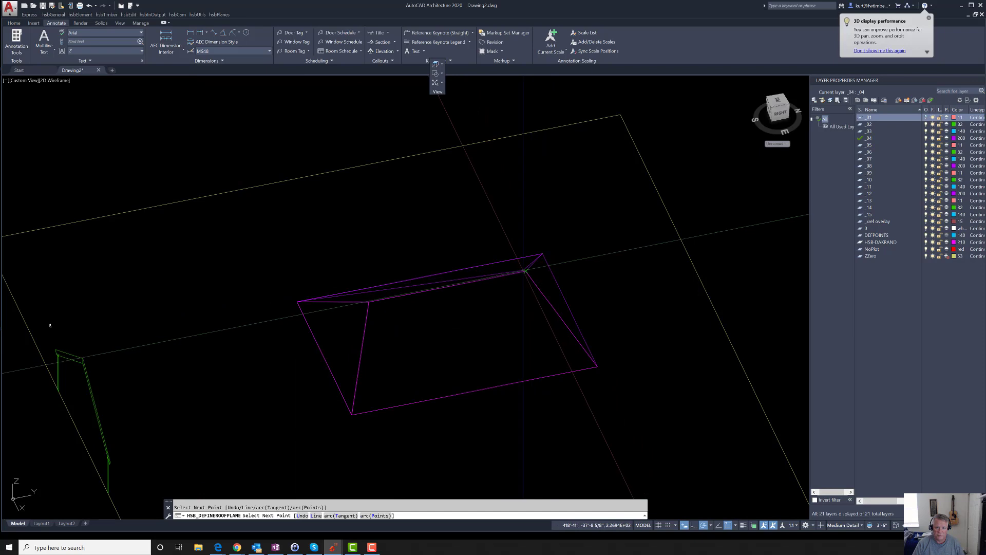
left_click(525, 271)
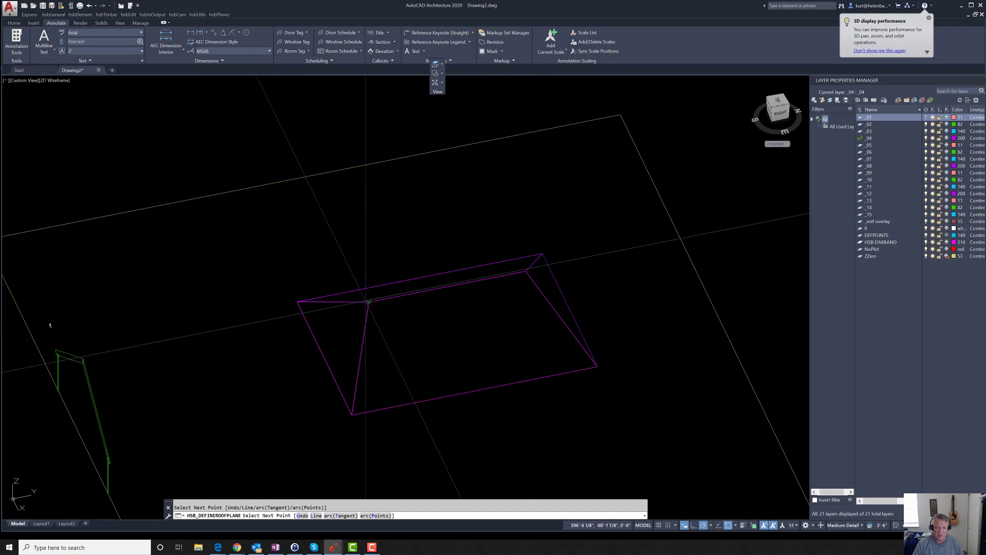
left_click(368, 302)
key("Return")
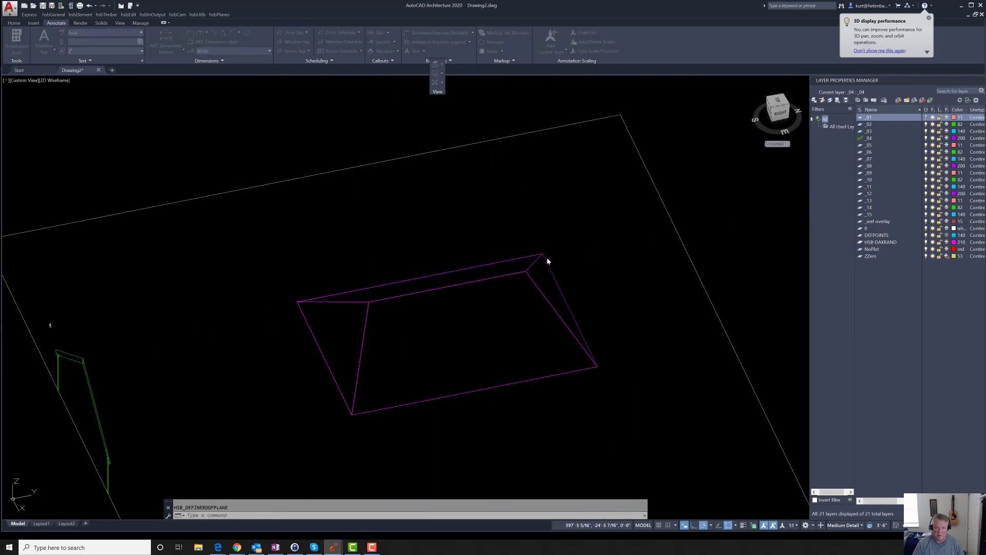
Define a roof plane on the triangular hip end farthest from the green elevation
key("Return")
left_click(543, 253)
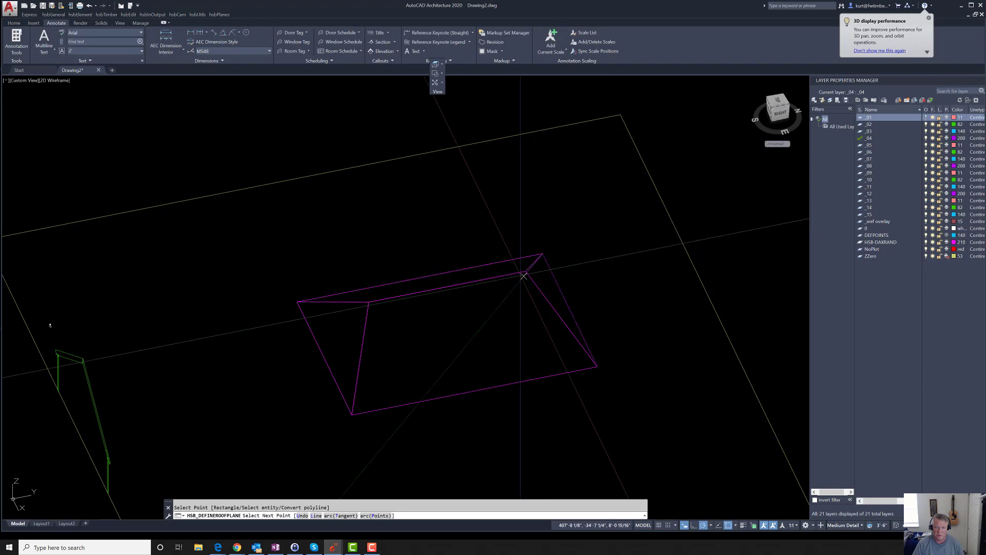
left_click(525, 271)
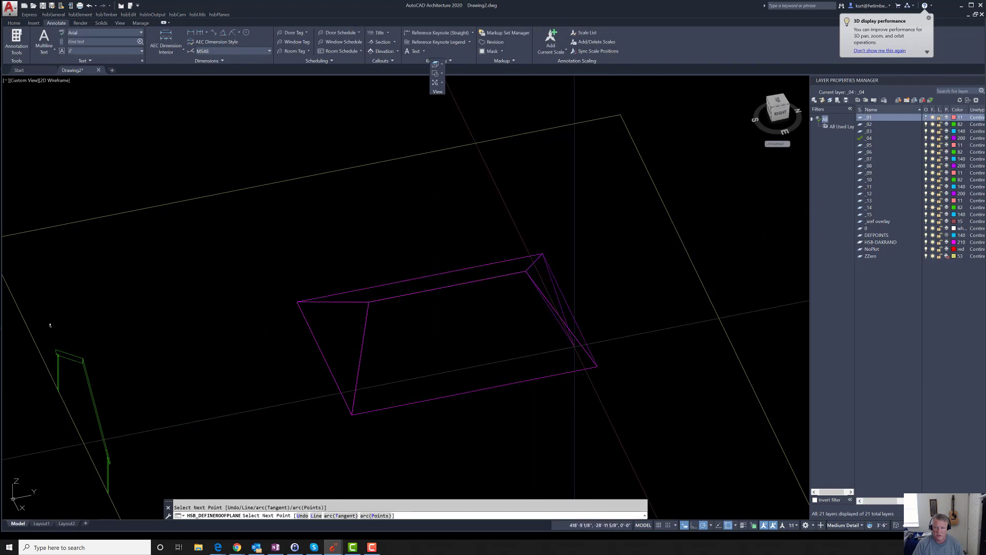
key("Escape")
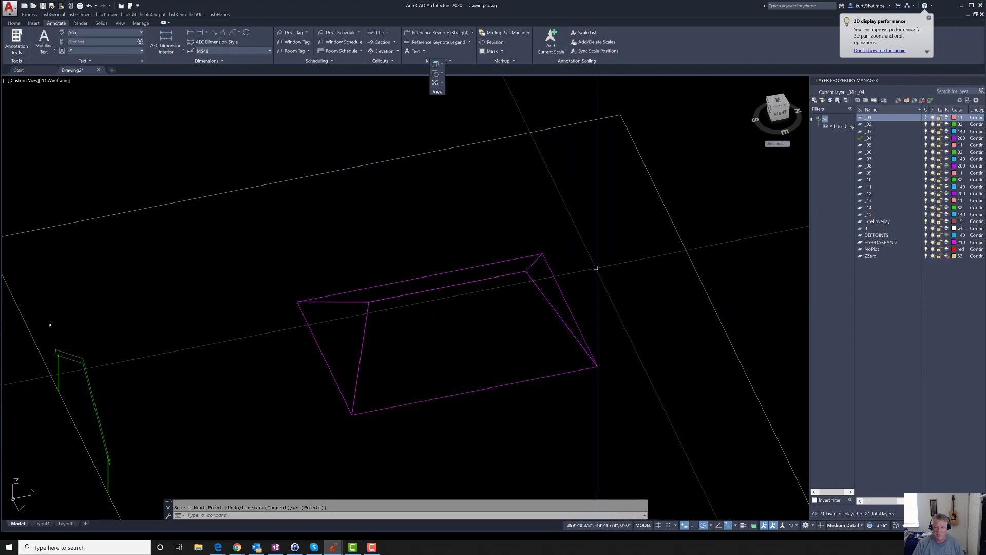
Make layer _05 current and turn off layer _04
scroll(497, 272, "down", 2)
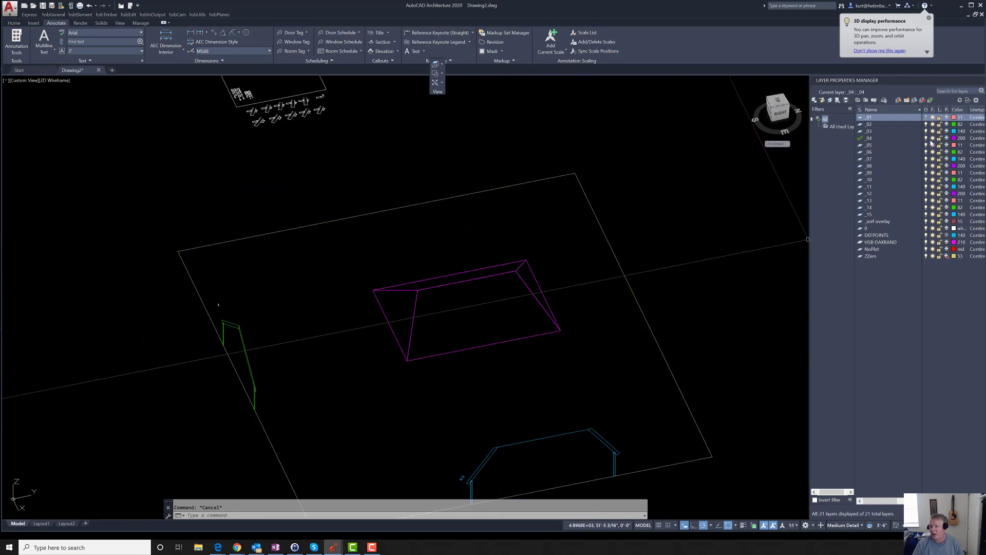
left_click(871, 146)
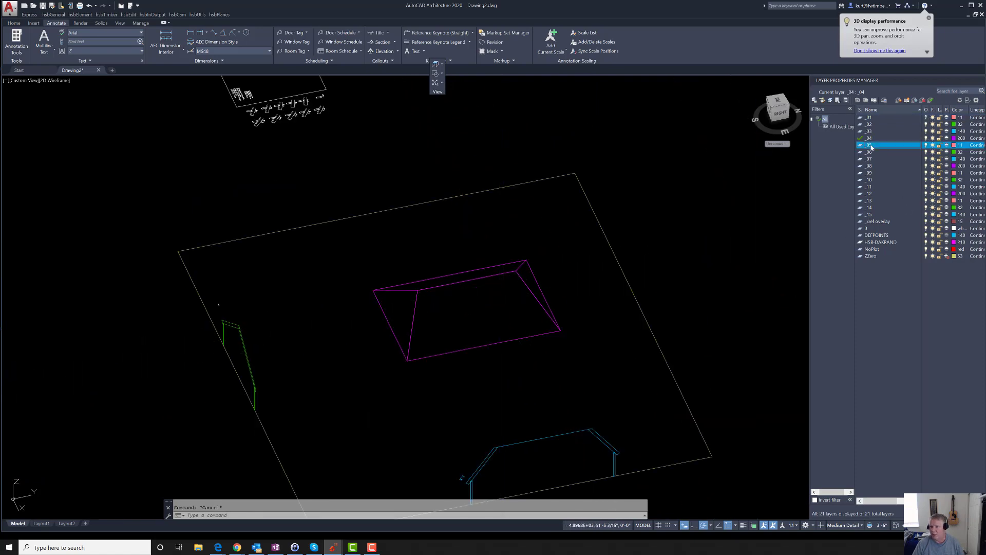
left_click(923, 138)
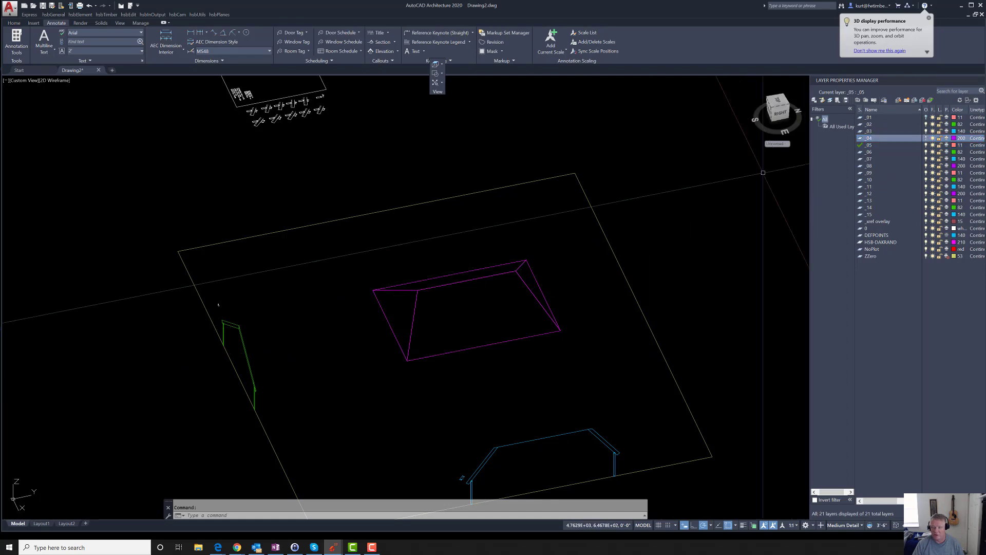
Create a rectangular hip rafter with height 14 where the green-facing hip end meets the long slope facing the blue elevation
middle_click_drag(480, 330, 534, 319, "shift")
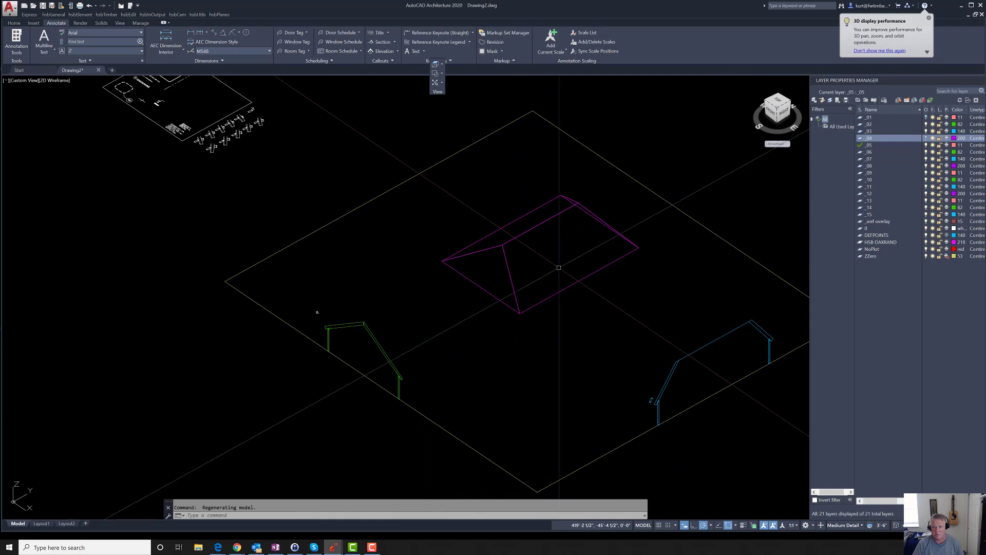
middle_click_drag(537, 273, 105, 77, "shift")
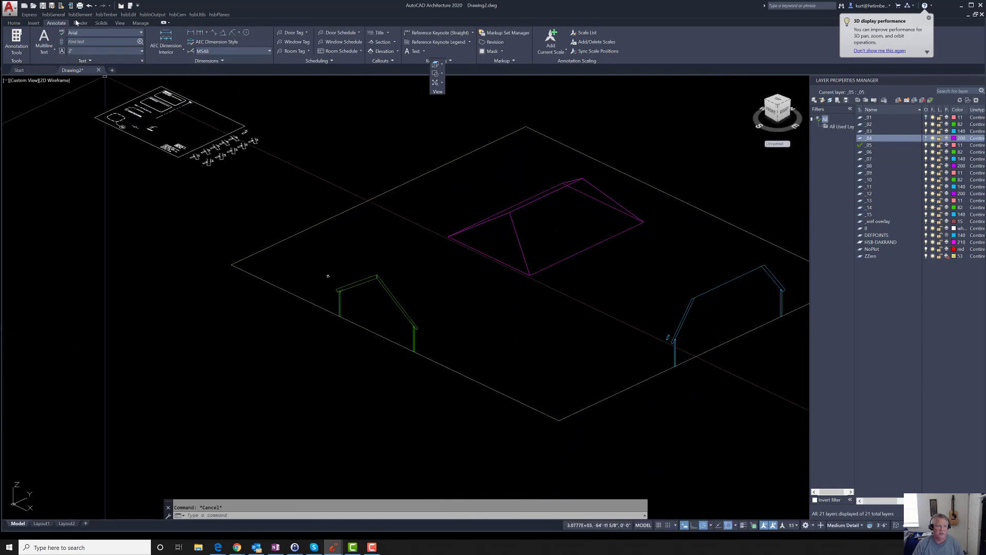
left_click(129, 15)
mouse_move(108, 16)
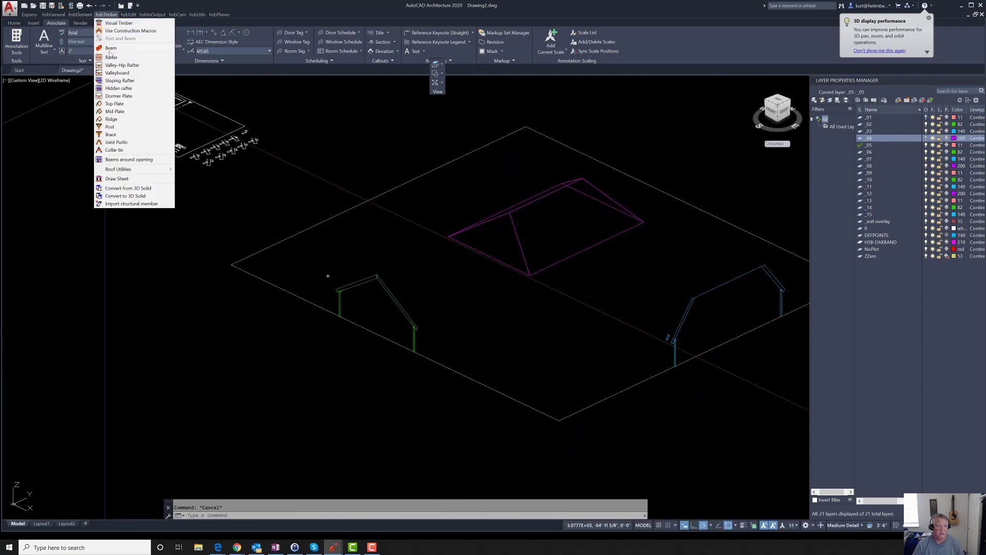
left_click(117, 65)
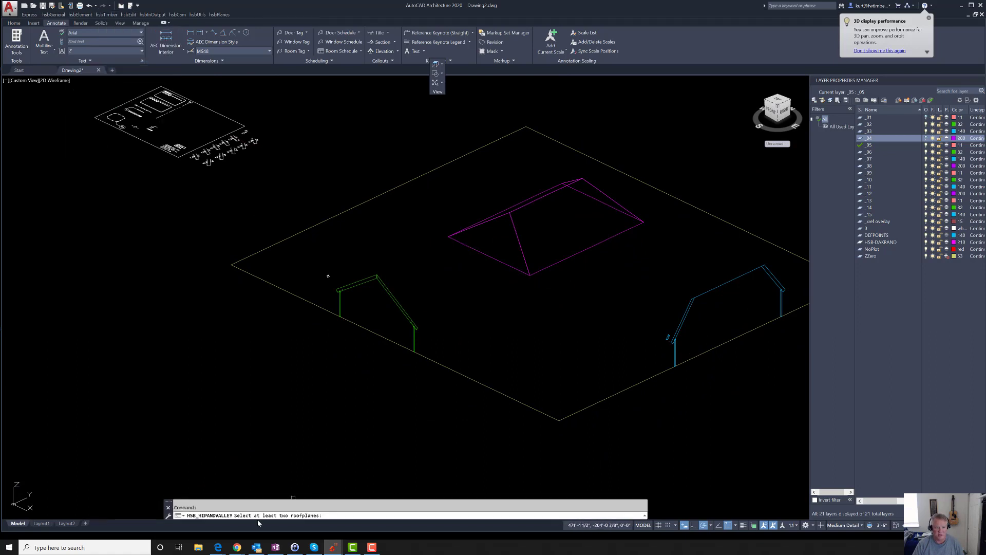
left_click(532, 248)
left_click(504, 231)
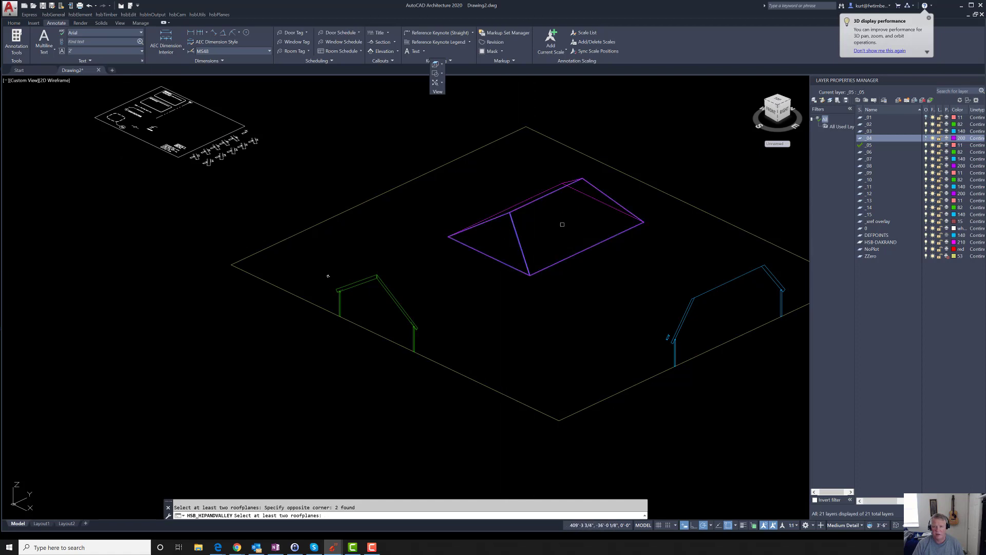
key("Return")
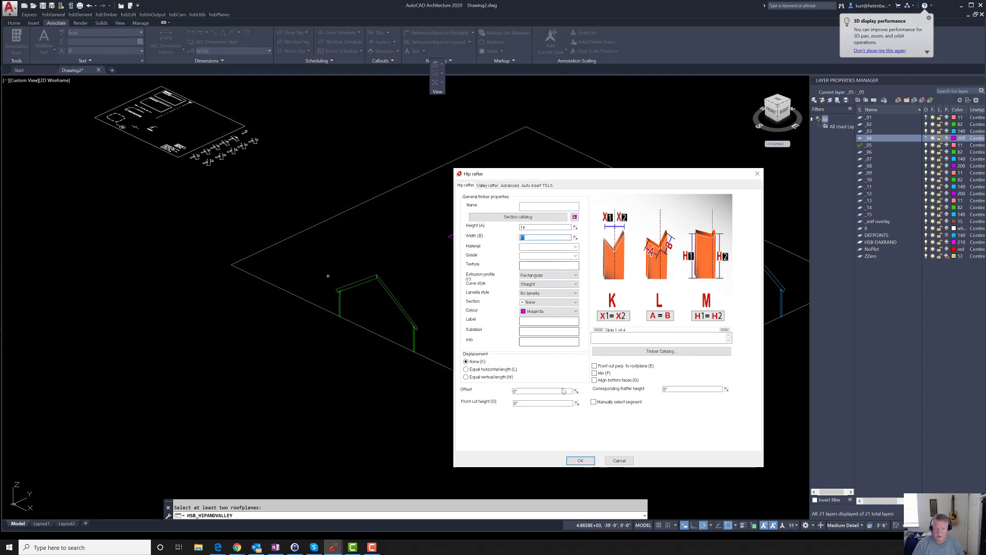
left_click(581, 460)
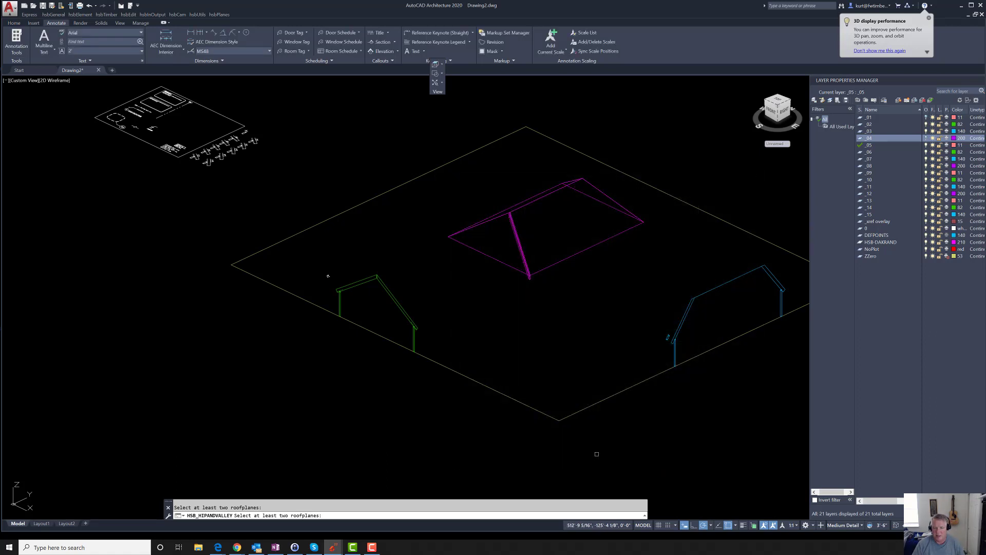
Add a matching hip rafter on the other hip of the end slope facing the green elevation
scroll(527, 264, "up", 8)
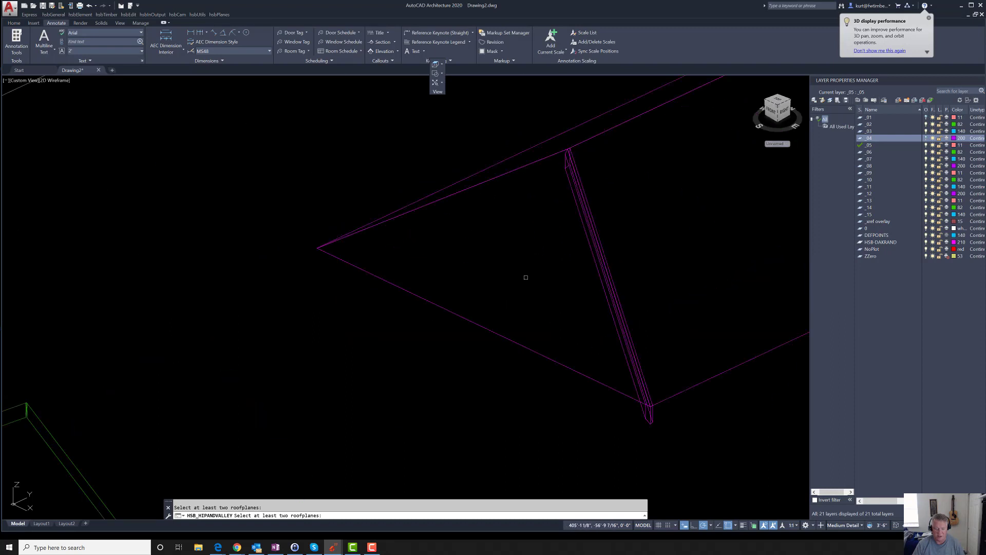
scroll(538, 303, "down", 3)
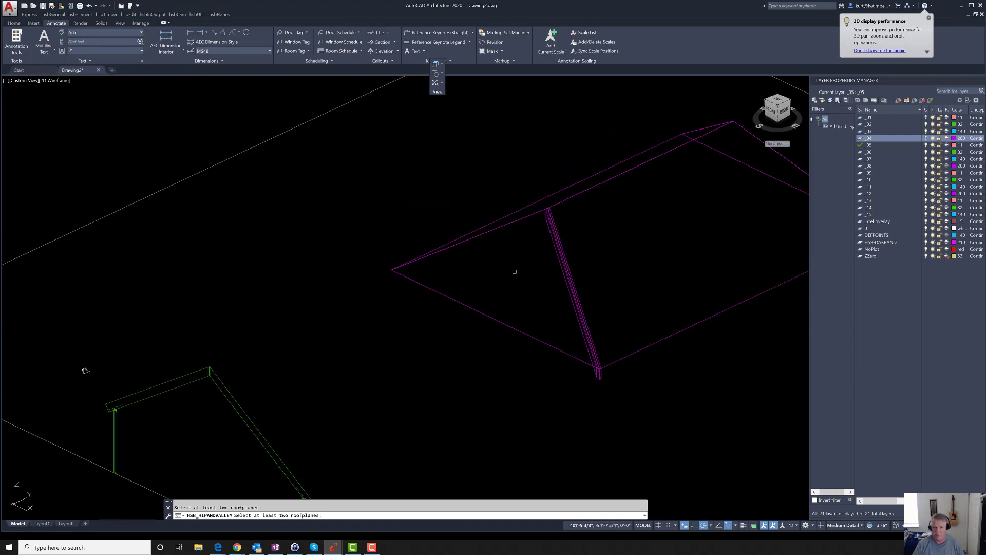
left_click(477, 232)
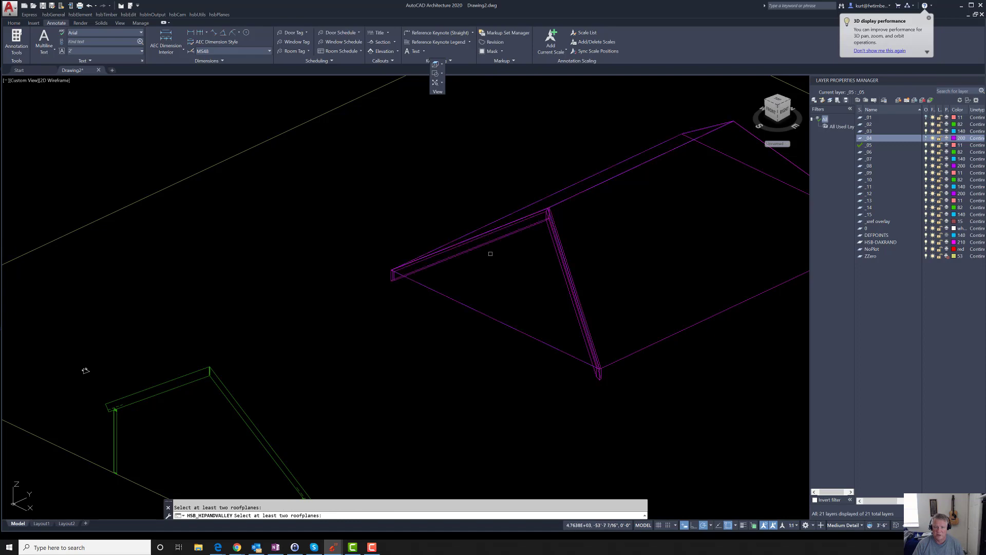
scroll(529, 266, "down", 2)
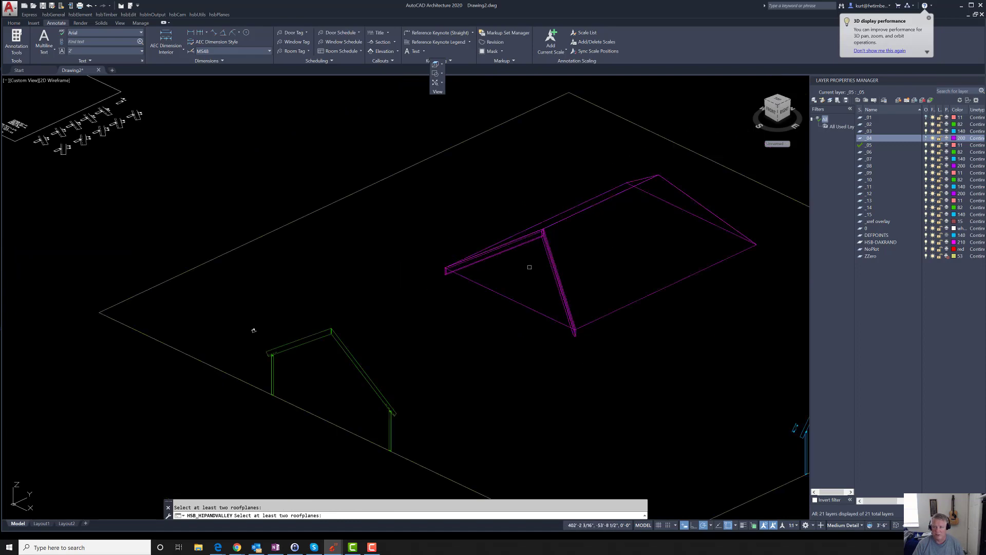
Add matching hip rafters on the two hips at the far end of the ridge and finish the hip and valley command
middle_click_drag(674, 234, 163, 362, "shift")
left_click(126, 406)
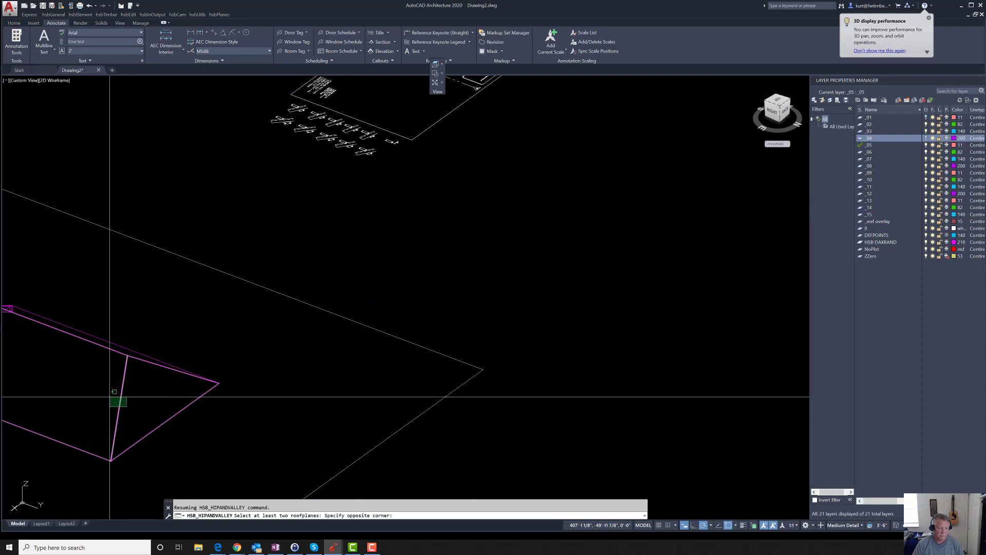
left_click(115, 396)
scroll(162, 373, "up", 3)
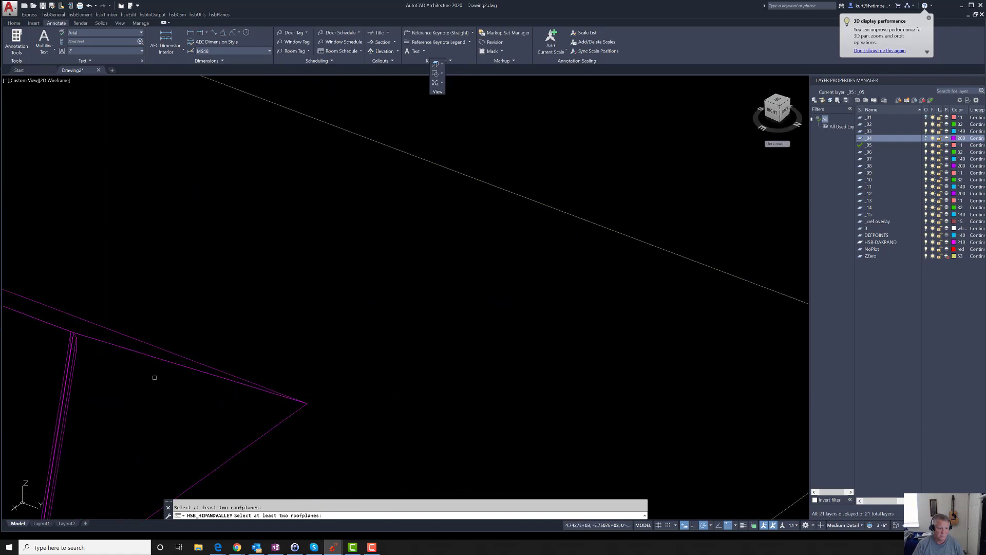
key("Escape")
Show the whole roof with its hip rafters in the Shades of Gray visual style
scroll(245, 354, "down", 3)
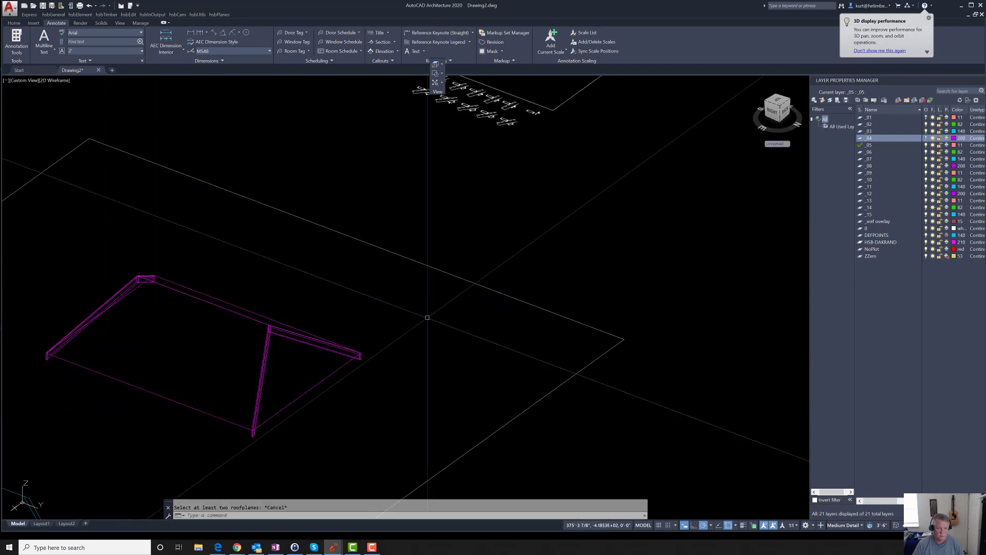
scroll(464, 323, "down", 3)
scroll(448, 322, "up", 5)
key("Escape")
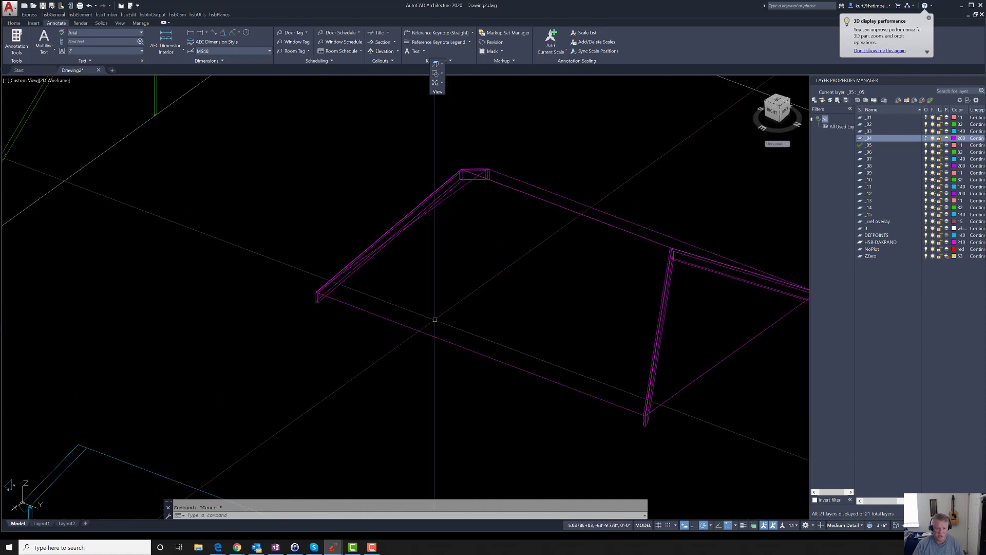
middle_click_drag(489, 308, 659, 345, "shift")
scroll(528, 271, "down", 3)
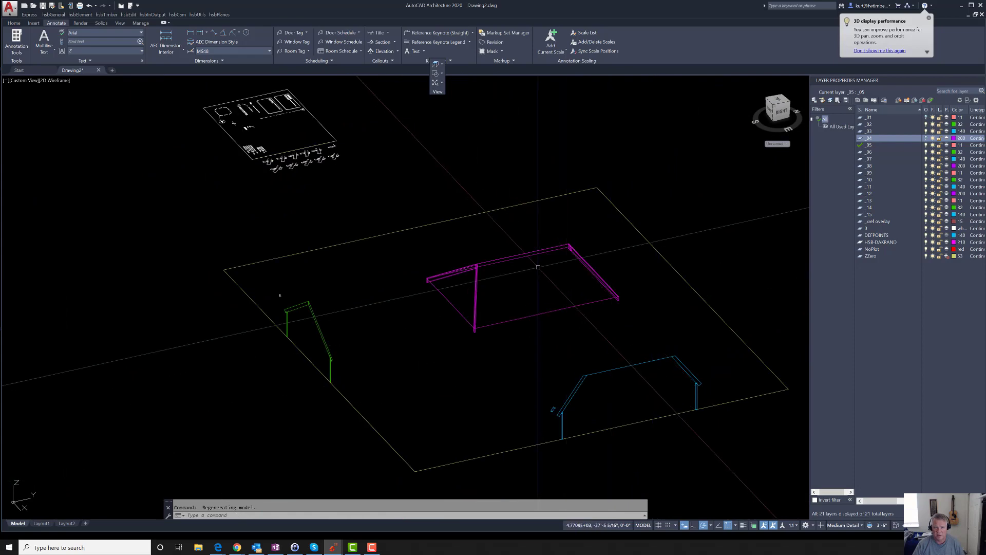
scroll(531, 273, "up", 5)
key("F5")
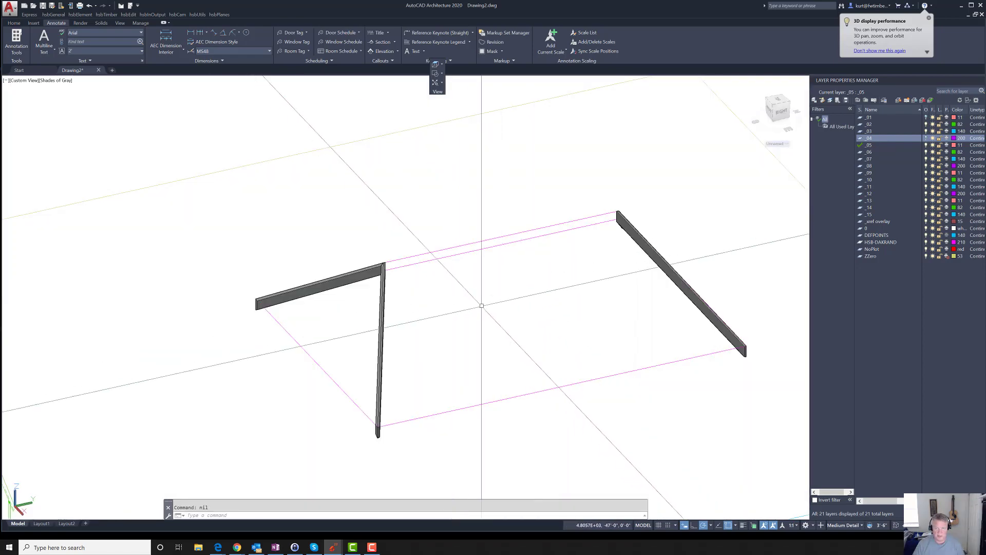
Examine the lower end and top bevels of the hip rafter at the eave corner between the two elevations
scroll(362, 436, "up", 3)
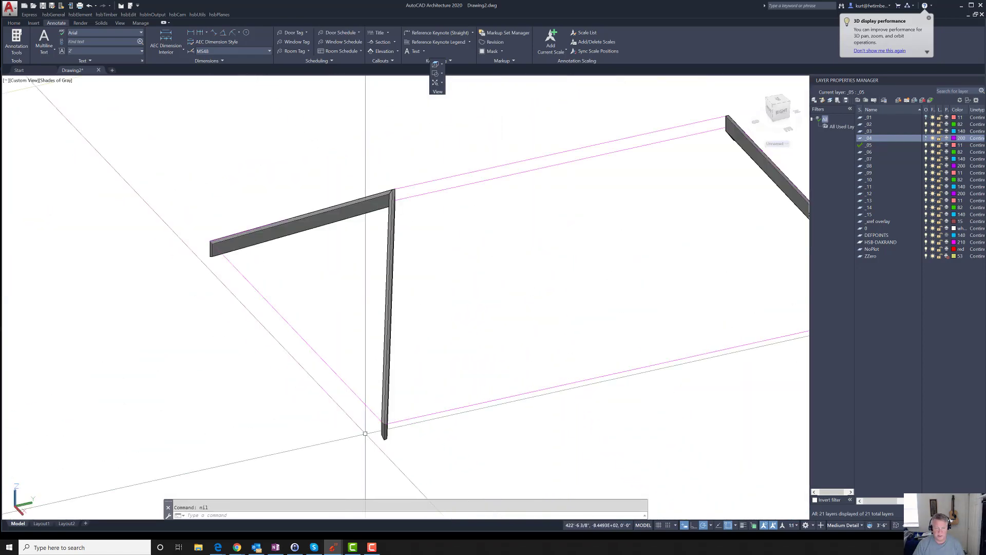
scroll(471, 404, "down", 2)
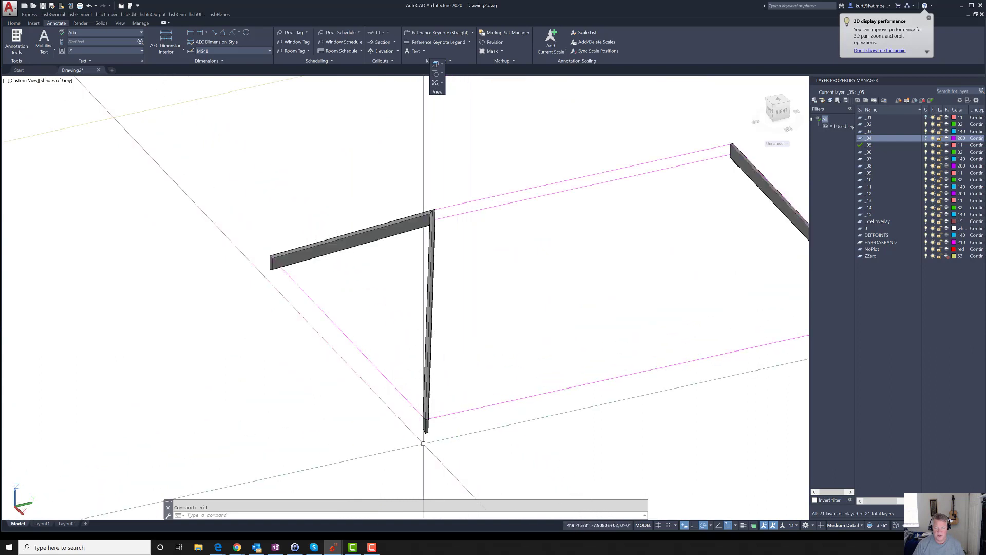
scroll(463, 404, "up", 5)
scroll(451, 404, "down", 3)
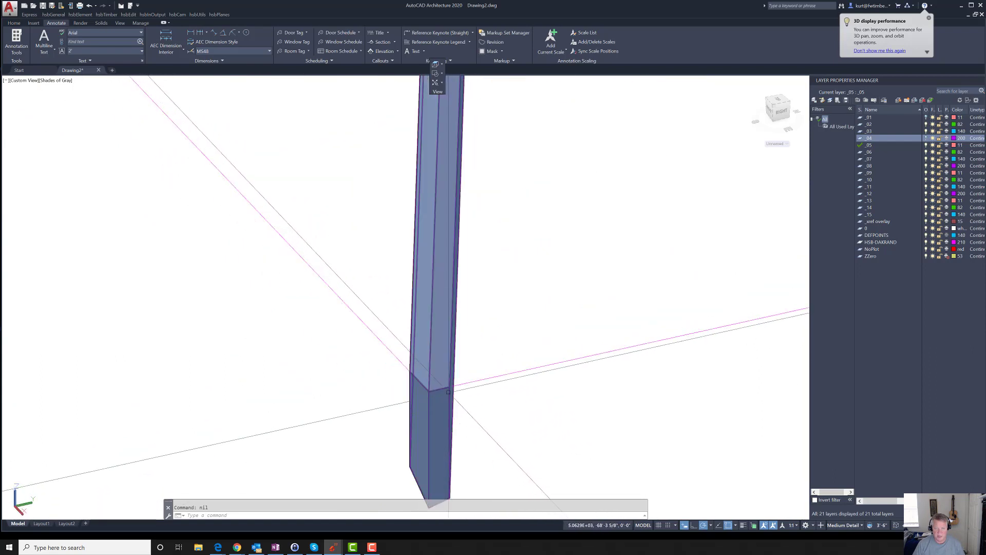
scroll(453, 408, "down", 4)
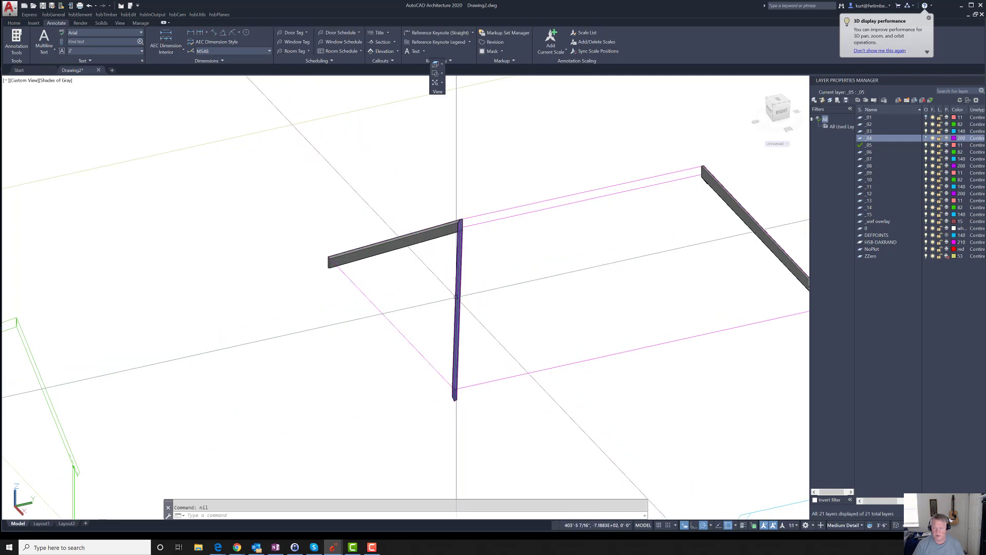
Examine the hip rafter's lower end, and view all four hip rafters together from a low angle beside the elevations
scroll(413, 245, "up", 3)
scroll(510, 237, "down", 2)
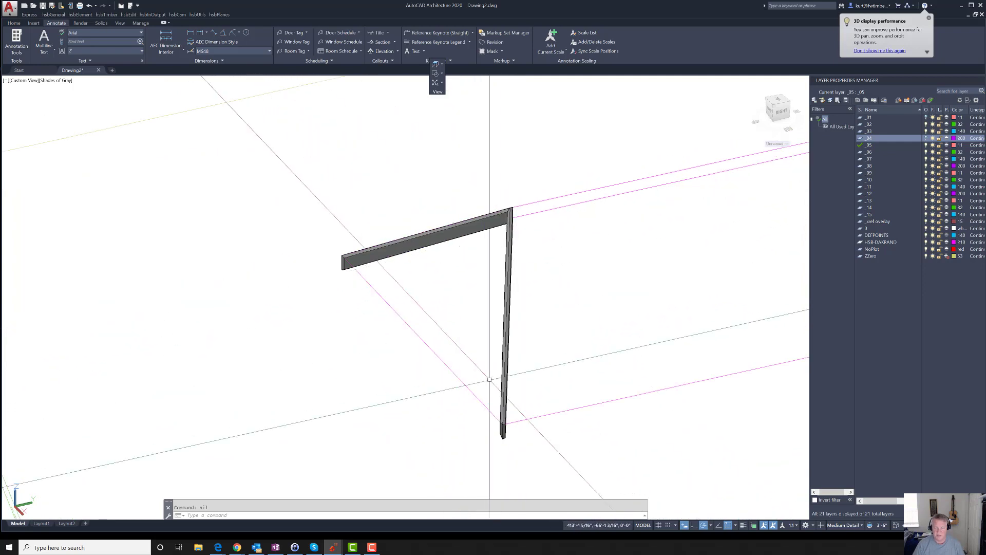
scroll(497, 450, "up", 5)
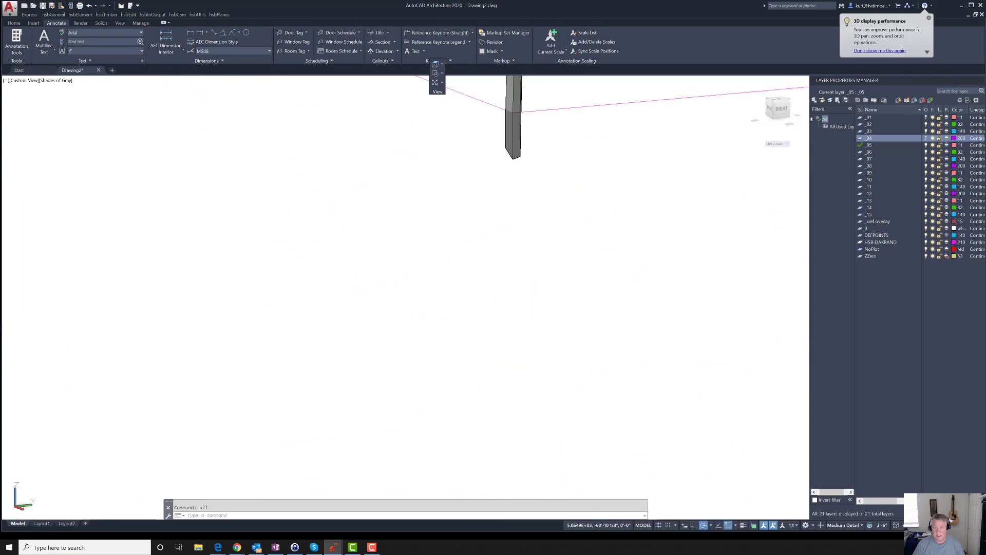
scroll(485, 393, "down", 8)
middle_click_drag(485, 392, 489, 254, "shift")
key("Escape")
scroll(422, 324, "down", 3)
scroll(450, 327, "up", 3)
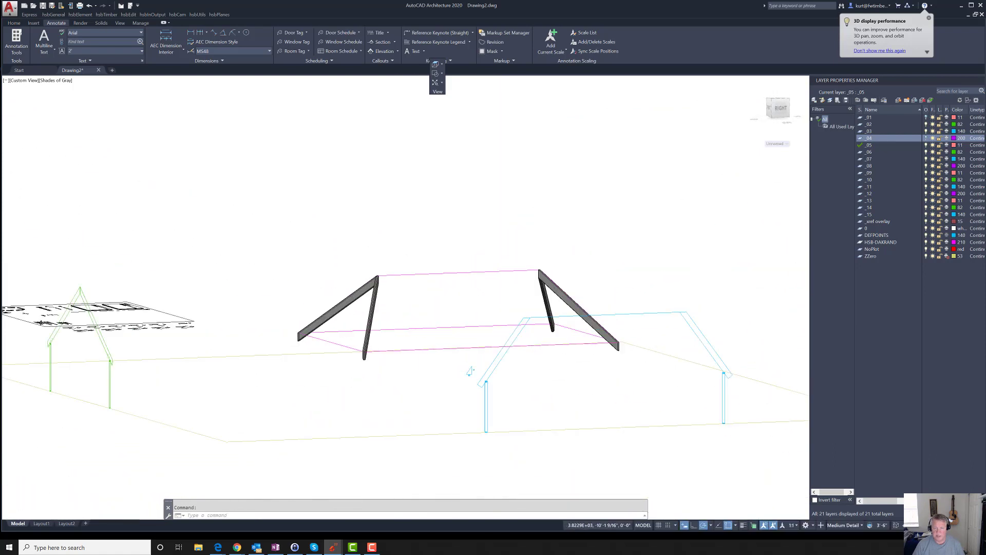
Display the roof in the top view with the 2D Wireframe visual style
type("top")
key("Return")
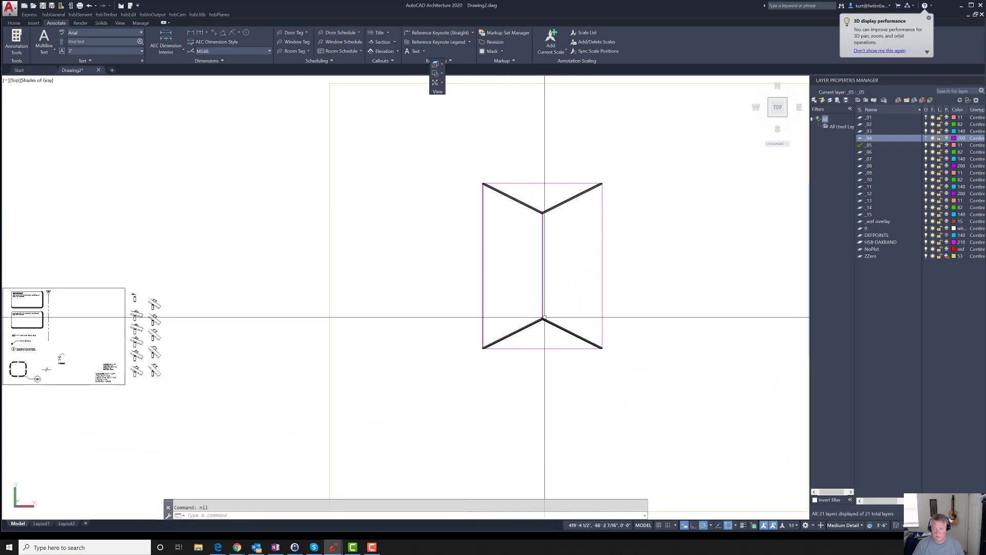
key("Escape")
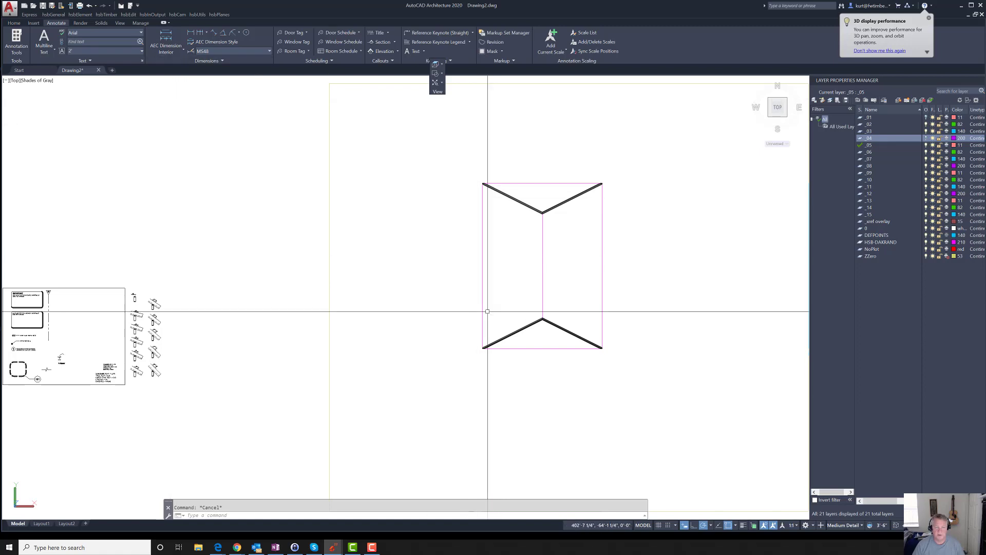
scroll(484, 311, "down", 2)
type("2d")
key("Return")
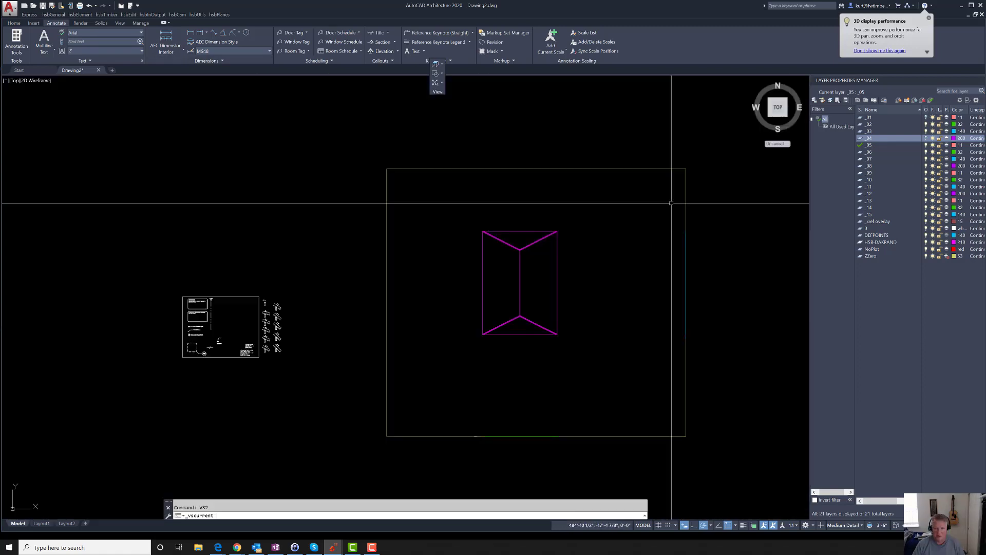
key("Escape")
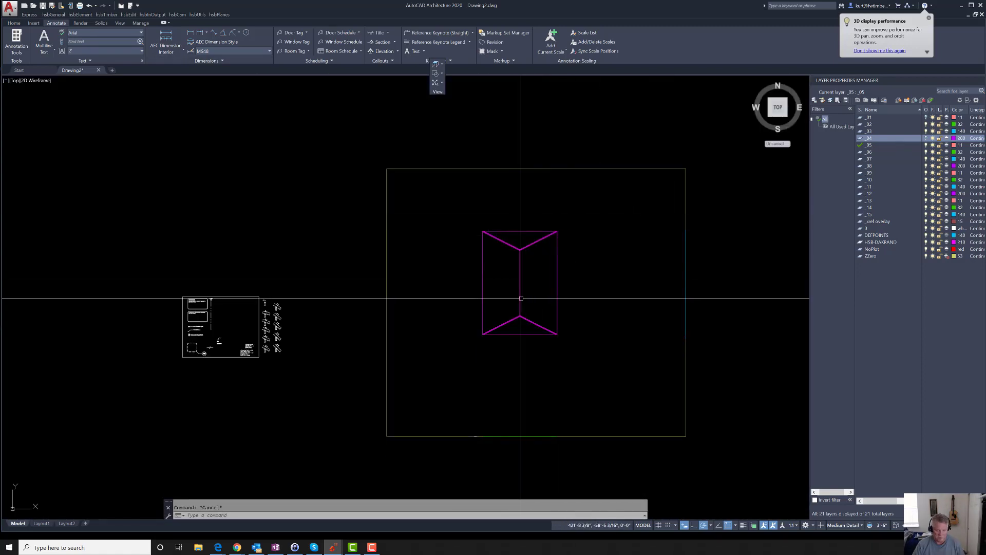
In the southwest isometric view, draw a 1 1/2" by 11 1/4" beam about 3'-5" long from the ridge section's top at the green elevation's peak
type("swiso")
key("Return")
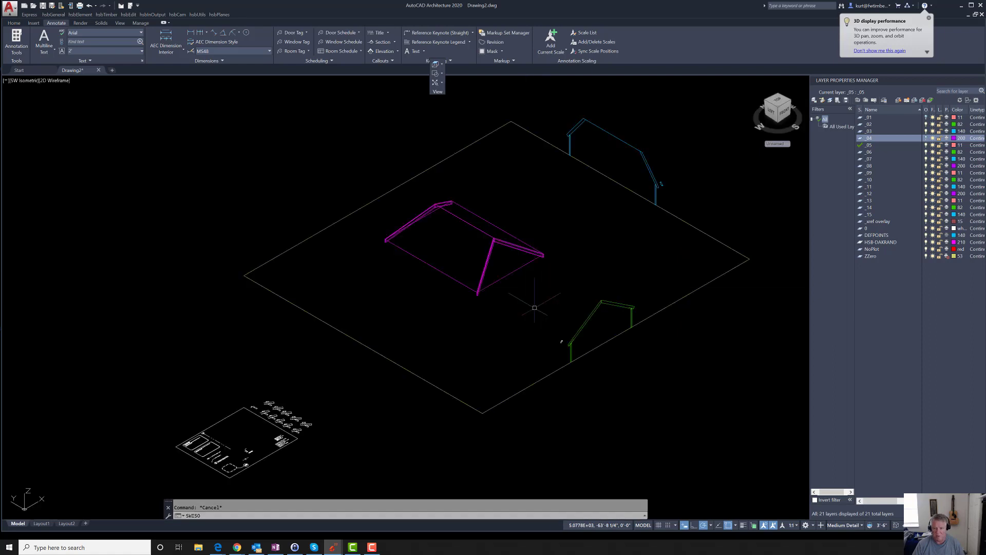
scroll(629, 315, "up", 6)
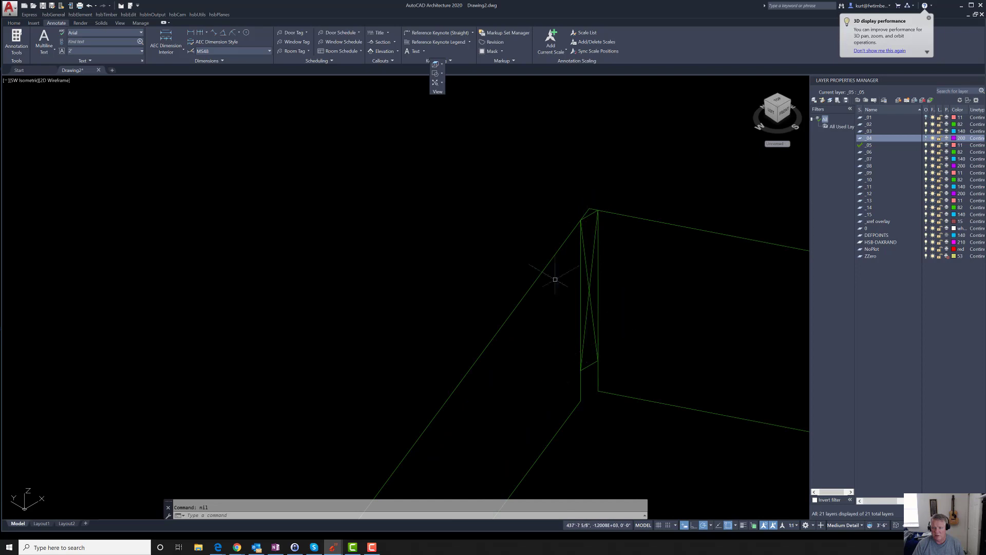
scroll(425, 303, "down", 2)
key("Escape")
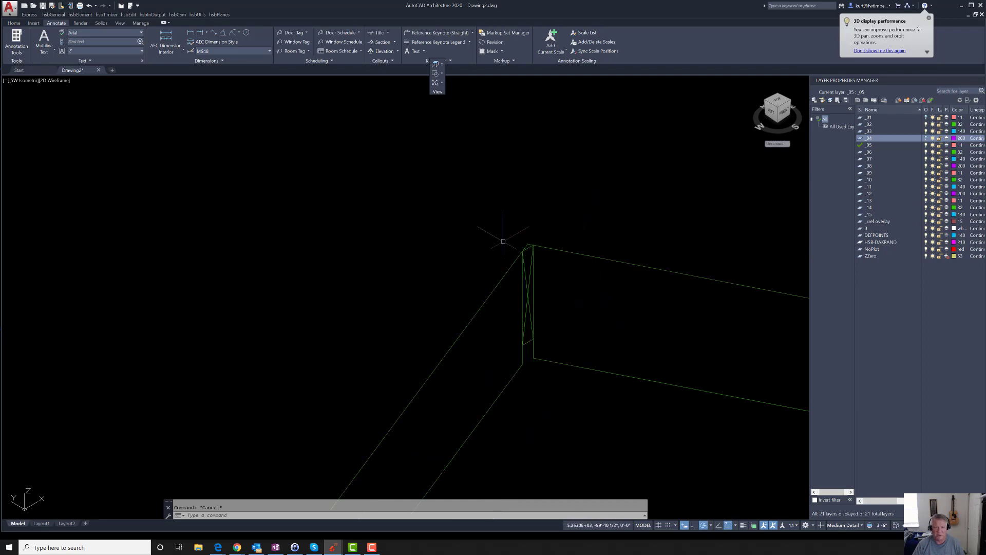
left_click(109, 15)
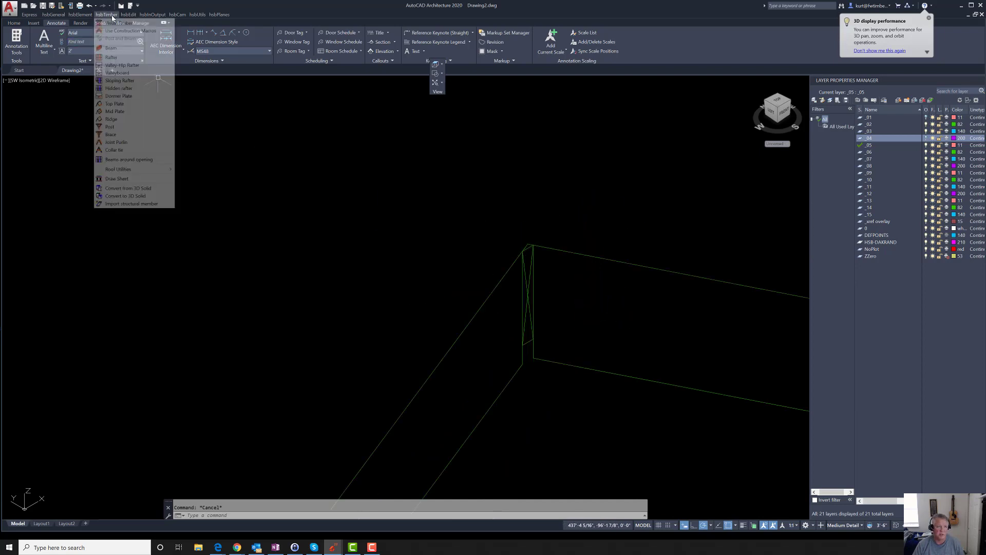
left_click(119, 49)
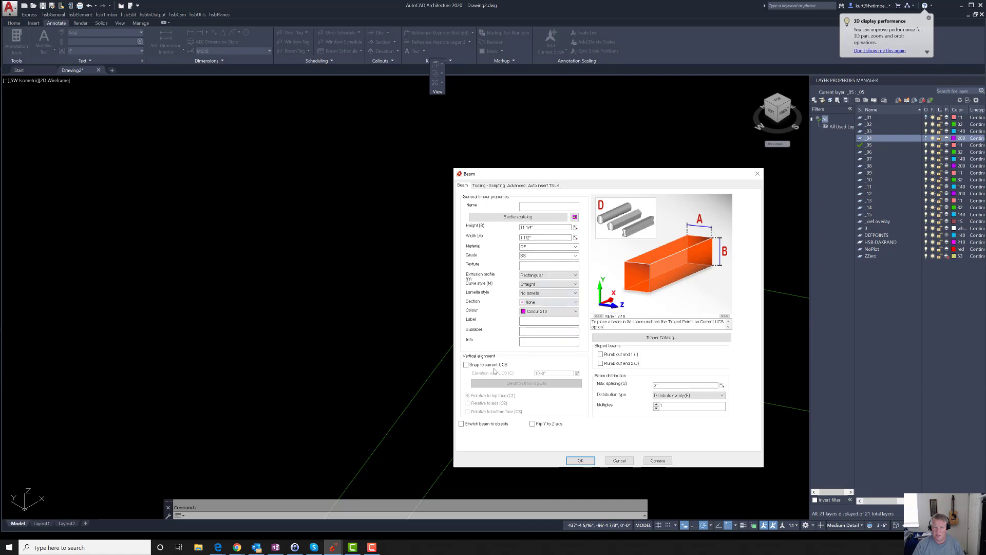
left_click(580, 461)
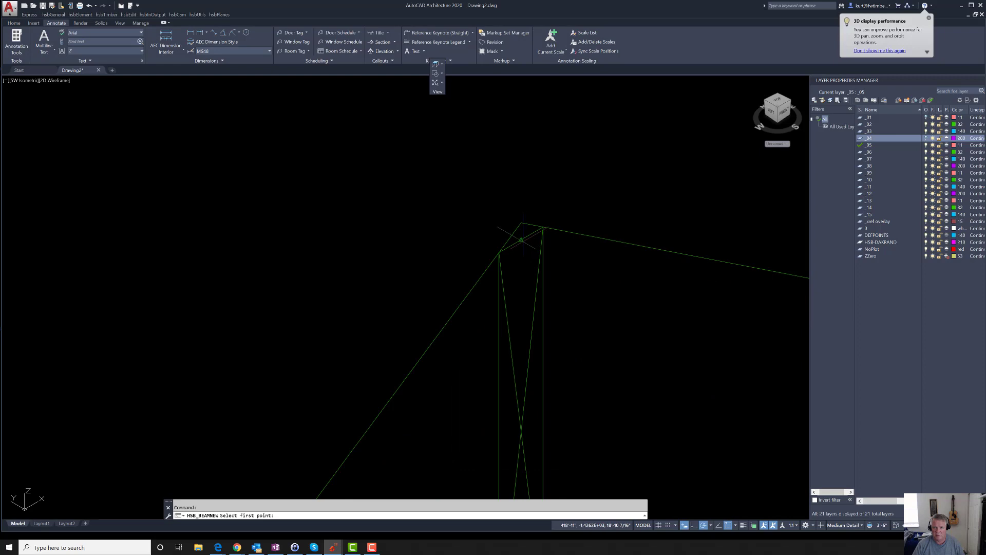
left_click(522, 239)
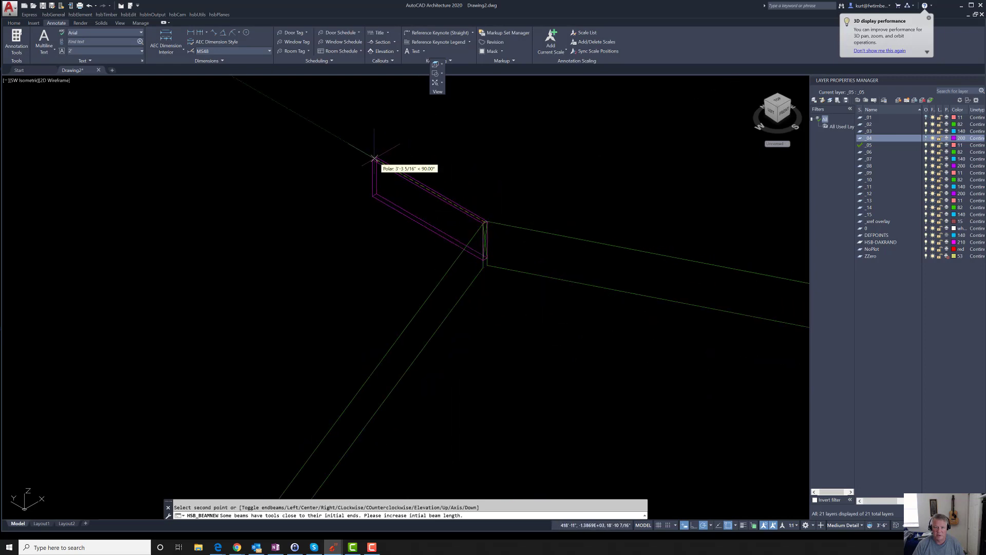
left_click(368, 154)
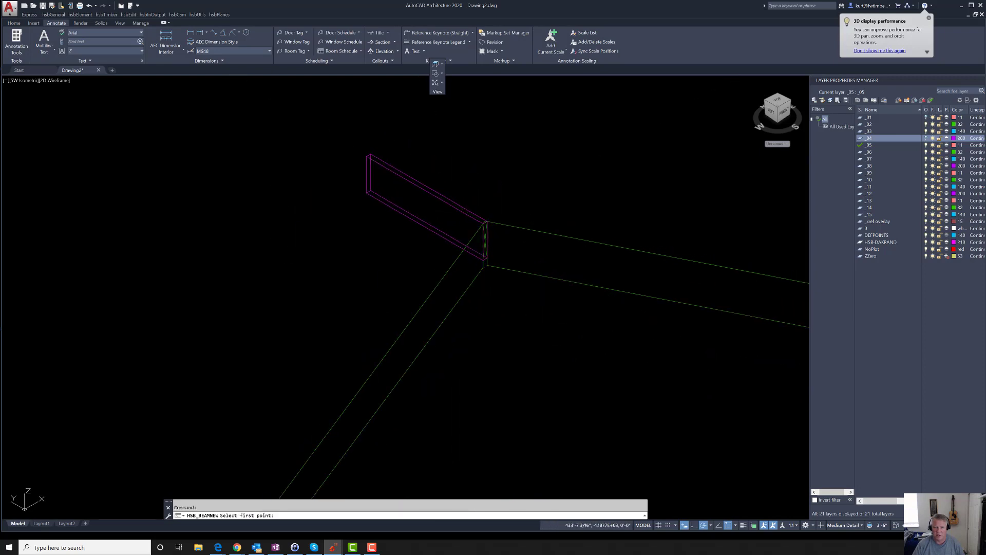
key("Escape")
scroll(483, 226, "up", 5)
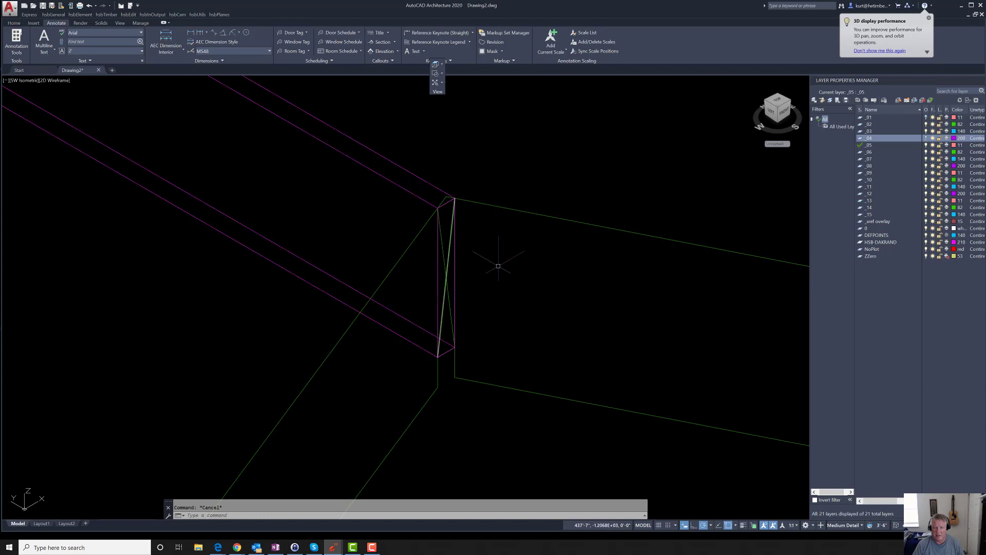
Return the drawing to the top view to show the short ridge beam in plan with the roof
scroll(498, 264, "down", 10)
scroll(493, 261, "up", 2)
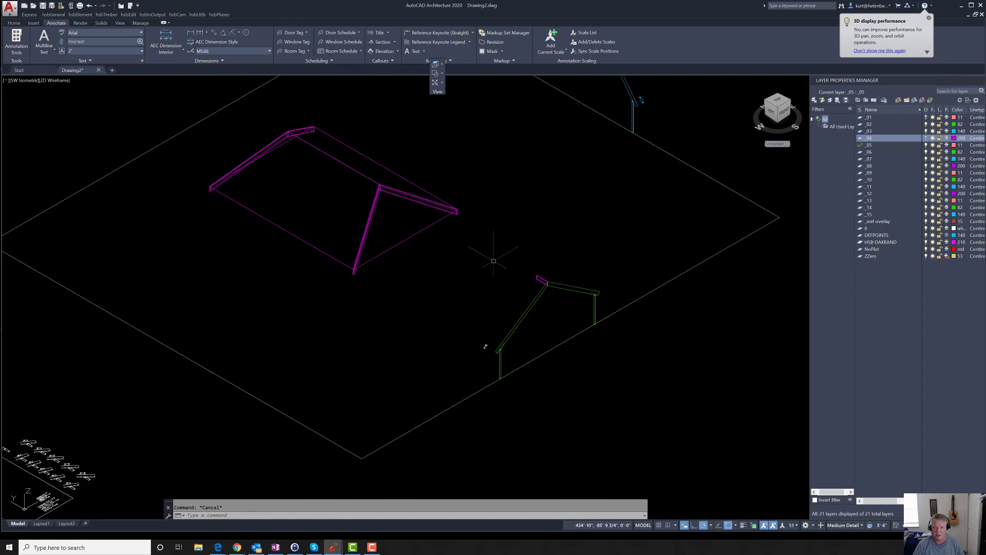
scroll(629, 305, "down", 2)
scroll(527, 292, "up", 2)
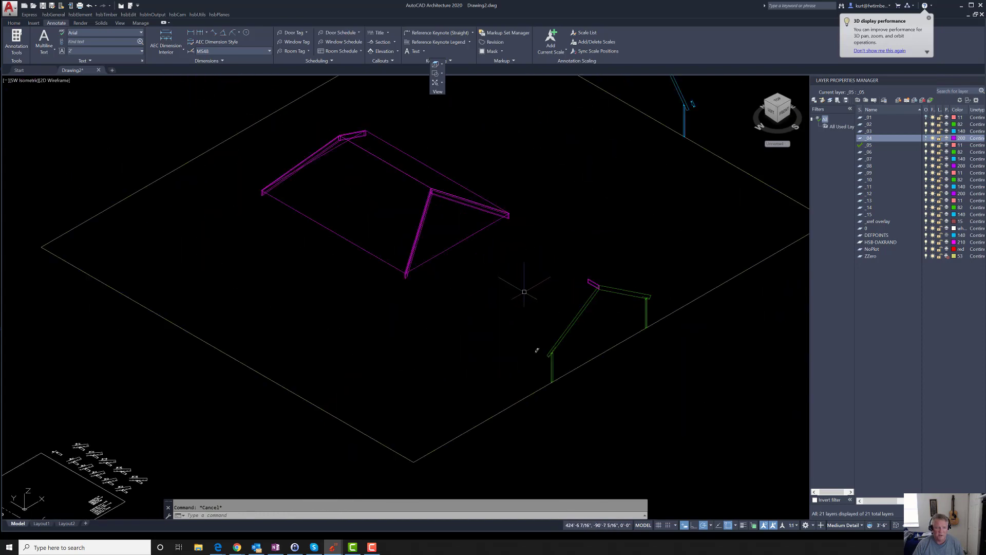
type("top")
key("Return")
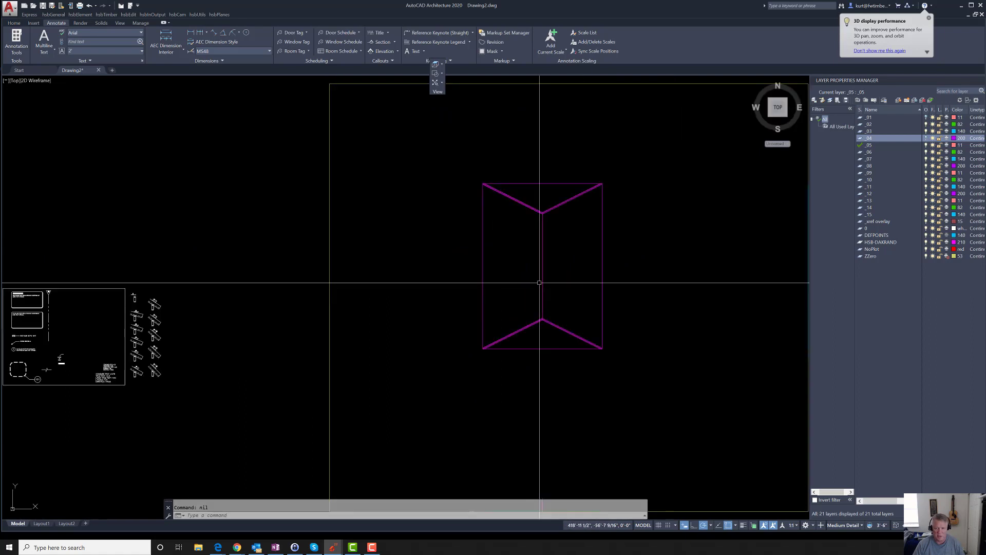
scroll(506, 257, "down", 2)
key("Escape")
Move the short ridge beam along the Y axis so its end meets the inner corner of the hip rafters at the ridge's far end
scroll(528, 352, "up", 6)
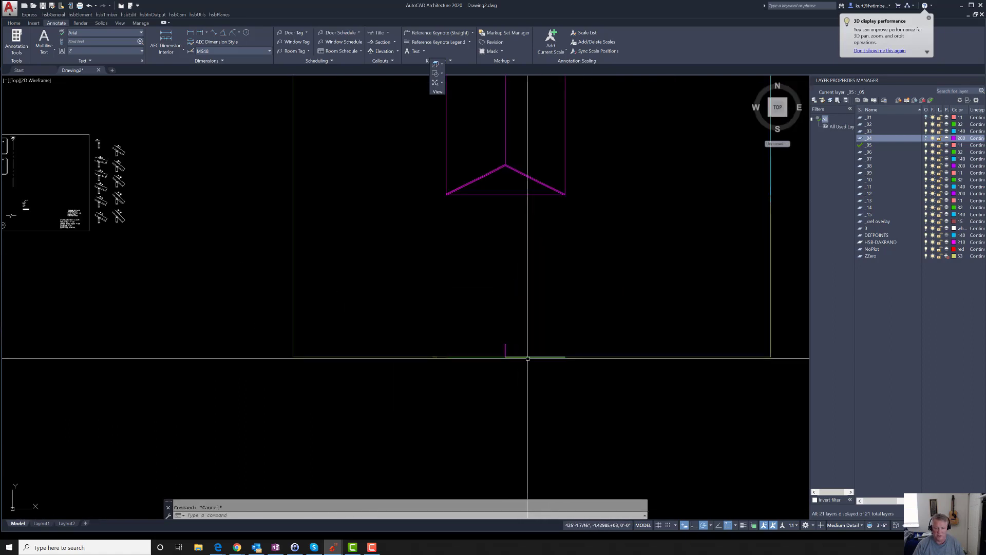
type("F")
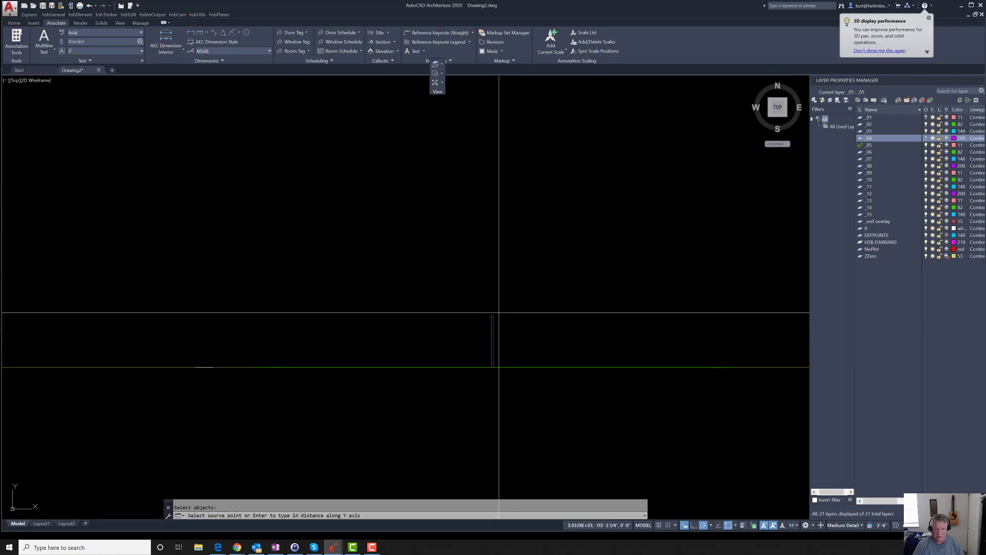
key("Return")
scroll(506, 366, "down", 5)
scroll(524, 285, "up", 6)
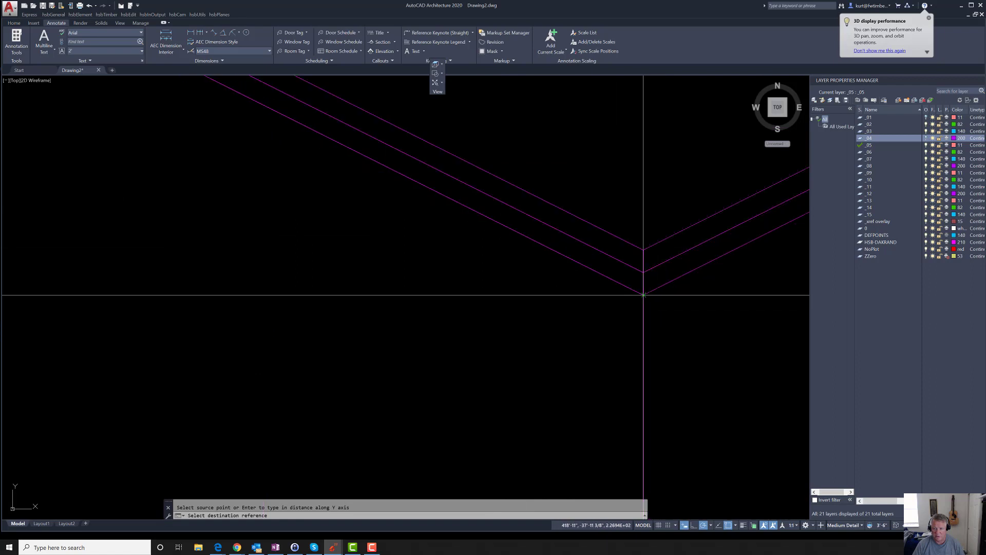
left_click(643, 294)
scroll(478, 309, "down", 7)
key("Escape")
scroll(519, 351, "up", 5)
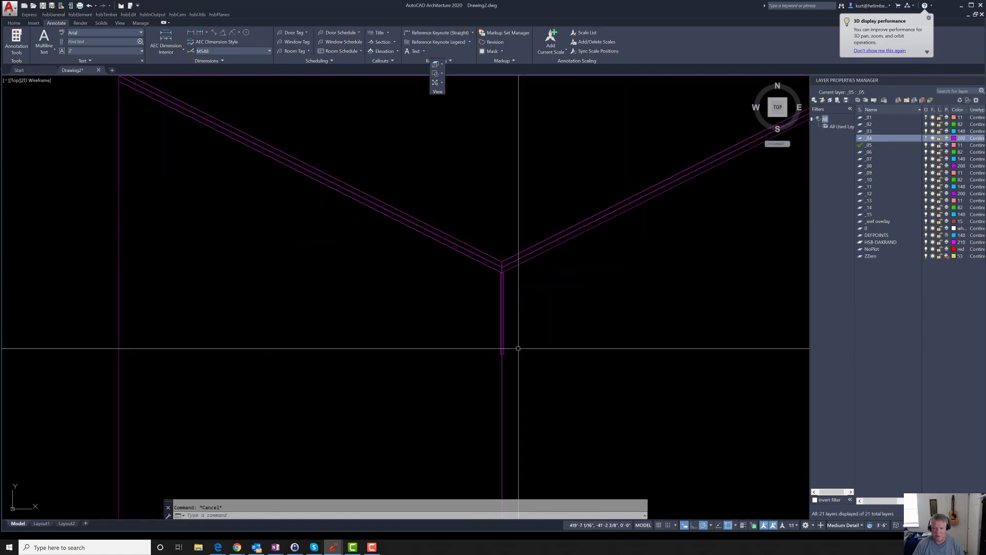
Stretch the ridge beam's free end to the inner corner of the two hip rafters nearest the green elevation
left_click(476, 337)
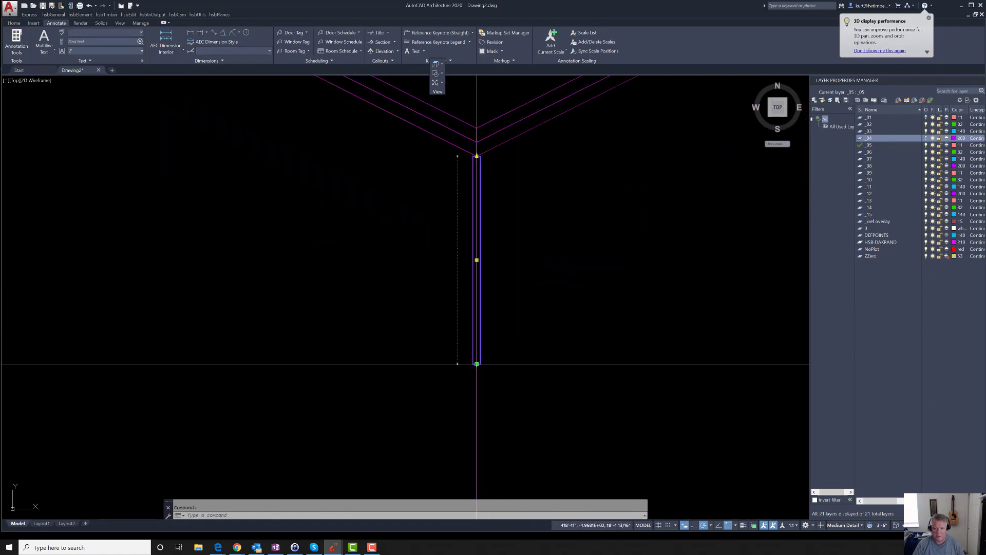
left_click(477, 362)
scroll(483, 339, "down", 6)
scroll(483, 370, "up", 6)
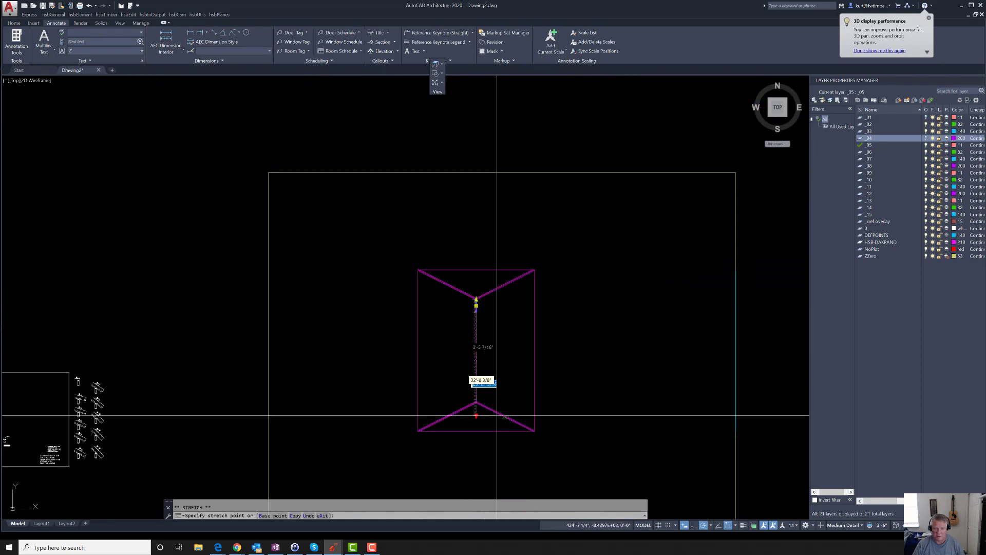
scroll(403, 360, "up", 5)
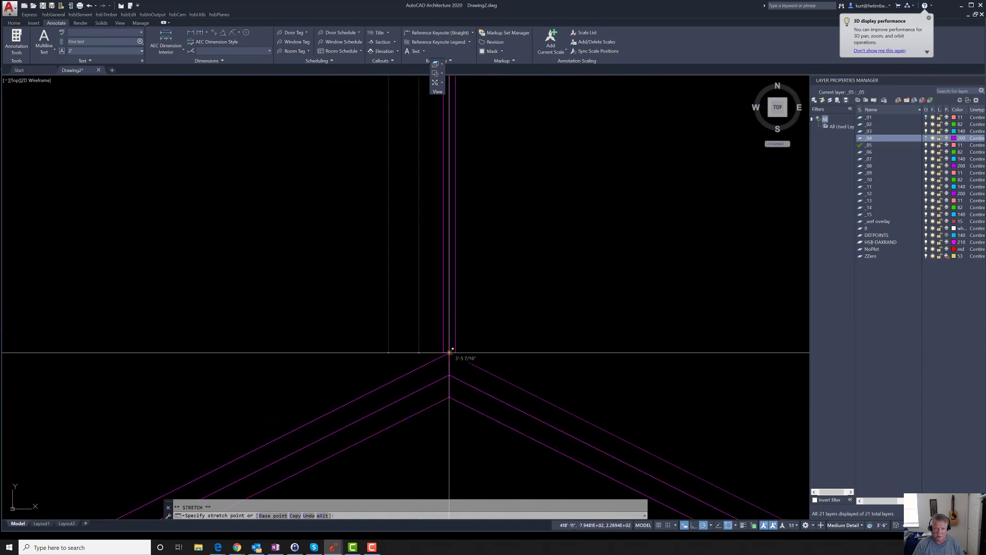
scroll(483, 341, "down", 4)
key("Escape")
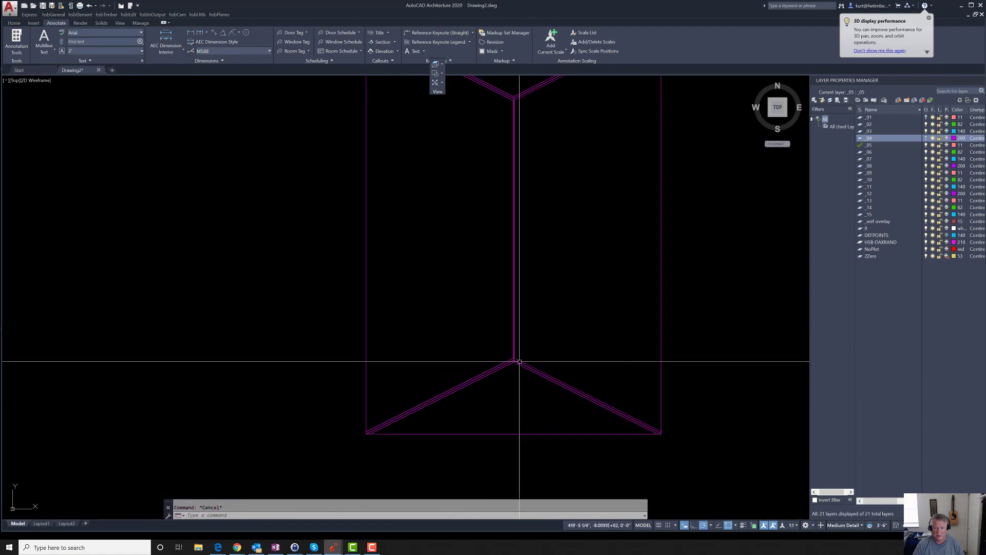
Examine the ridge beam's joint with the hip rafters, and show the roof timbers shaded in a 3D view
scroll(521, 334, "down", 2)
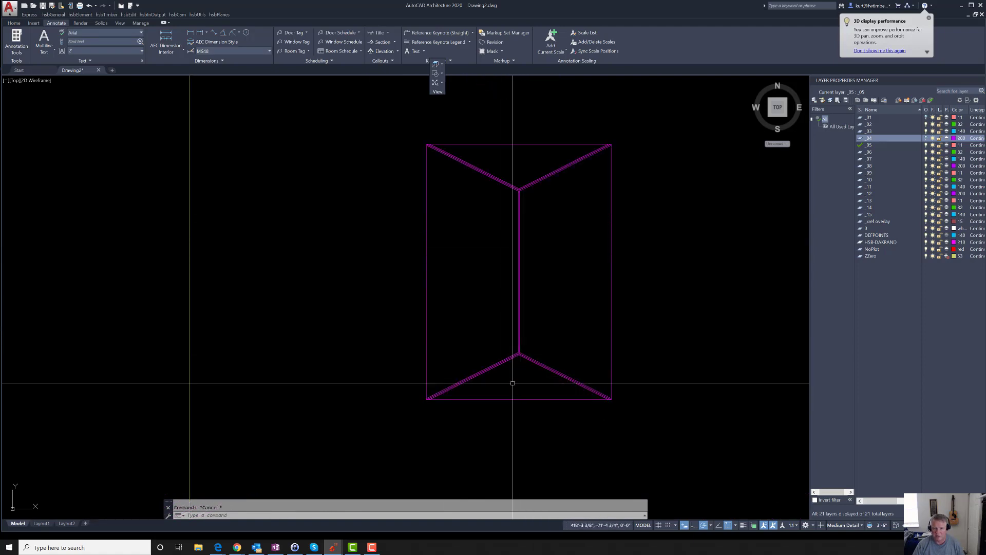
scroll(519, 354, "up", 4)
scroll(523, 336, "up", 3)
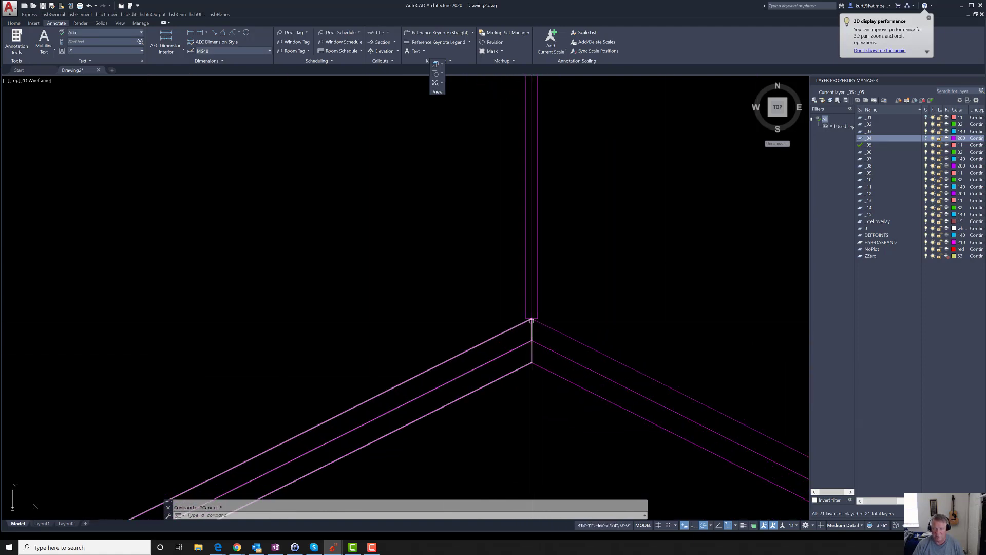
scroll(525, 326, "down", 3)
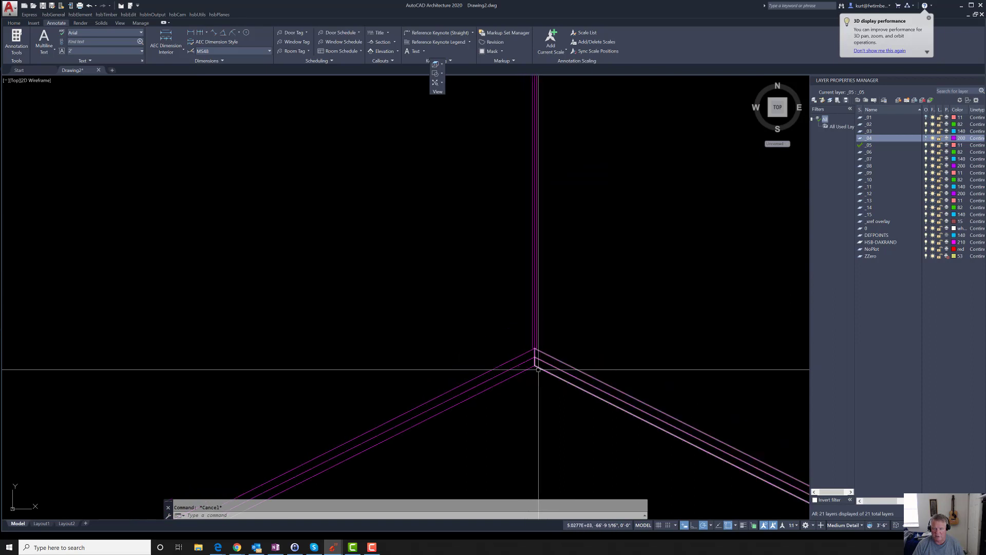
scroll(525, 375, "down", 4)
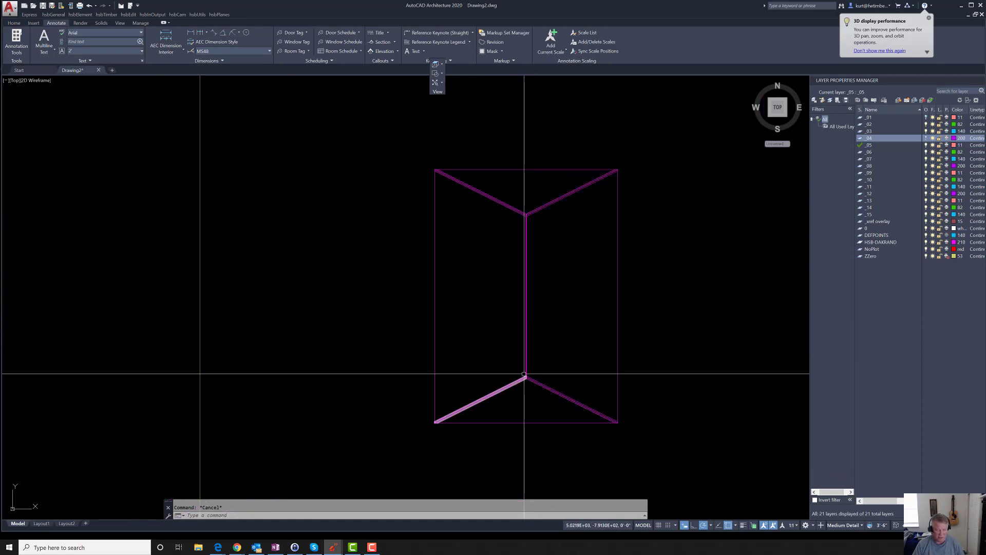
middle_click_drag(525, 375, 447, 268, "shift")
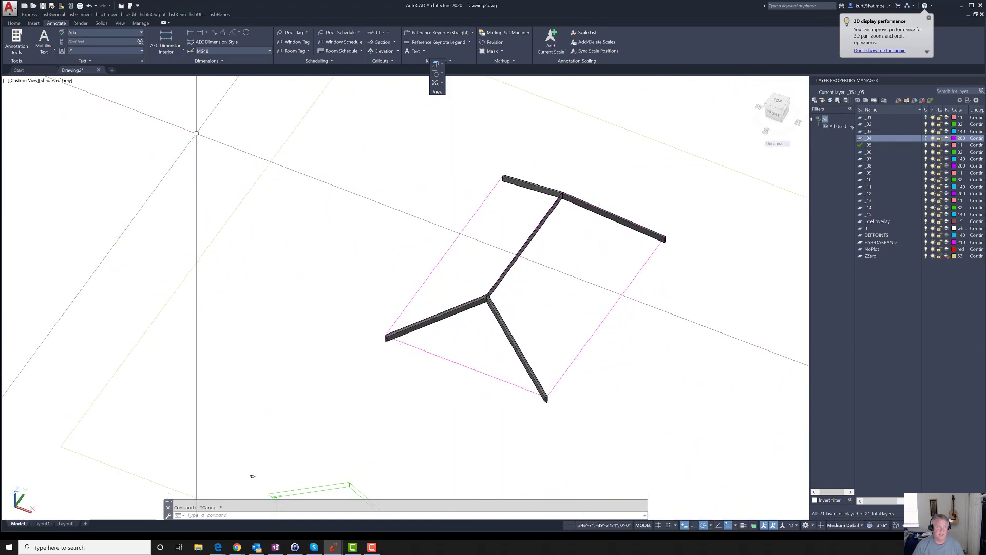
Generate a centred common rafter, 11.25 high and 1.5 wide, on the right-side long slope, starting at the ridge beam's midpoint
left_click(107, 15)
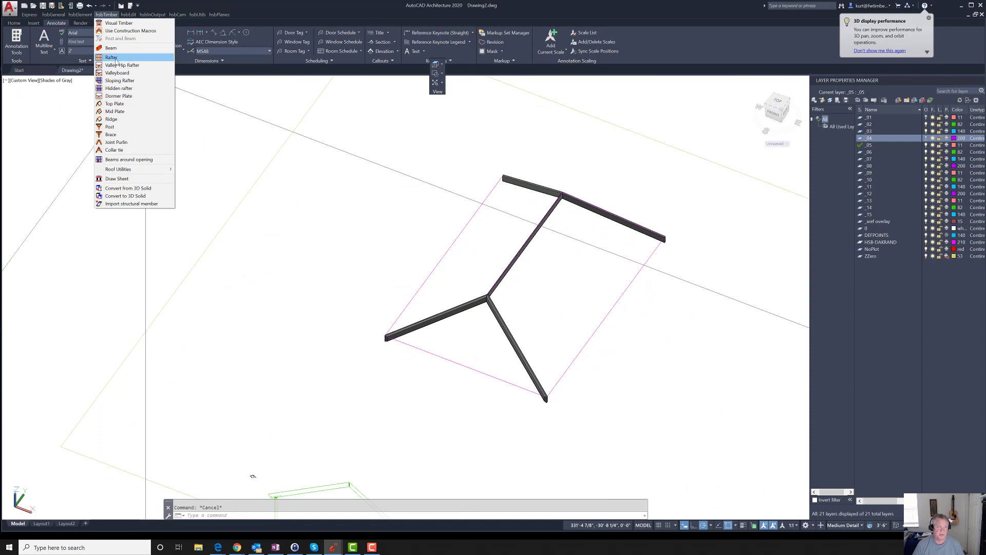
left_click(116, 58)
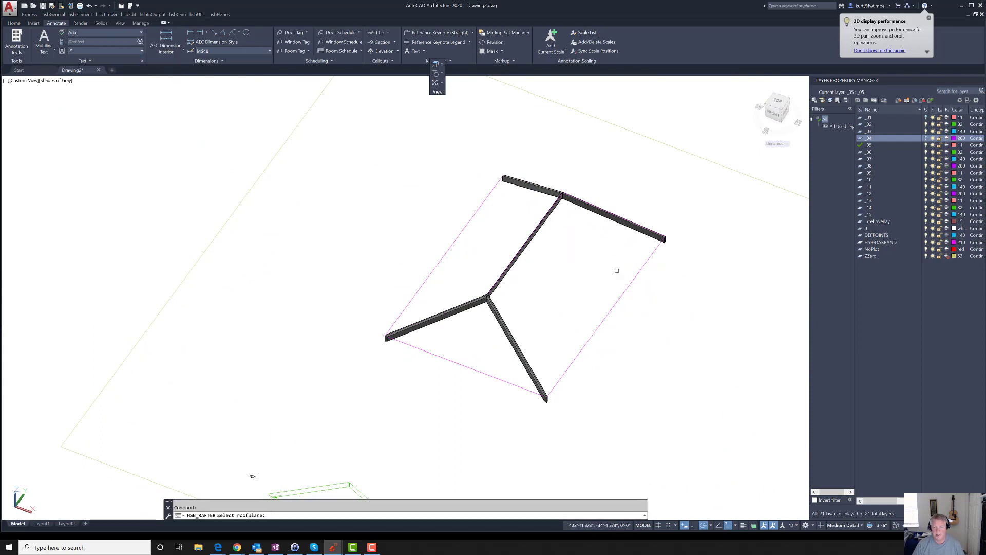
left_click(617, 303)
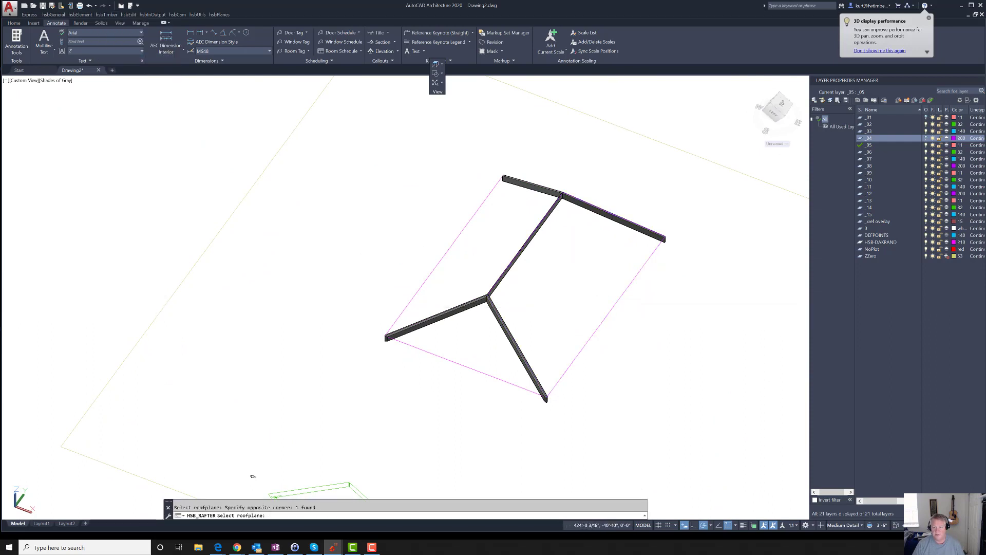
key("Return")
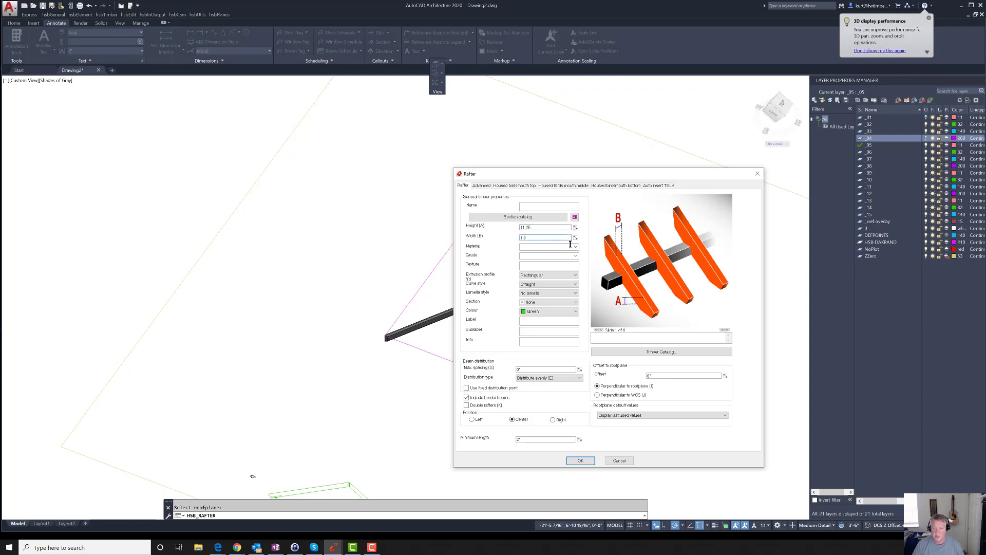
left_click(581, 460)
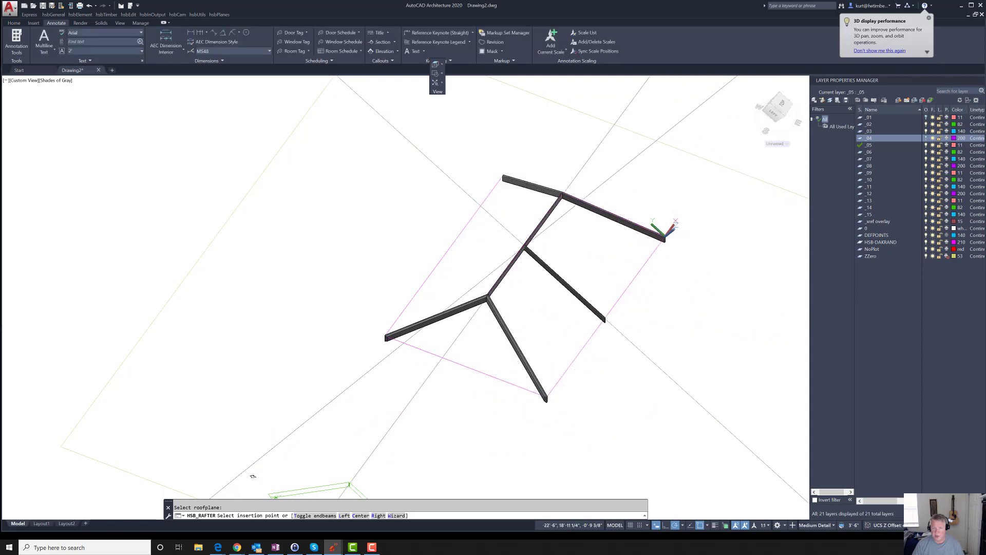
left_click(524, 248)
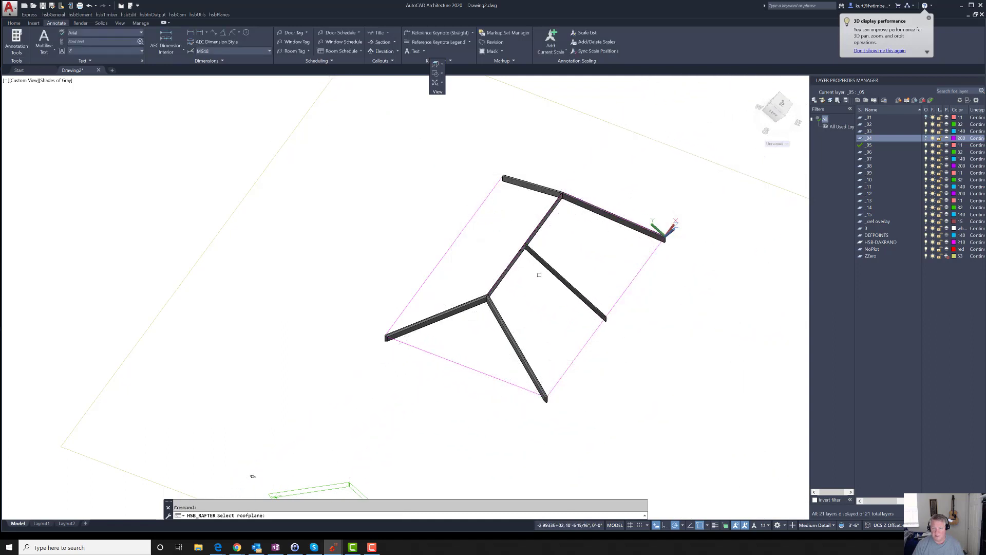
Add a matching common rafter on the opposite long slope, meeting the ridge beam at the same midpoint
left_click(445, 204)
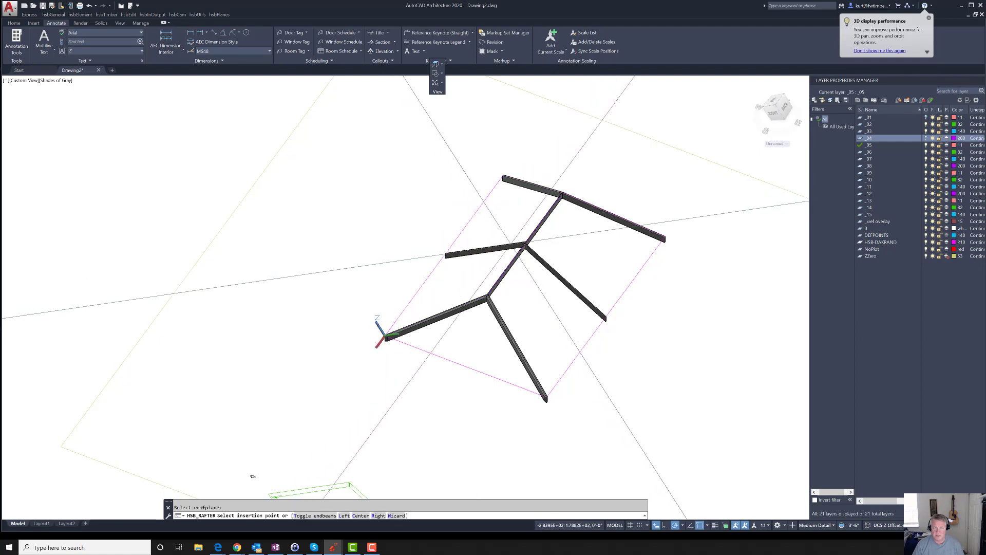
scroll(534, 243, "up", 5)
scroll(534, 245, "up", 3)
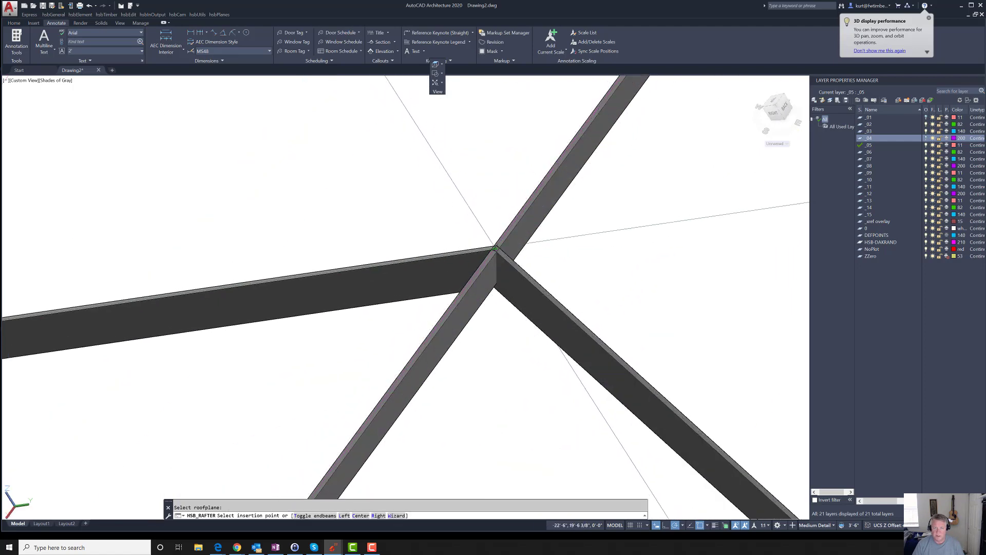
scroll(494, 249, "down", 5)
scroll(549, 271, "down", 5)
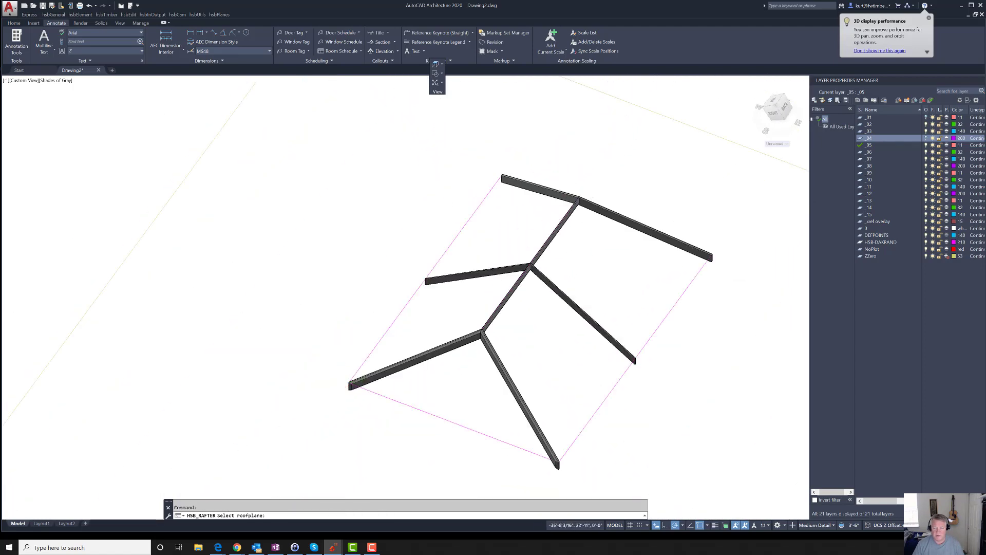
Add a common rafter on the hip-end slope nearest the green elevation, inserted at the ridge end between its two hip rafters
left_click(509, 350)
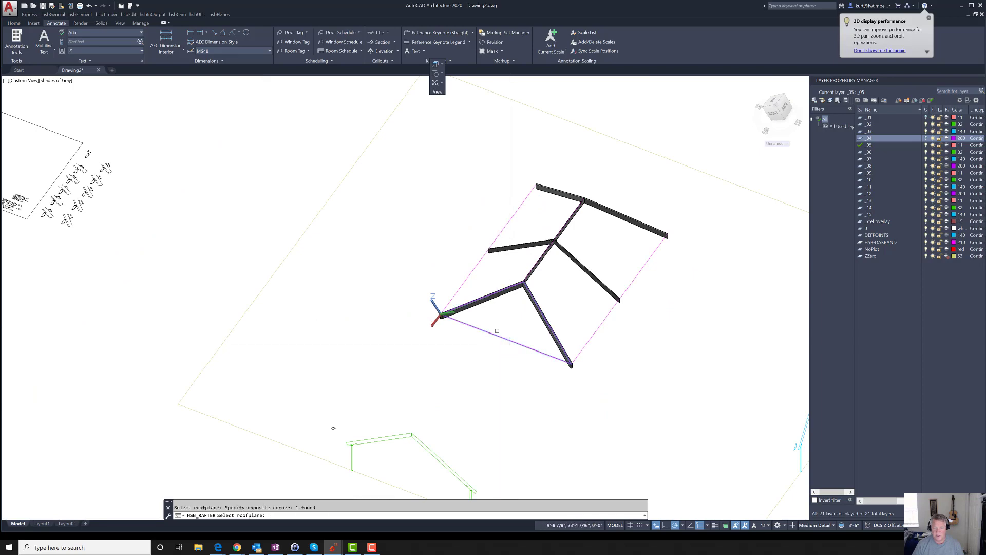
scroll(523, 284, "up", 8)
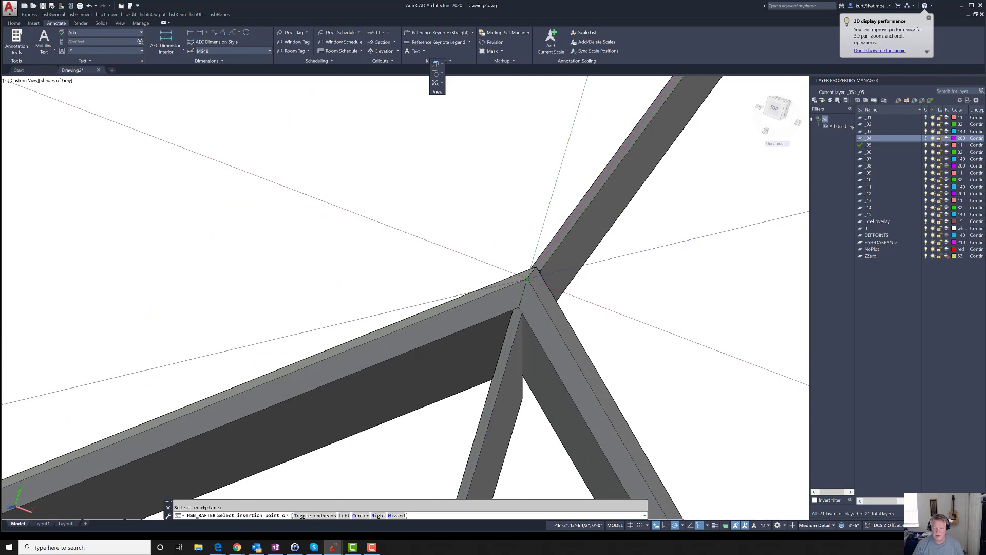
left_click(527, 277)
scroll(526, 303, "down", 6)
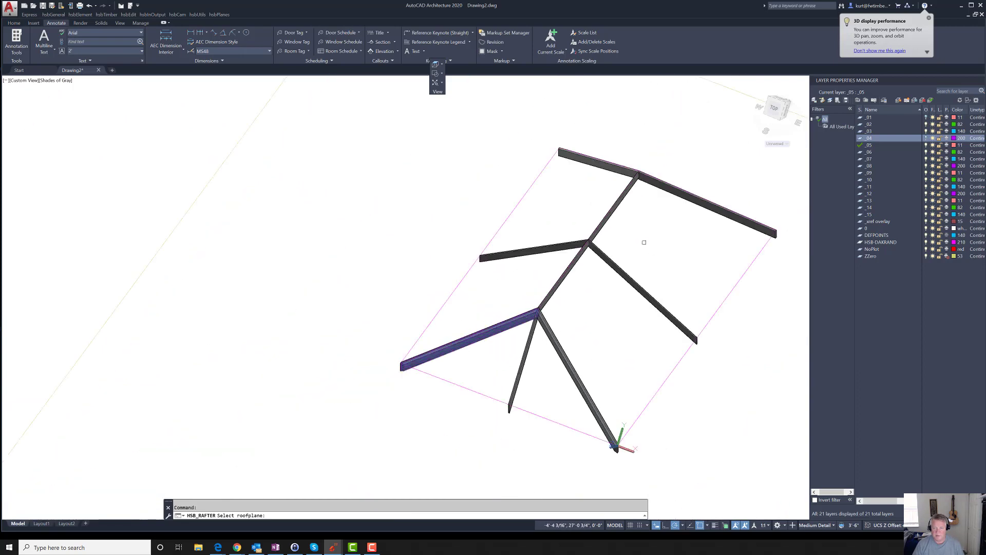
Add a common rafter on the back hip-end slope at the ridge's far end, and end the Rafter command
middle_click_drag(665, 270, 452, 348, "shift")
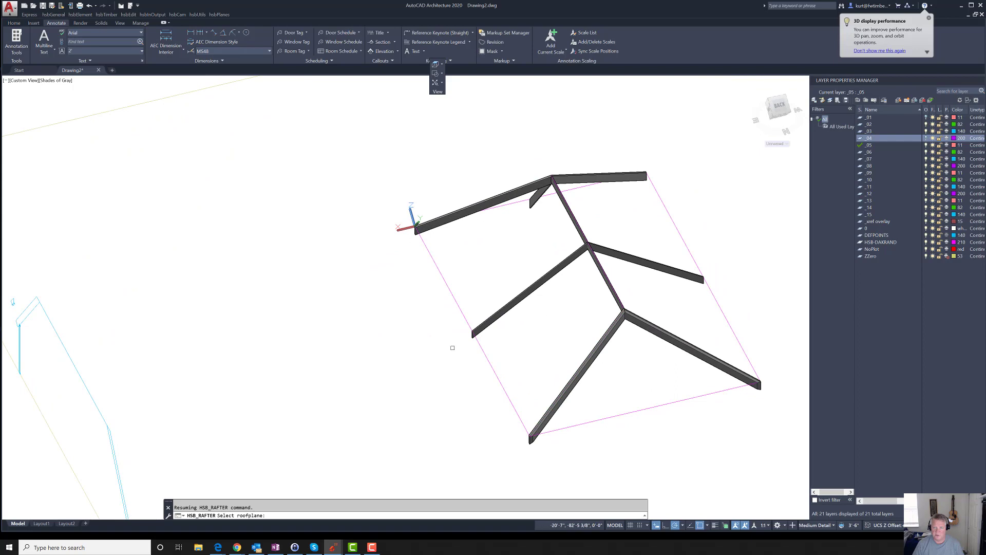
left_click(647, 403)
scroll(637, 288, "up", 6)
middle_click_drag(637, 269, 634, 363, "shift")
key("Escape")
scroll(633, 363, "down", 5)
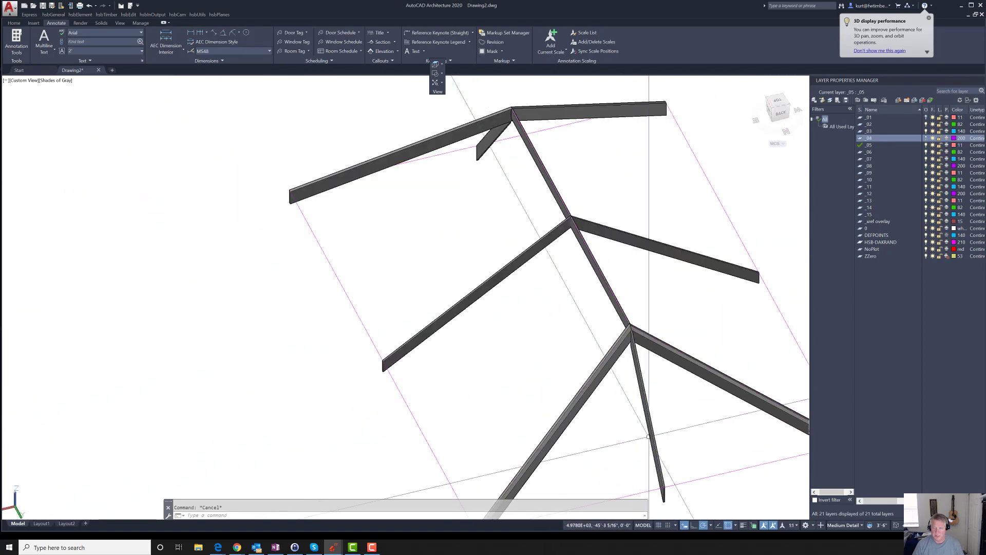
Move the back hip-end rafter a short distance along the X axis, off the ridge apex and against the adjacent hip rafter
type("m")
key("Return")
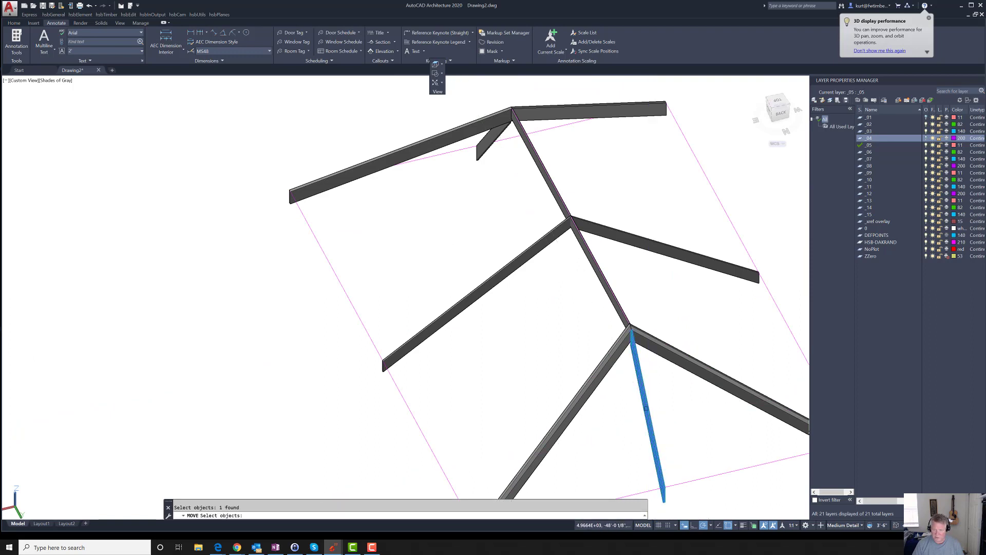
left_click(632, 442)
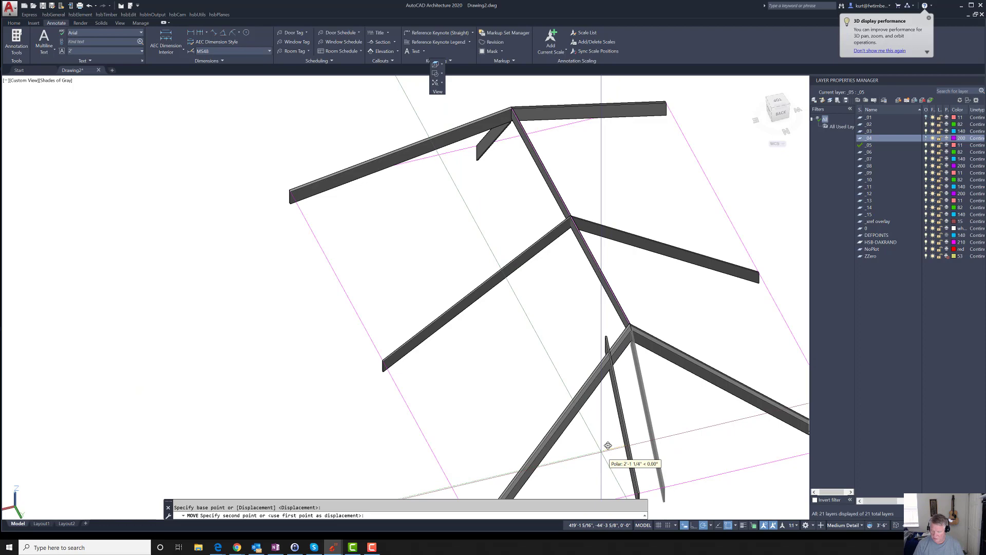
key("Escape")
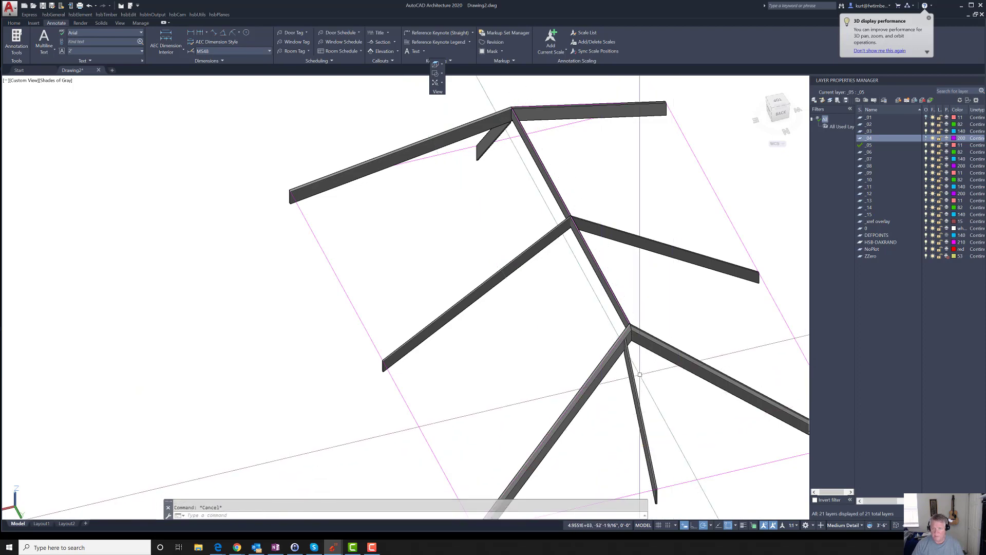
scroll(634, 382, "up", 6)
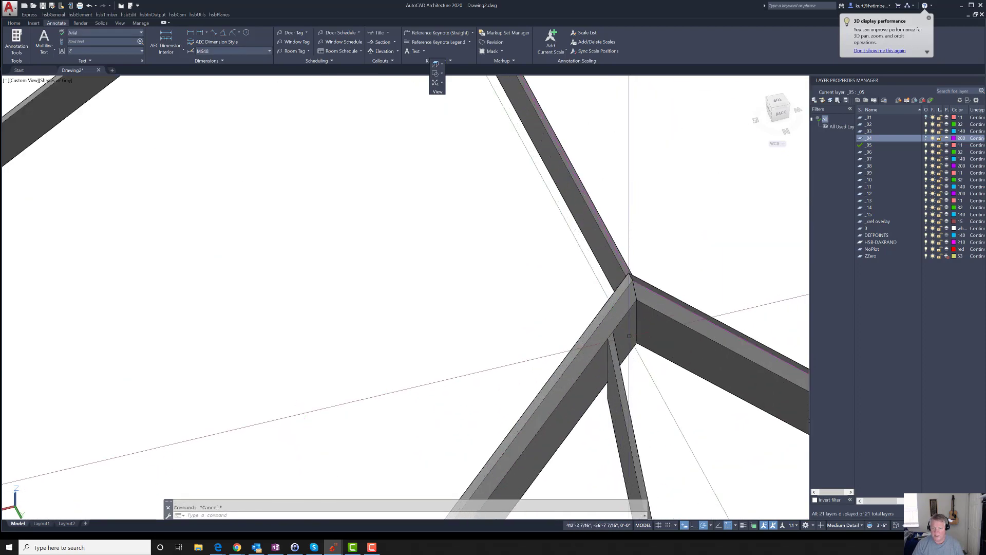
scroll(625, 414, "down", 2)
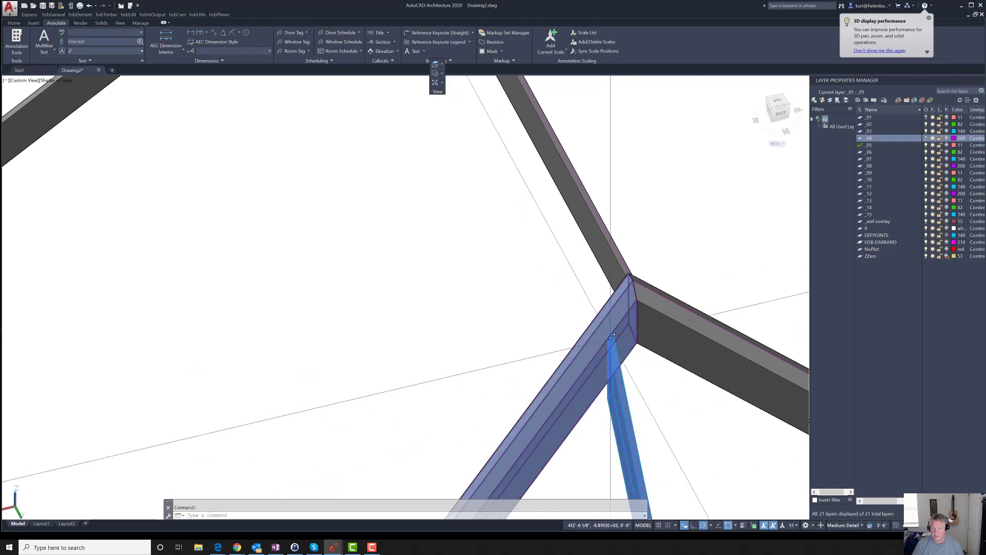
key("Escape")
Examine the whole roof frame in 3D and the joint where the two opposite common rafters meet the ridge beam
scroll(626, 414, "down", 3)
middle_click_drag(625, 413, 757, 332, "shift")
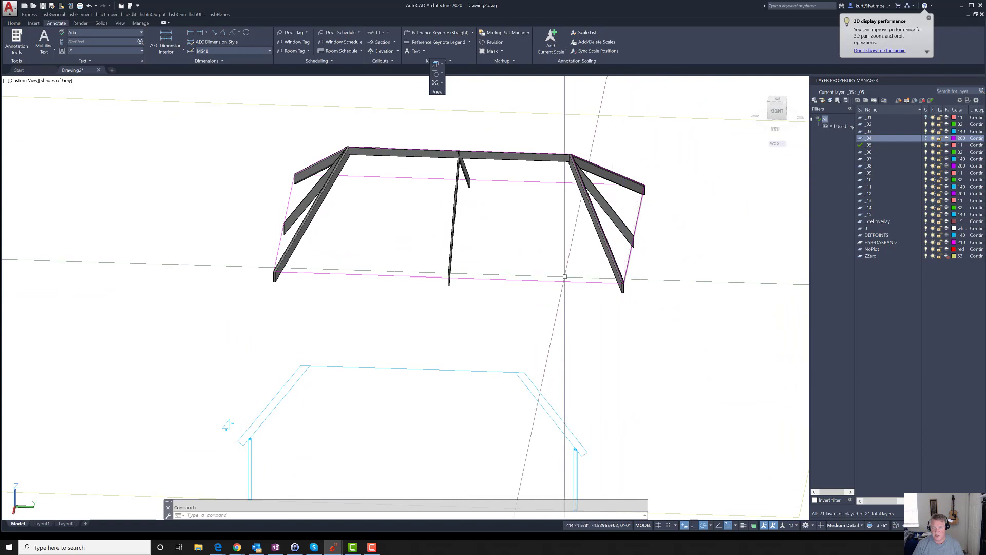
middle_click_drag(536, 326, 500, 306, "shift")
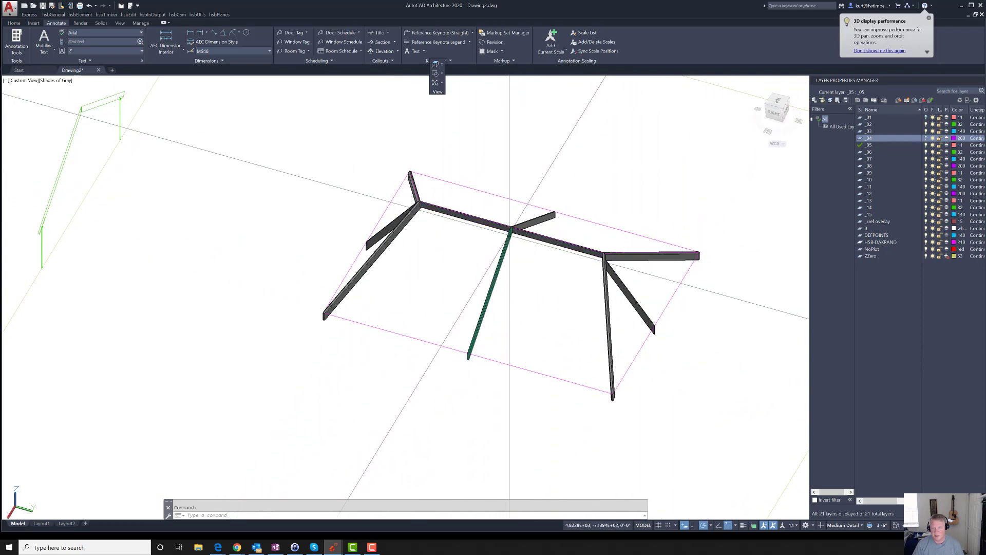
scroll(534, 251, "up", 6)
scroll(538, 251, "up", 3)
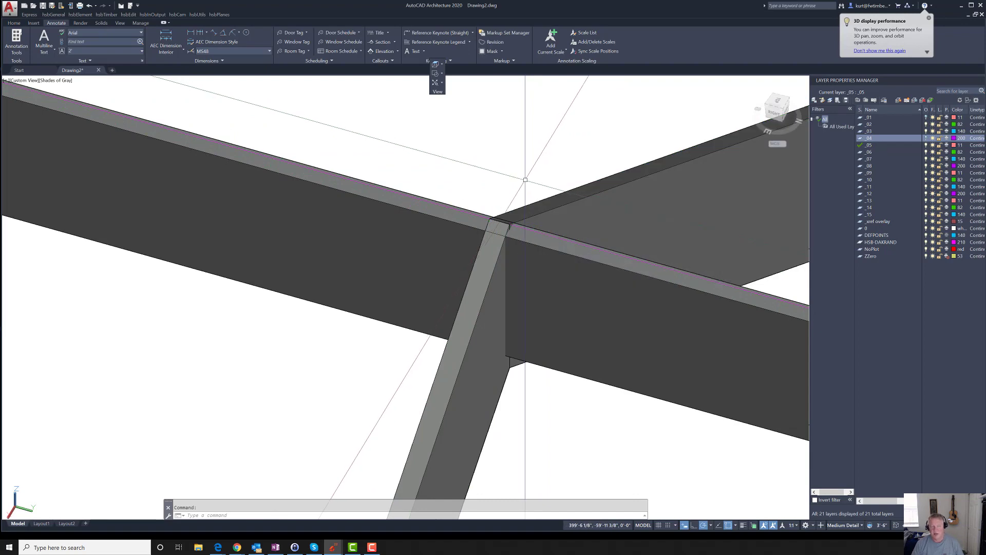
scroll(525, 180, "down", 6)
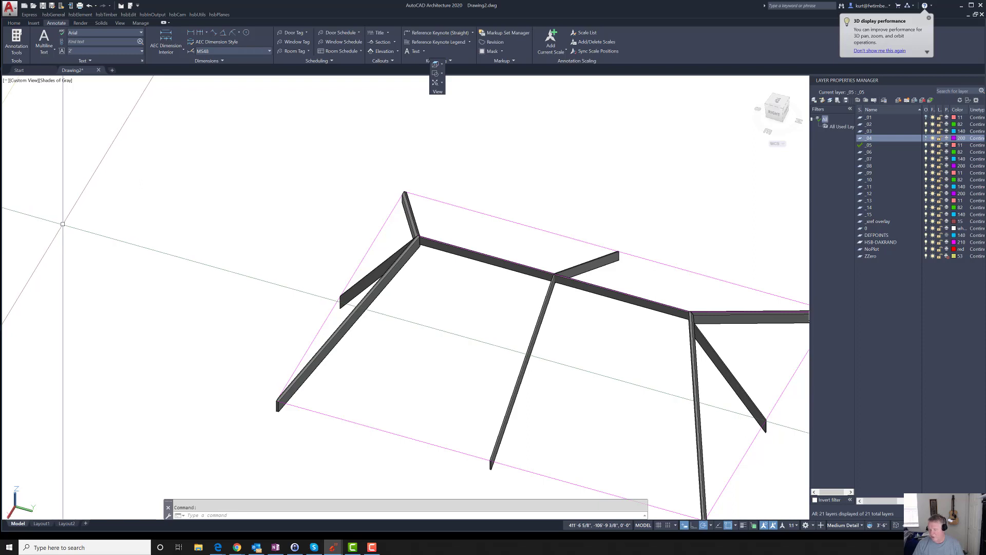
scroll(310, 288, "down", 2)
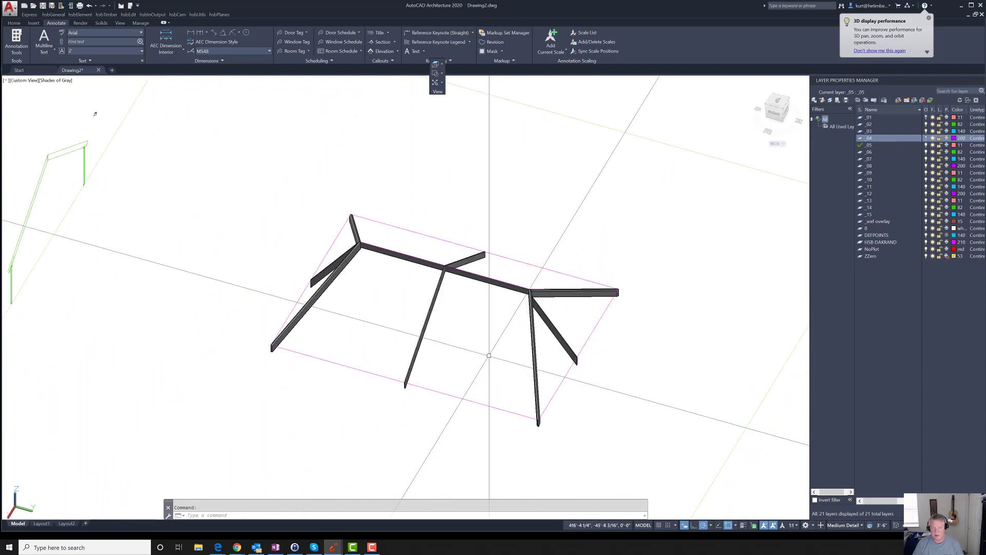
scroll(489, 354, "up", 2)
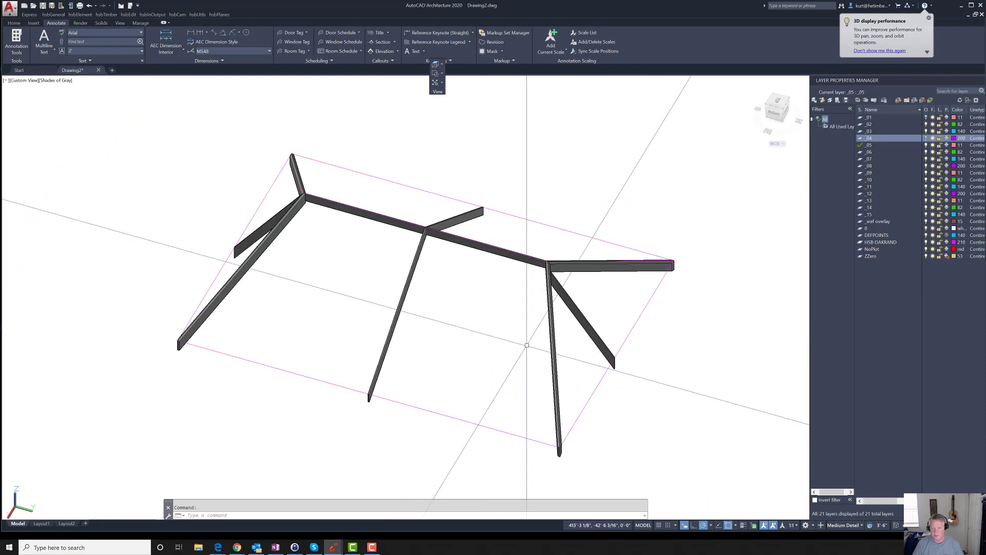